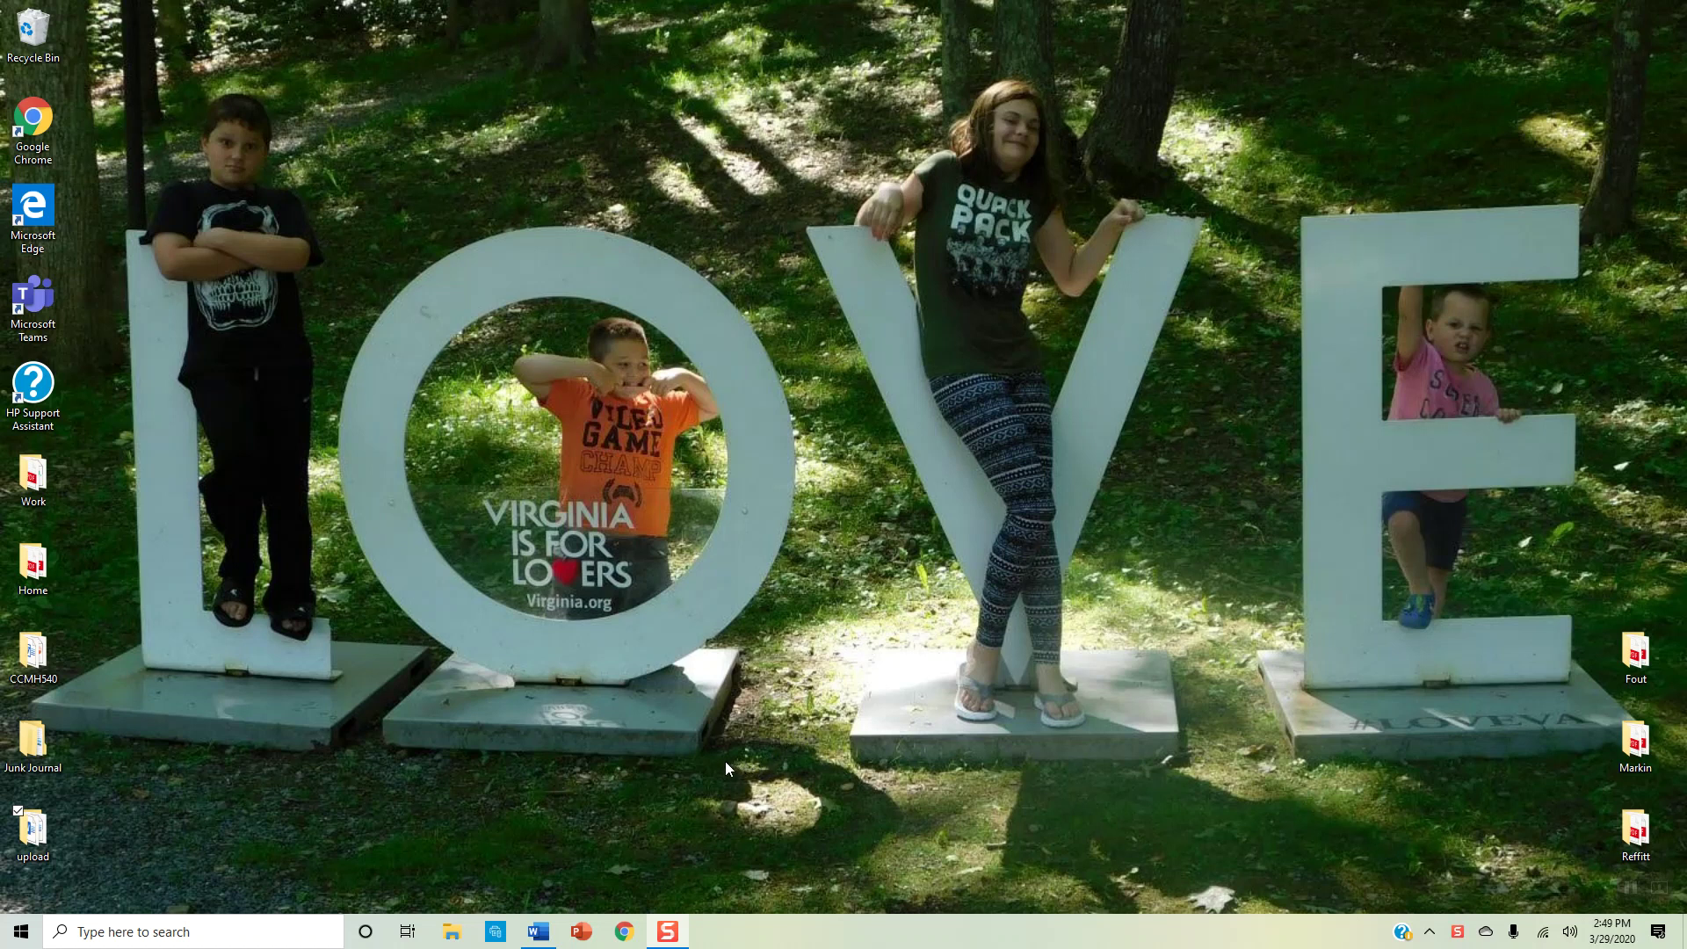
- Switch to the open Word document, Document1
mouse_move(545, 934)
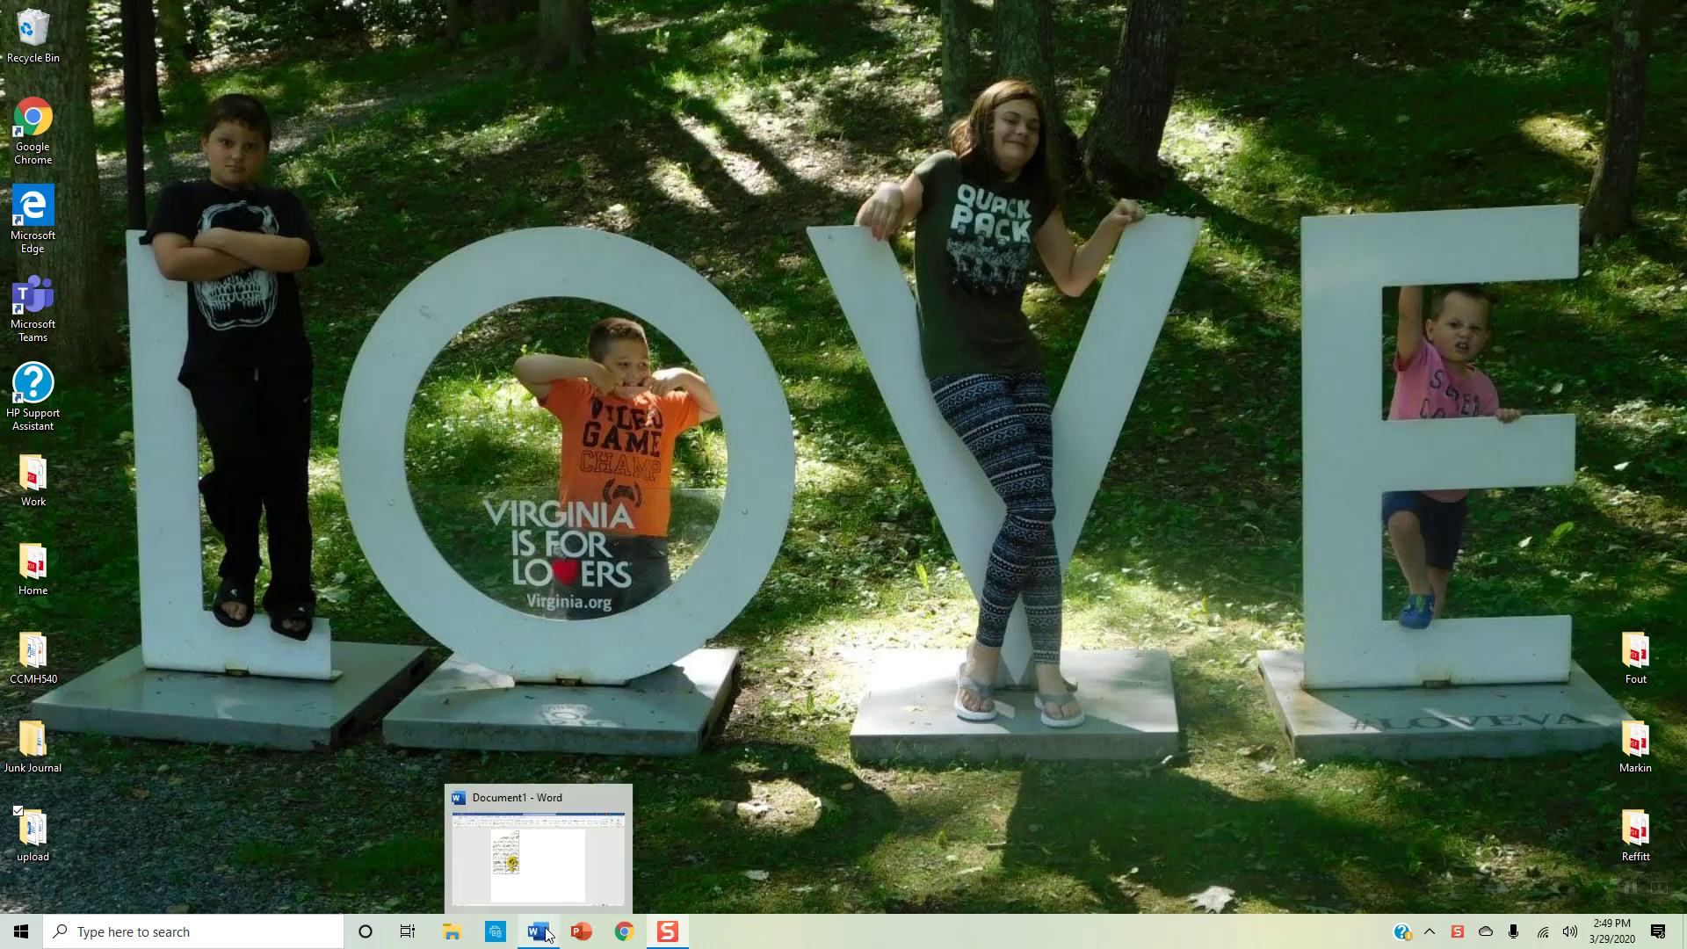
left_click(533, 933)
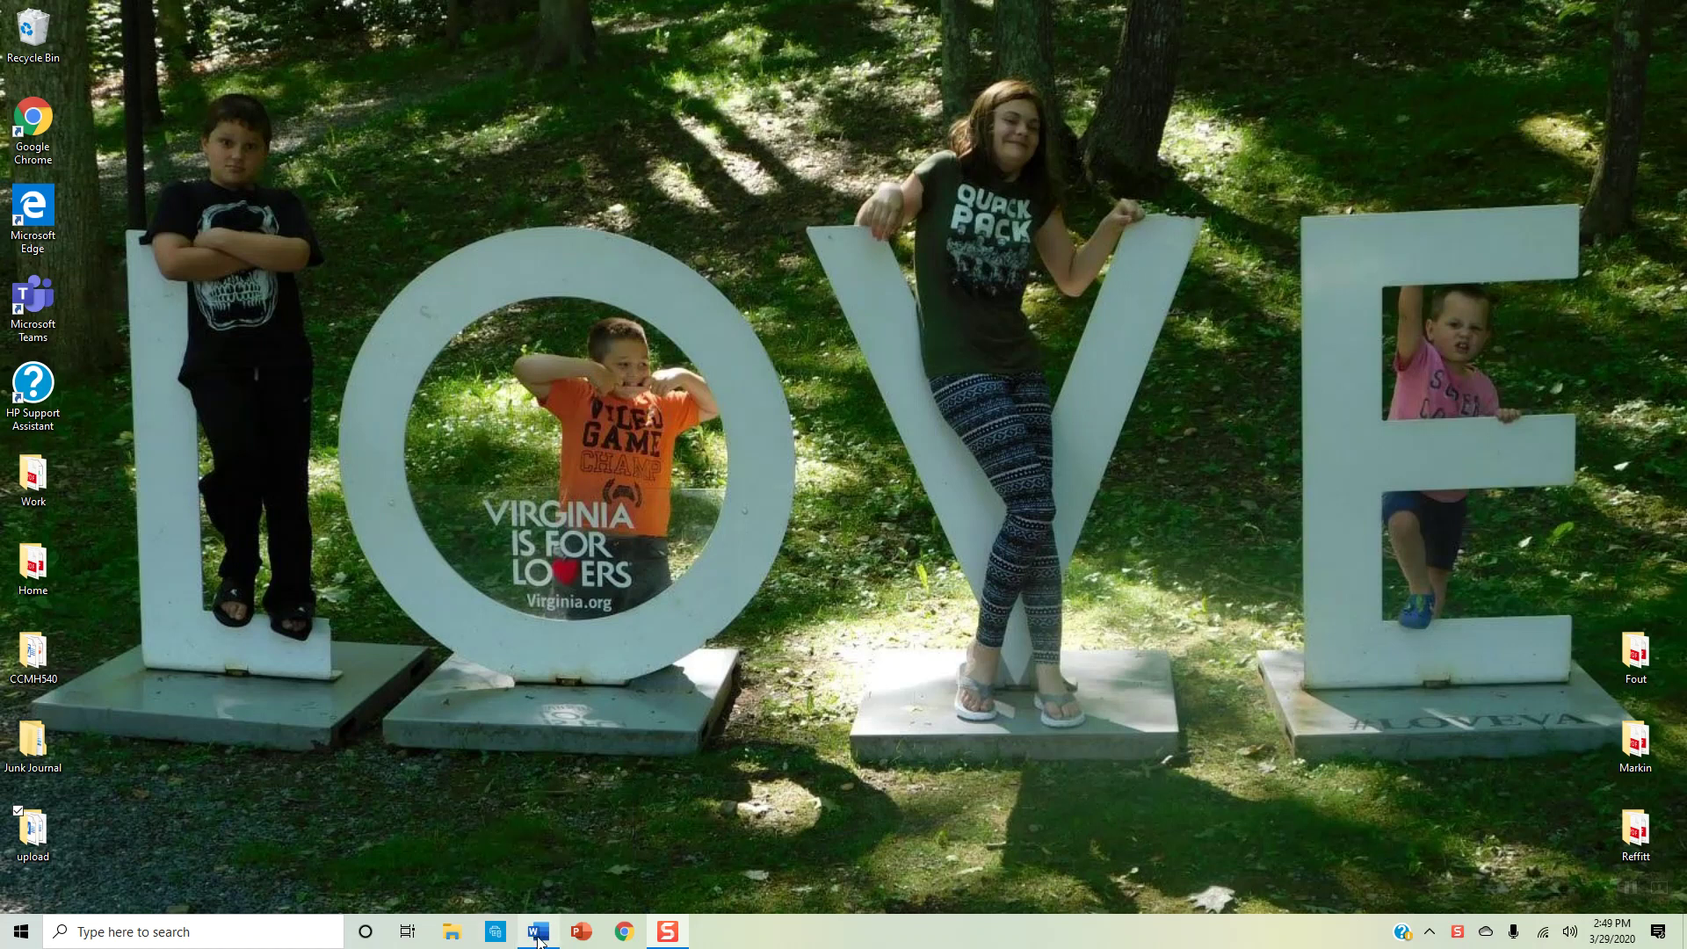
left_click(539, 936)
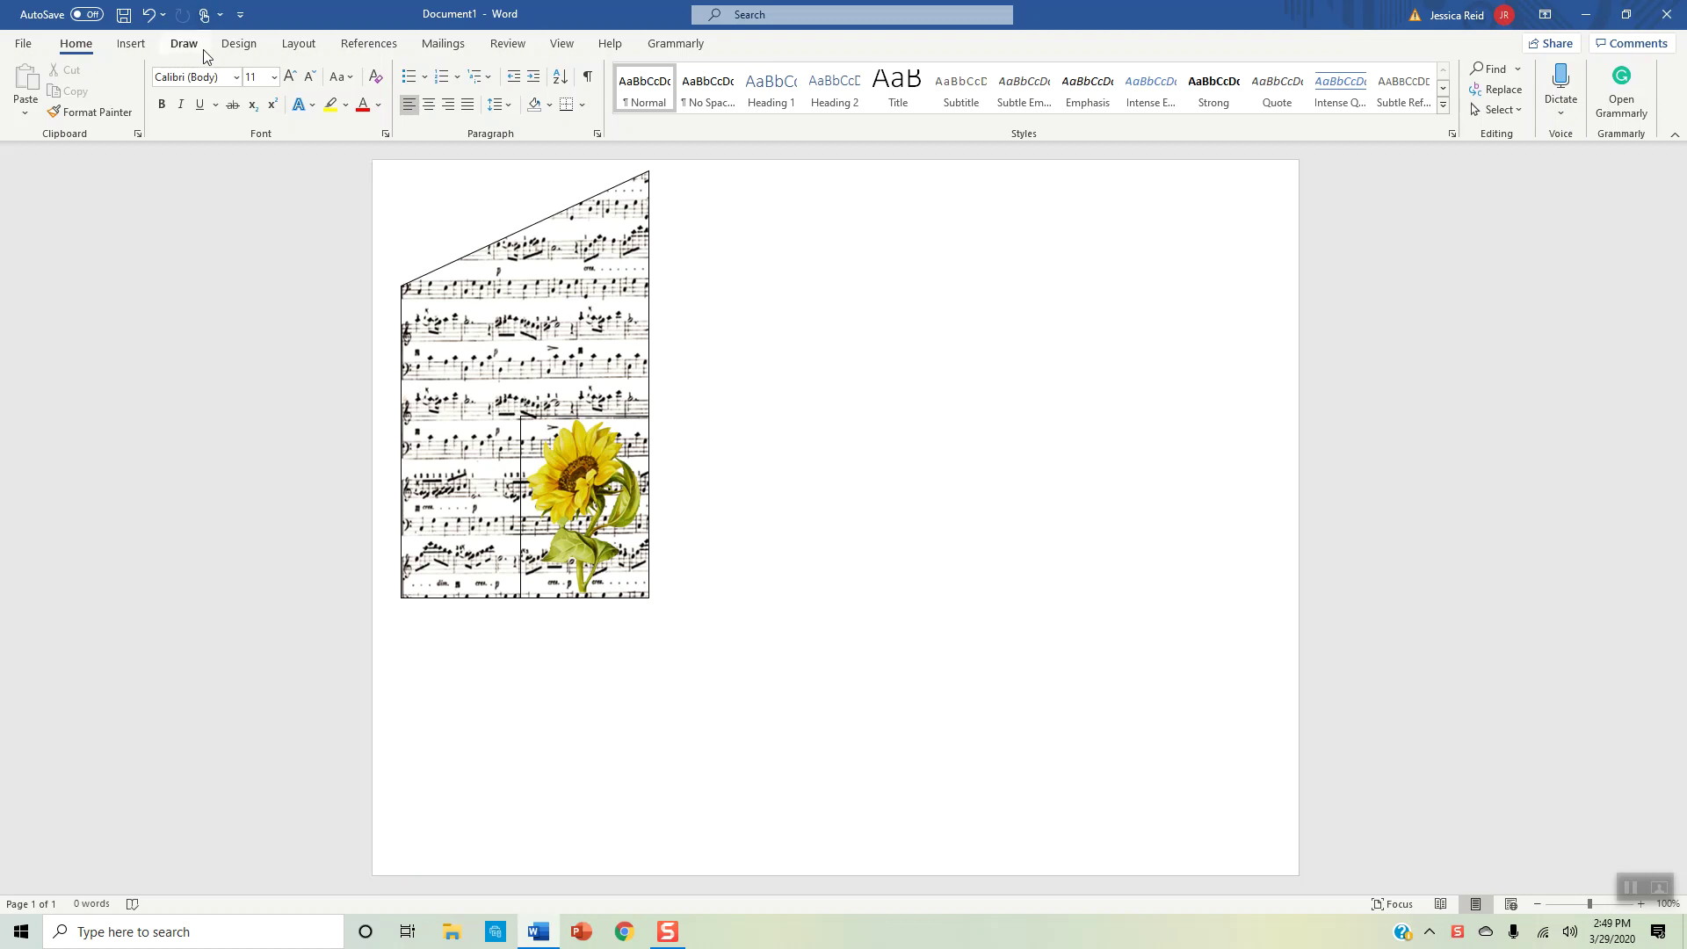
- Draw a rectangle about 4.49" high and 2.68" wide on the empty area beside the sheet-music pocket
left_click(132, 44)
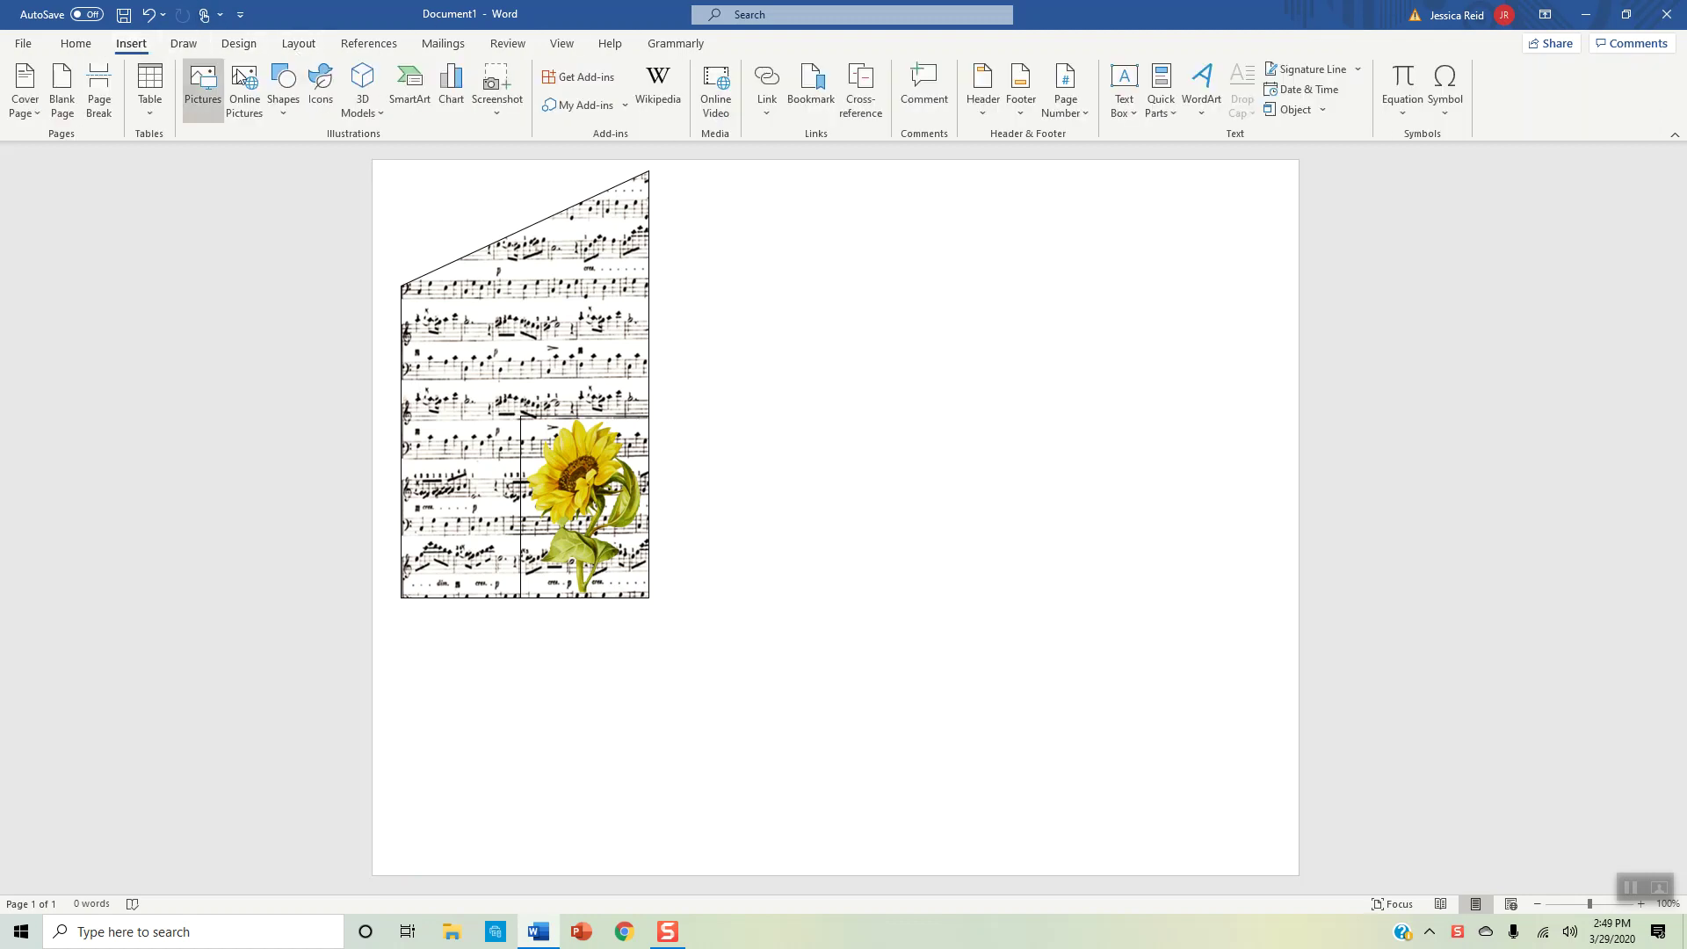
left_click(286, 110)
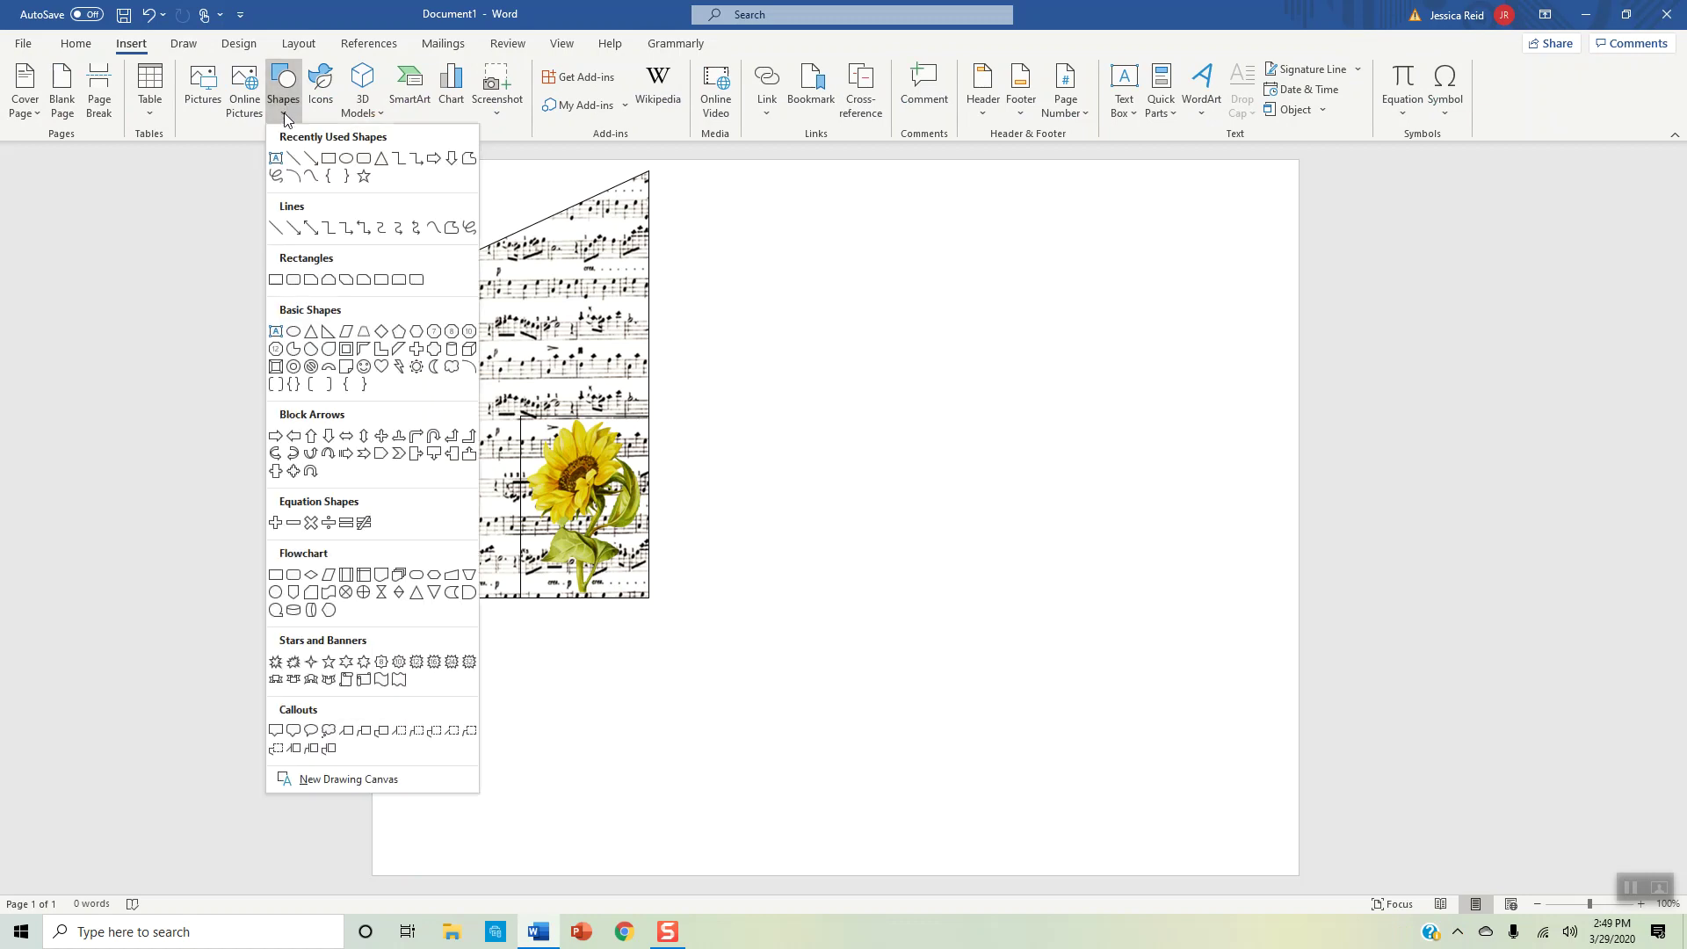
left_click(329, 160)
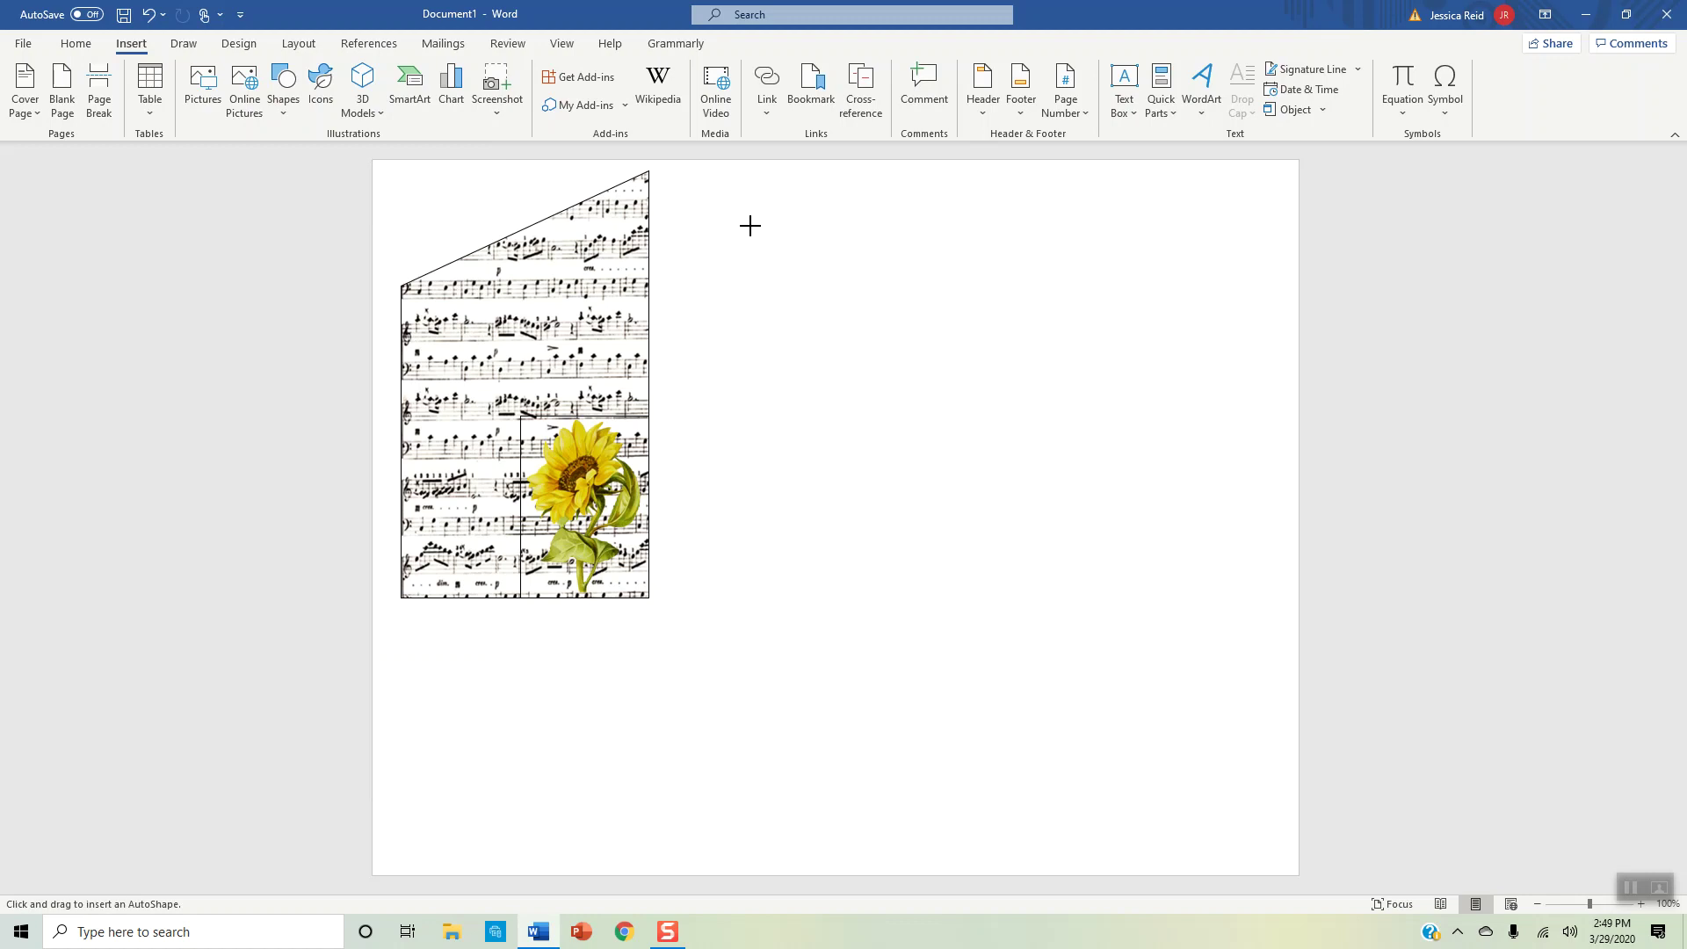
mouse_move(749, 224)
left_mouse_down()
mouse_move(751, 584)
mouse_move(976, 603)
left_mouse_up()
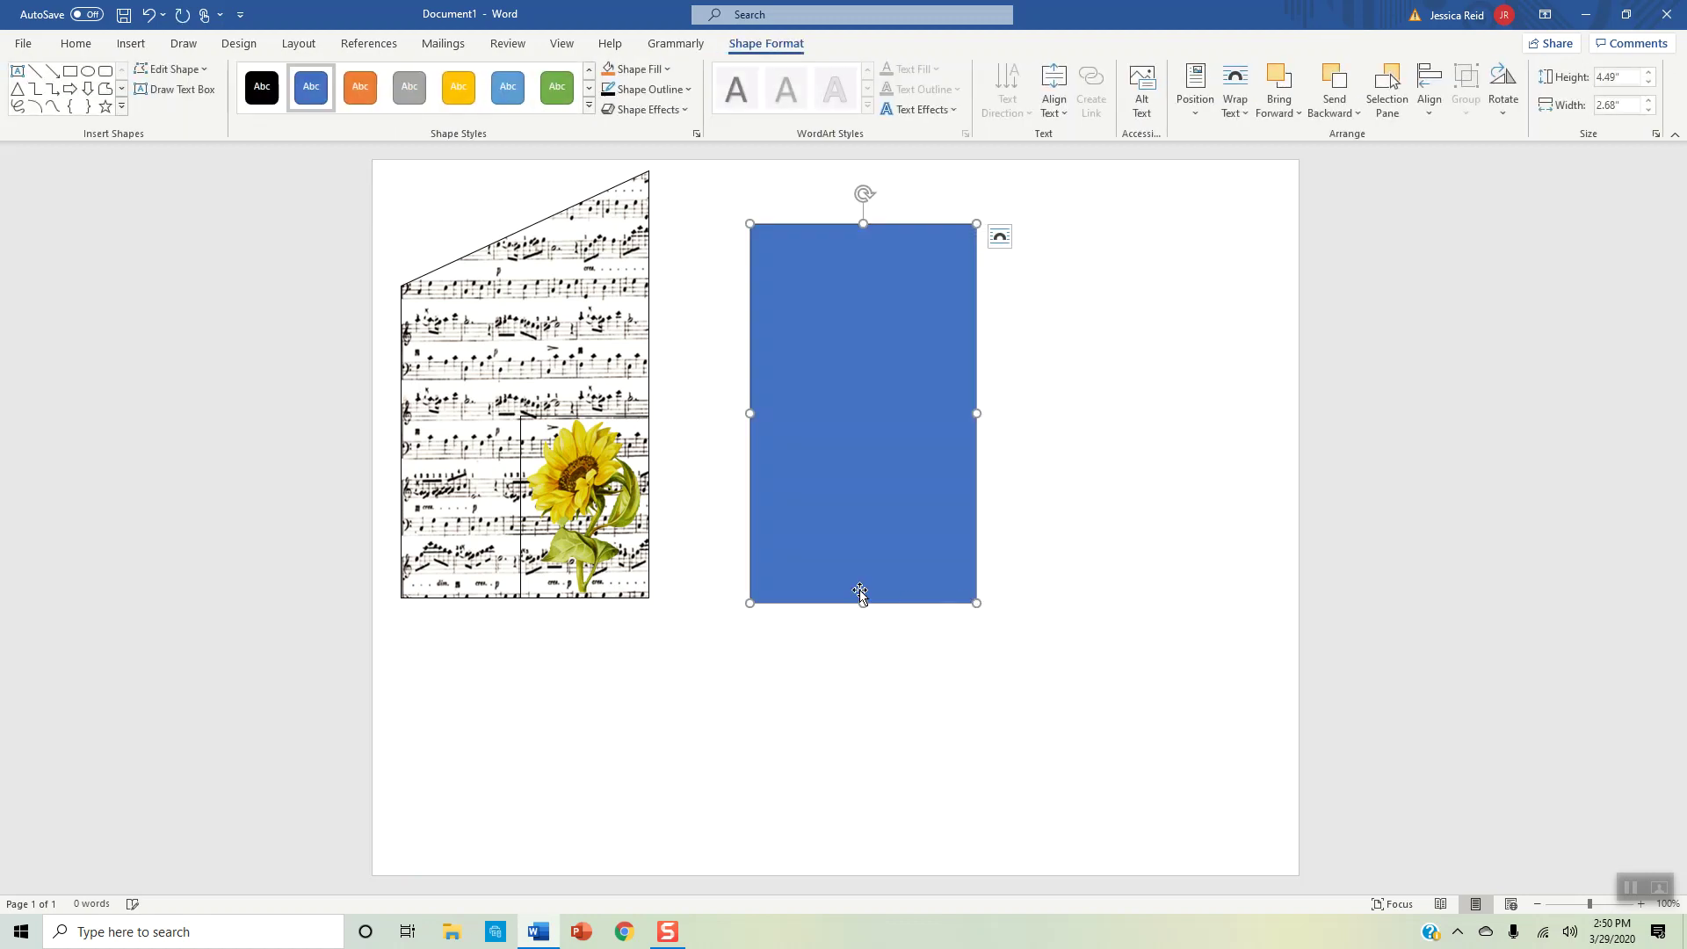
- Edit the blue rectangle's points, lowering its upper-left corner to give it a slanted top edge like the sheet-music pocket
right_click(829, 389)
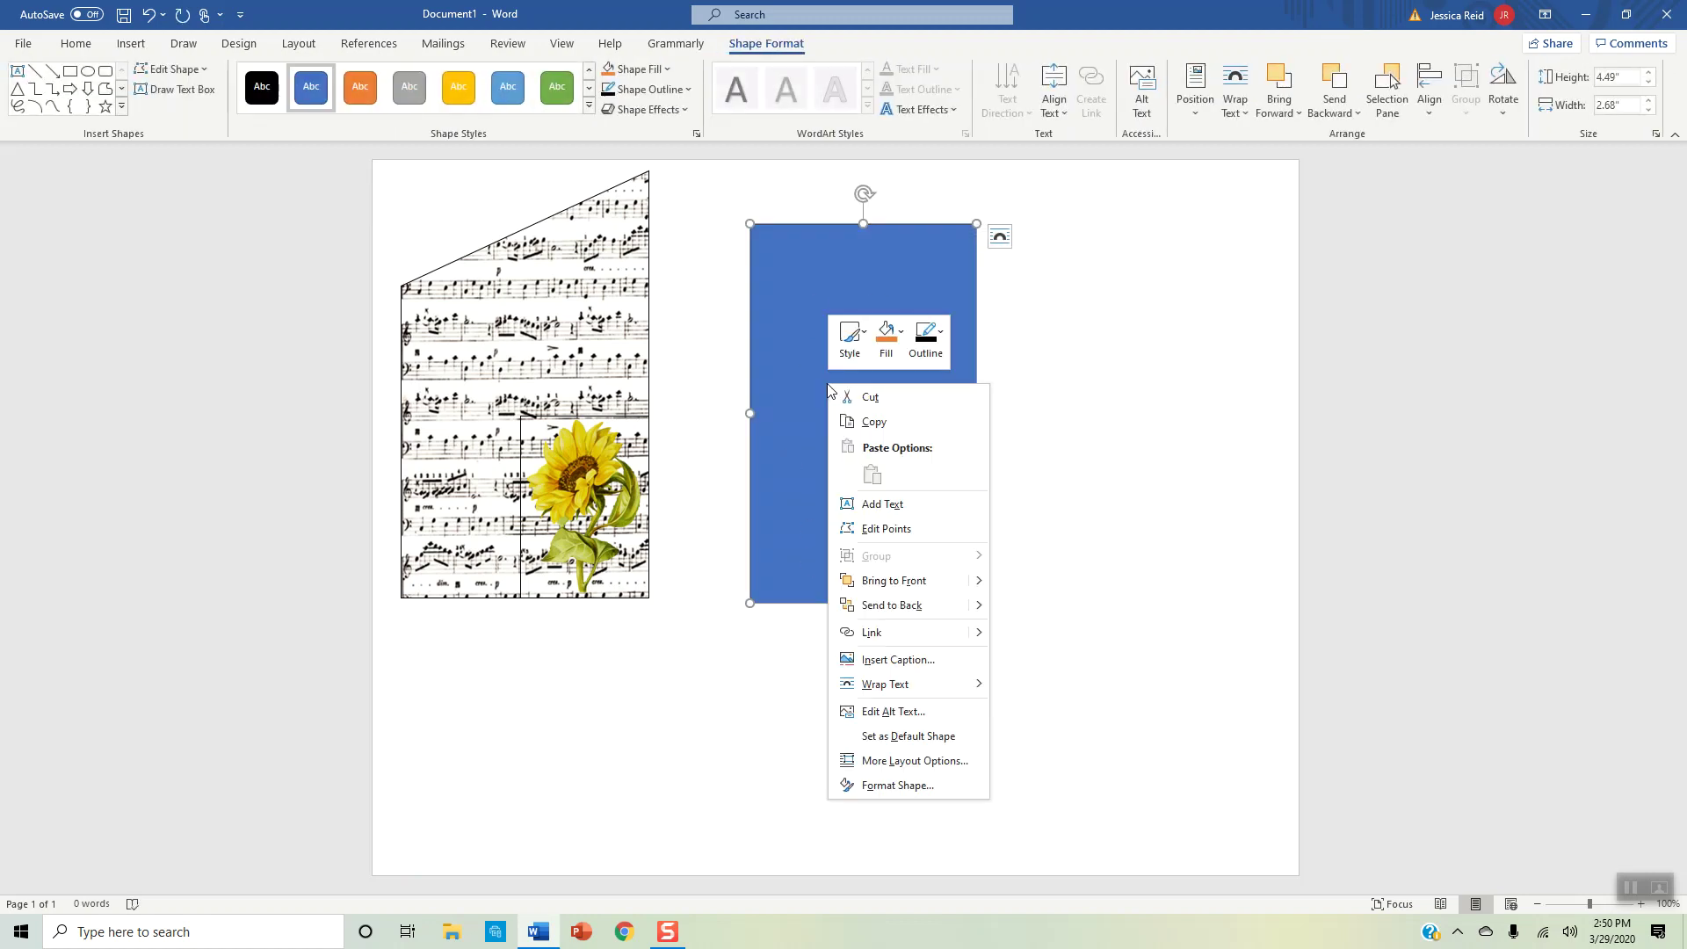
left_click(875, 529)
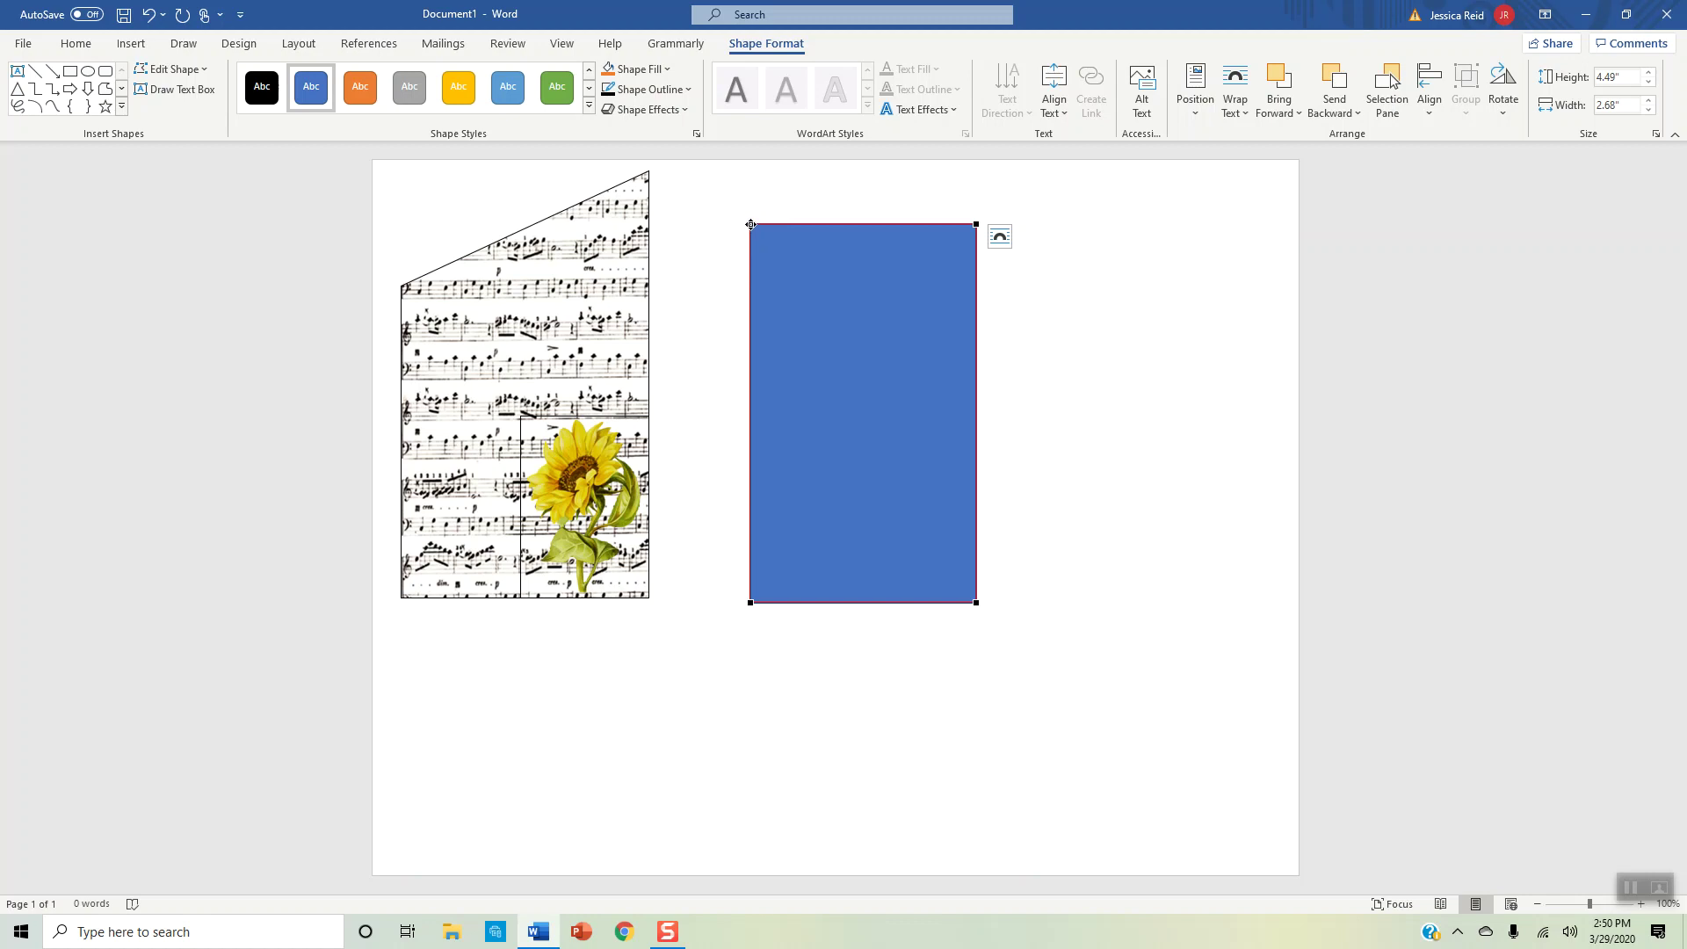
left_click_drag(750, 224, 755, 334)
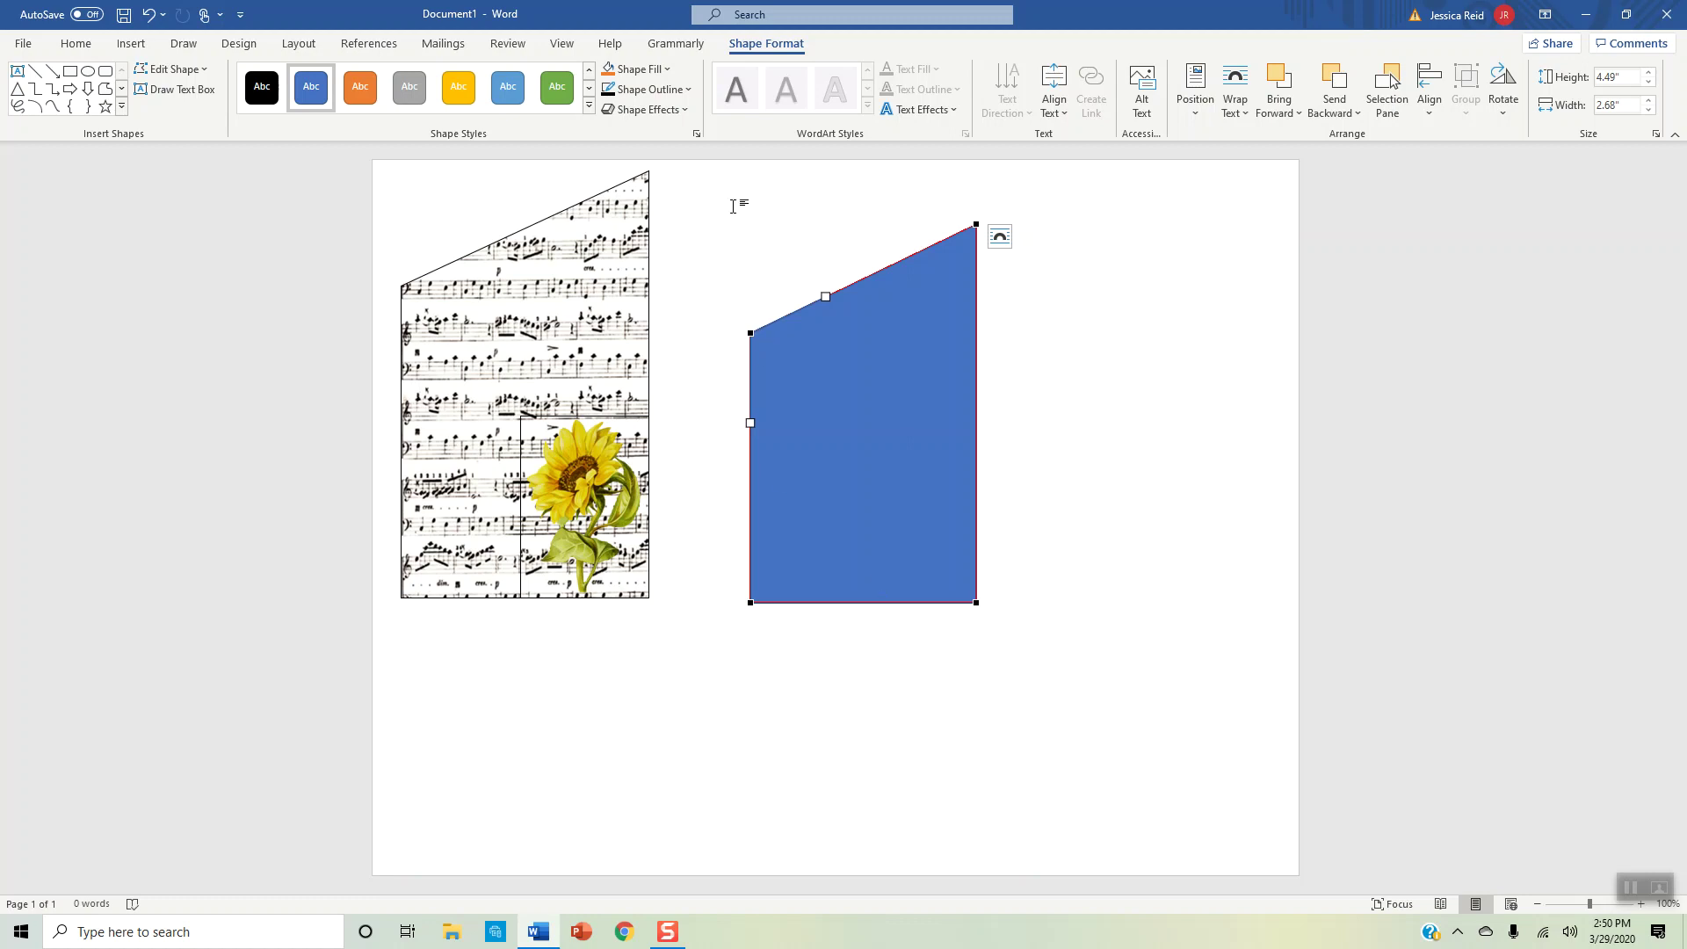
left_click(1075, 509)
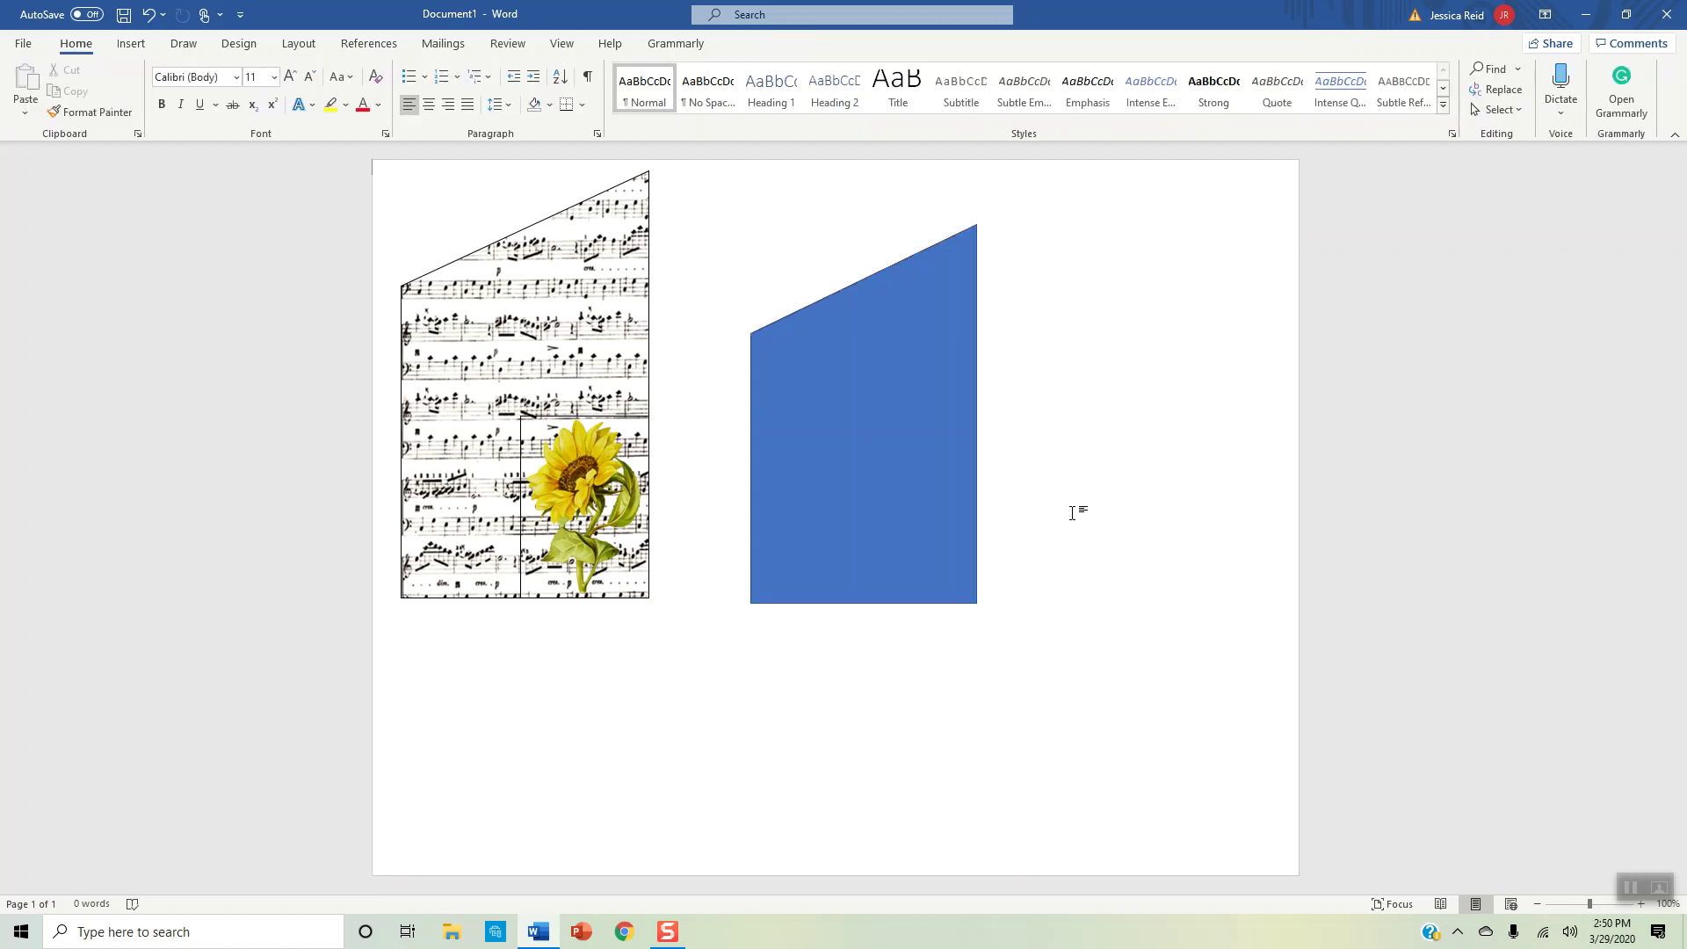
left_click(863, 485)
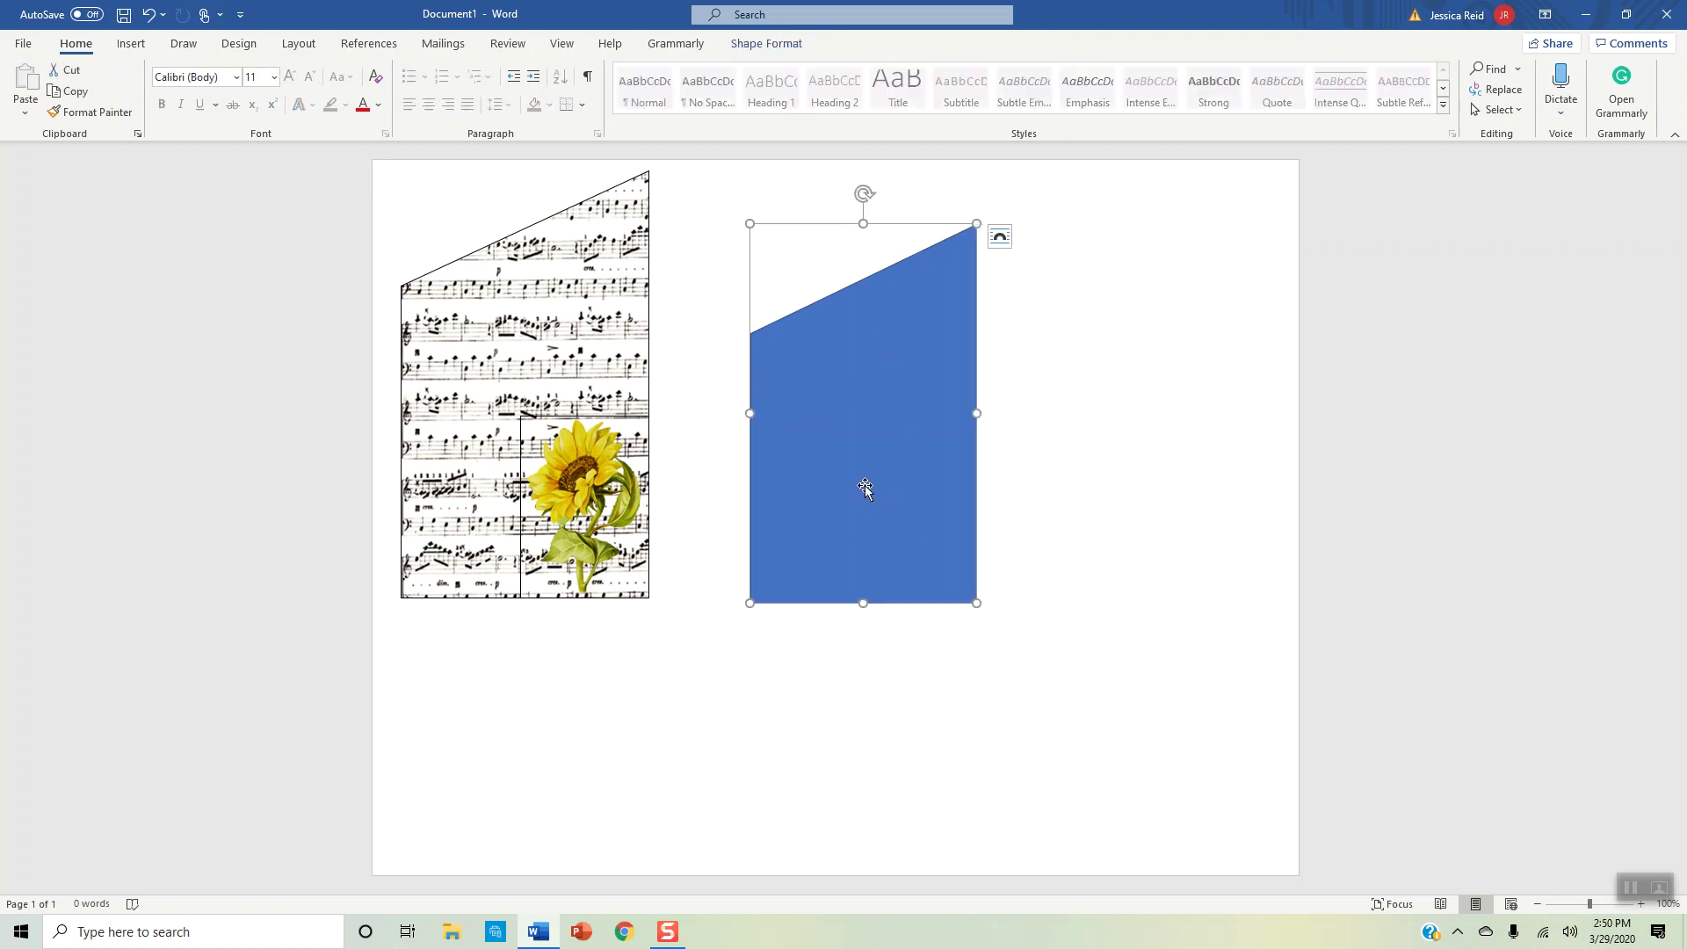
left_click(763, 48)
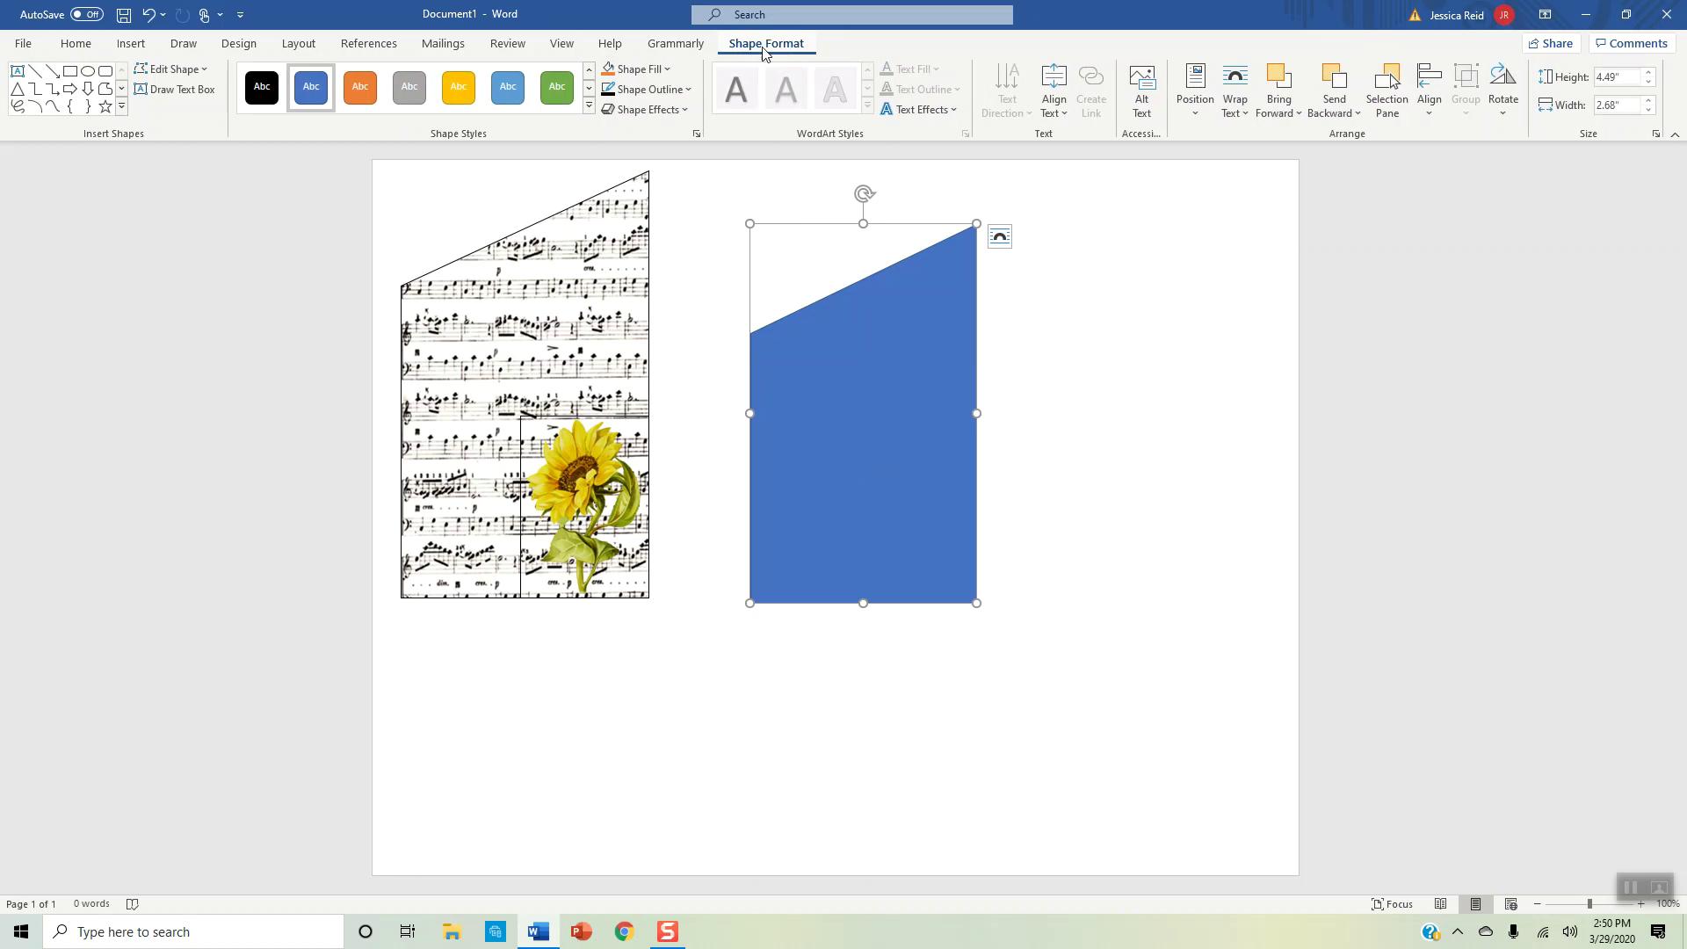
left_click(662, 68)
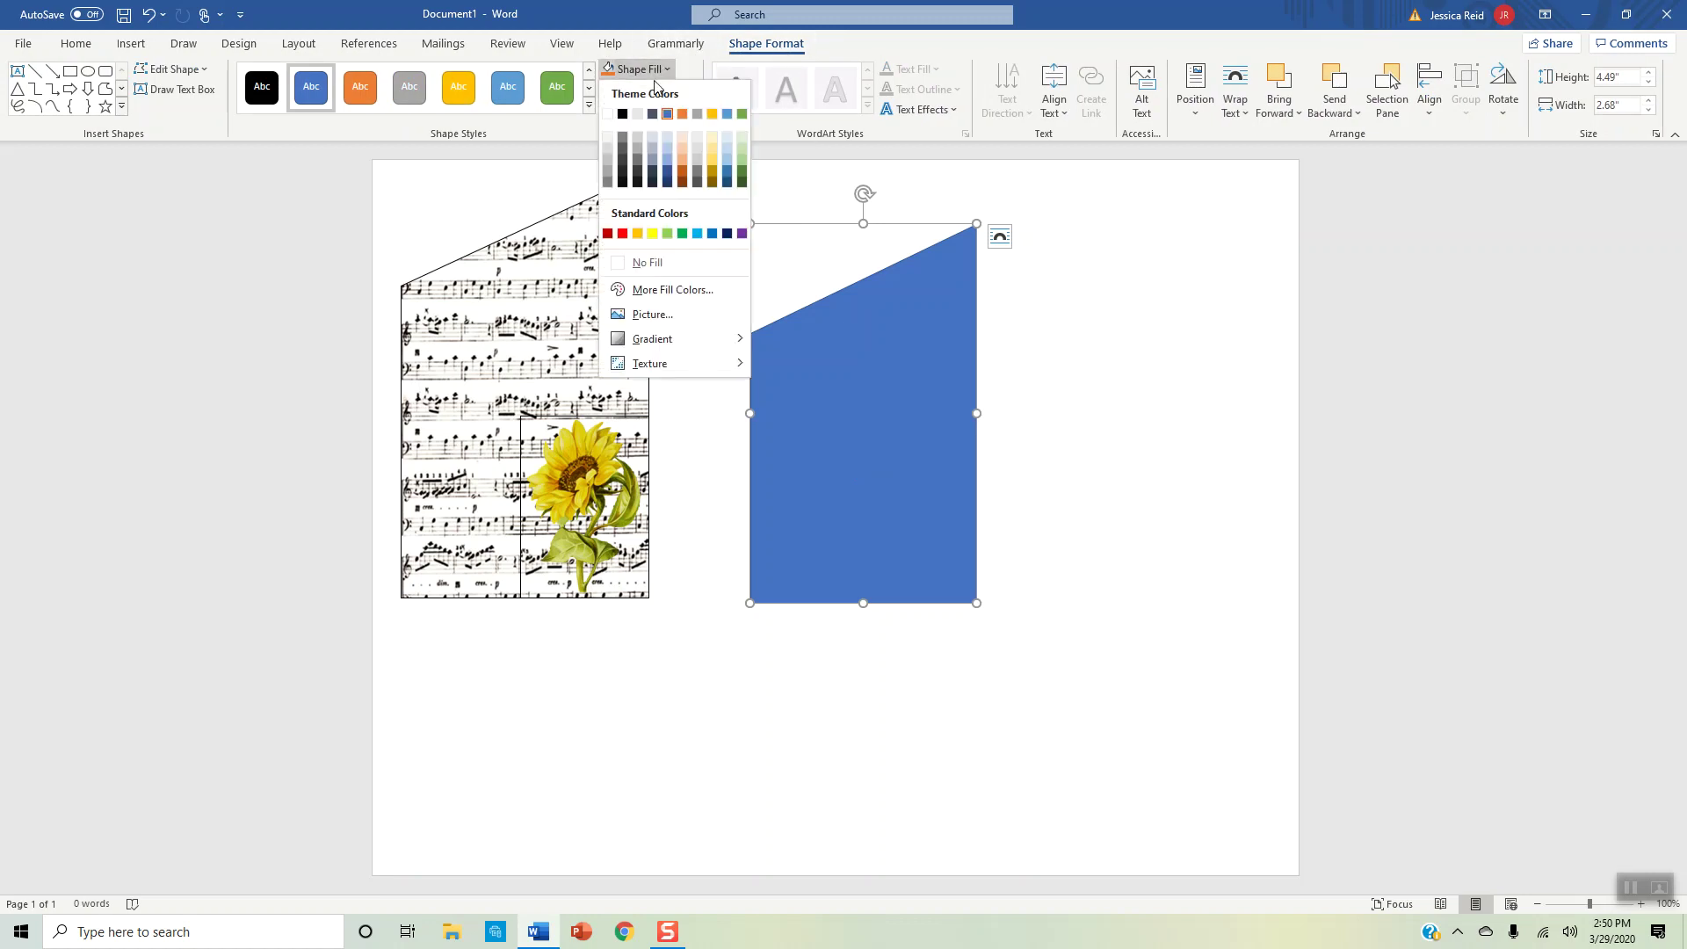
left_click(660, 316)
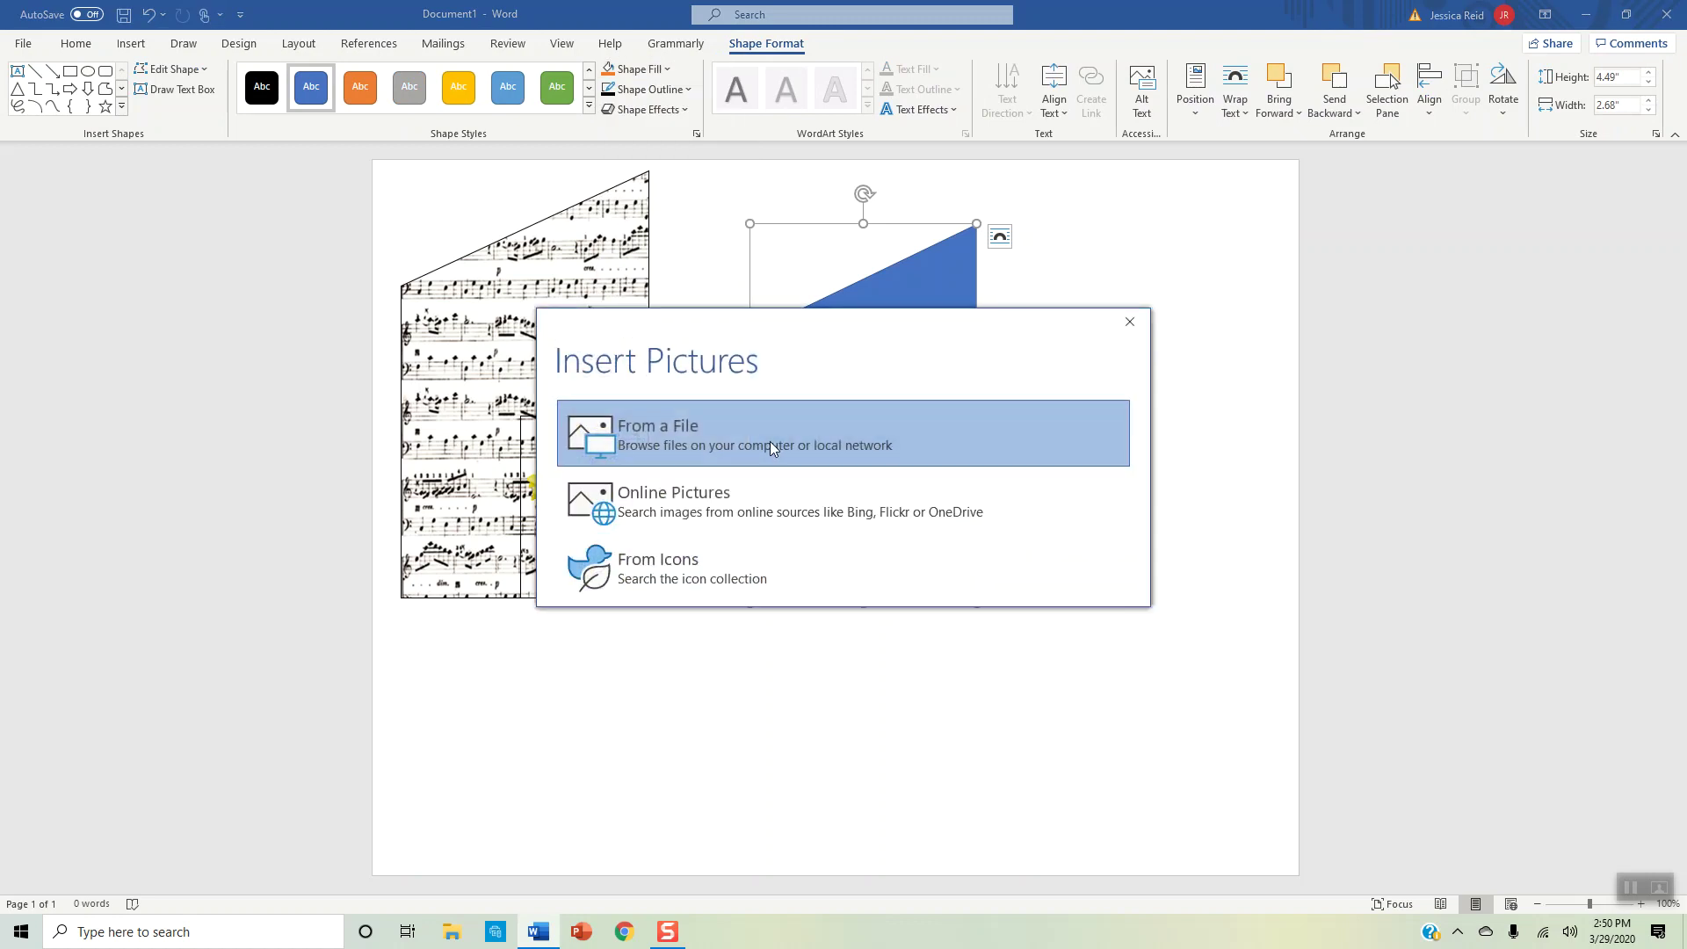
left_click(770, 448)
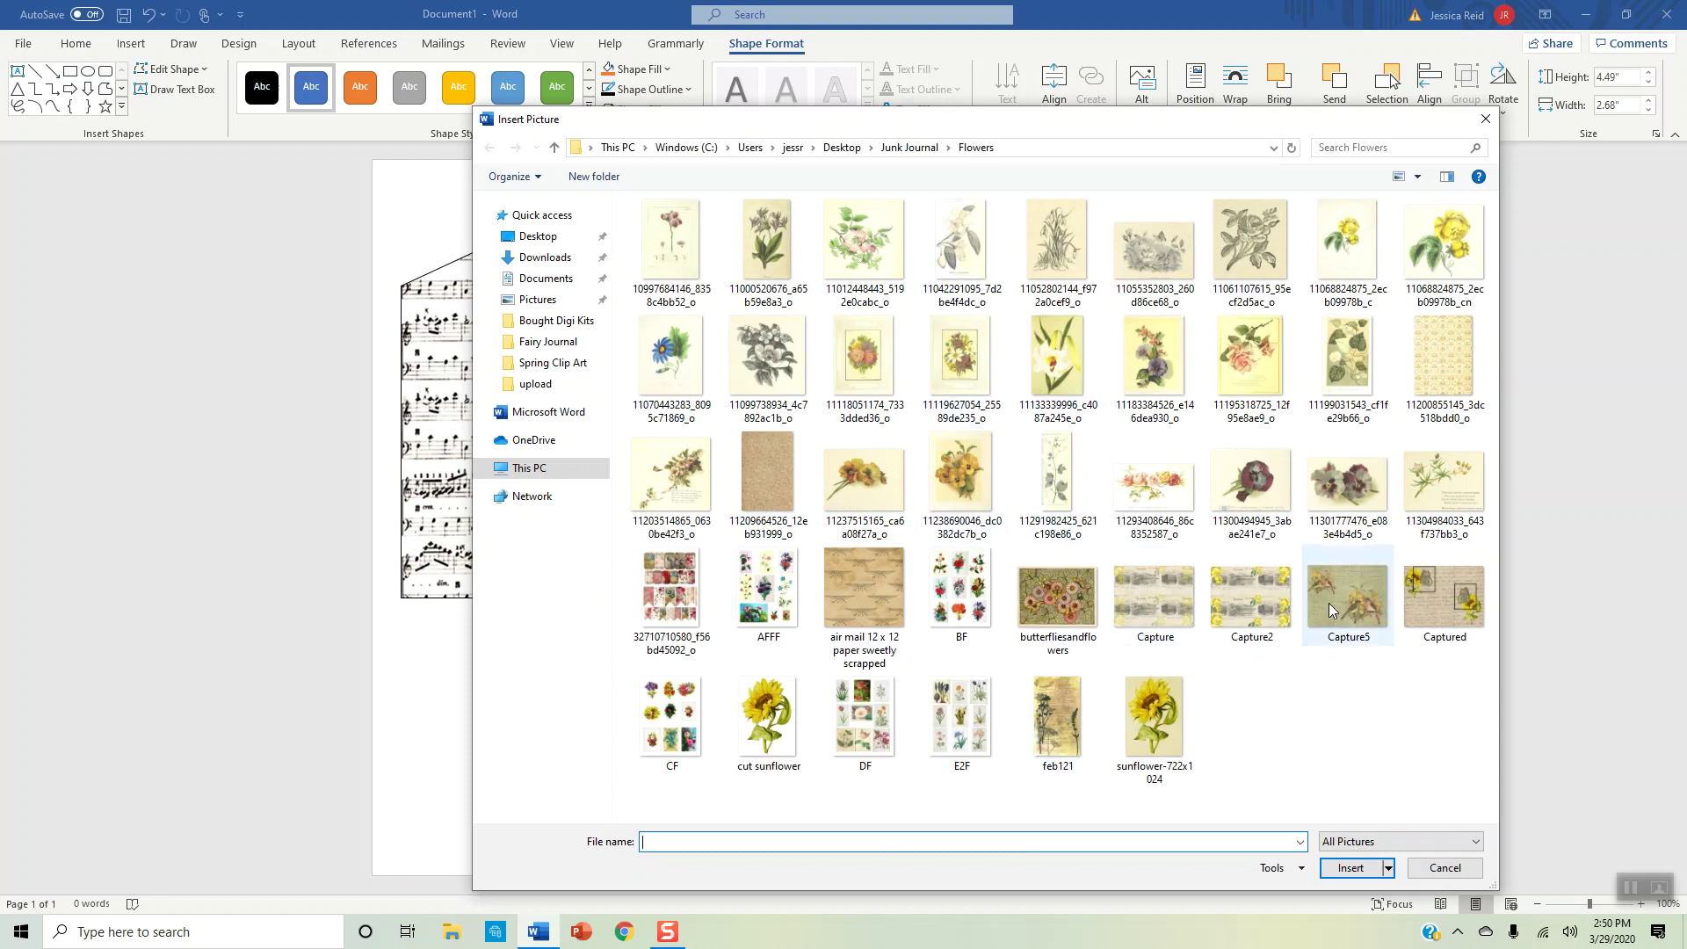
left_click(1448, 401)
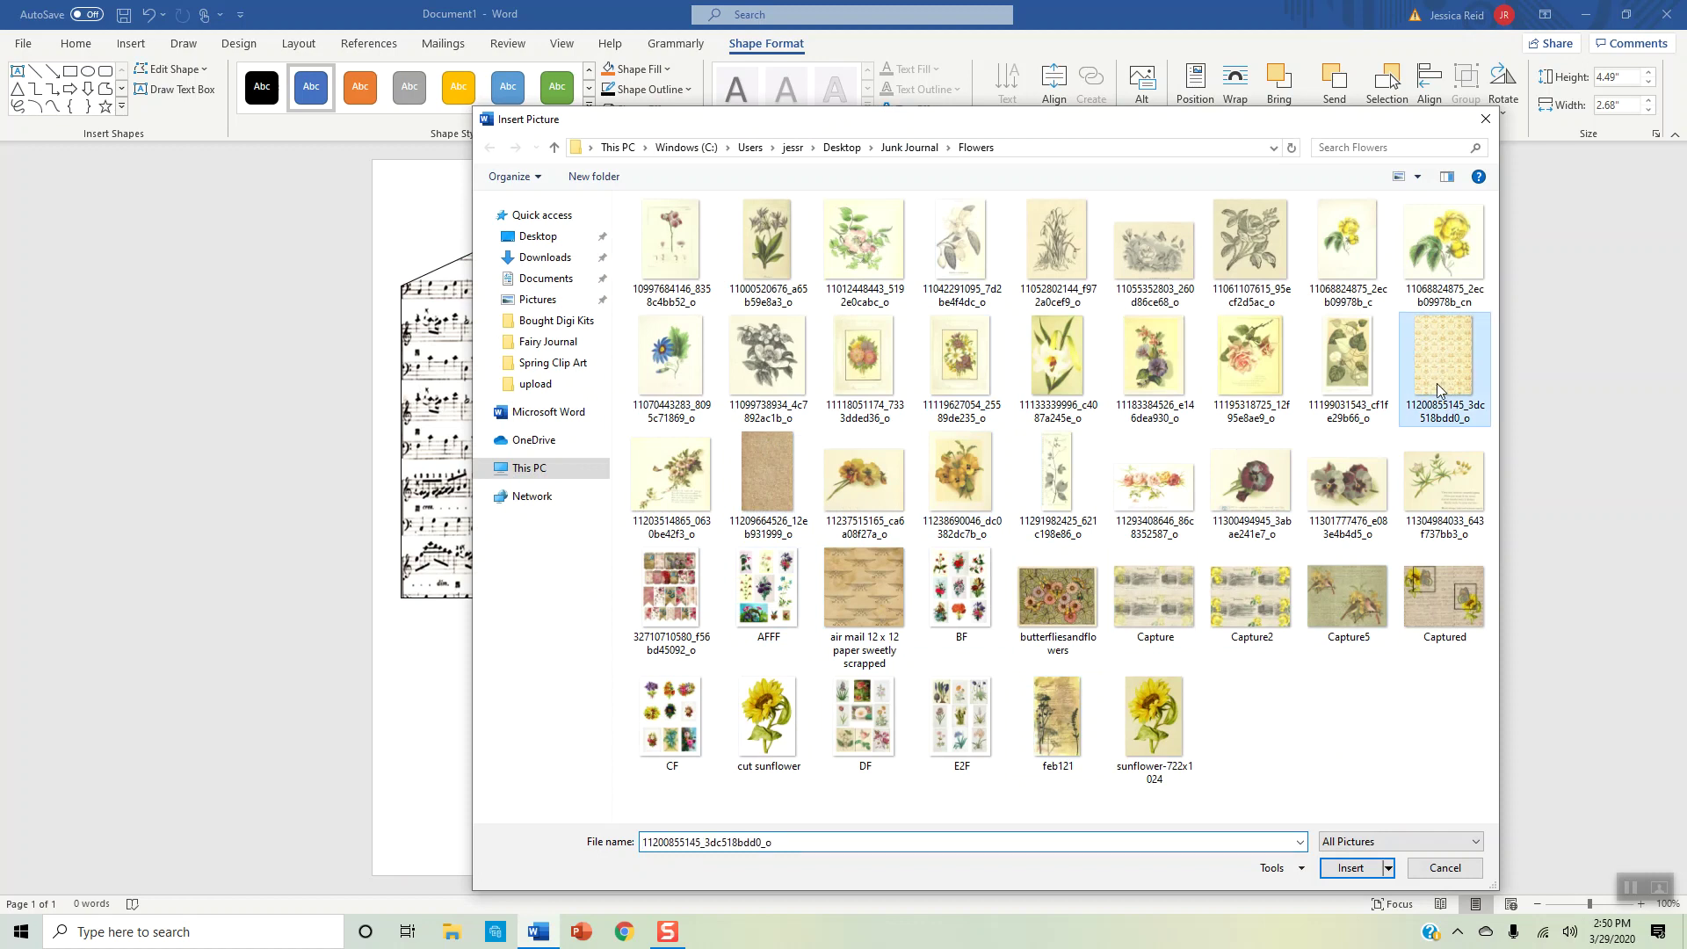
left_click(1350, 868)
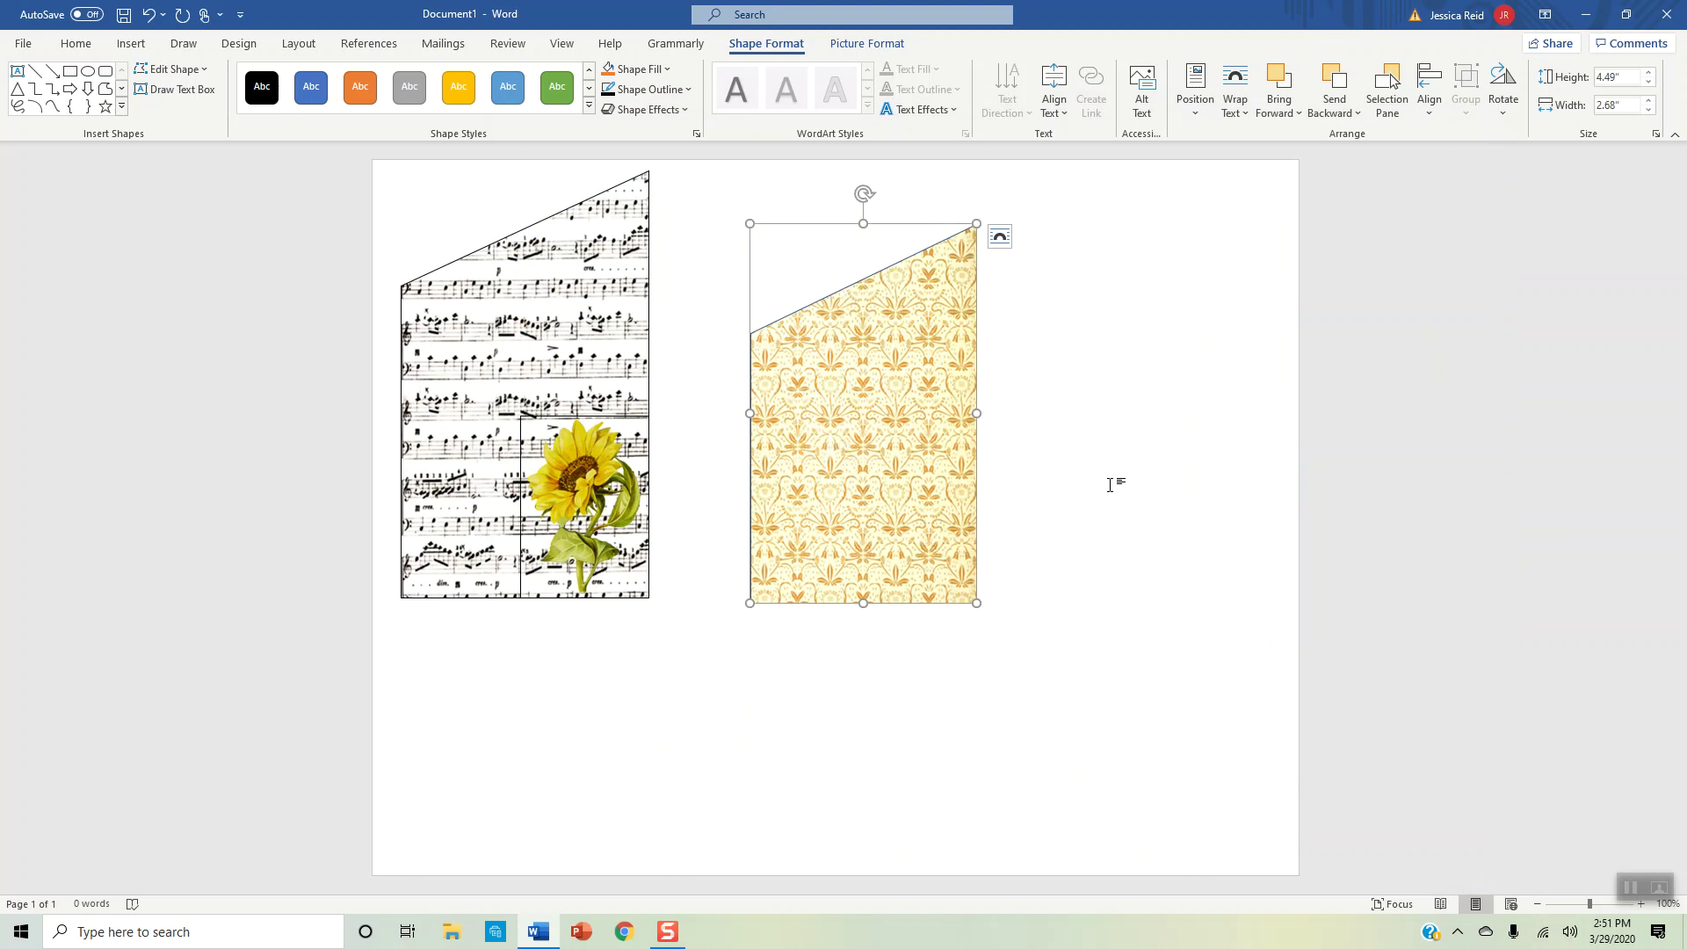
left_click(1032, 479)
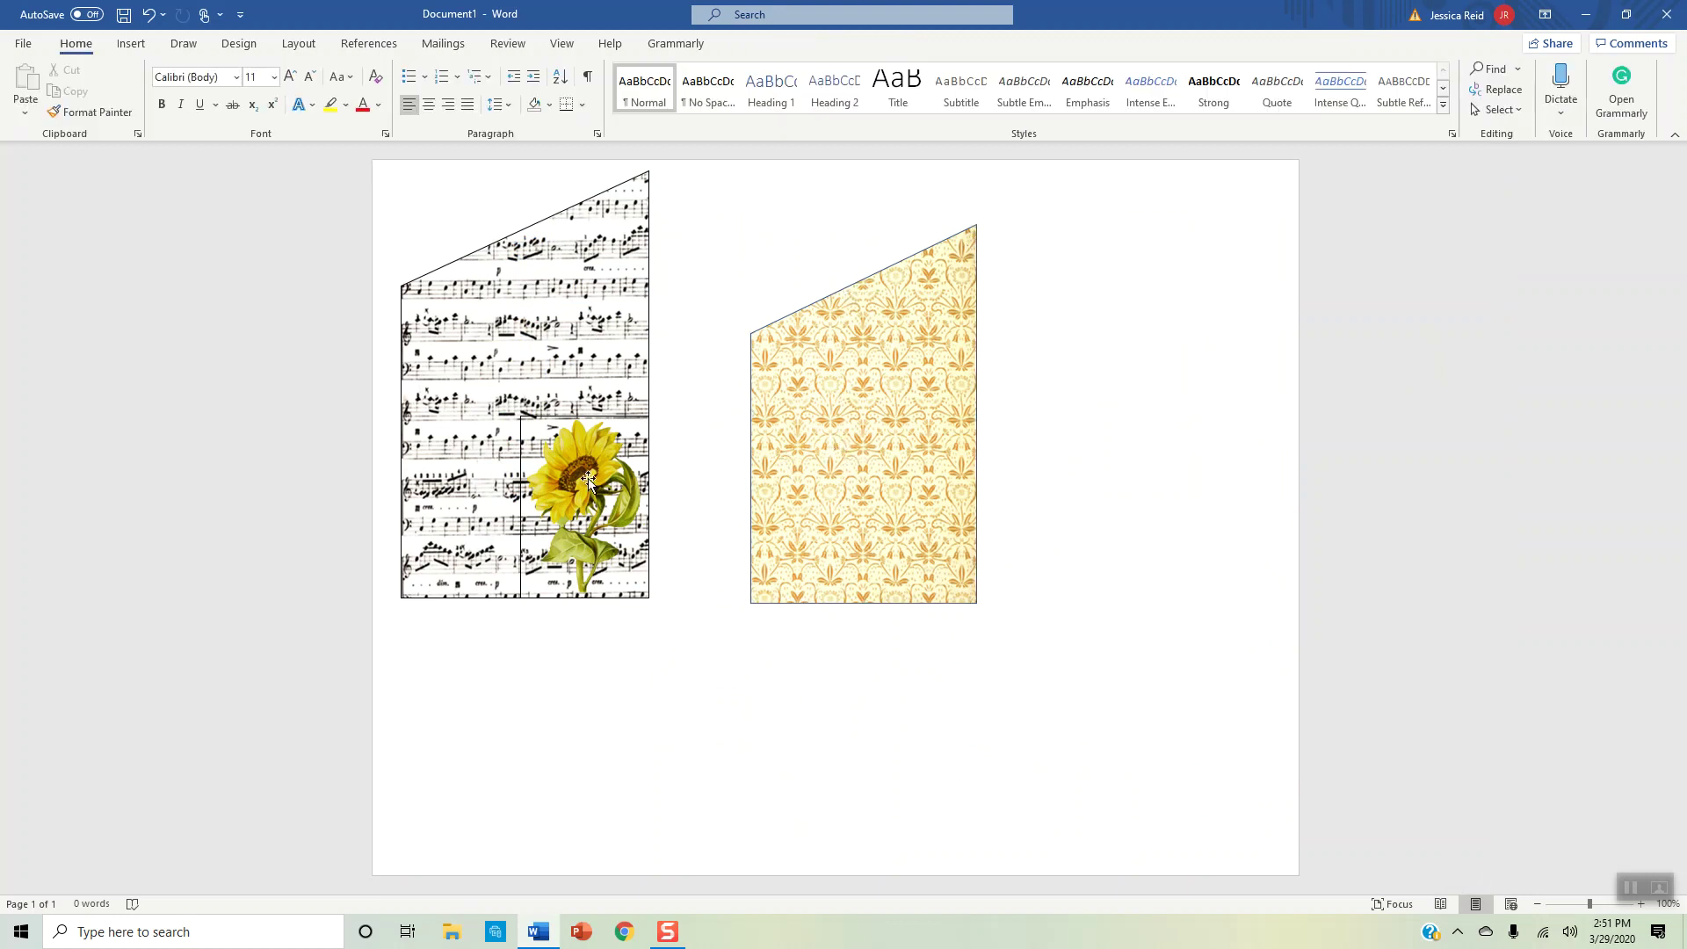
left_click(138, 45)
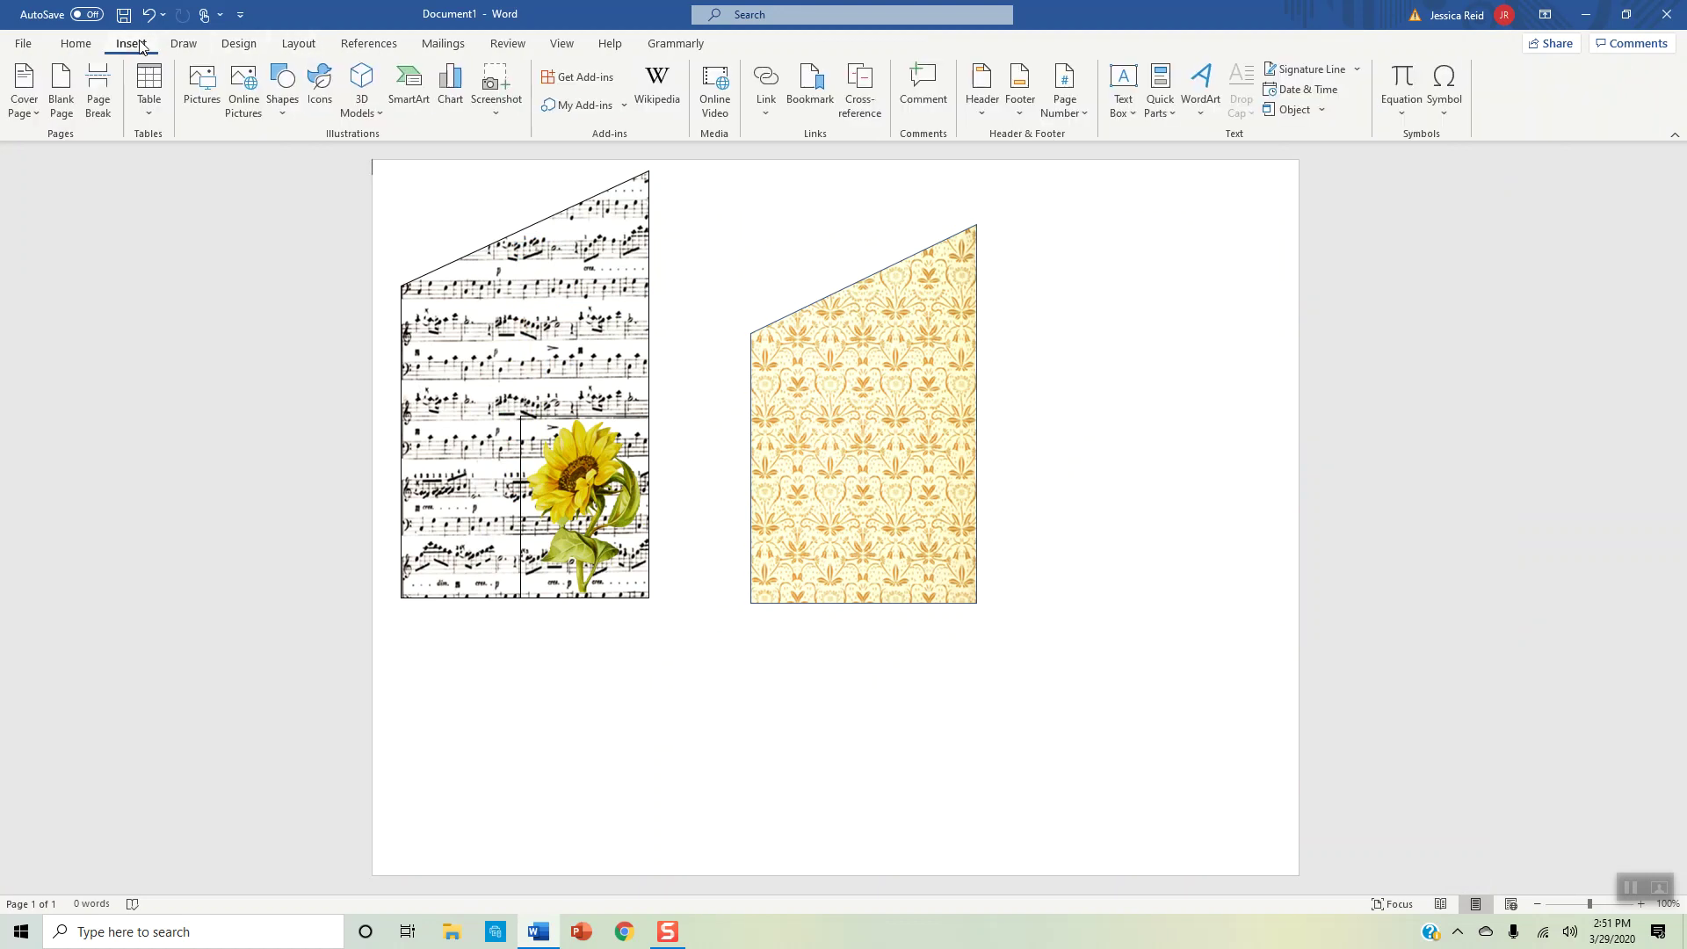
left_click(207, 92)
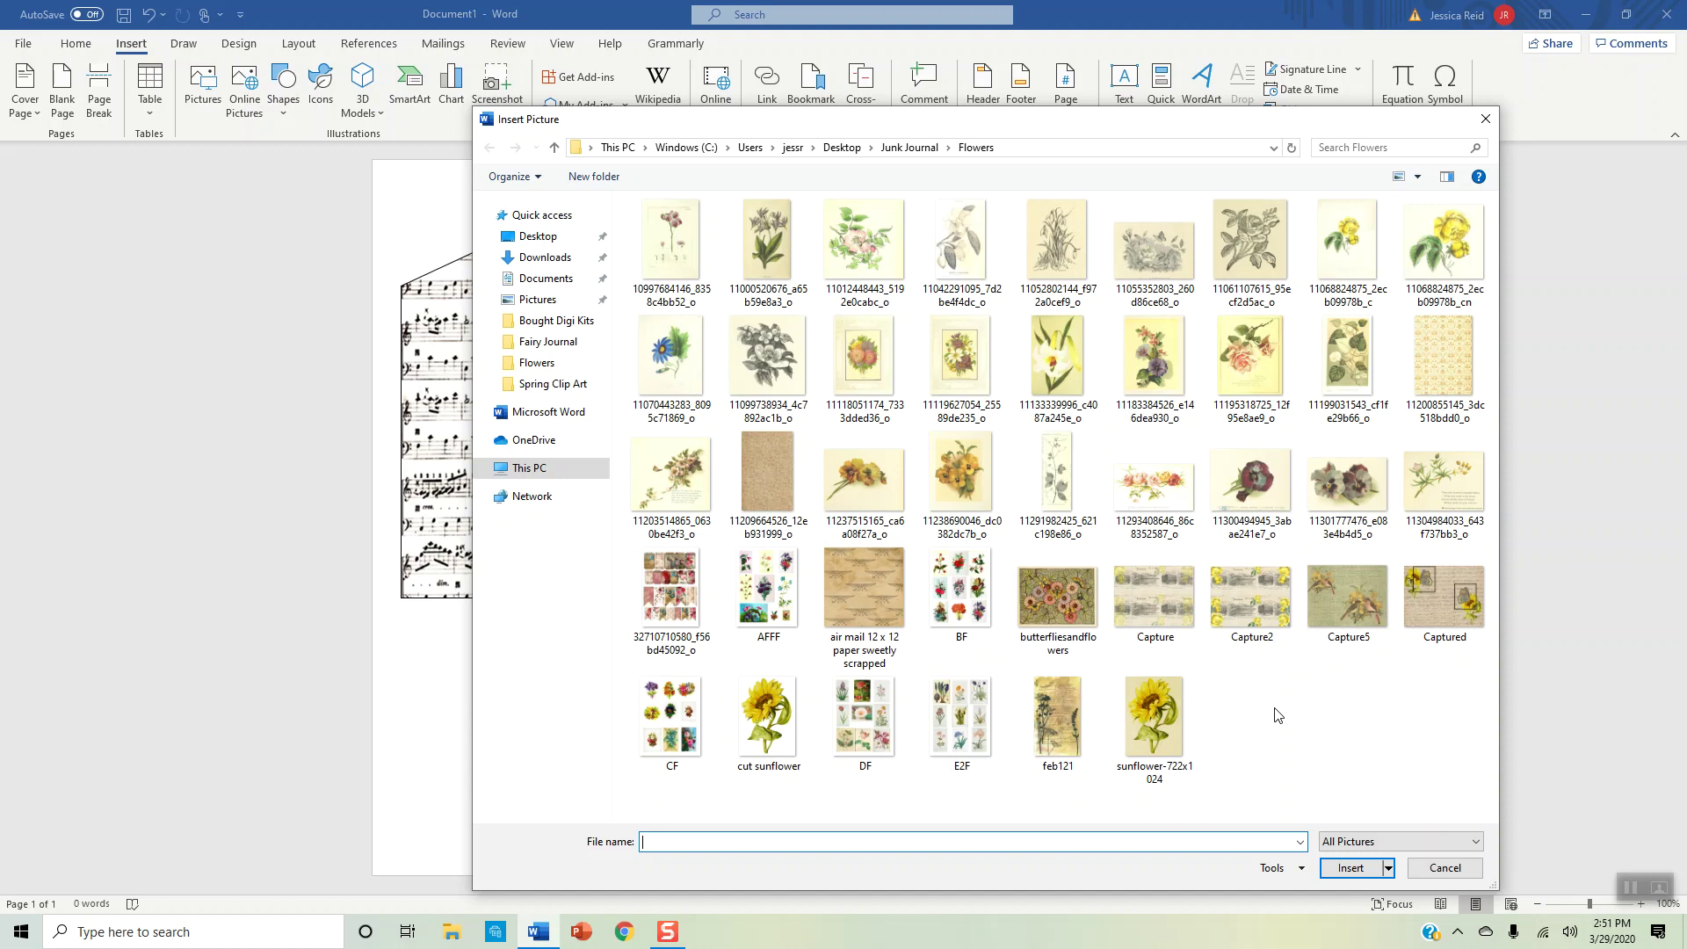
left_click(670, 474)
left_click(1349, 866)
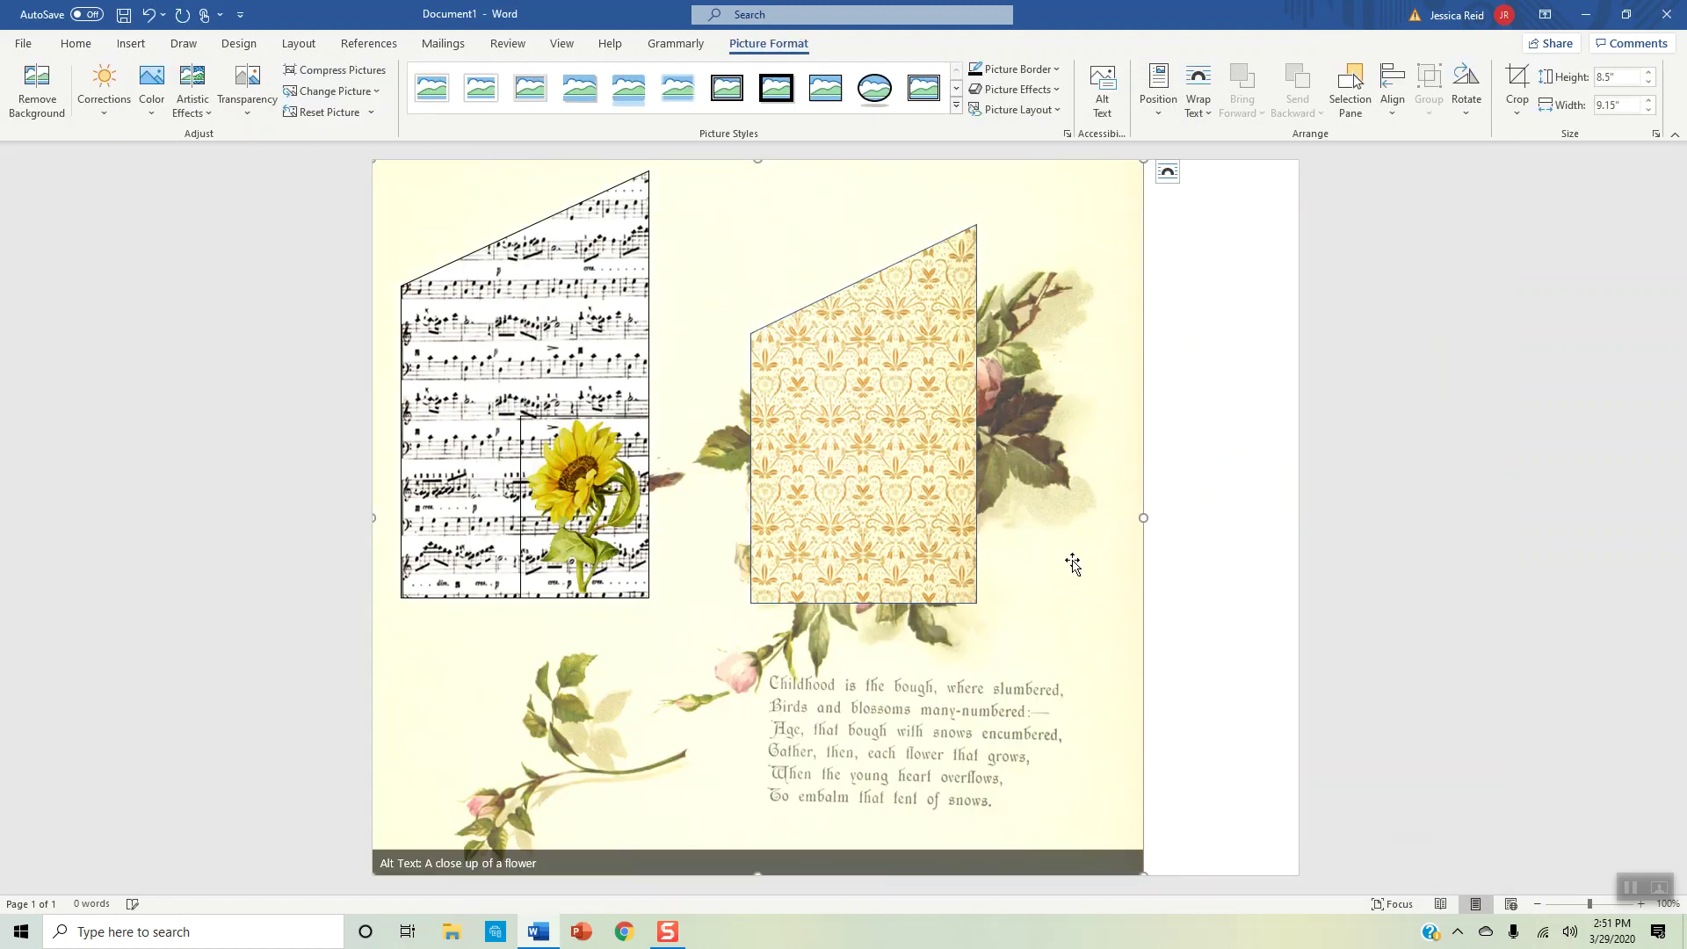
left_click(1167, 172)
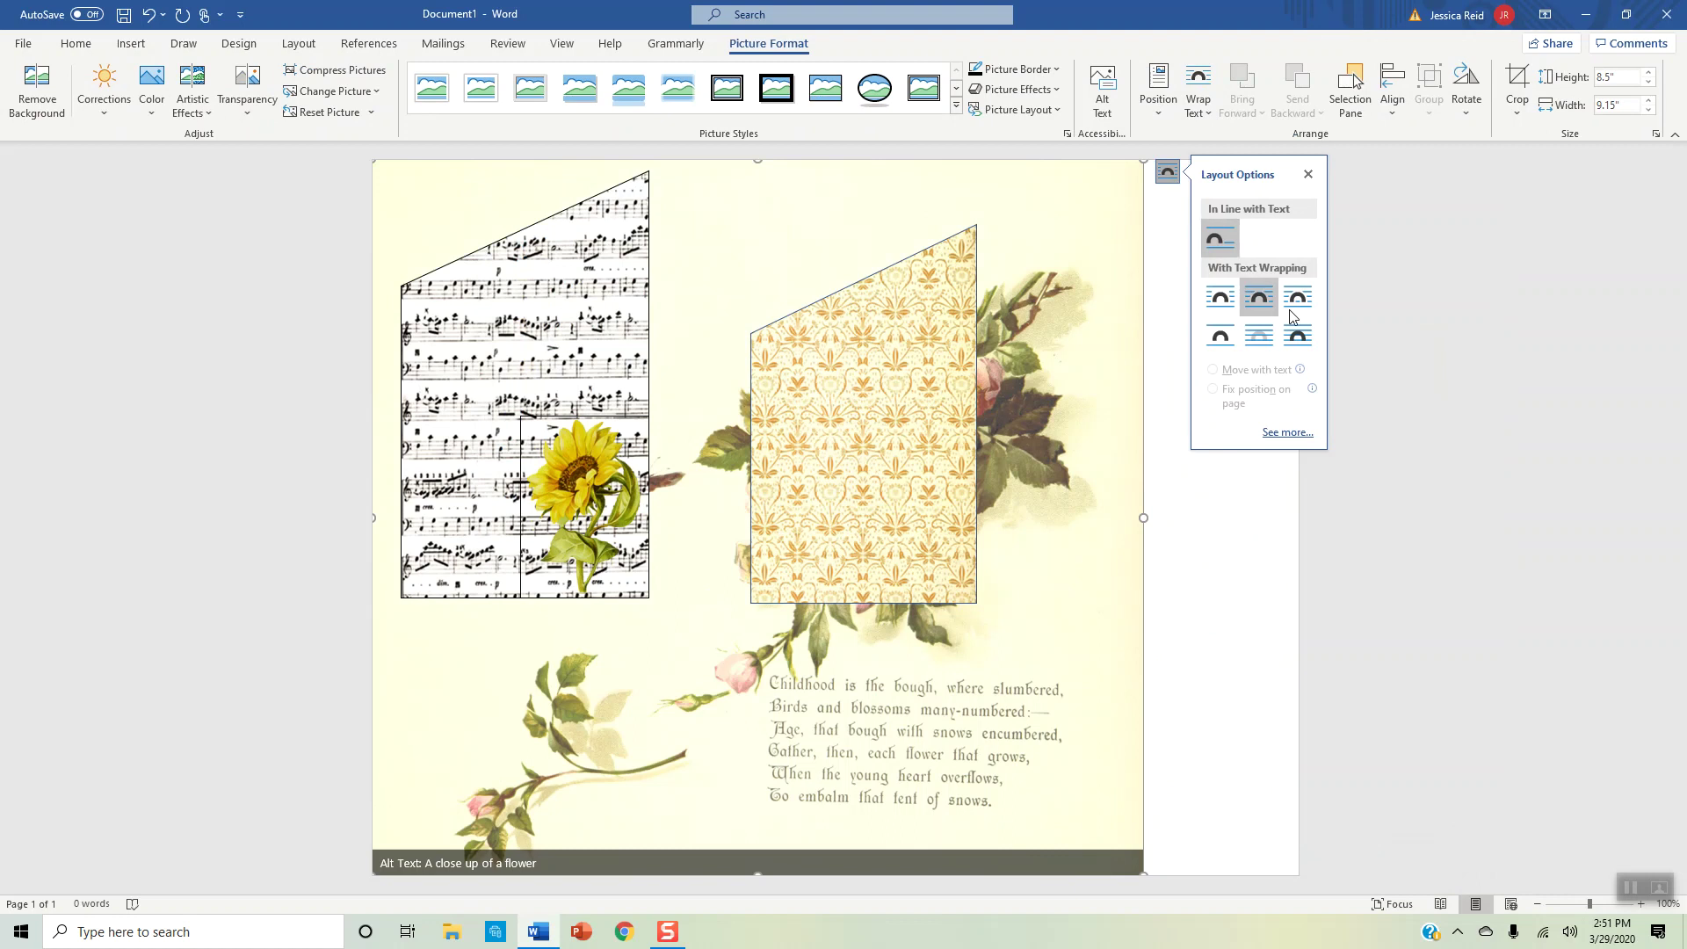
left_click(1297, 335)
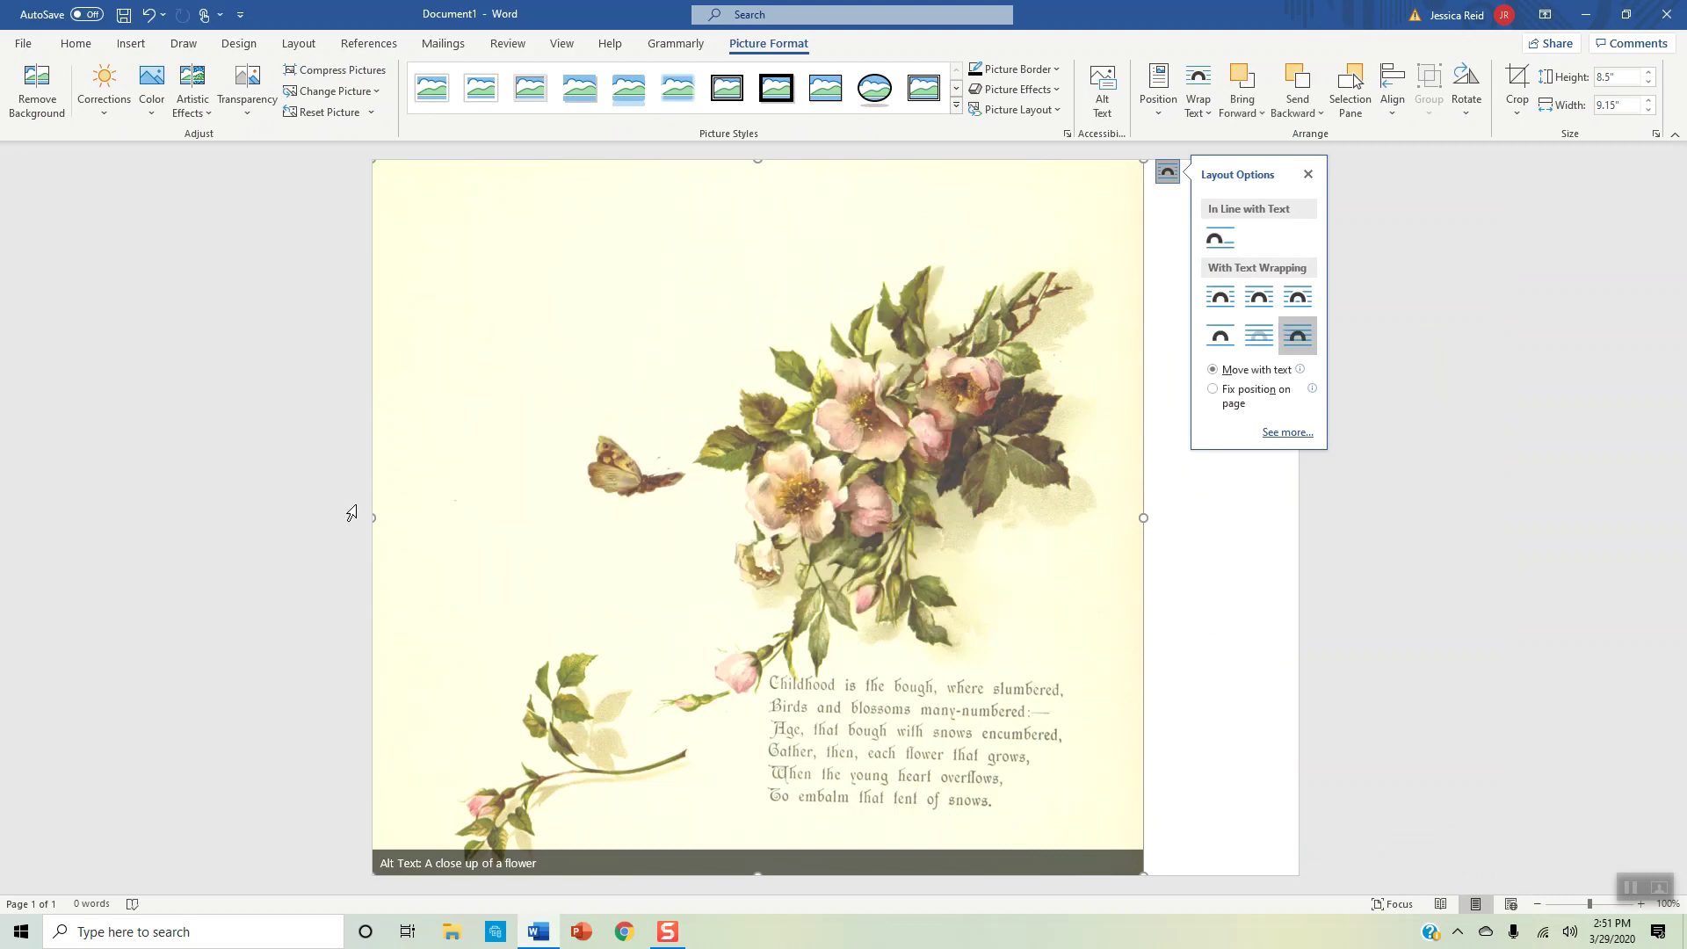
- Start removing the rose picture's background, marking the butterfly and the small blossom below the main bouquet as areas to keep
left_click(44, 106)
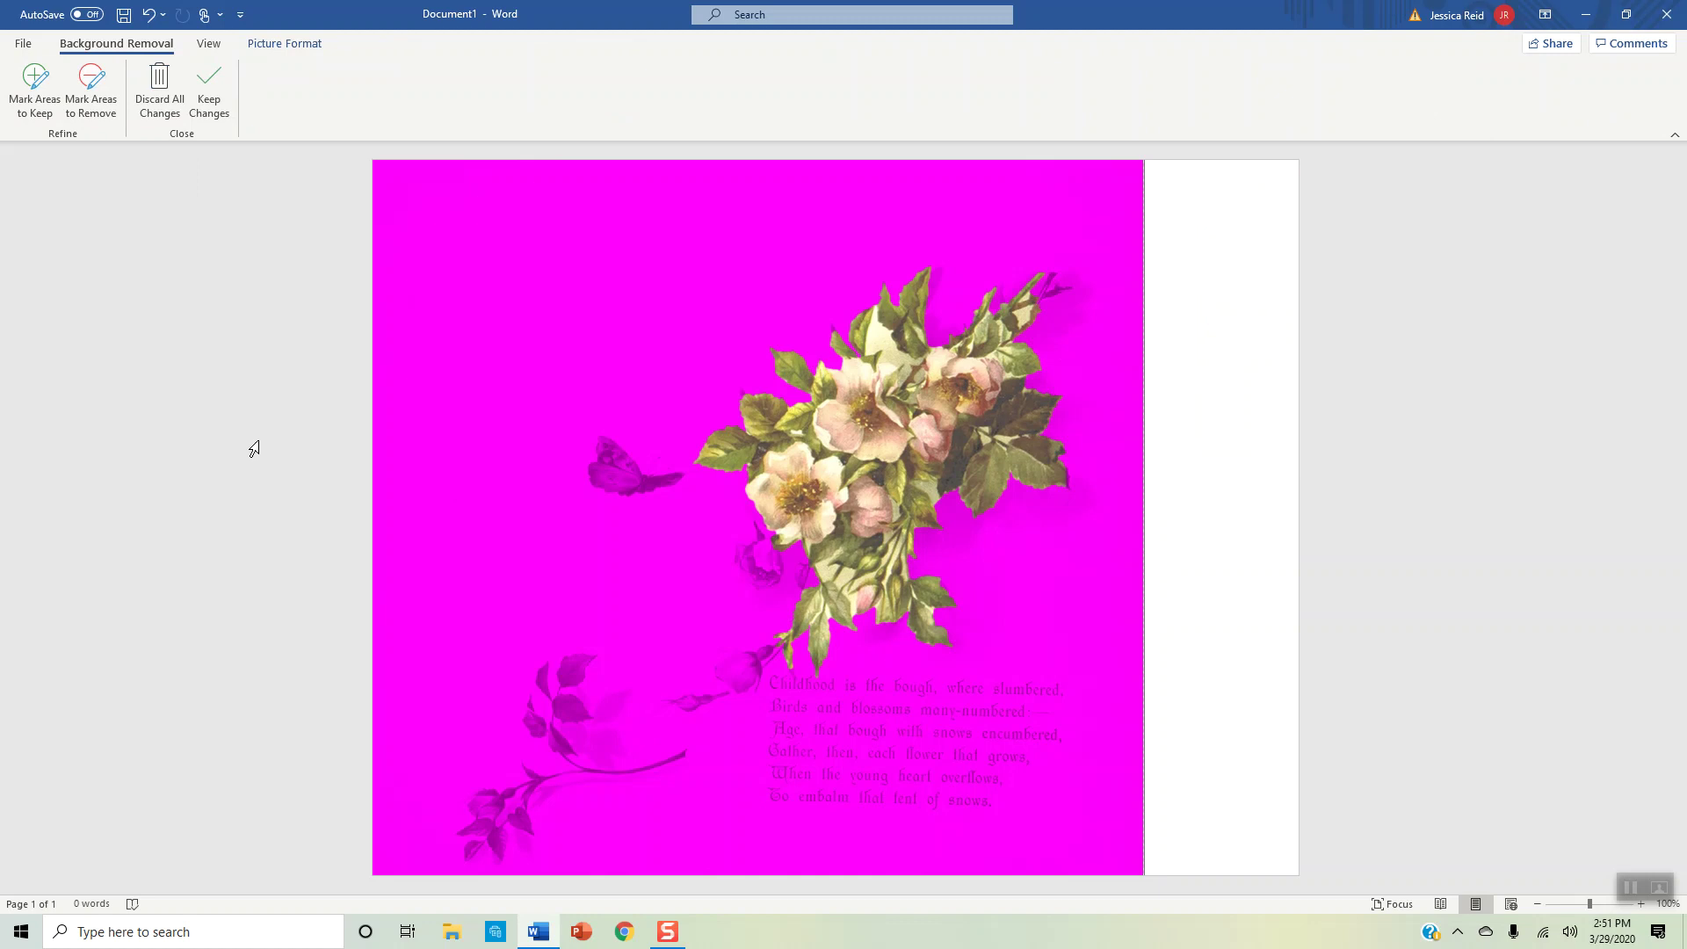
left_click(79, 100)
left_click(26, 103)
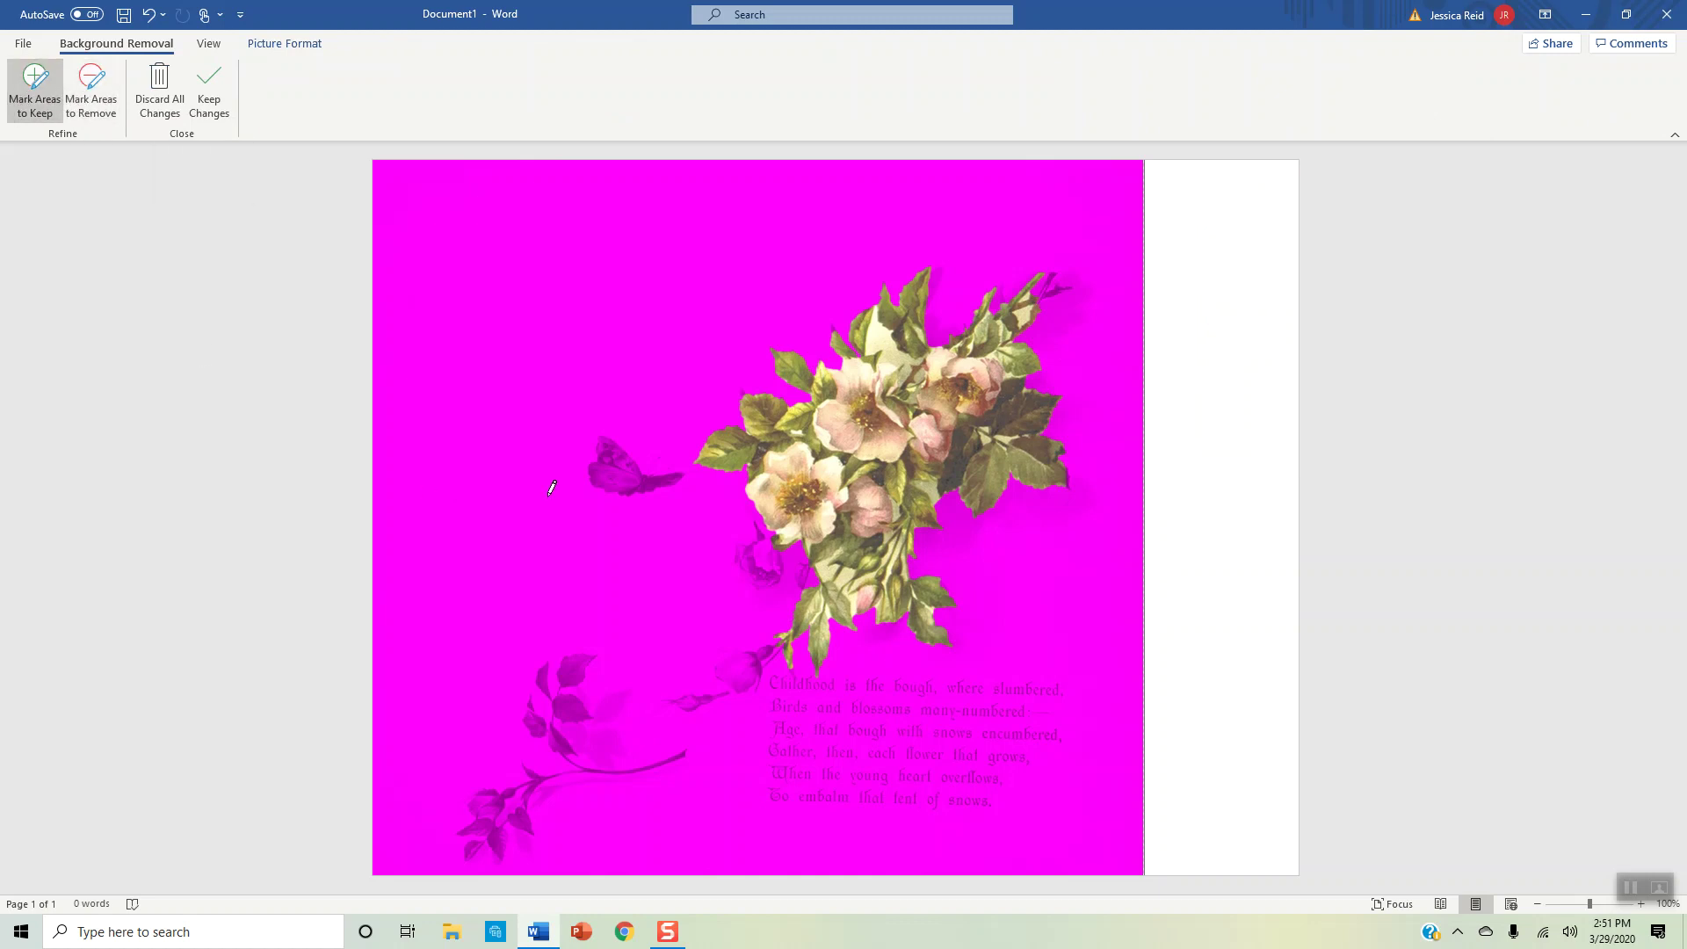
mouse_move(605, 452)
left_mouse_down()
mouse_move(625, 483)
mouse_move(674, 476)
left_mouse_up()
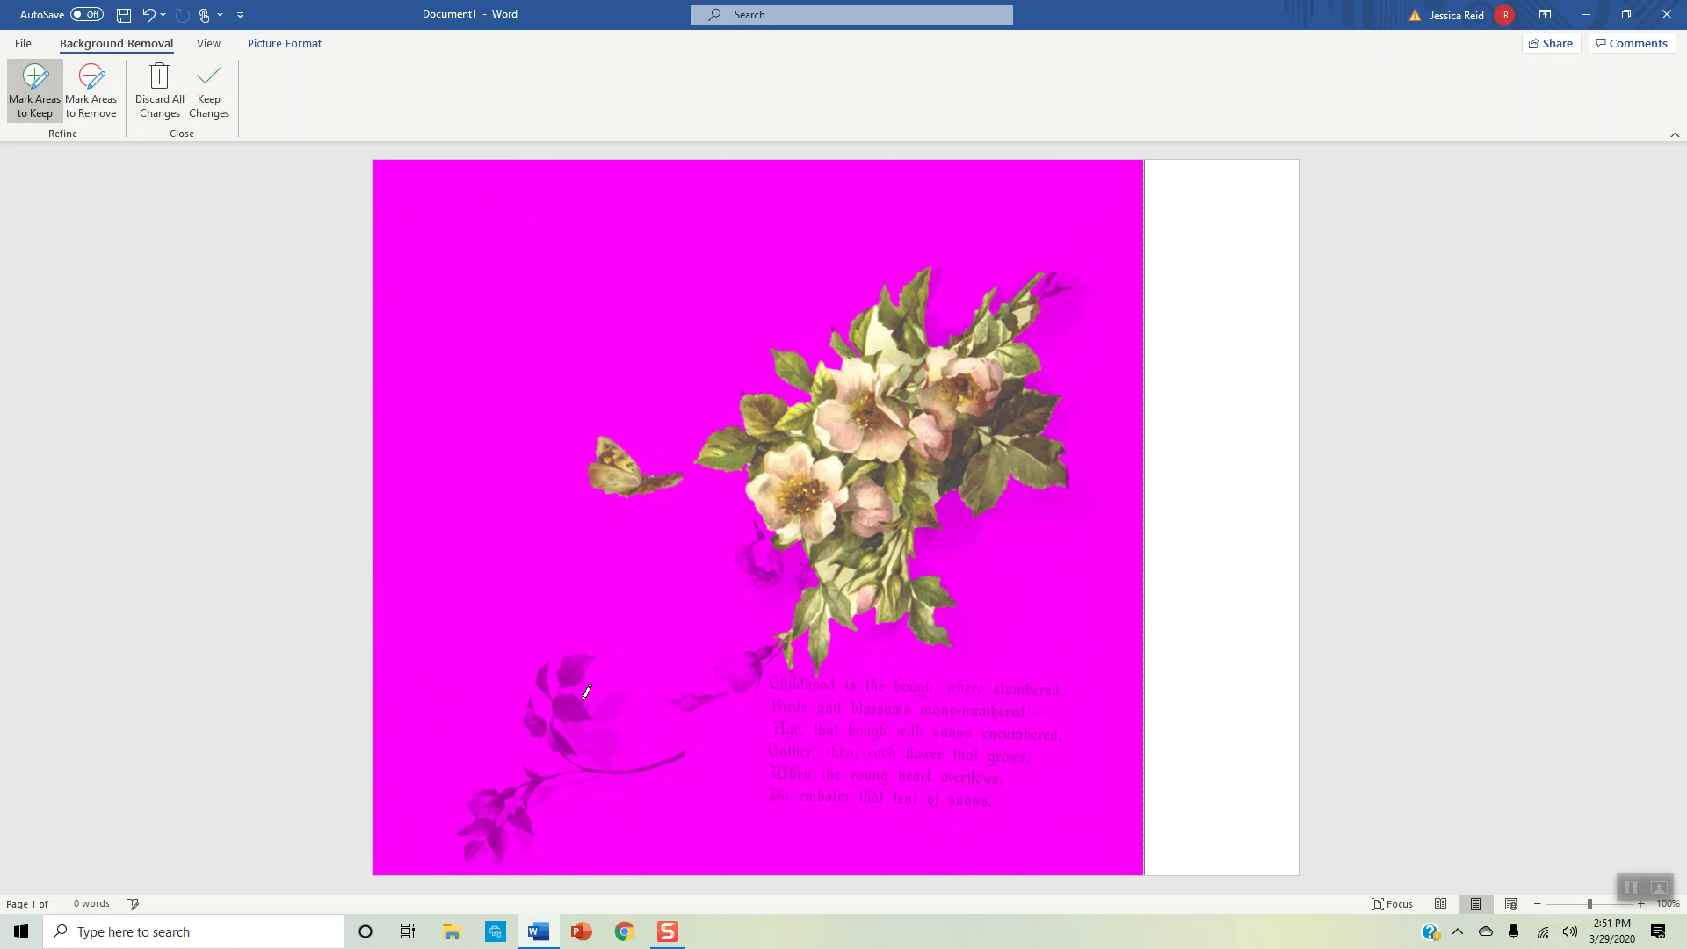
mouse_move(760, 545)
left_mouse_down()
mouse_move(743, 562)
mouse_move(766, 576)
mouse_move(775, 536)
left_mouse_up()
- Mark the lower-left rose sprig's leaves, buds and stem as areas to keep, and apply the background removal
left_click_drag(576, 660, 572, 771)
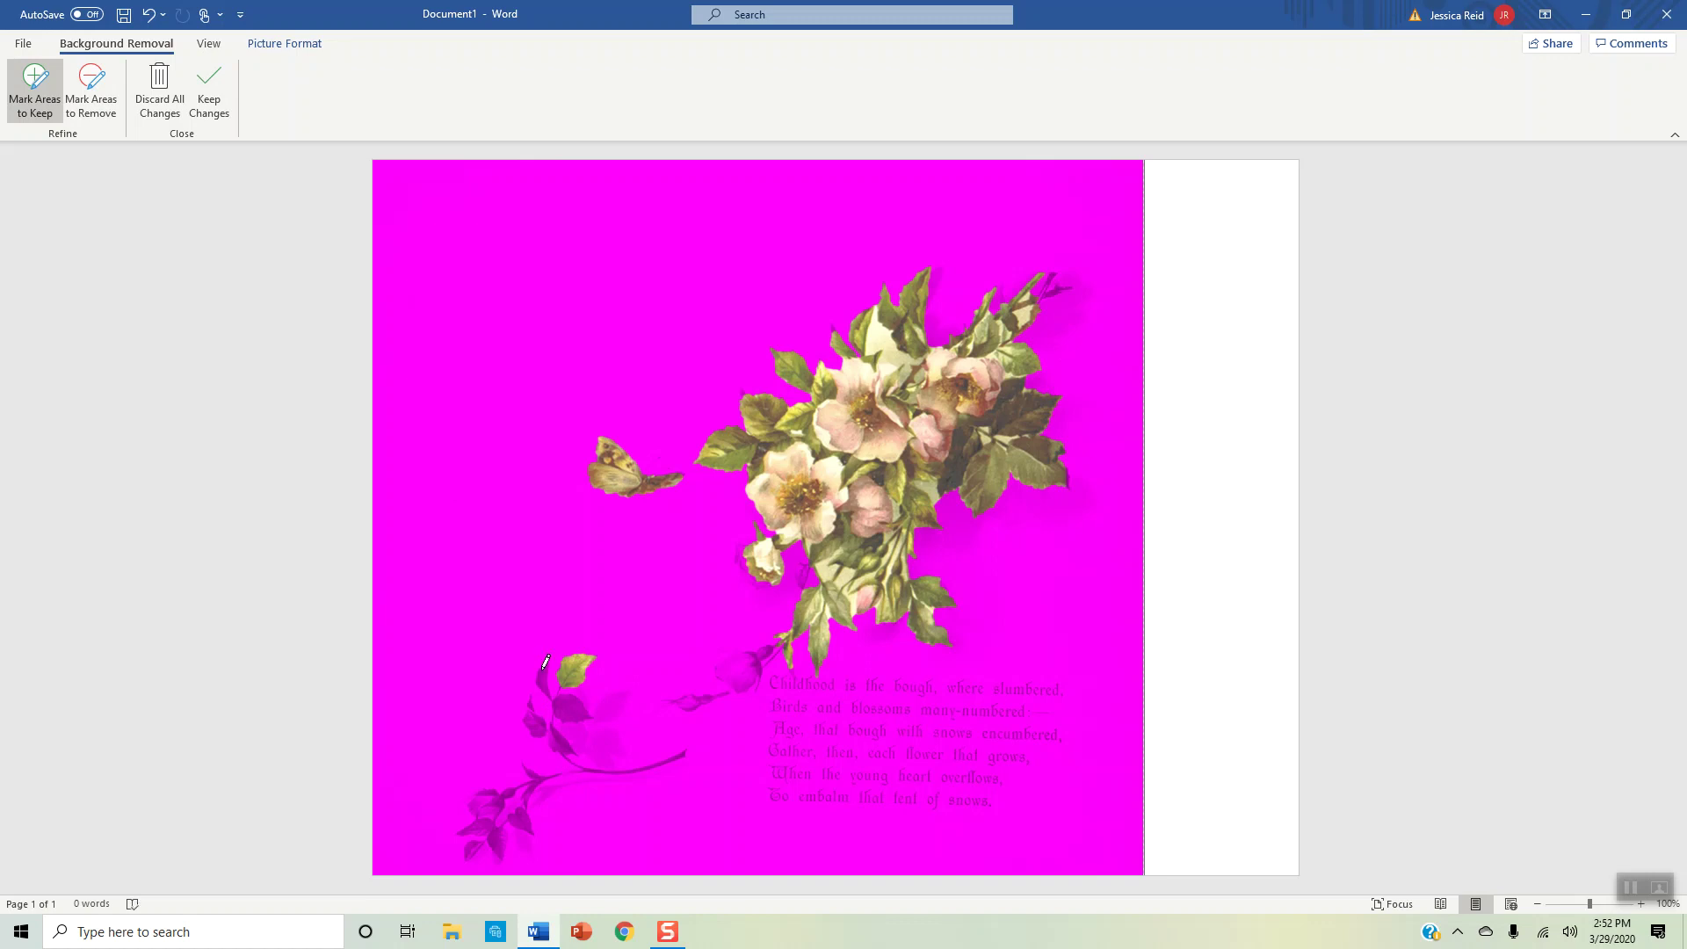
mouse_move(545, 676)
left_mouse_down()
mouse_move(580, 704)
mouse_move(557, 697)
mouse_move(539, 723)
mouse_move(558, 734)
left_mouse_up()
left_click_drag(470, 827, 496, 833)
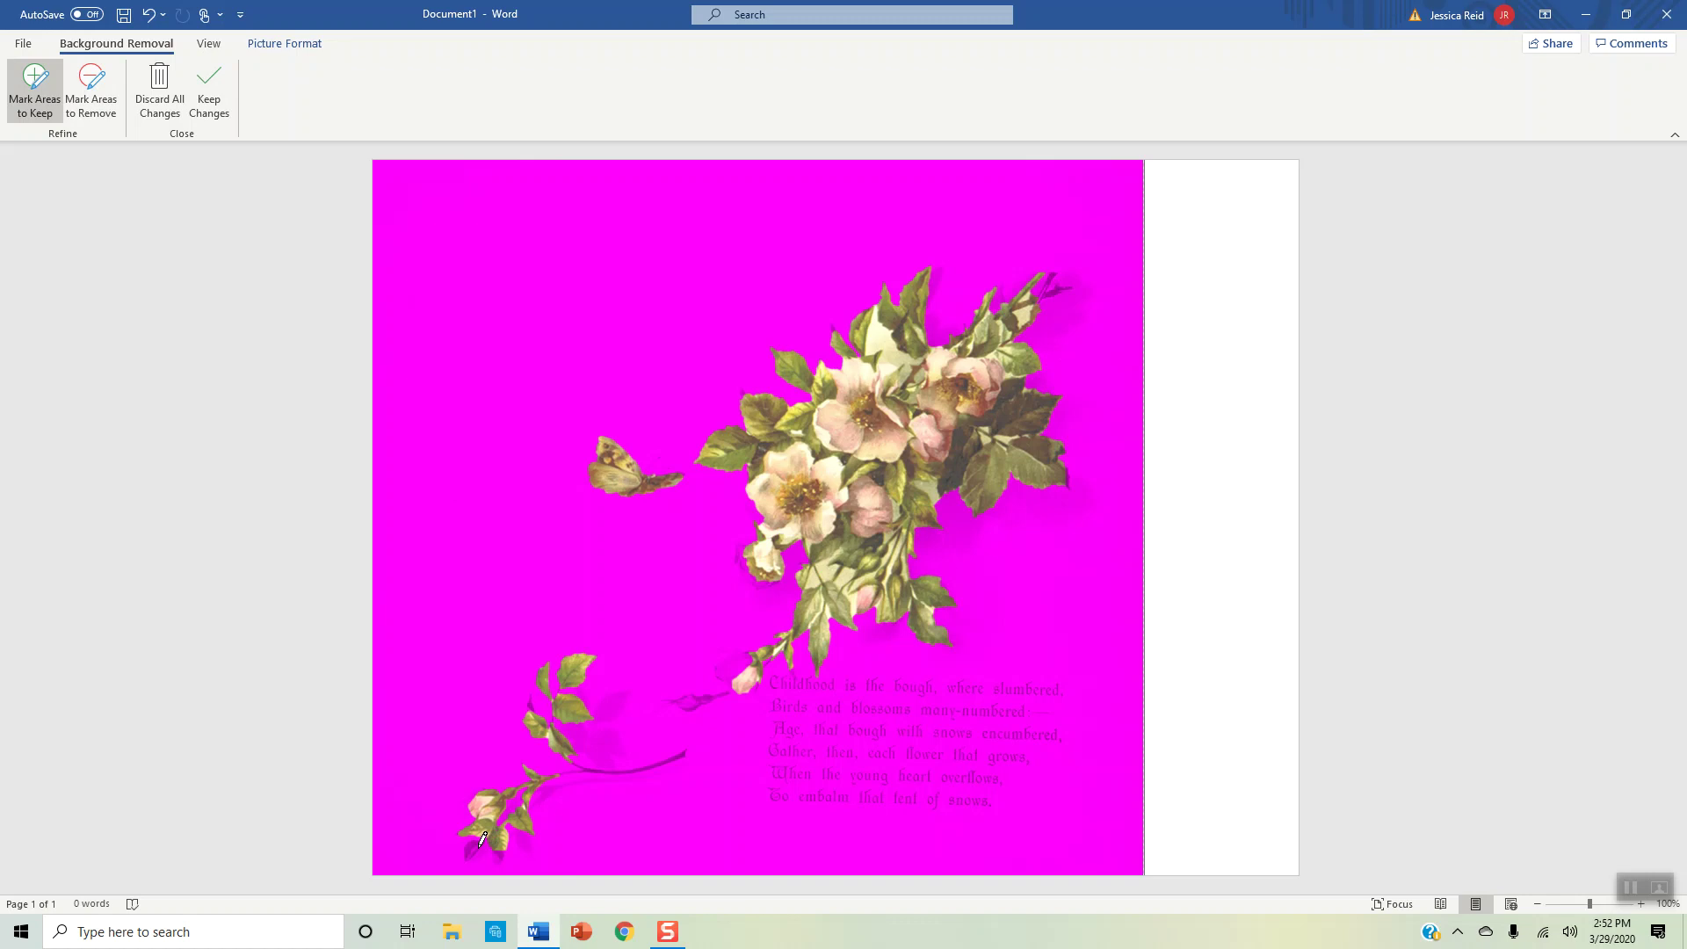
mouse_move(473, 845)
left_mouse_down()
mouse_move(519, 854)
mouse_move(550, 829)
mouse_move(553, 795)
left_mouse_up()
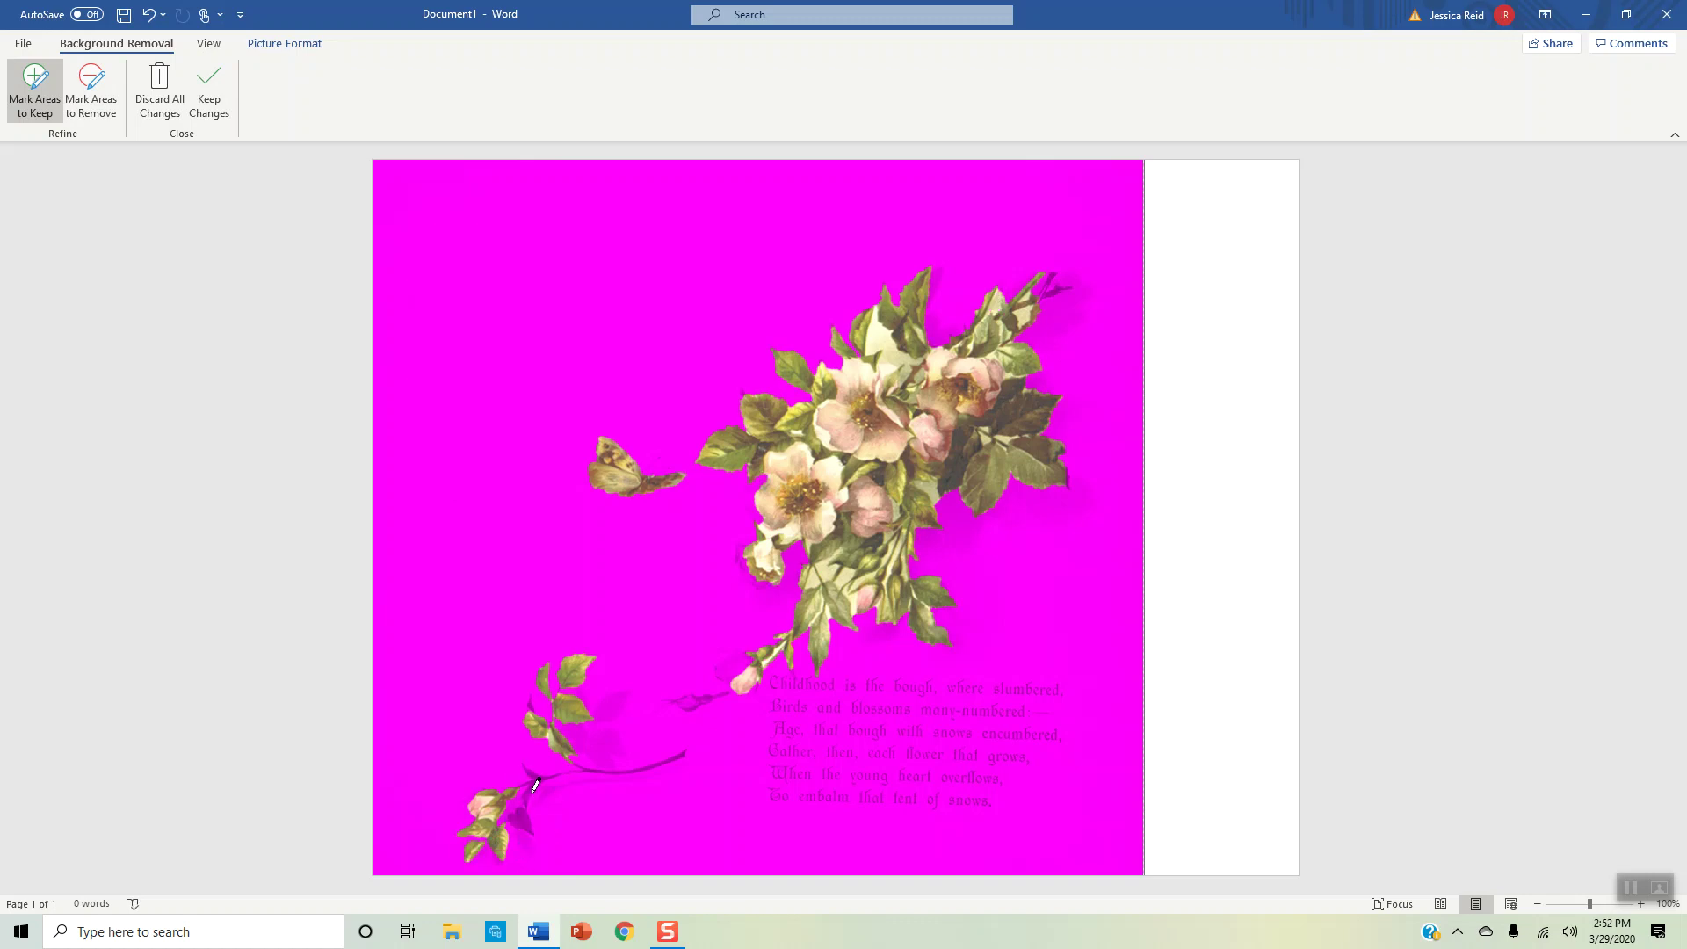
left_click_drag(525, 826, 523, 839)
mouse_move(559, 771)
left_mouse_down()
mouse_move(639, 770)
mouse_move(686, 747)
left_mouse_up()
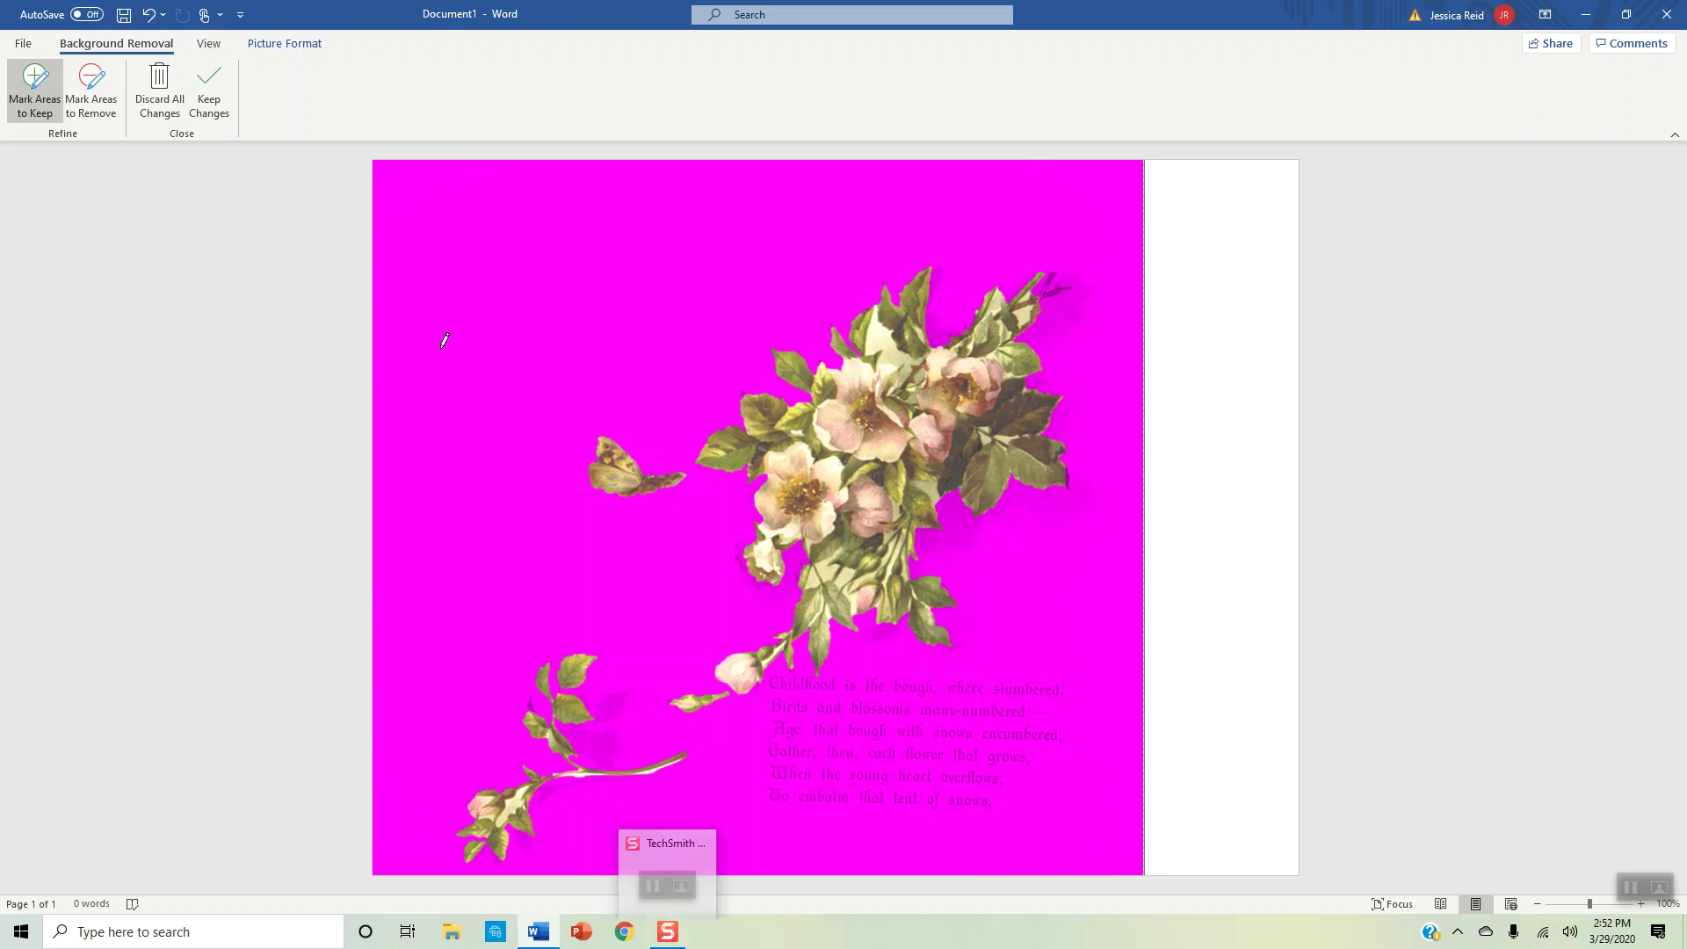
left_click(211, 96)
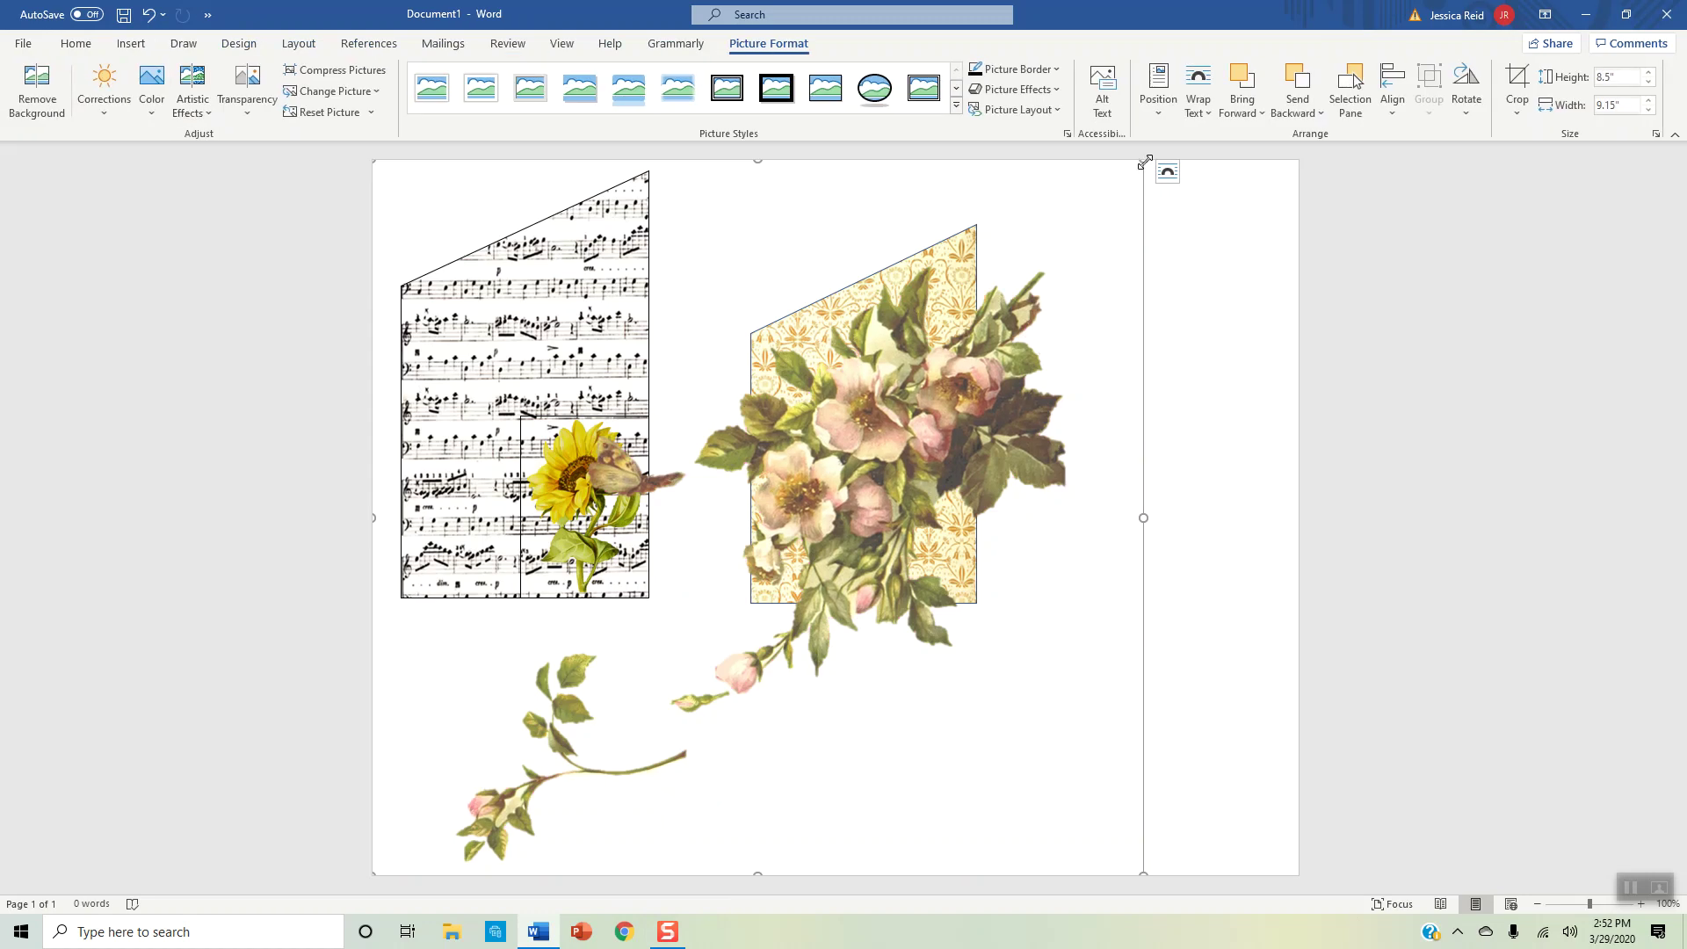
- Shrink the cut-out rose picture to about 2.92" by 3.14" and place it over the lower part of the patterned shape
left_click_drag(1143, 161, 579, 682)
left_click_drag(518, 746, 918, 437)
left_click_drag(779, 521, 759, 578)
left_click_drag(863, 419, 869, 447)
left_click(896, 667)
left_click(850, 364)
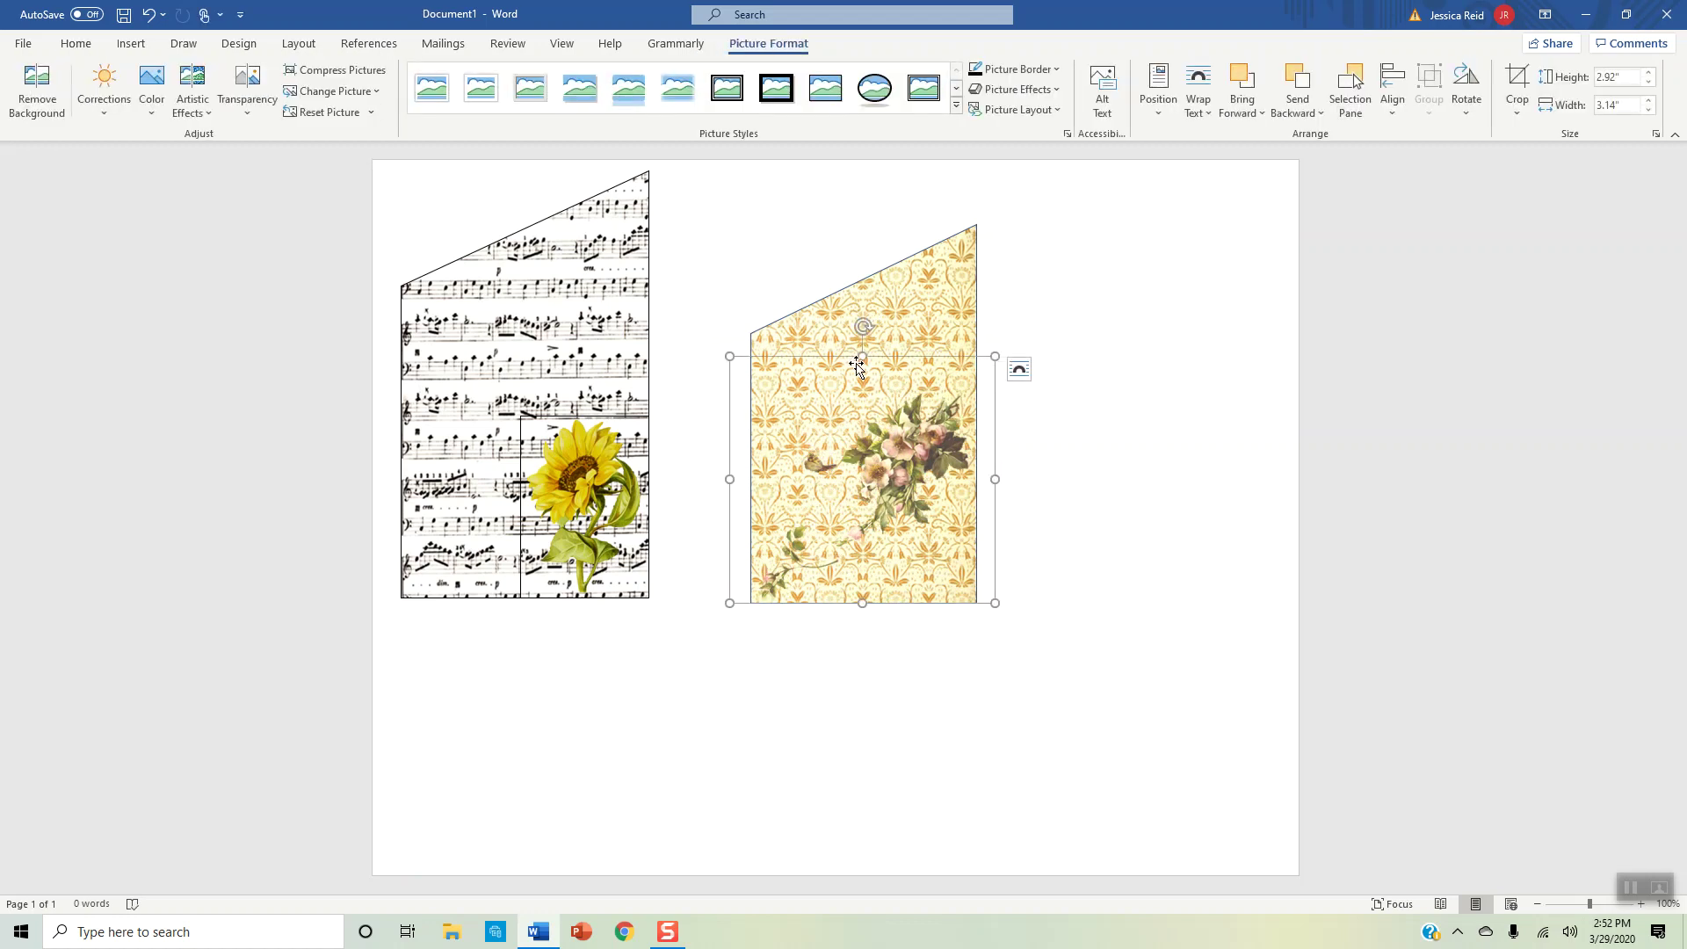
- Lighten the patterned picture fill of the slanted shape with the third picture transparency preset
left_click(918, 318)
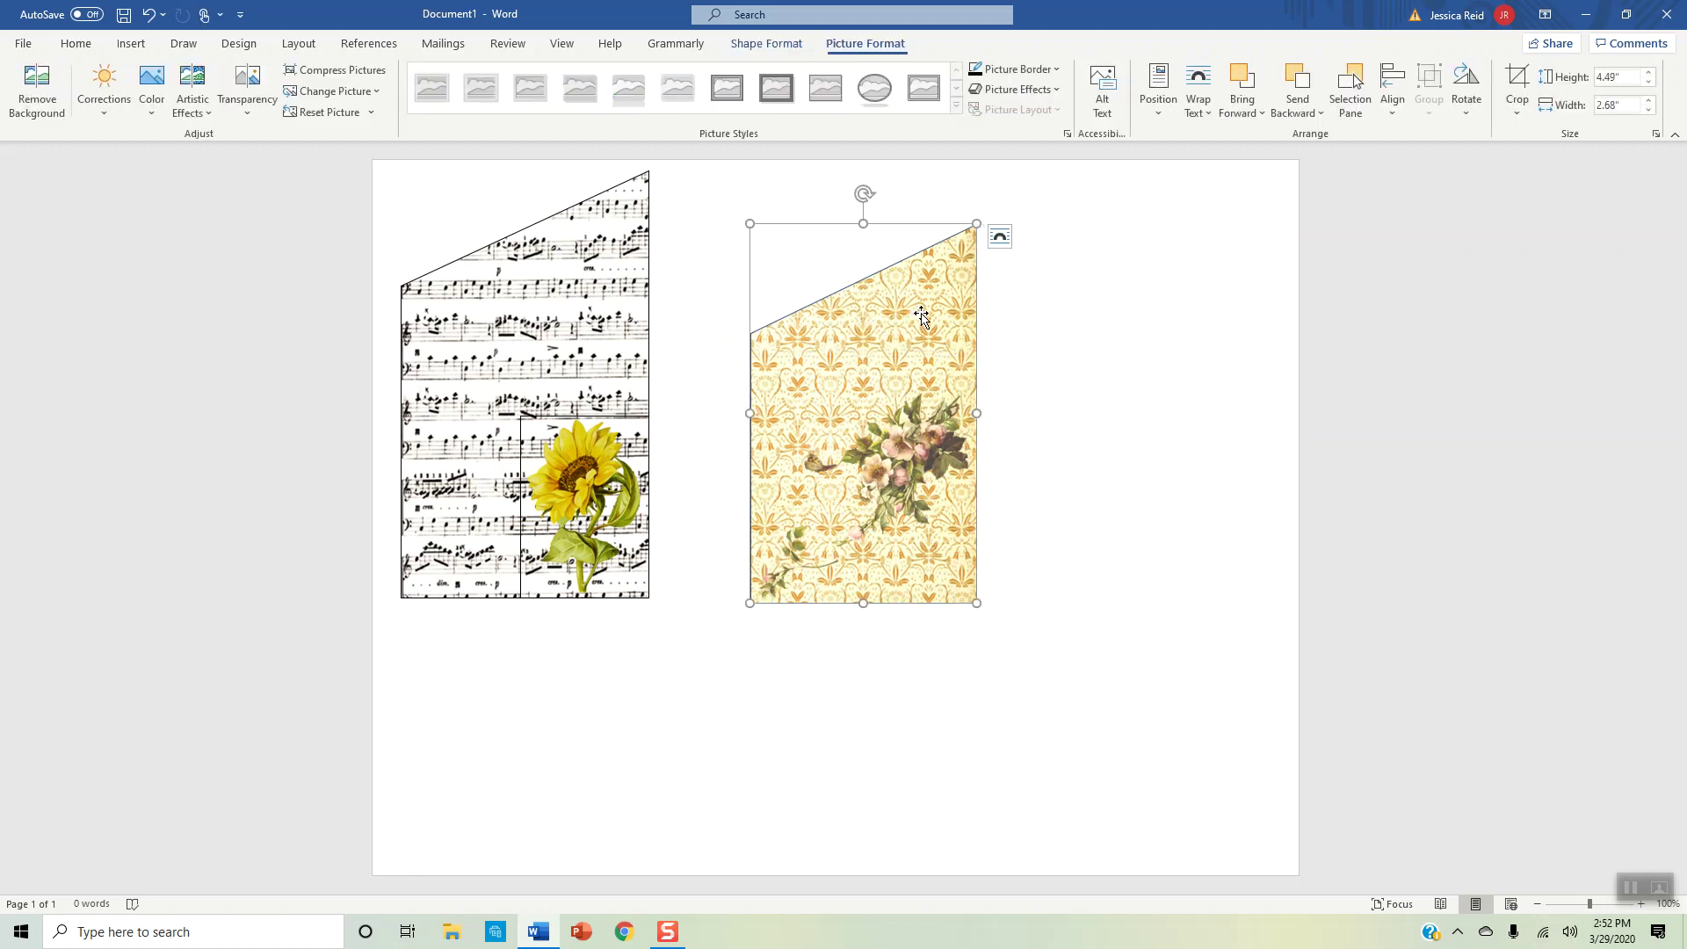
left_click(247, 88)
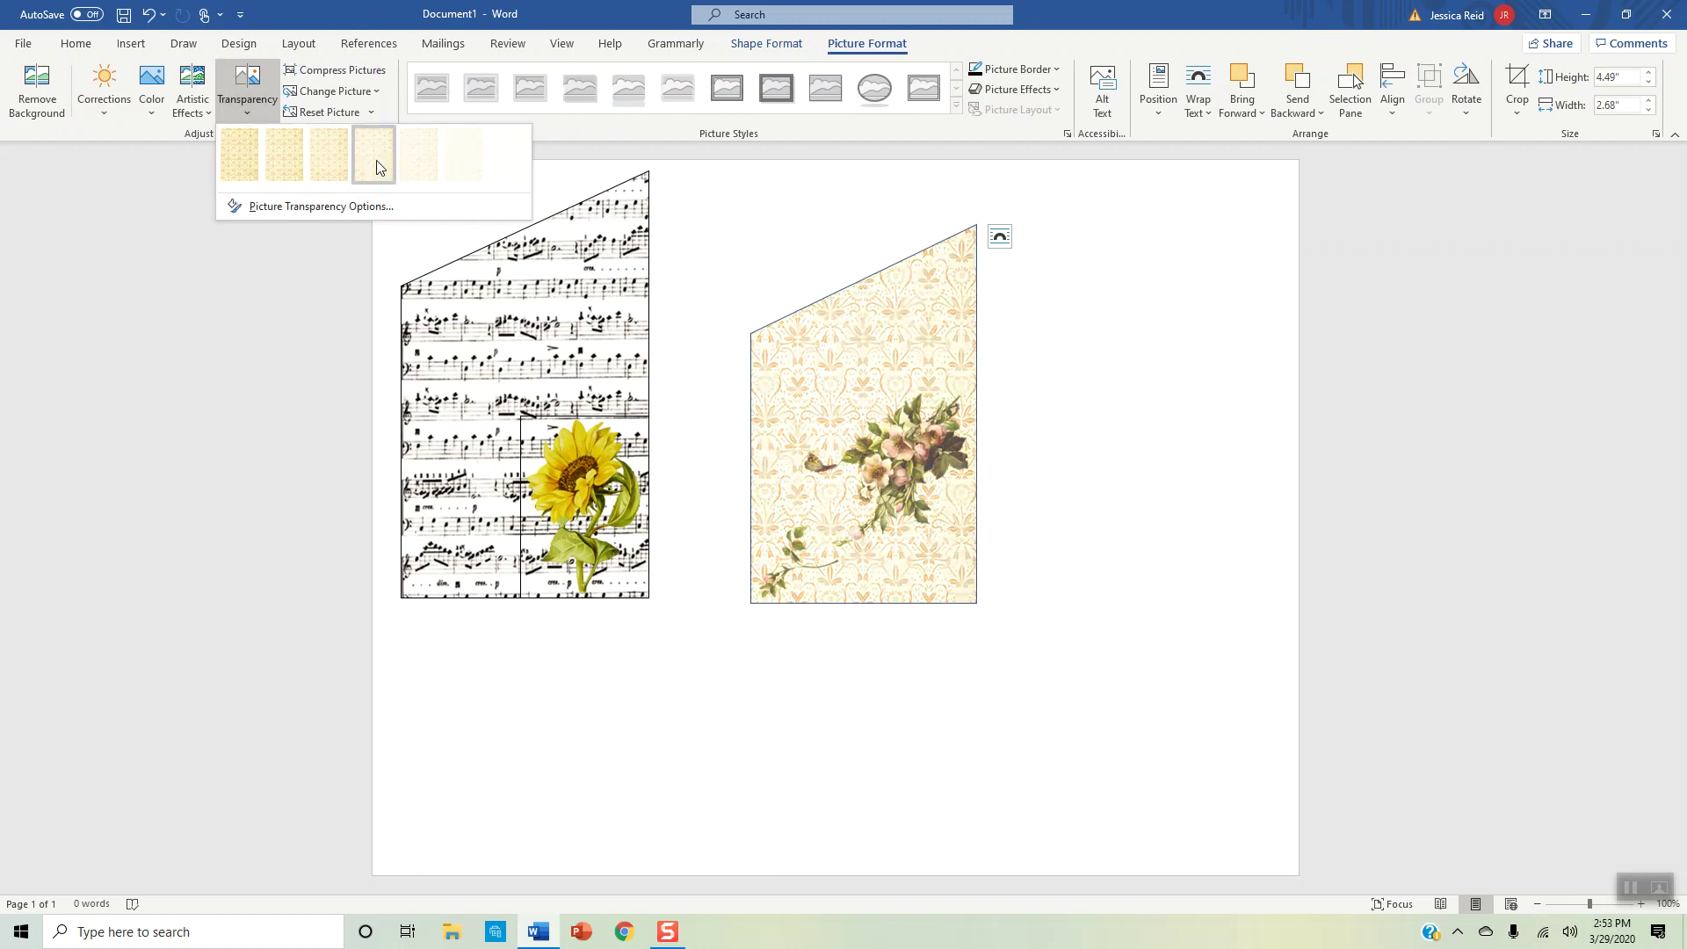
left_click(341, 160)
left_click(850, 527)
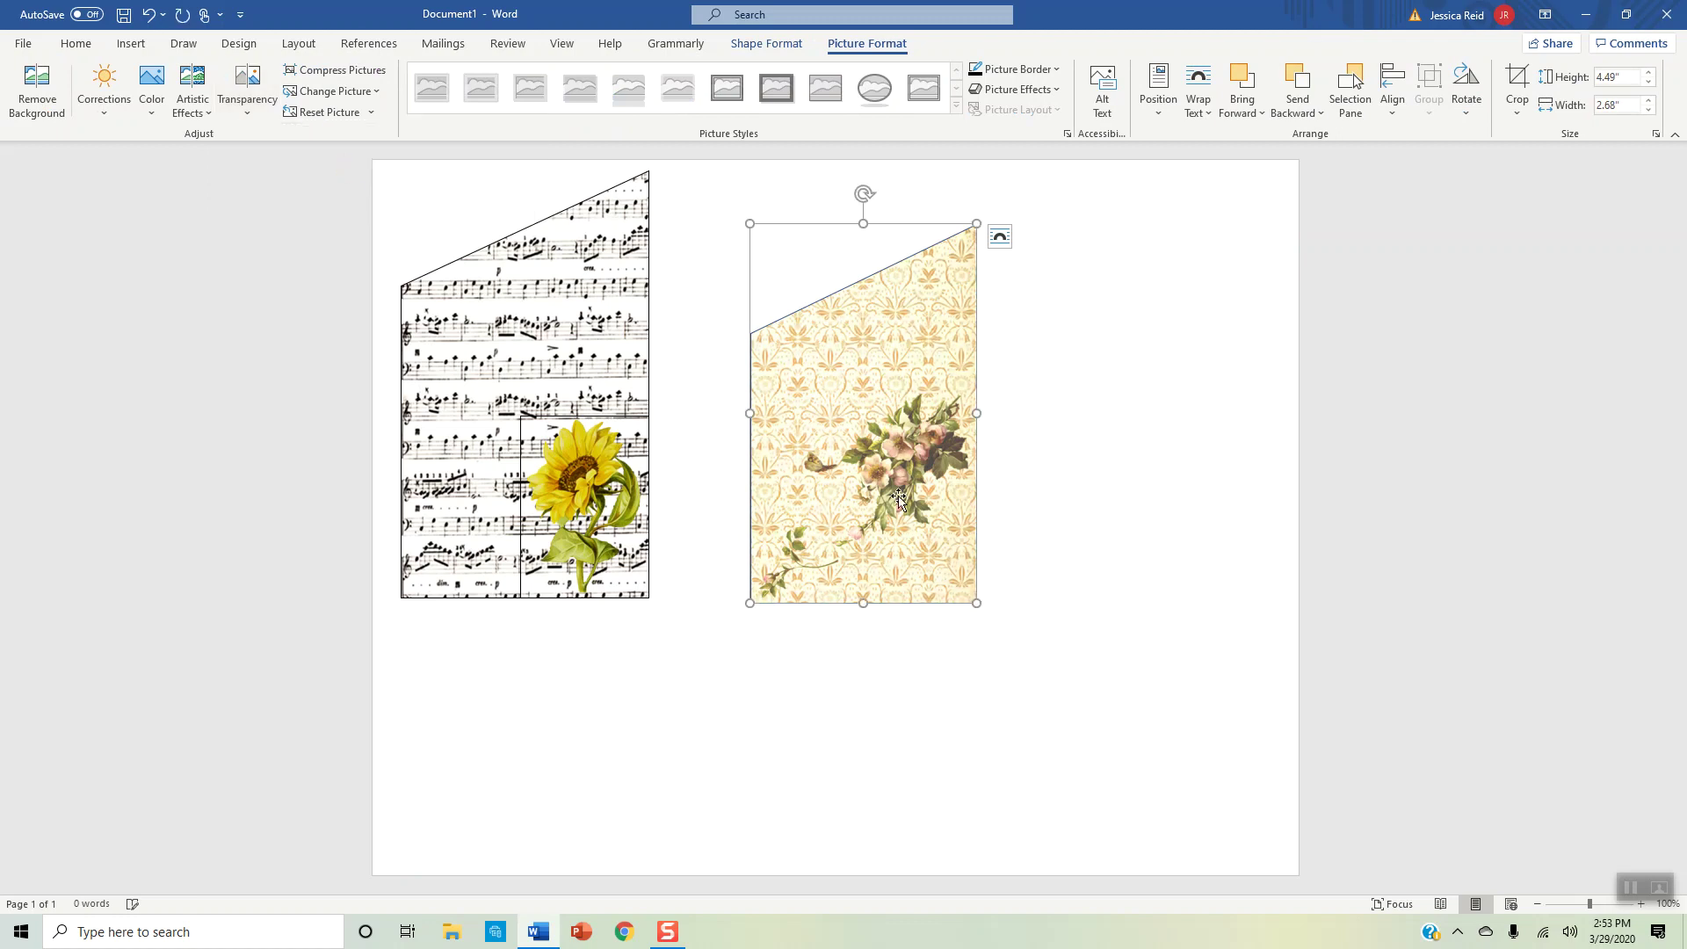
- Fit the rose cut-out over the patterned shape's upper part, tilted slightly counterclockwise and enlarged to about 3.36" by 3.62"
left_click_drag(903, 483, 910, 359)
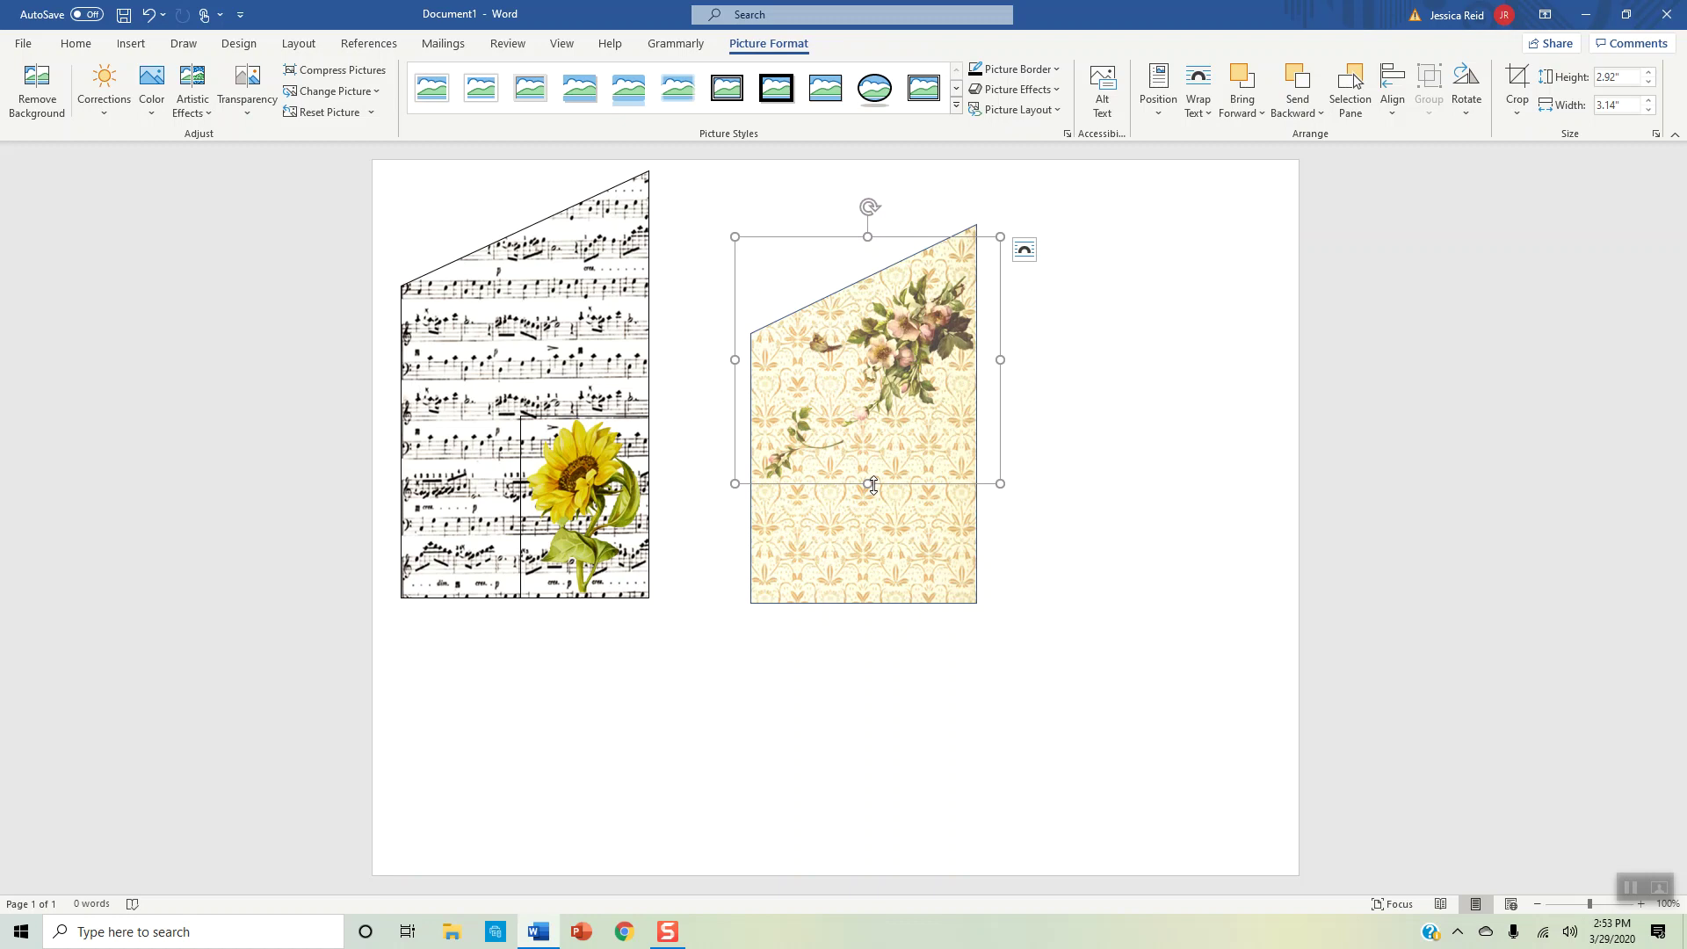
left_click_drag(870, 206, 844, 214)
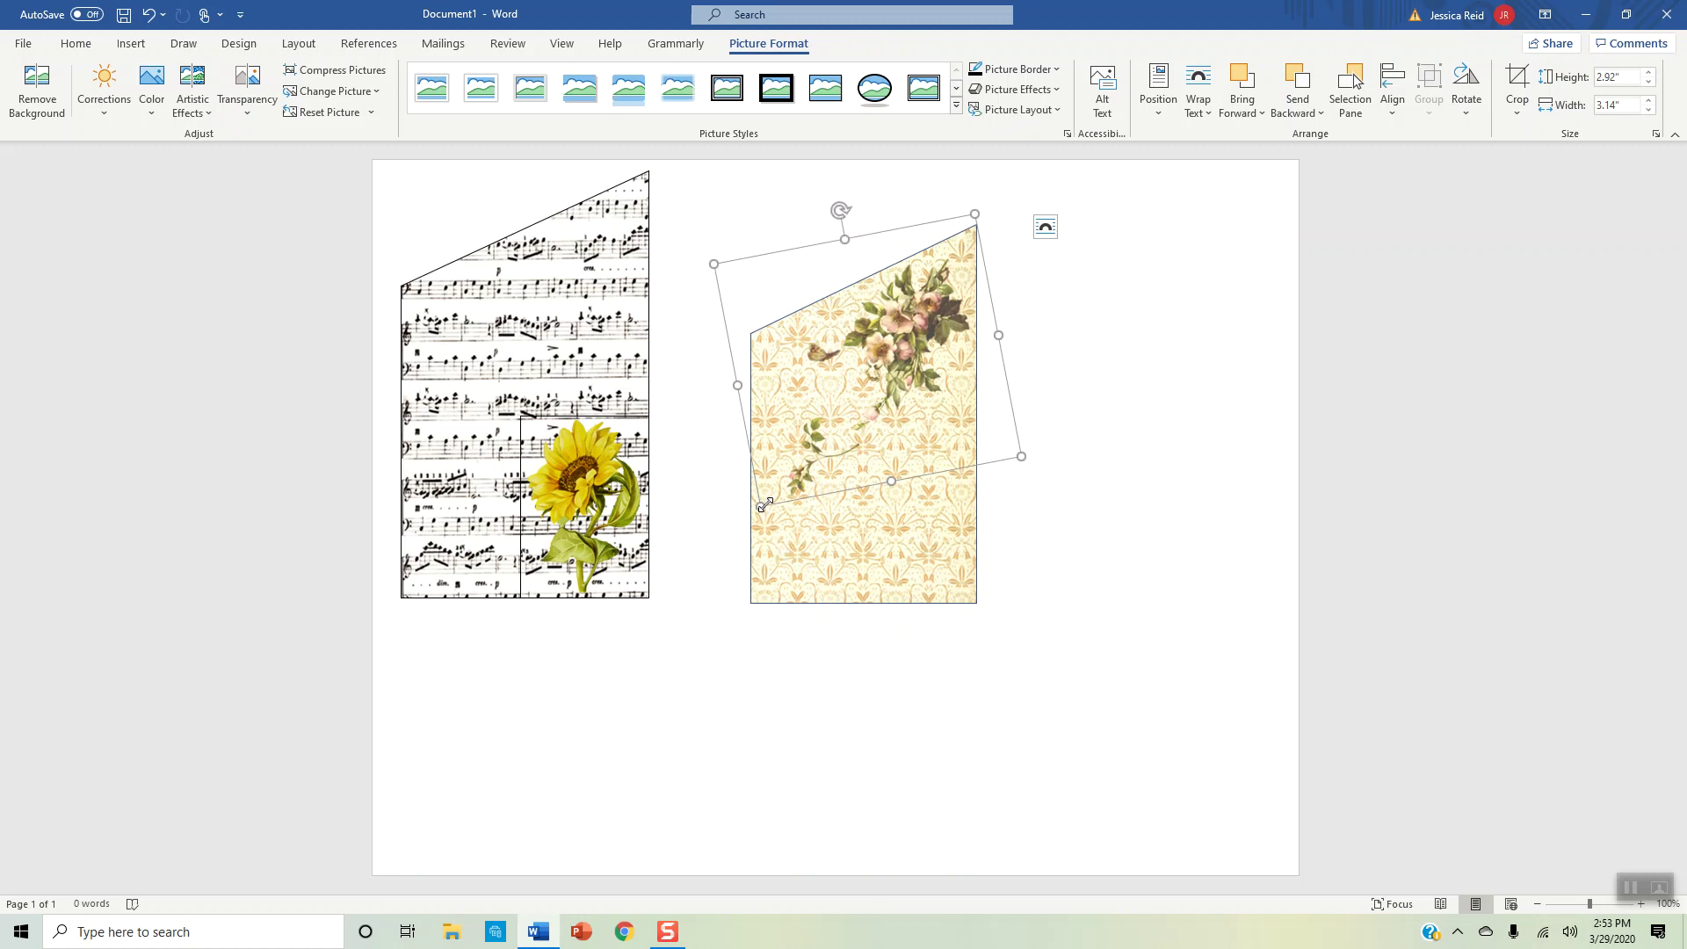
left_click_drag(764, 504, 732, 549)
left_click(1017, 670)
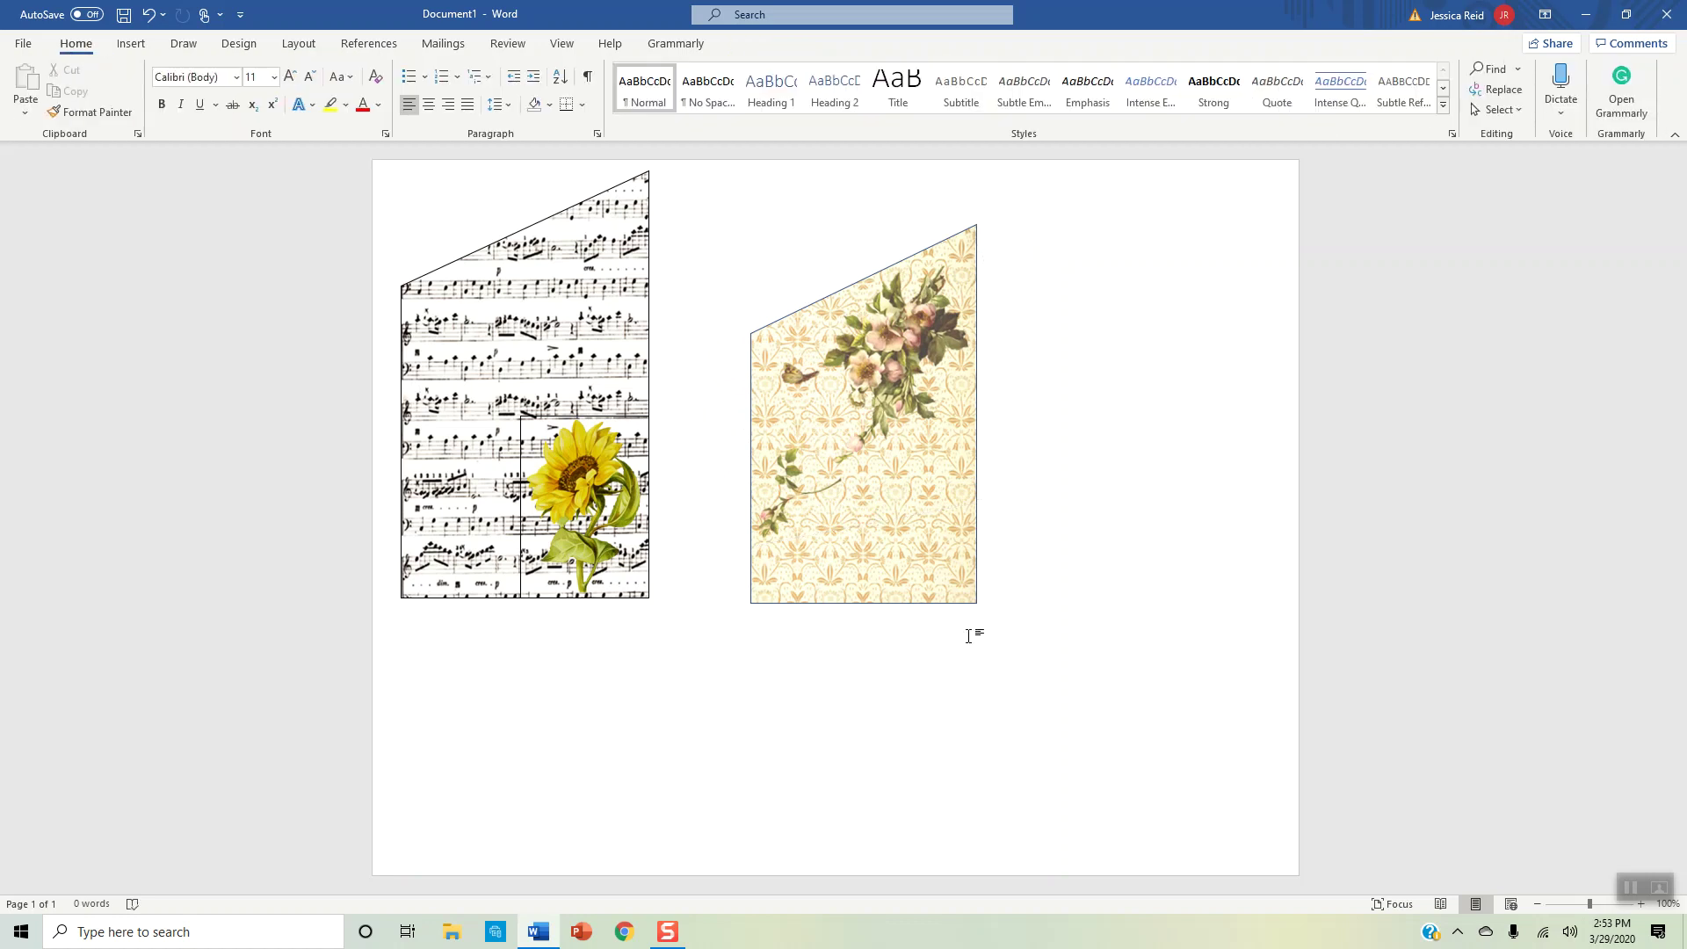
left_click(902, 388)
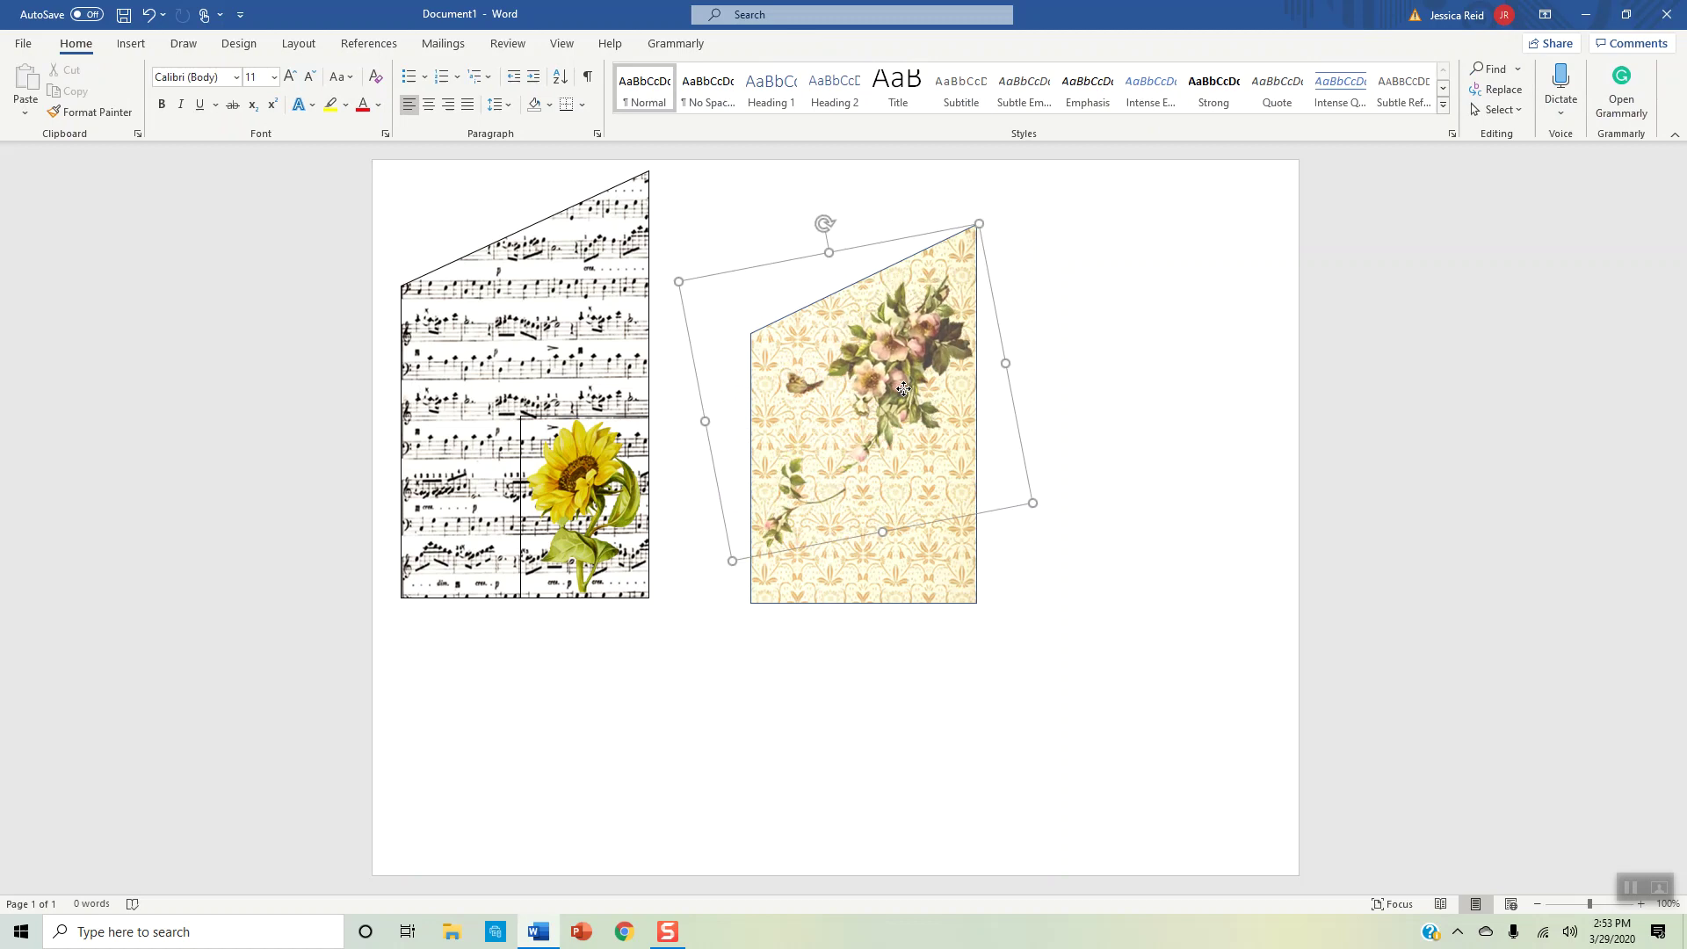
left_click(1024, 648)
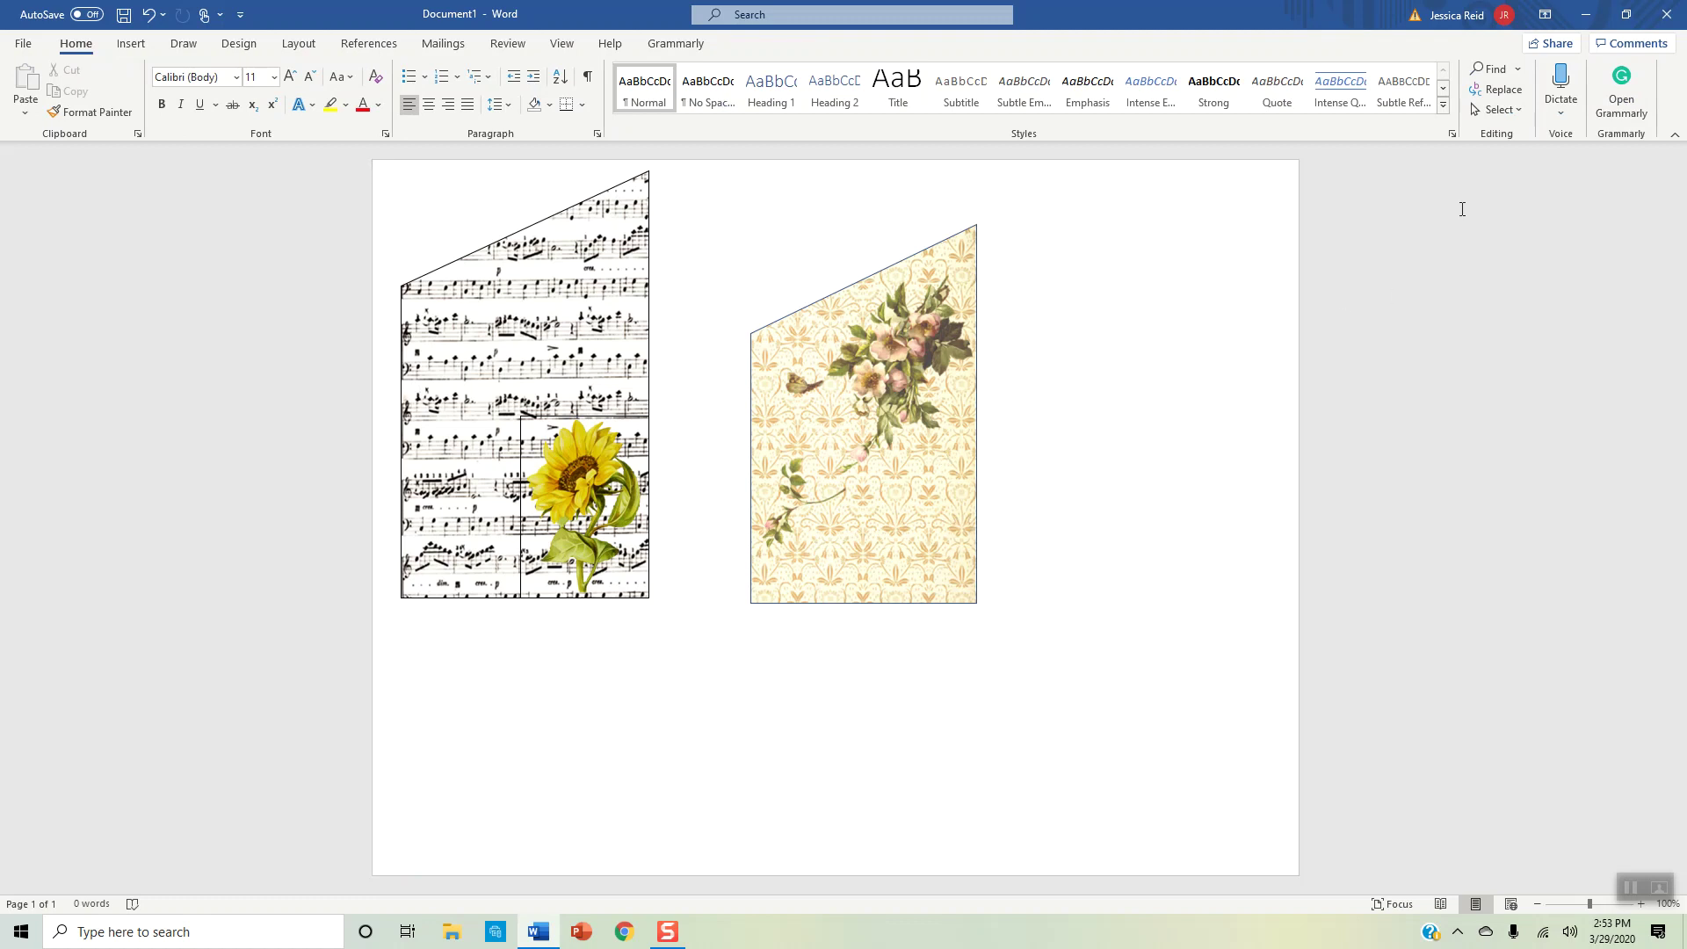
- Try to box-select the patterned shape and the rose cut-out together in object selection mode
left_click(1515, 115)
left_click(1494, 159)
left_click_drag(710, 204, 1018, 625)
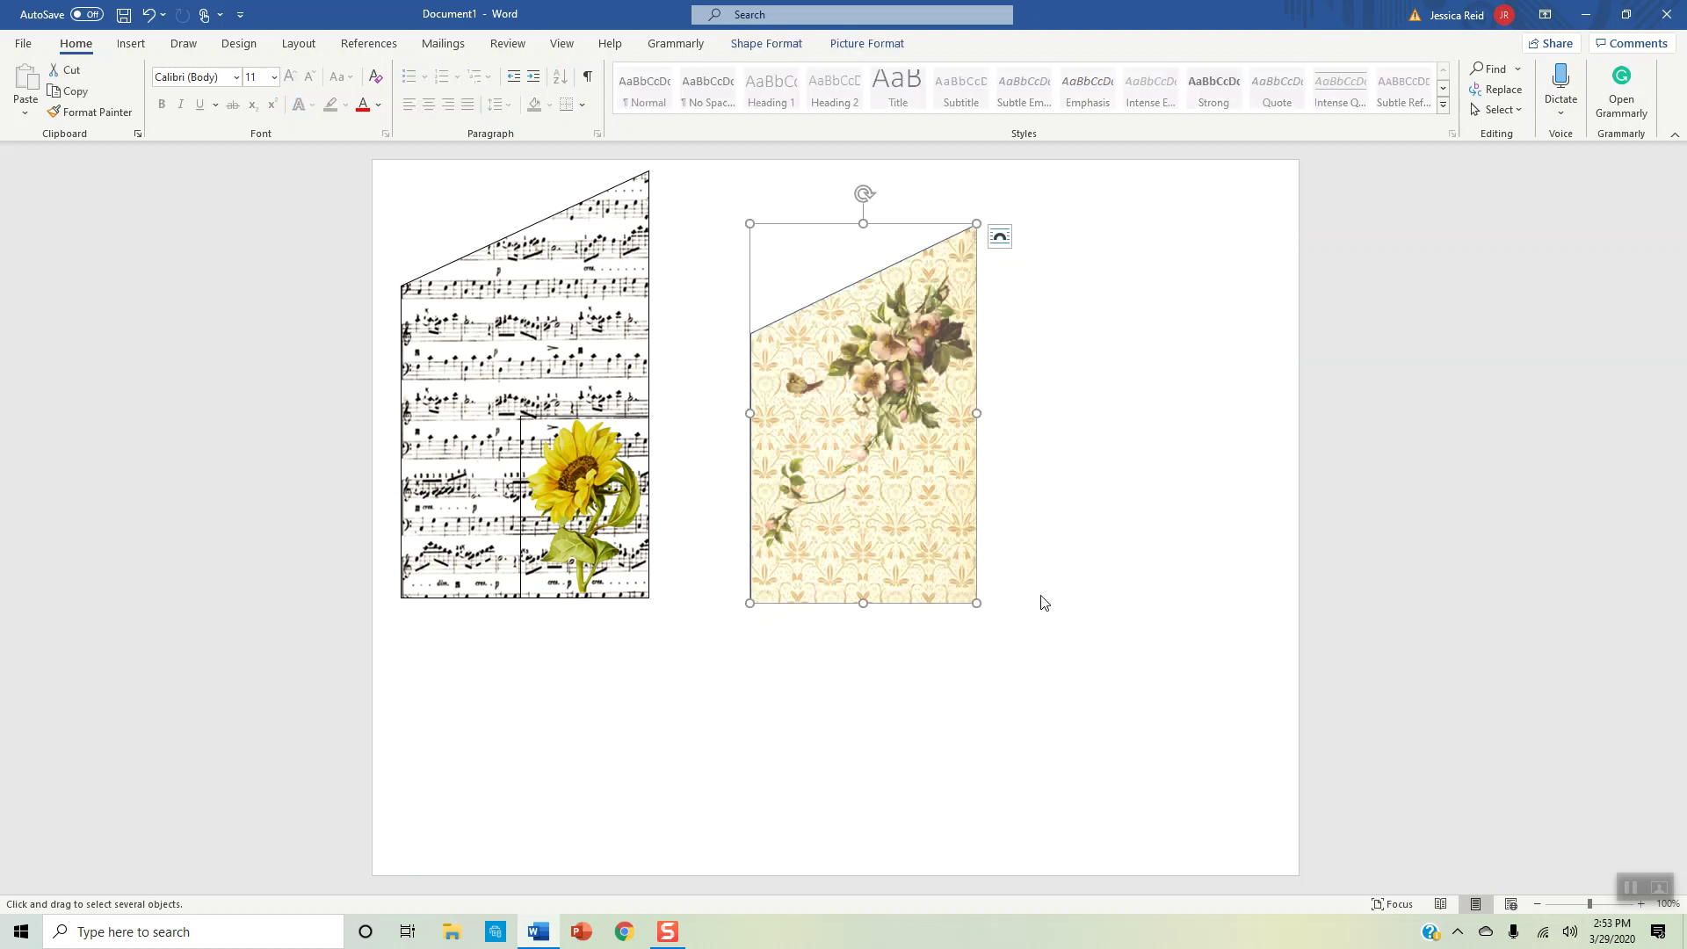
- Apply Bring in Front of Text to the rose cut-out on the patterned shape
left_click(902, 364)
left_click(1055, 237)
left_click(1055, 237)
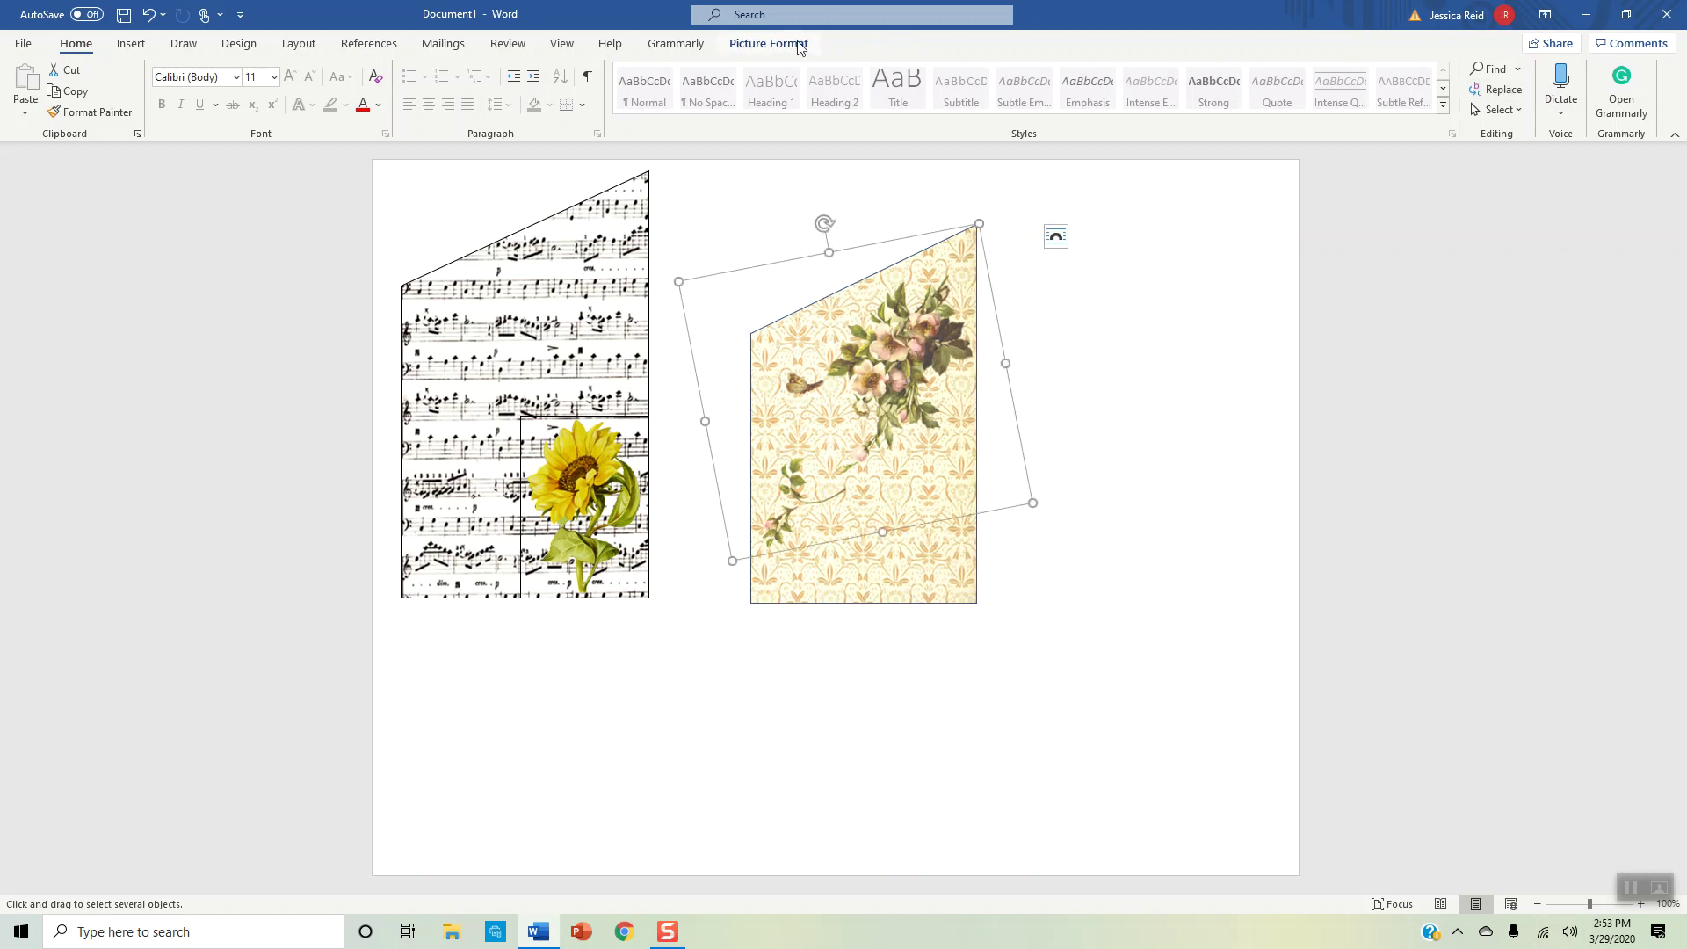
left_click(767, 44)
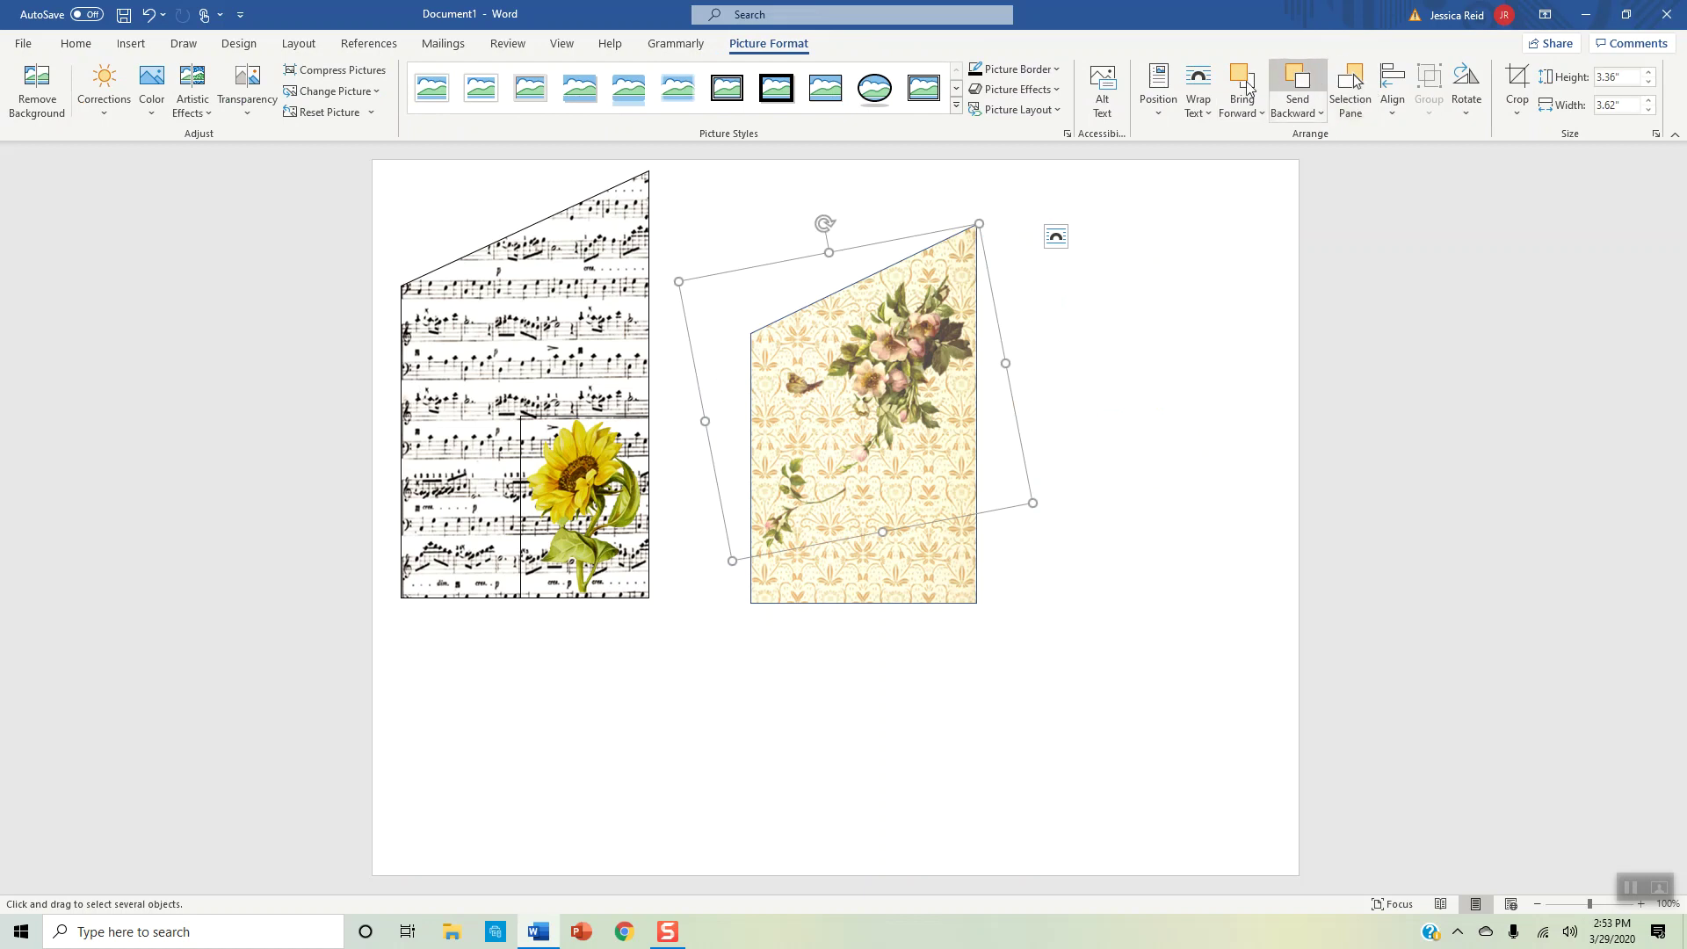
left_click(1263, 112)
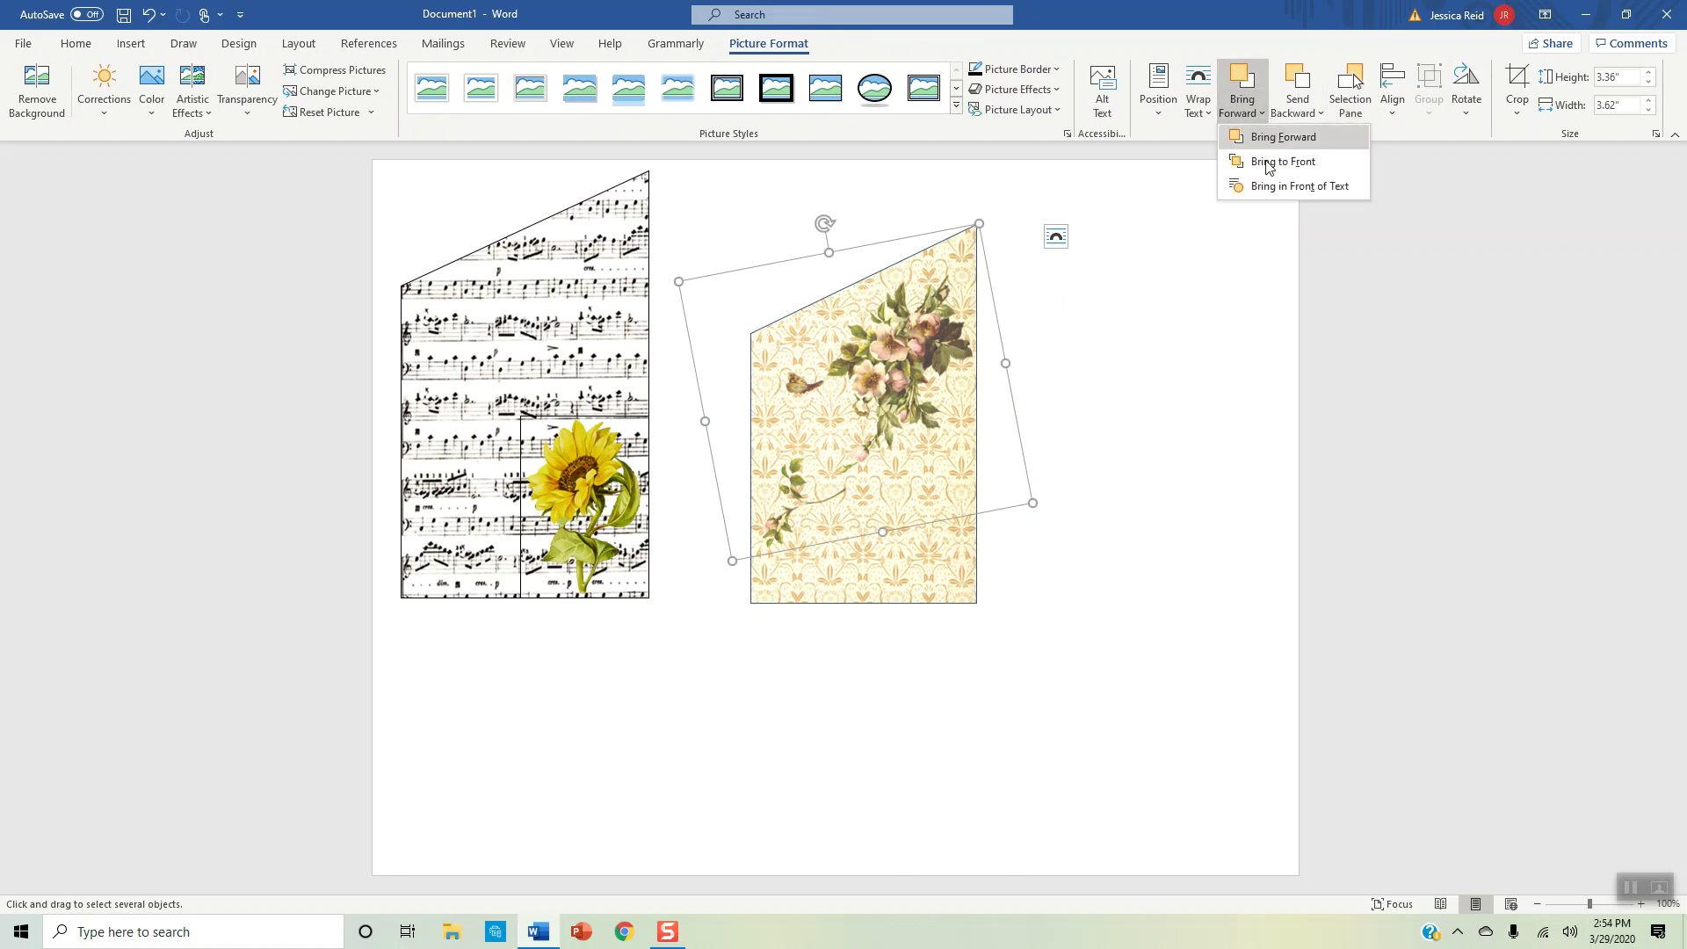
left_click(1266, 192)
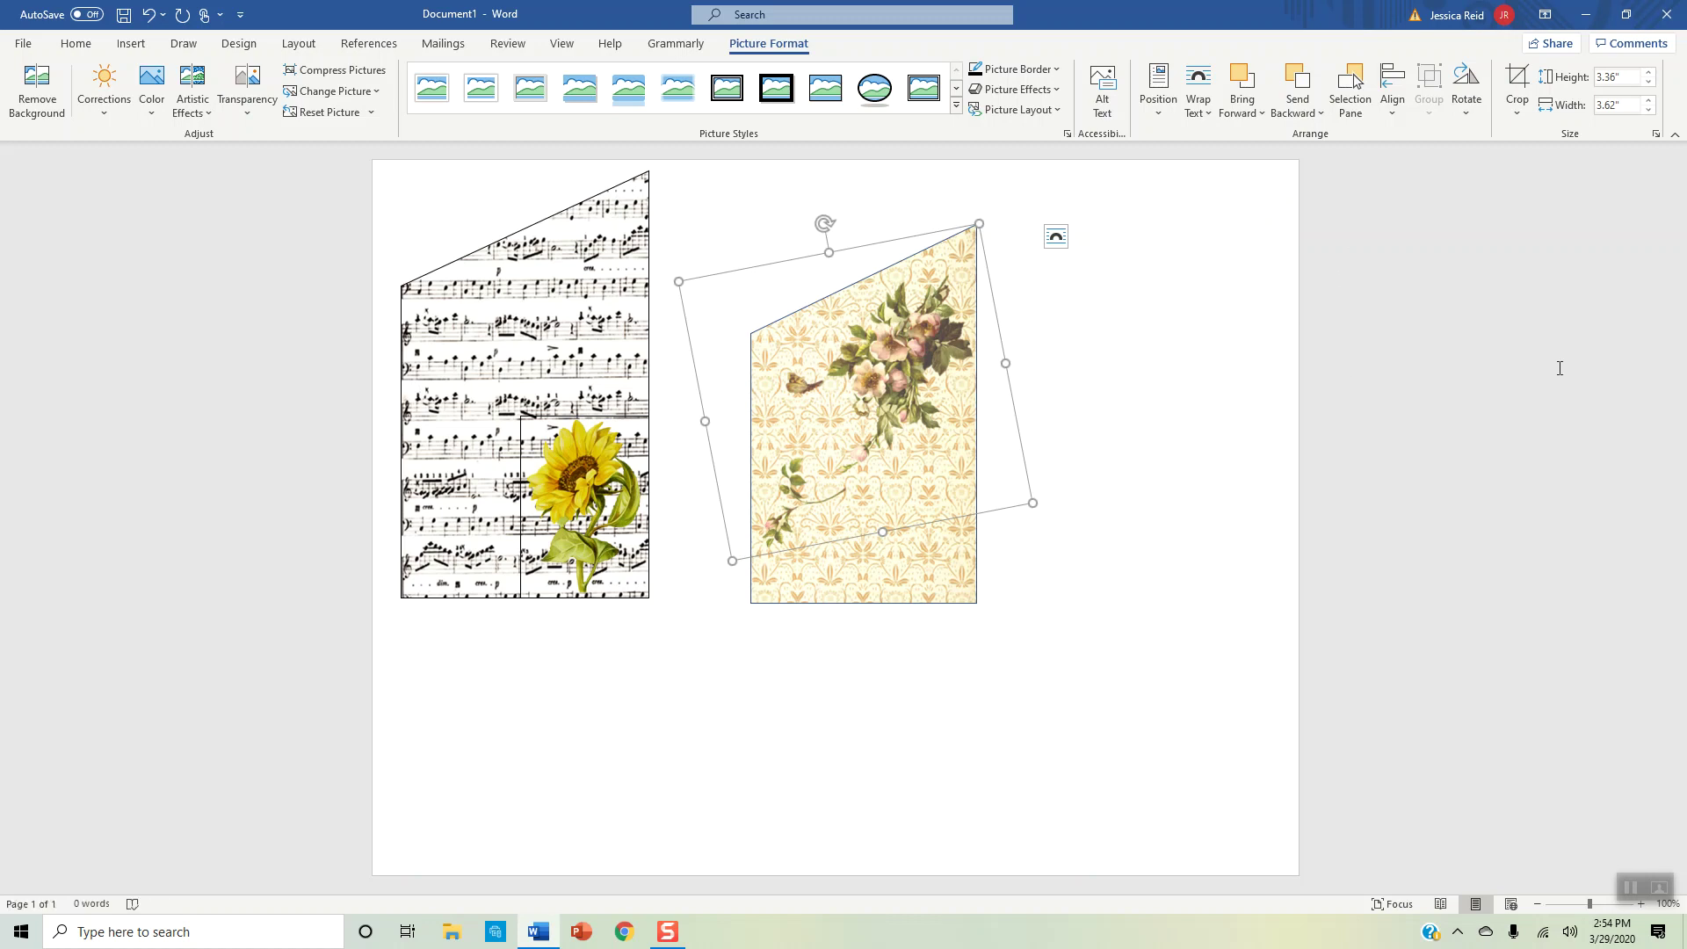
left_click(1345, 368)
- Try again to select the patterned shape and rose cut-out with a selection box, and turn off object selection mode
left_click(1518, 111)
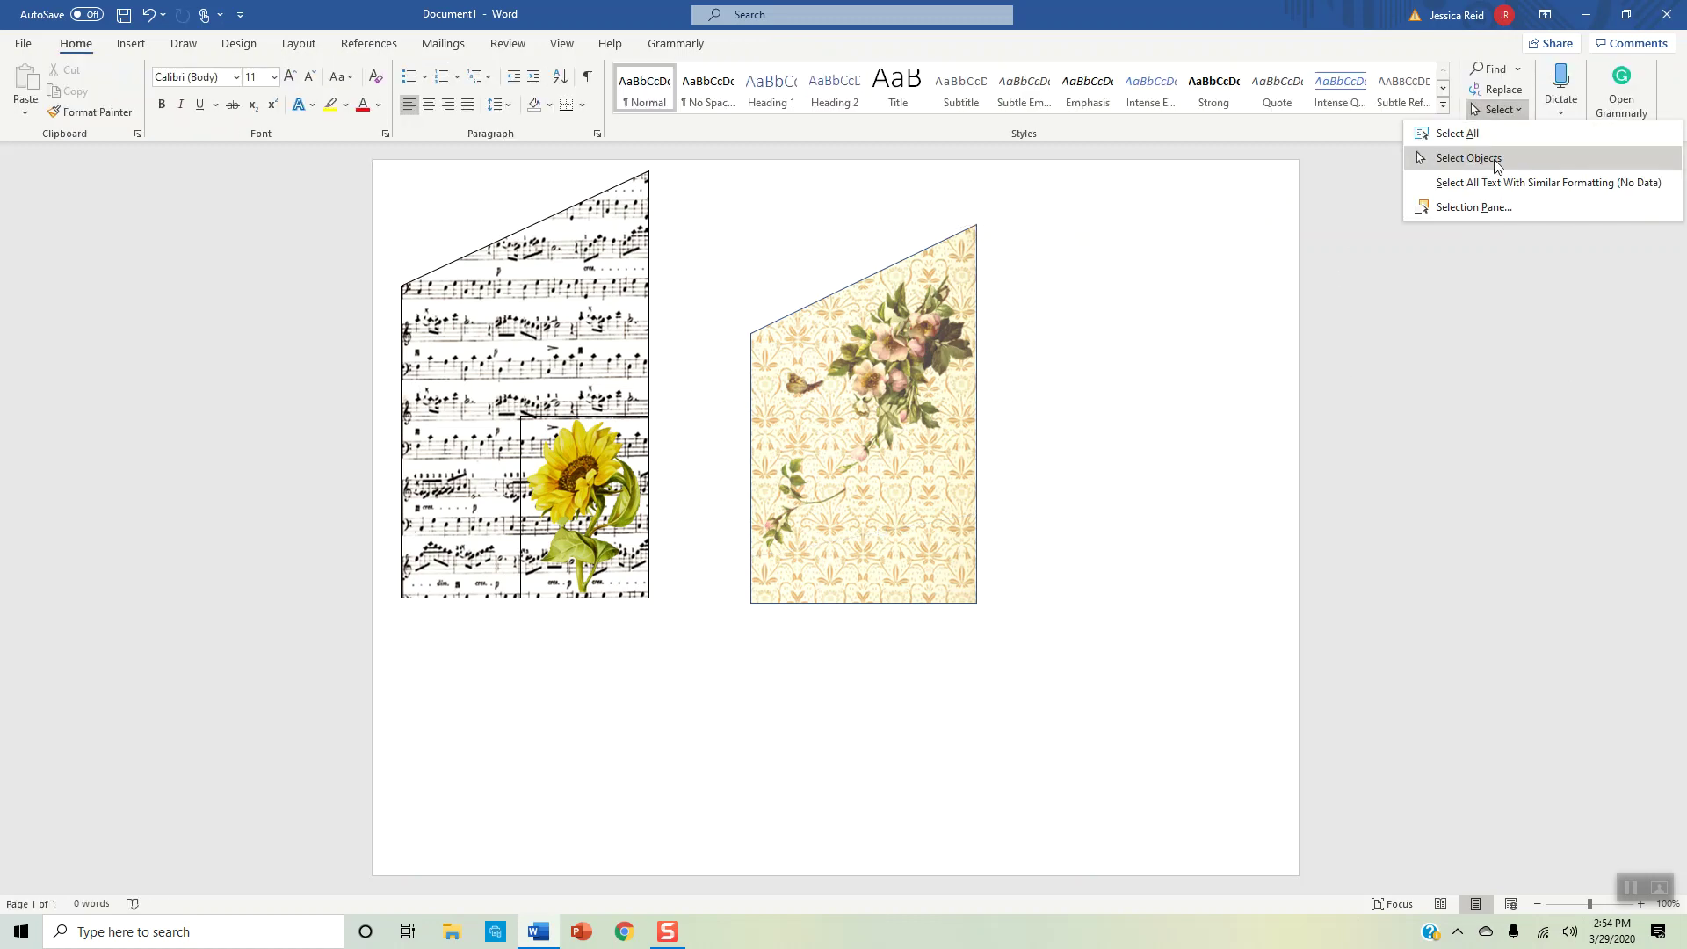
left_click(1441, 158)
left_click_drag(715, 210, 1023, 632)
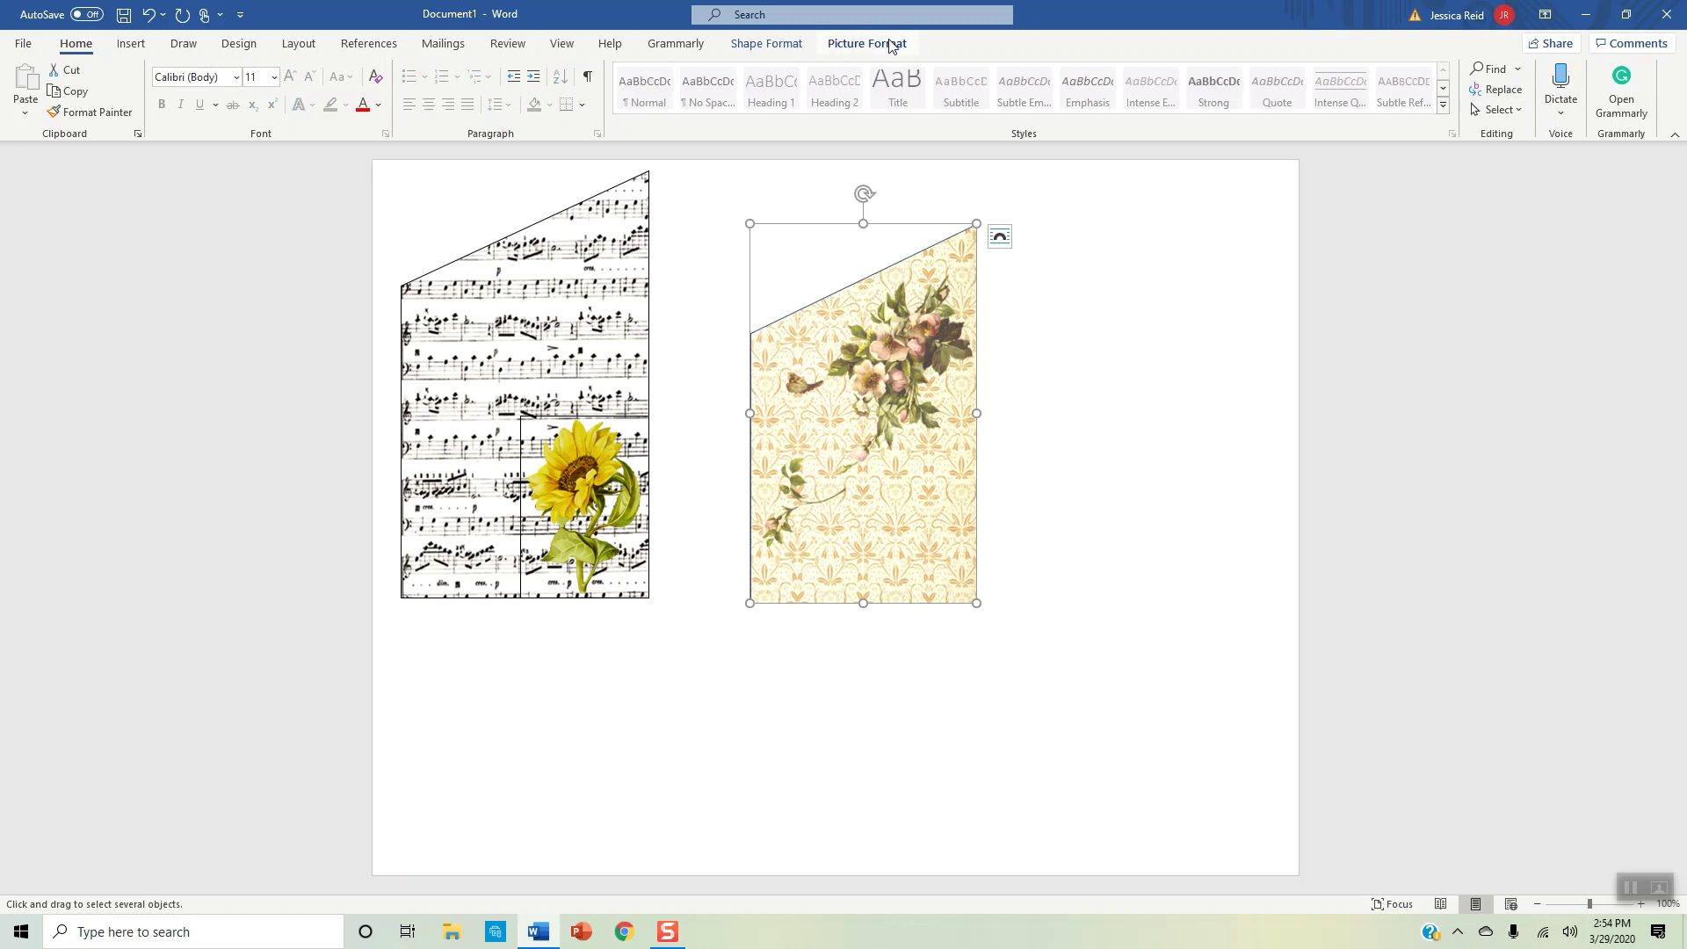
left_click(844, 44)
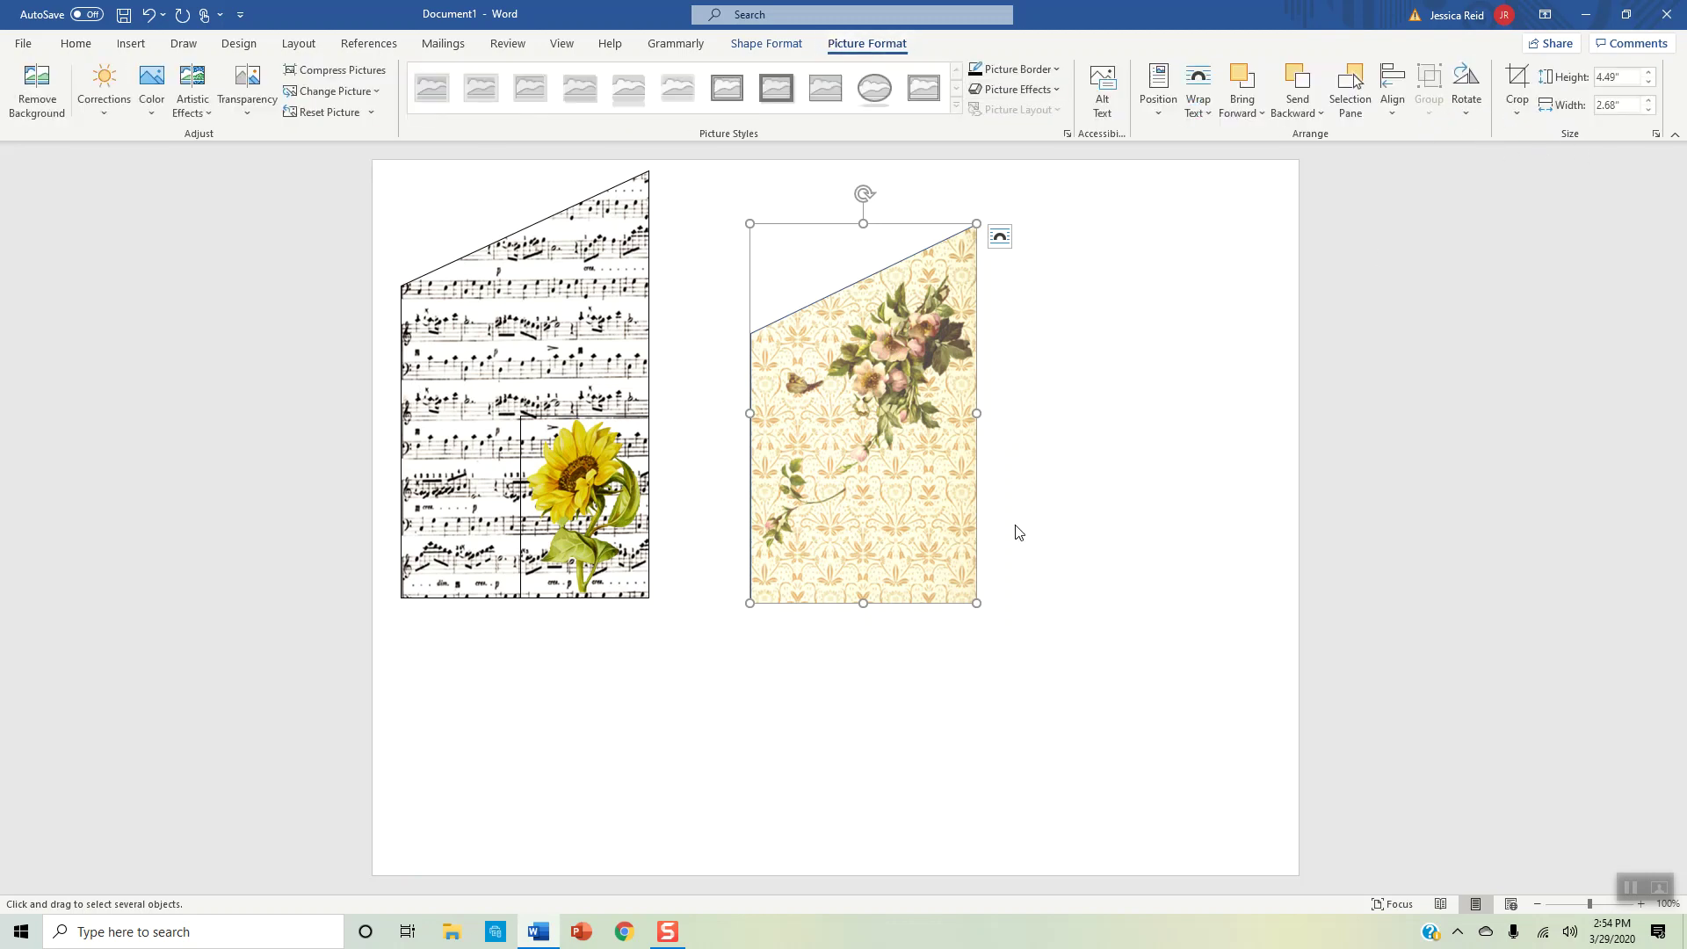
left_click(913, 345)
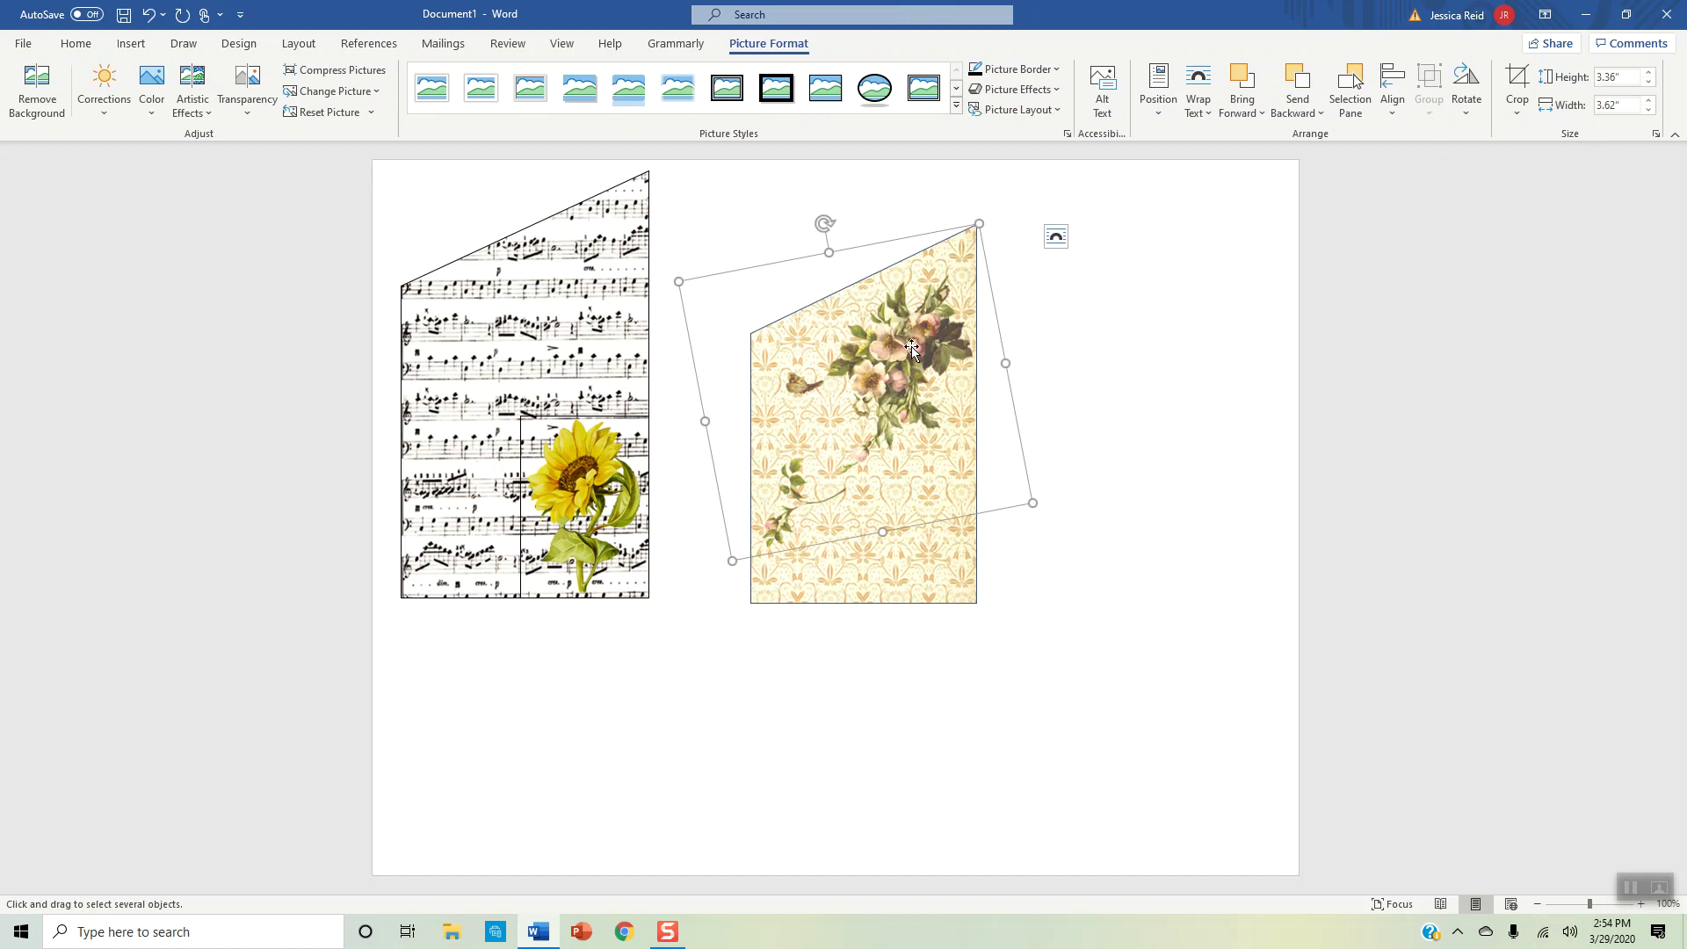
left_click(1099, 362)
left_click(1520, 111)
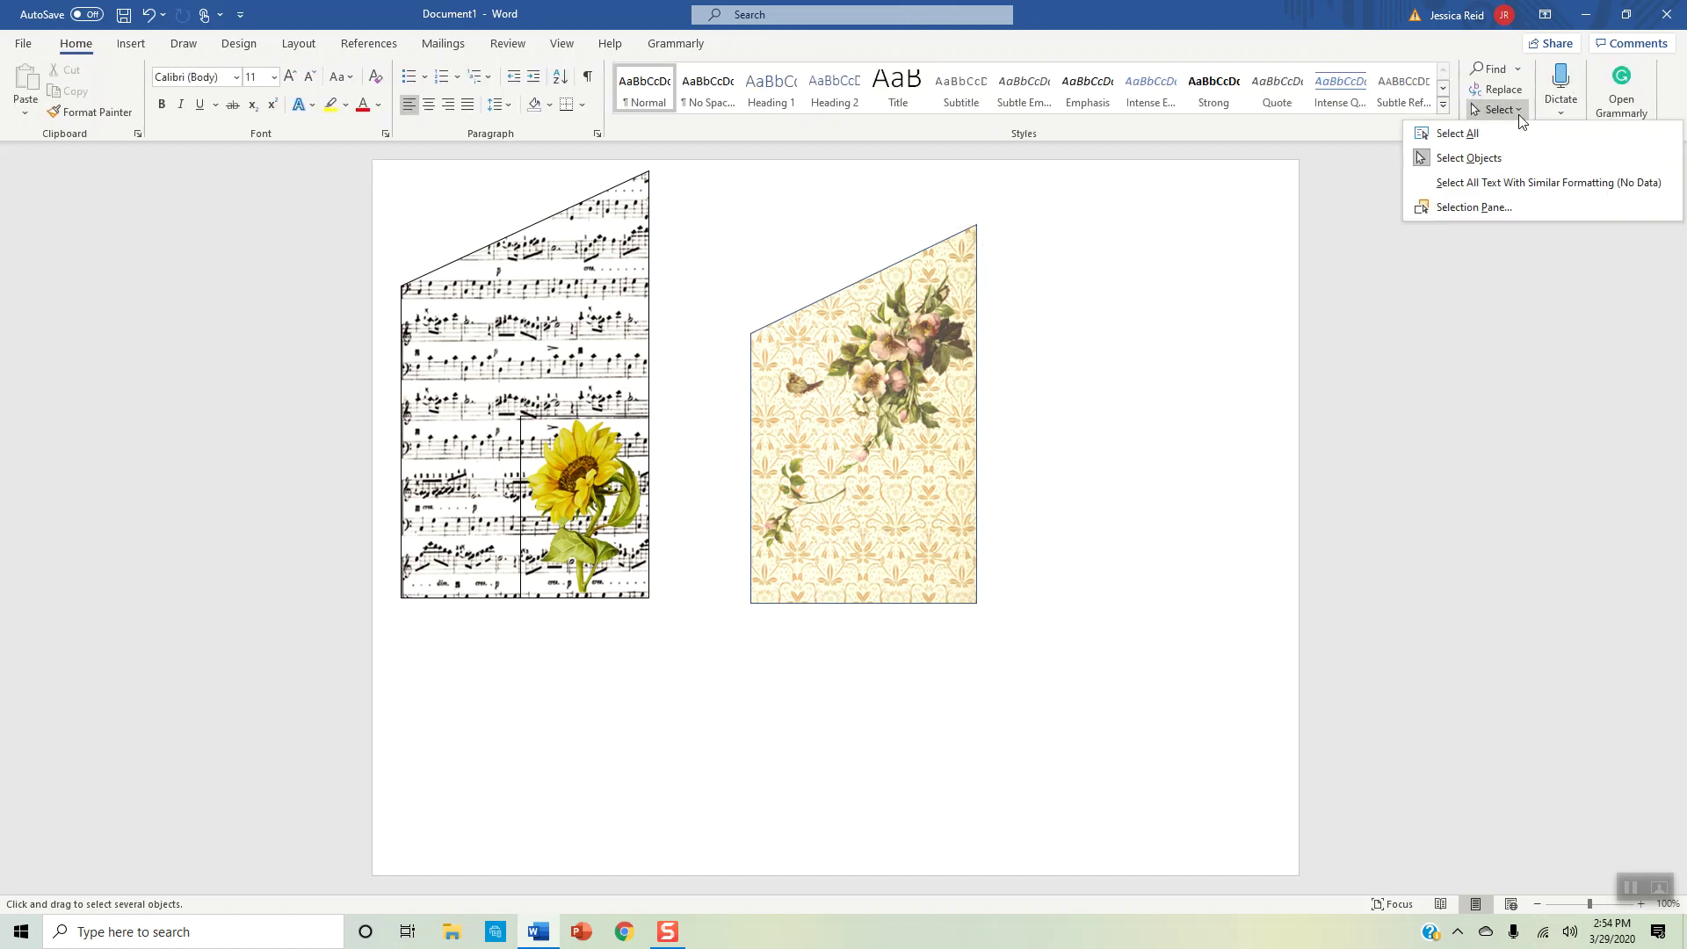
left_click(1502, 161)
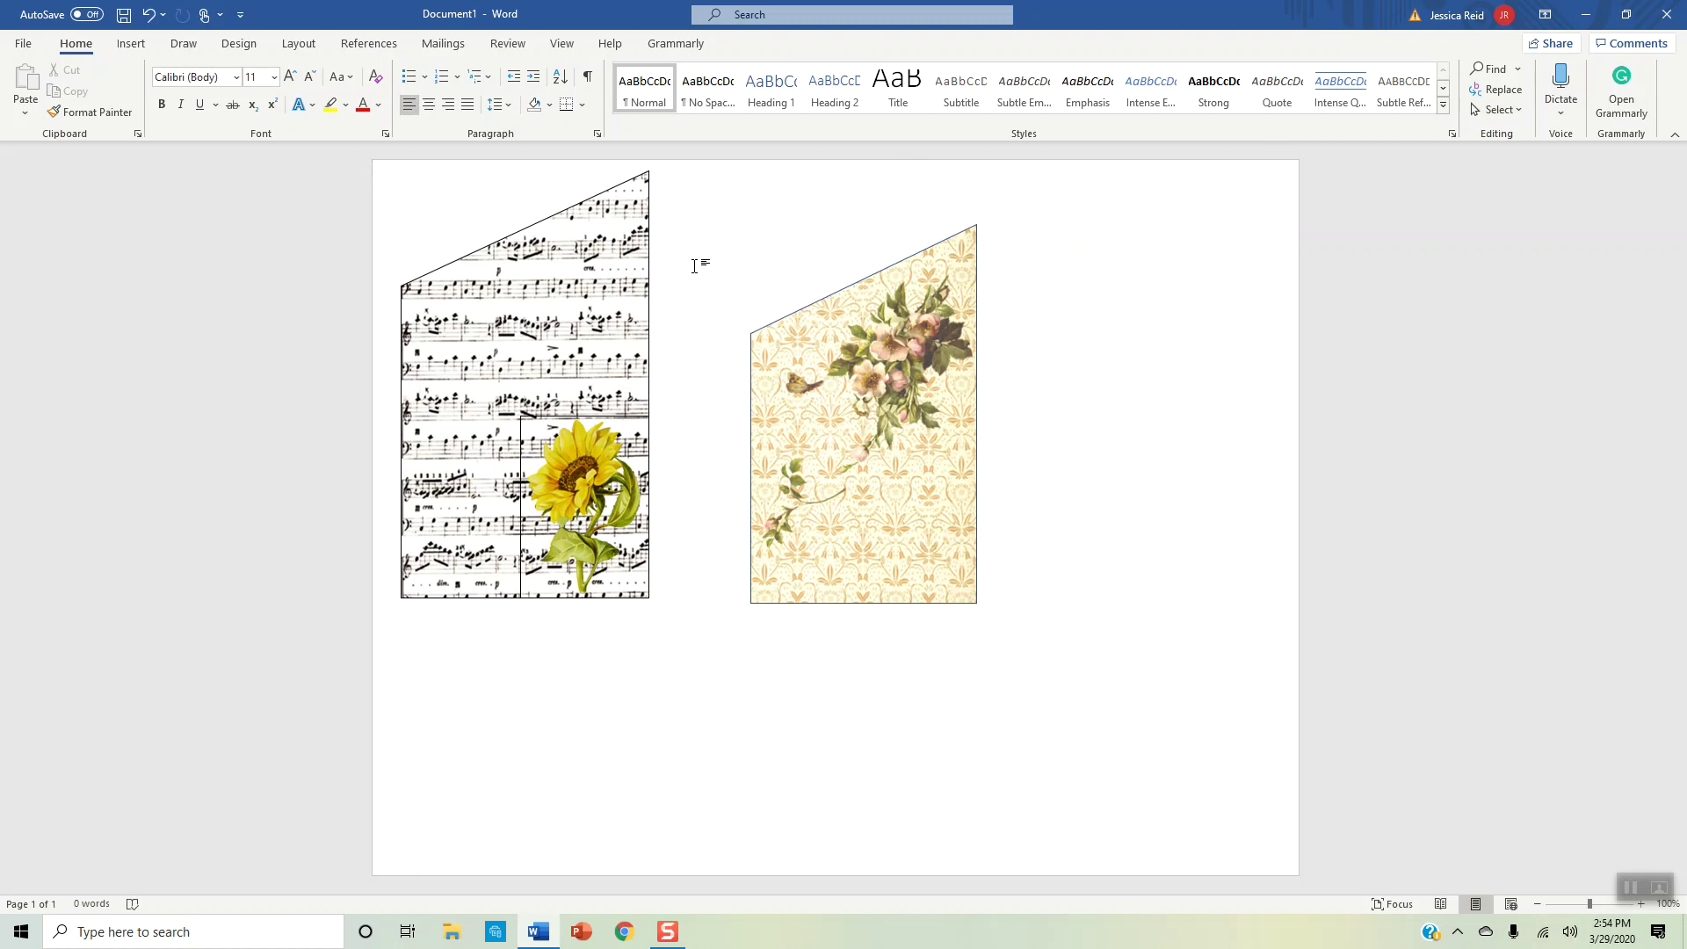
- Group the patterned shape with the rose cut-out and move the group slightly up, closer to the sheet-music pocket
left_click(1498, 110)
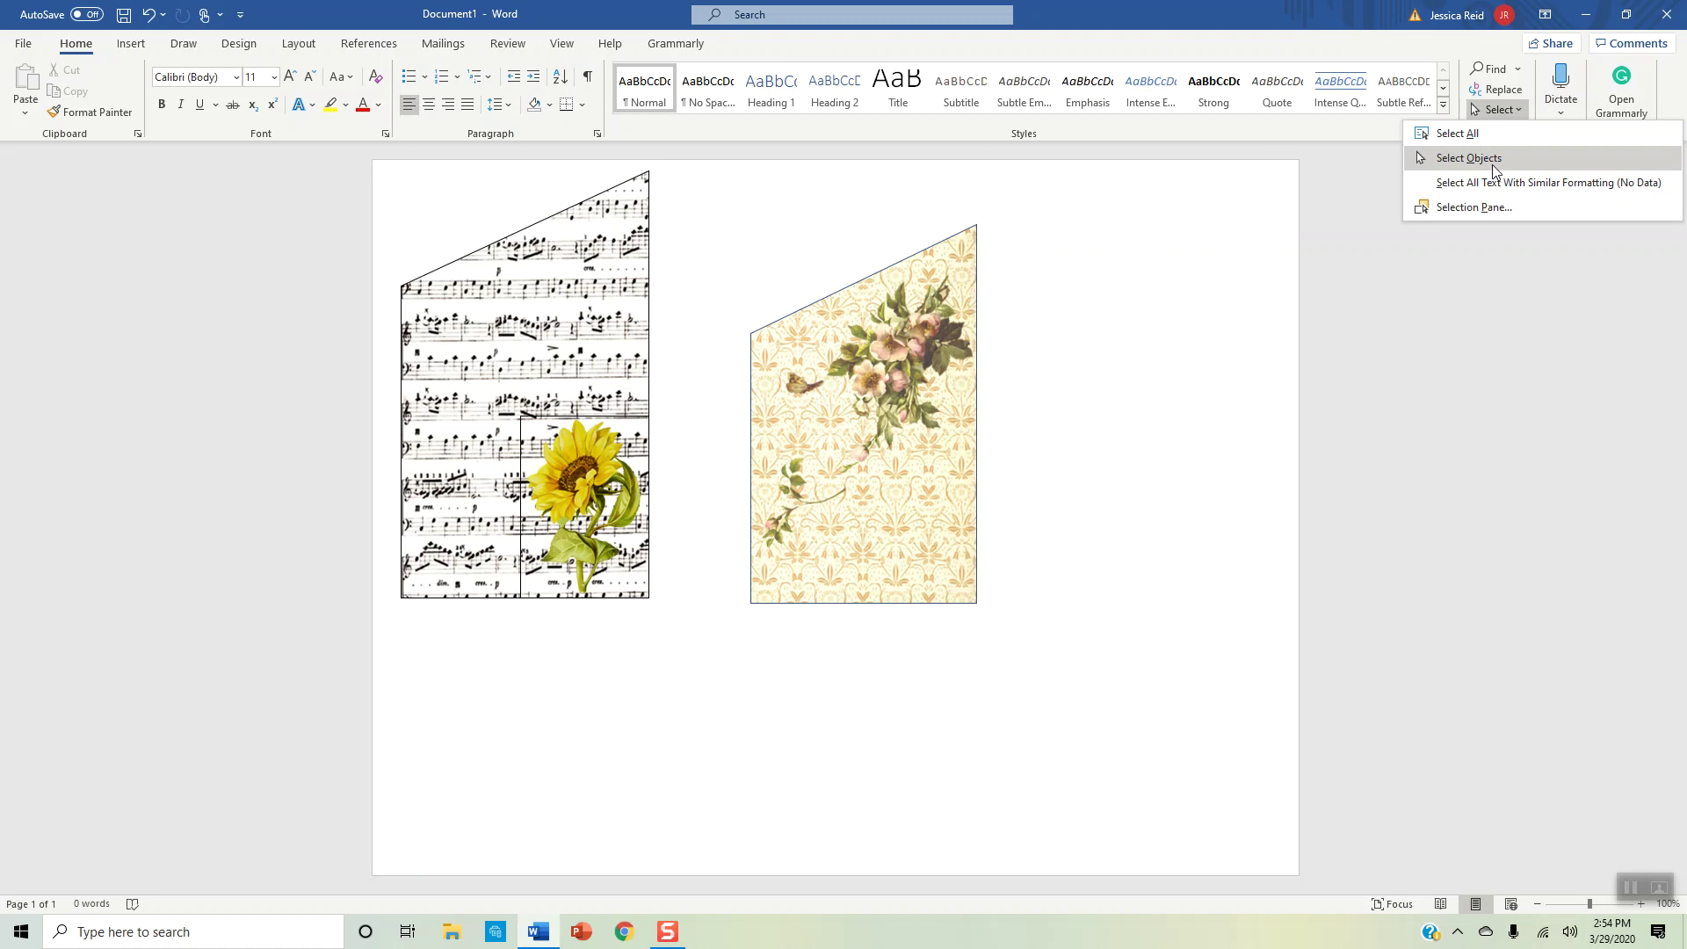
left_click(1492, 165)
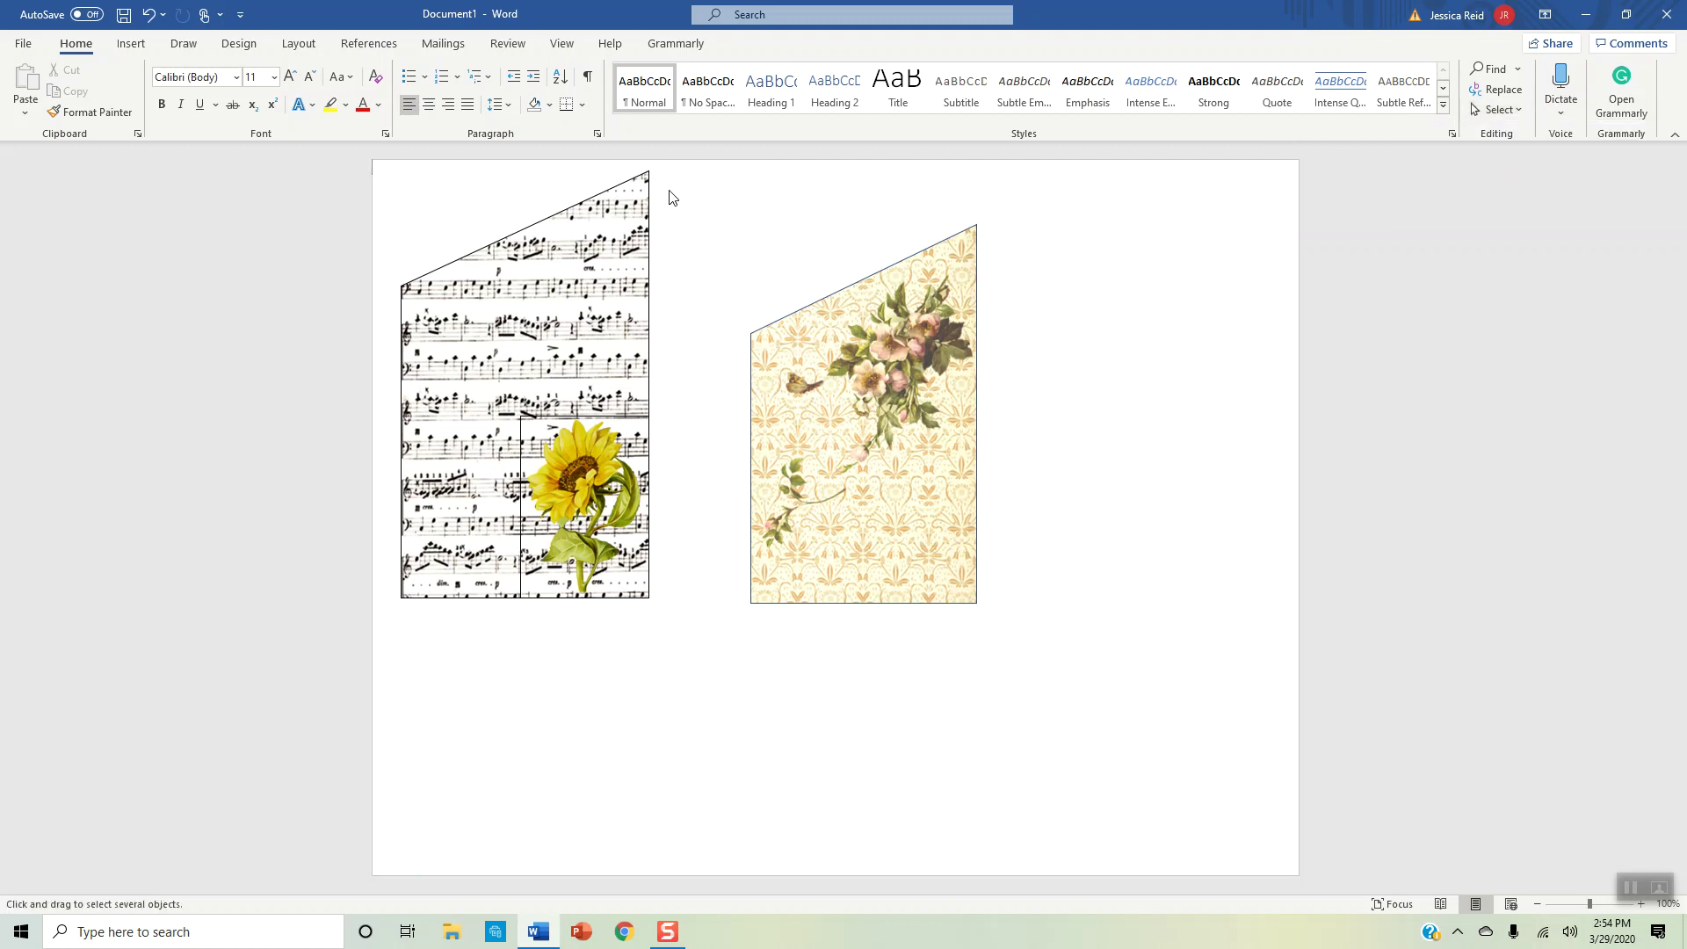
left_click_drag(663, 187, 1130, 715)
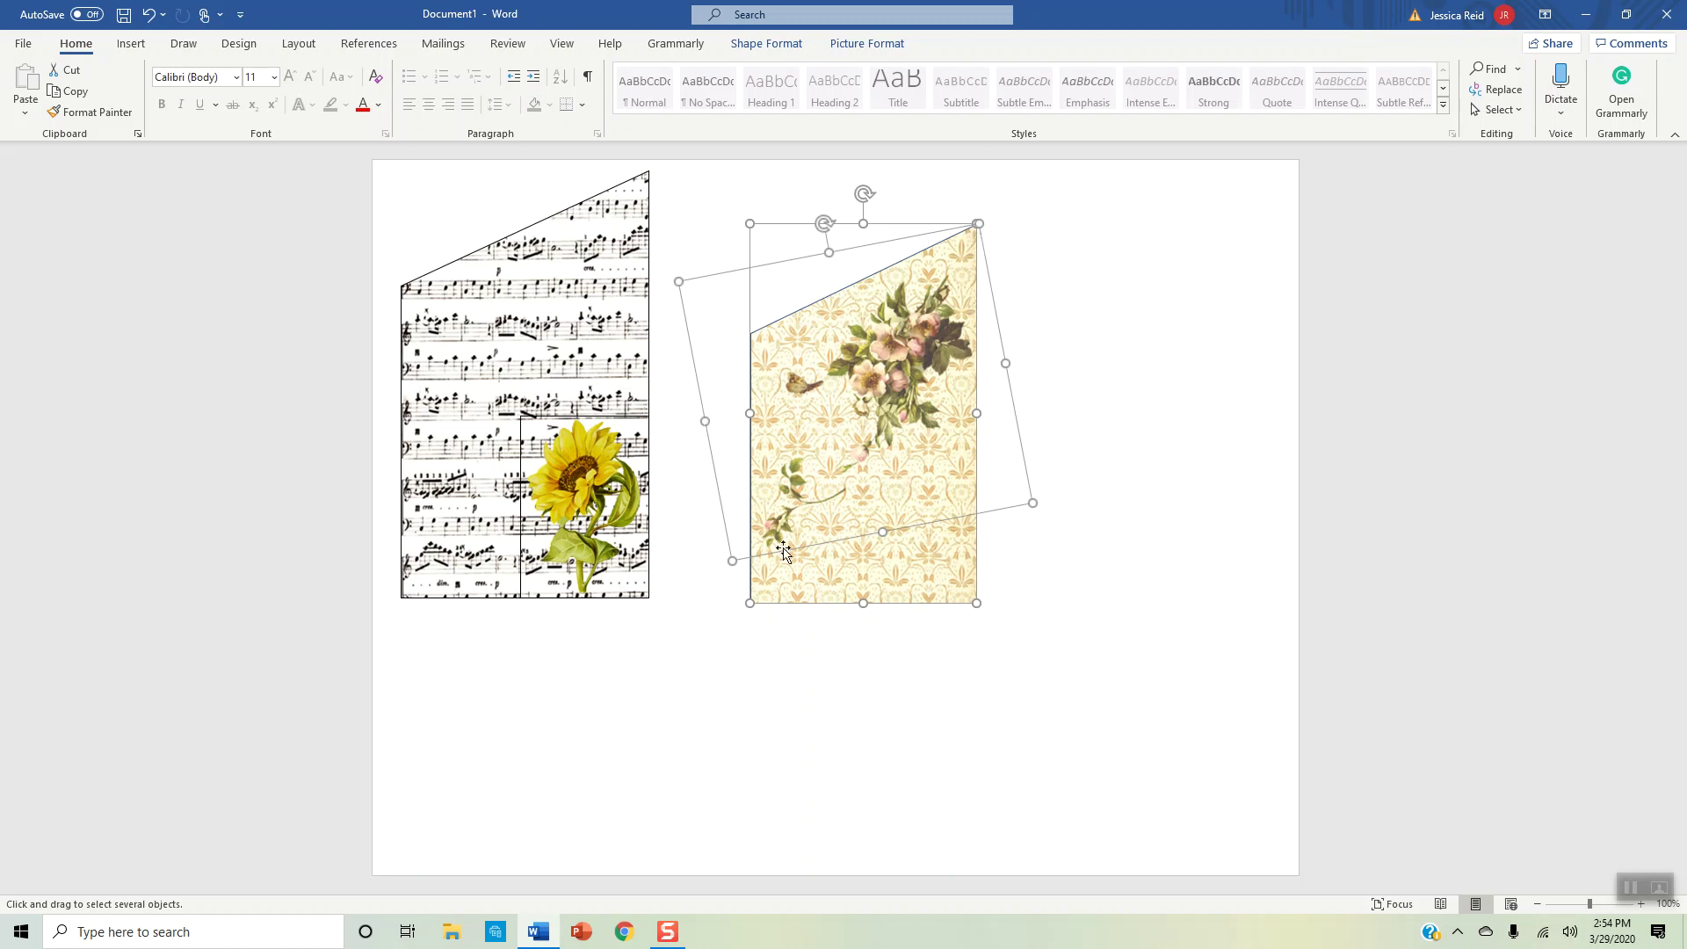
left_click(887, 46)
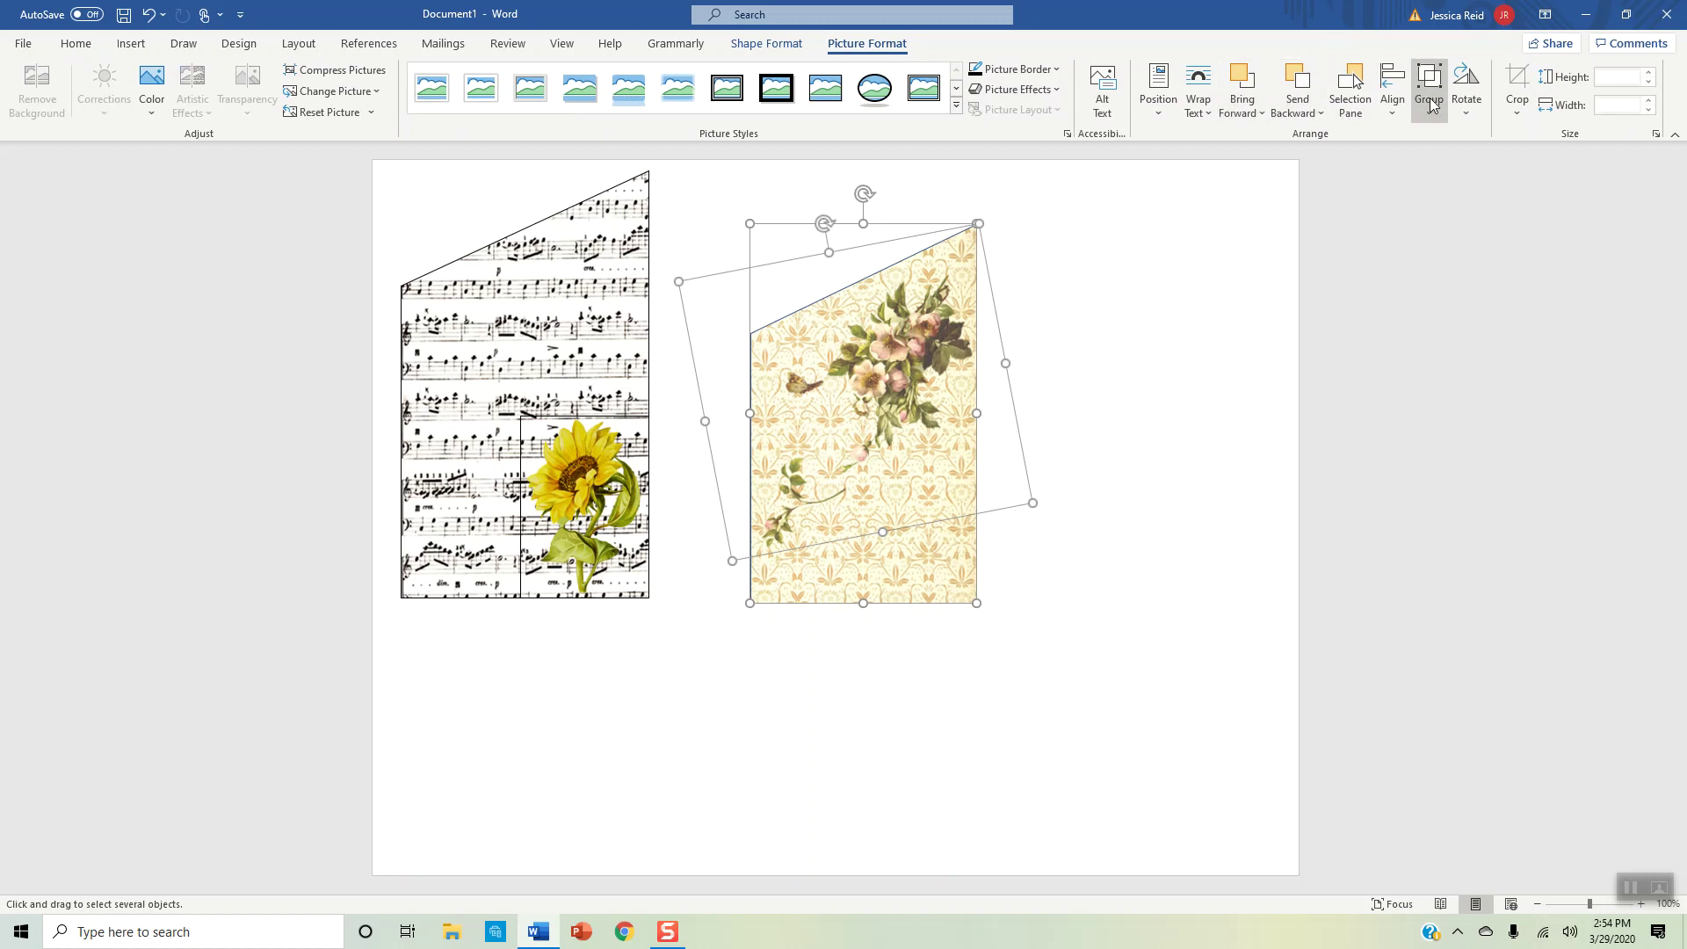
left_click(1430, 106)
left_click(1453, 138)
left_click_drag(816, 343, 790, 312)
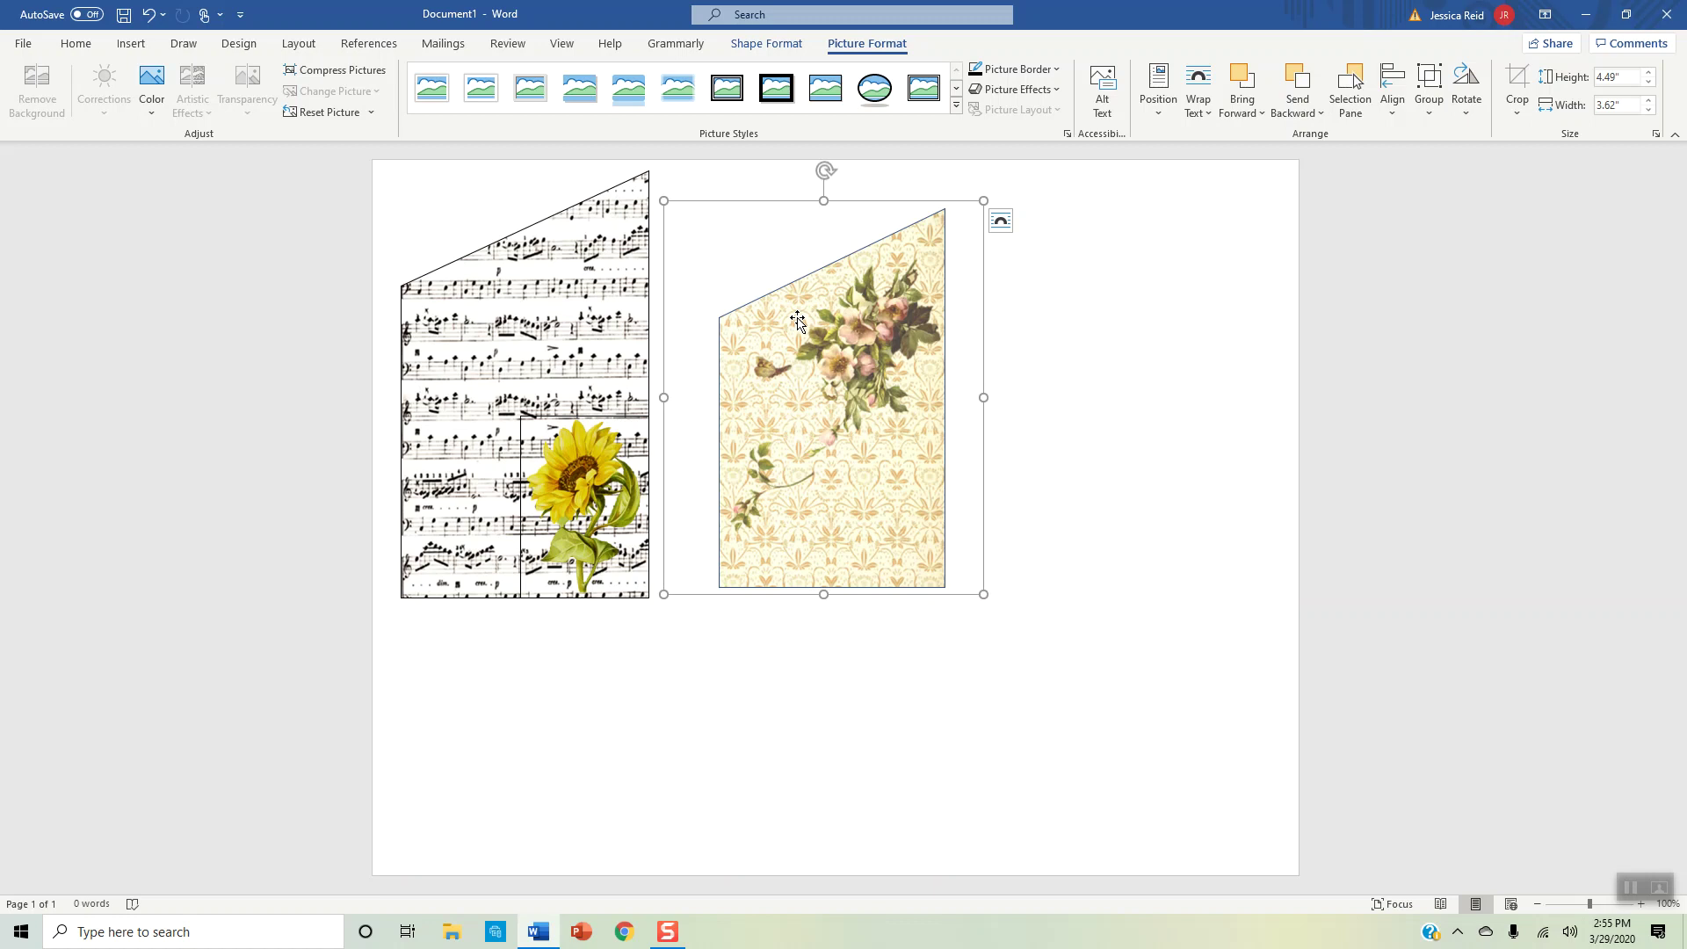
left_click(1096, 516)
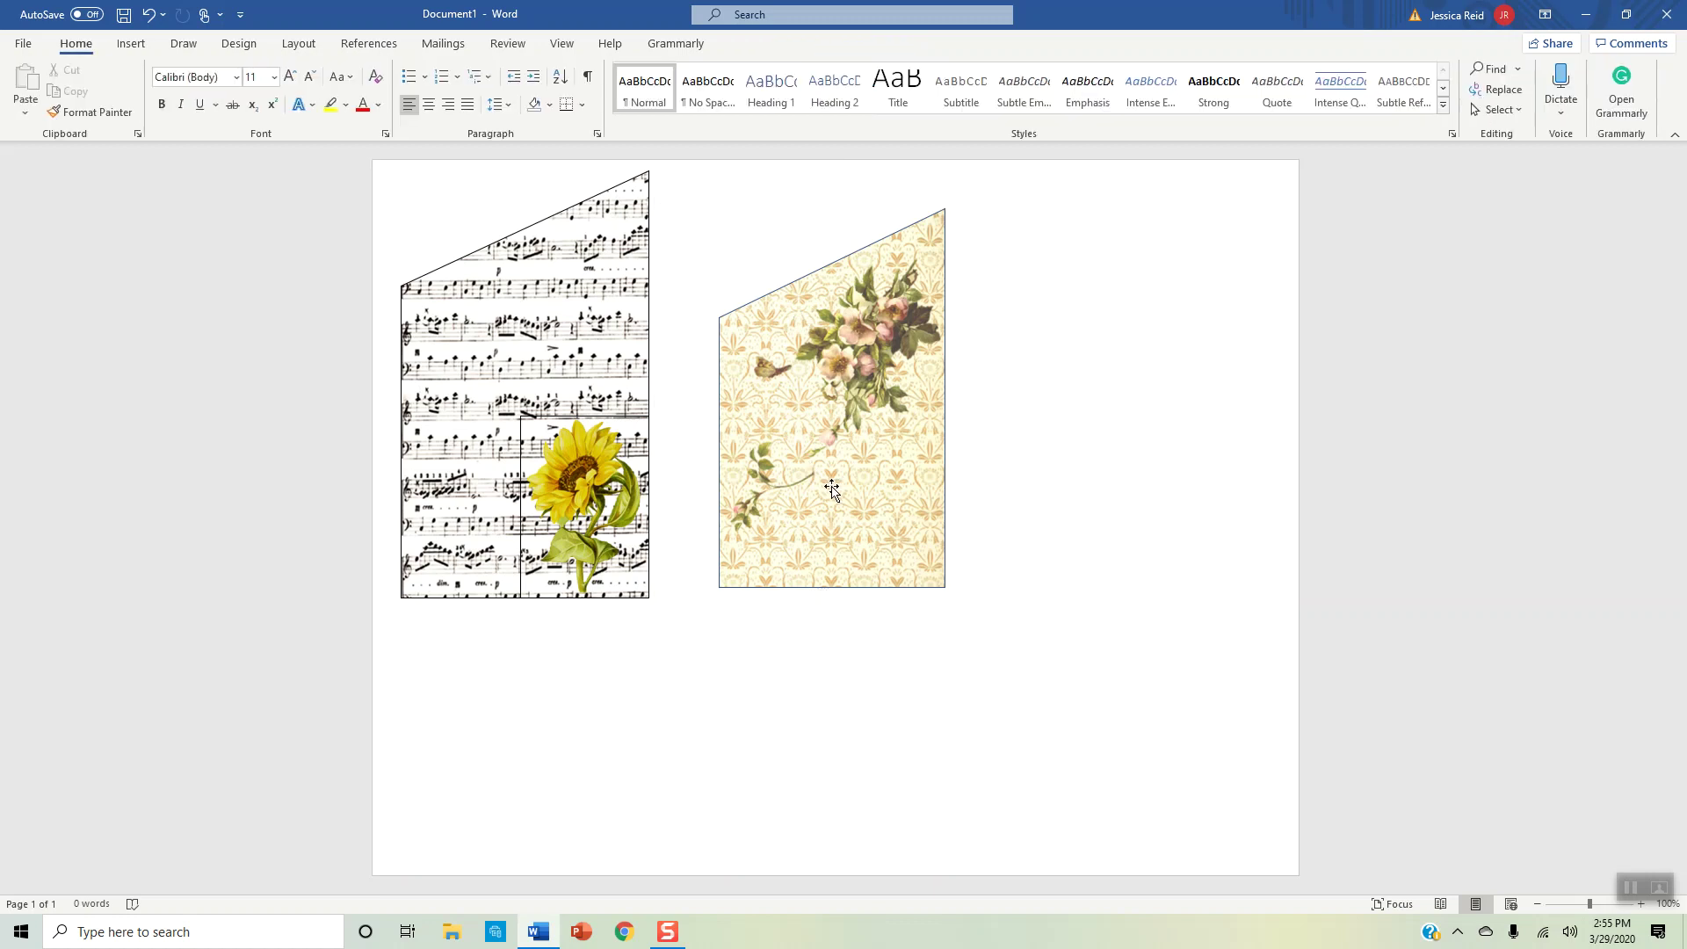
- Duplicate the grouped floral pocket and place the copy to the right of the original
right_click(829, 490)
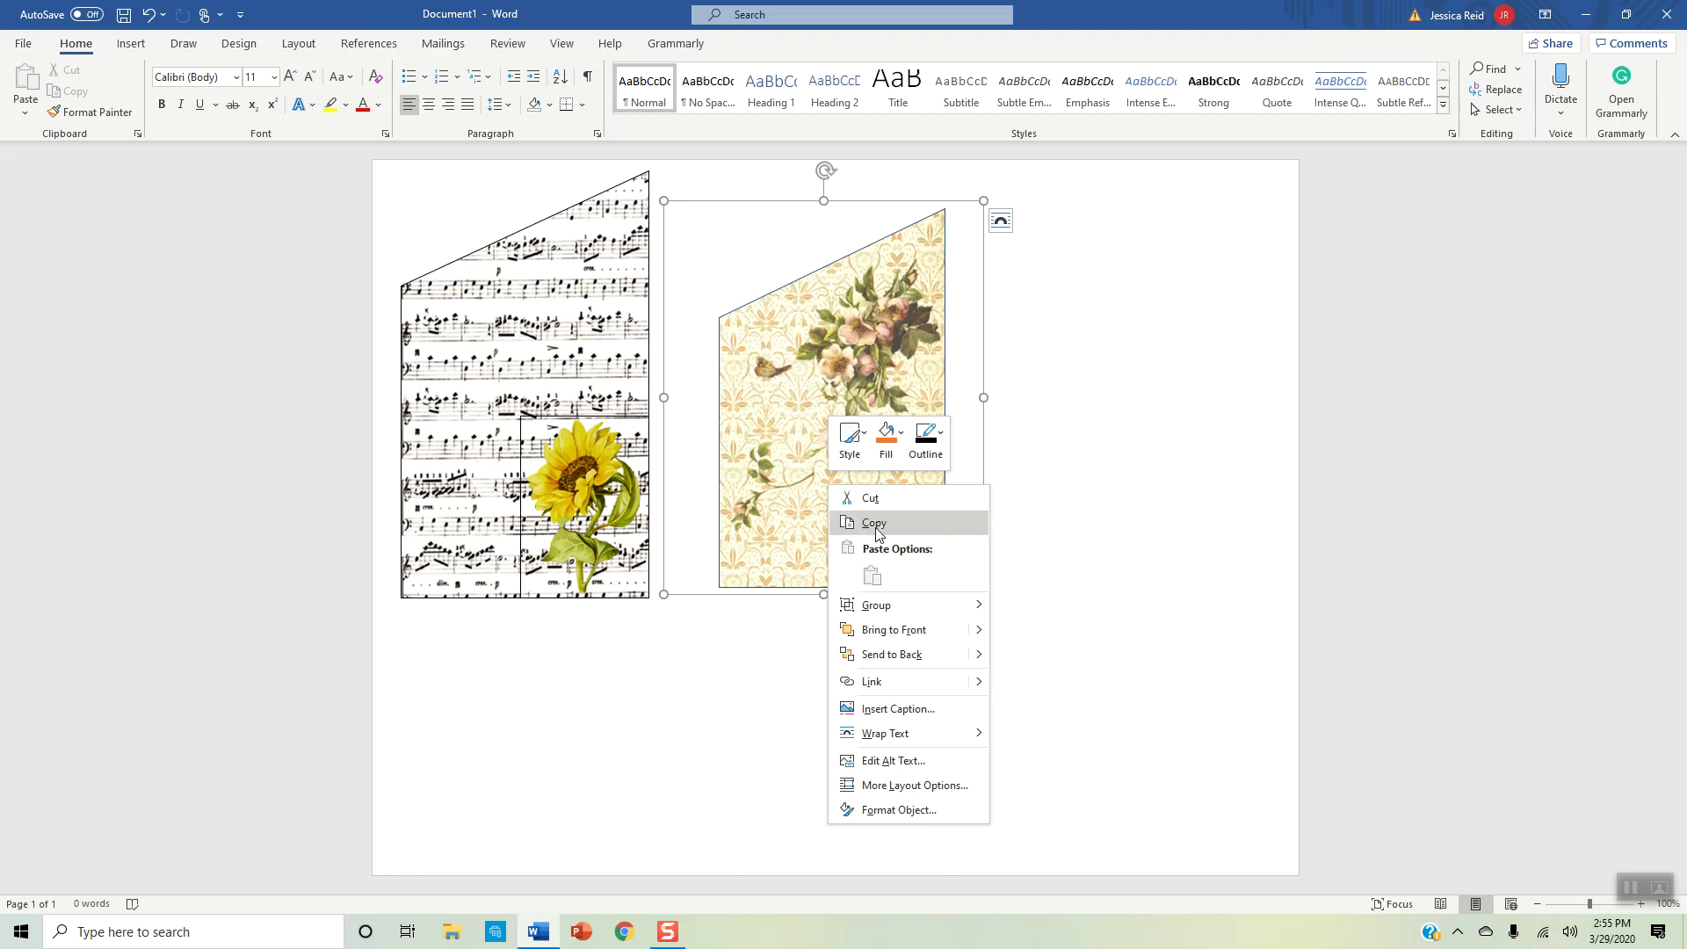
left_click(887, 522)
left_click(1122, 479)
right_click(1122, 478)
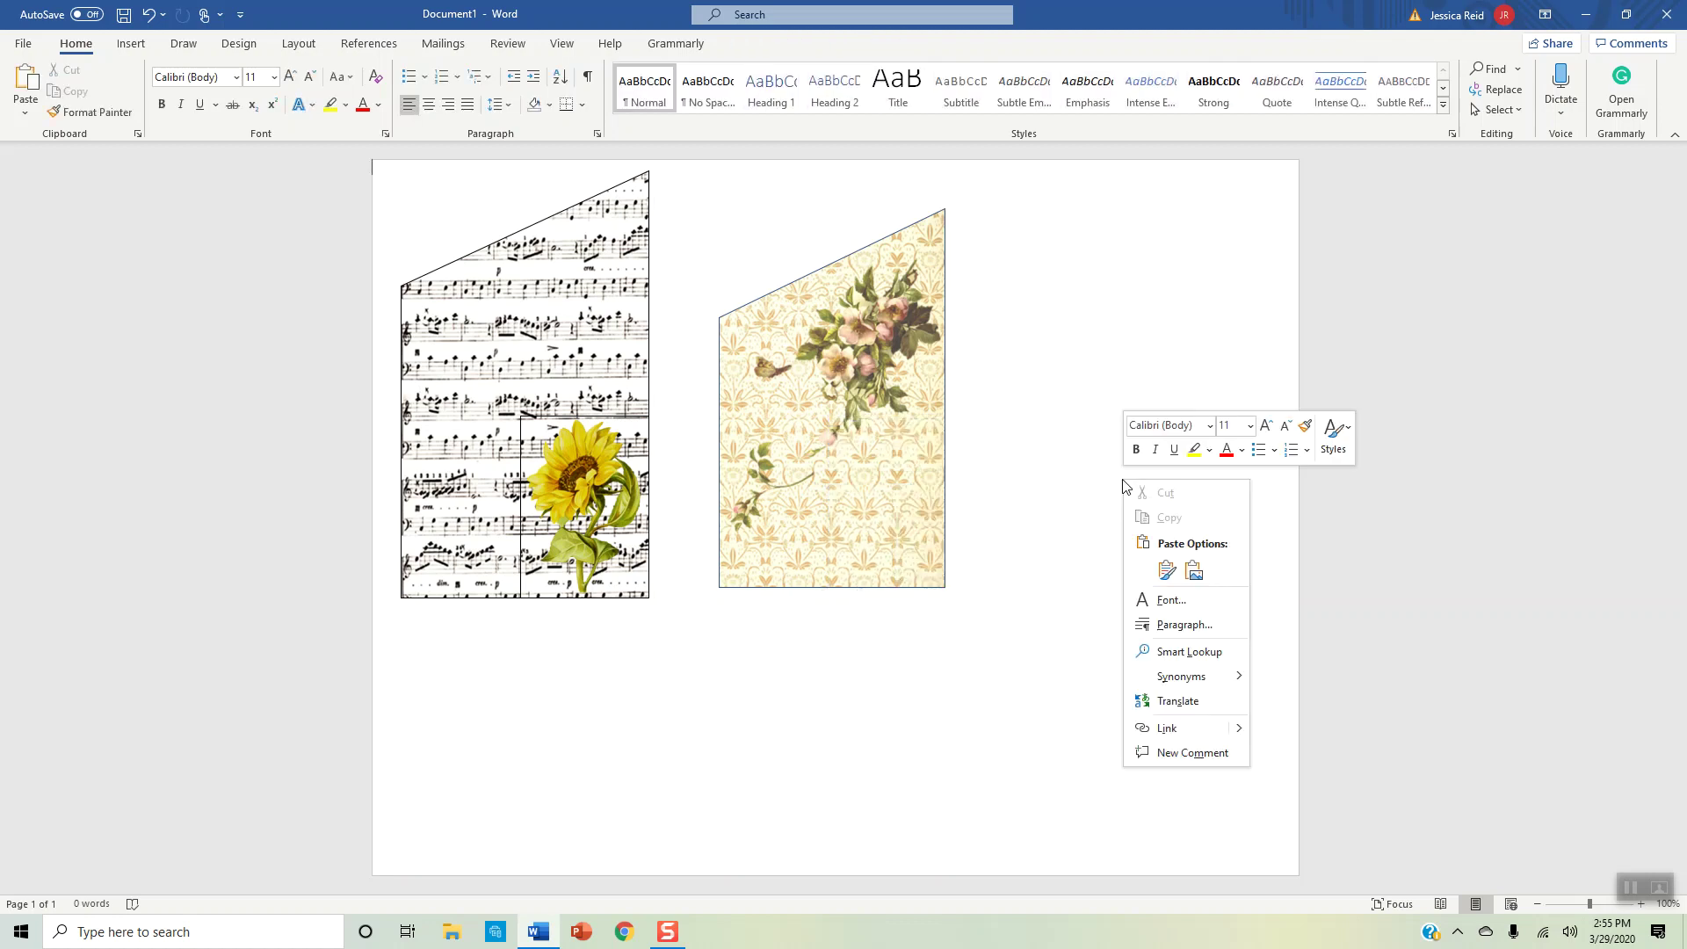
left_click(1152, 567)
left_click_drag(592, 338, 1139, 376)
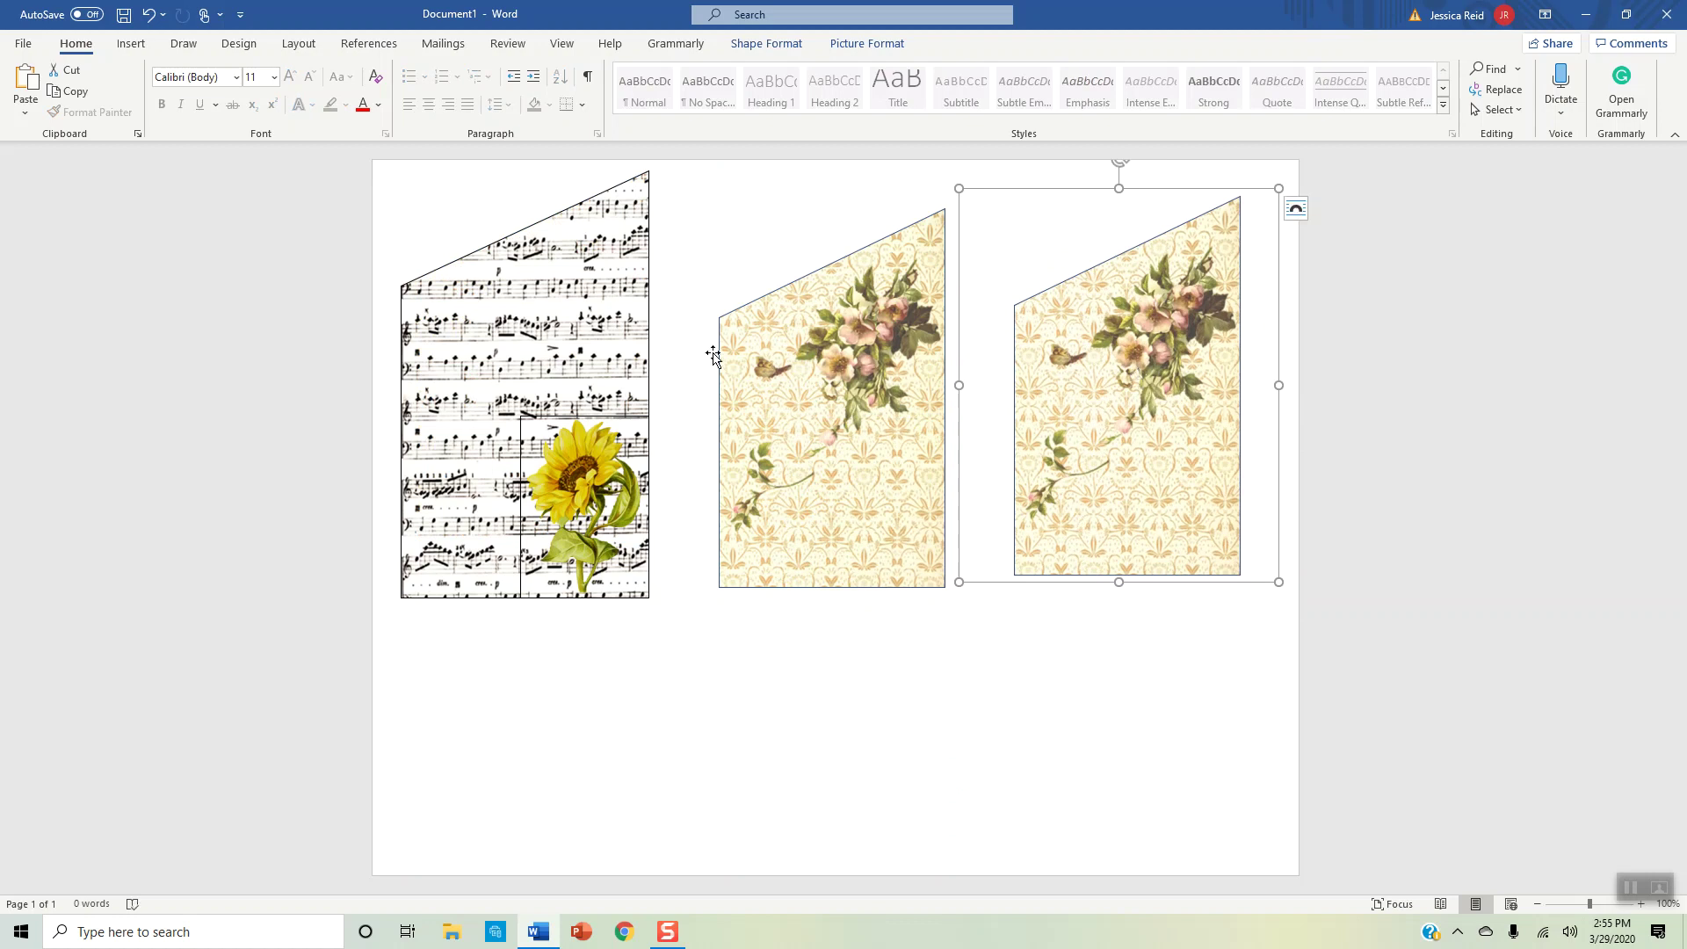
left_click(1009, 676)
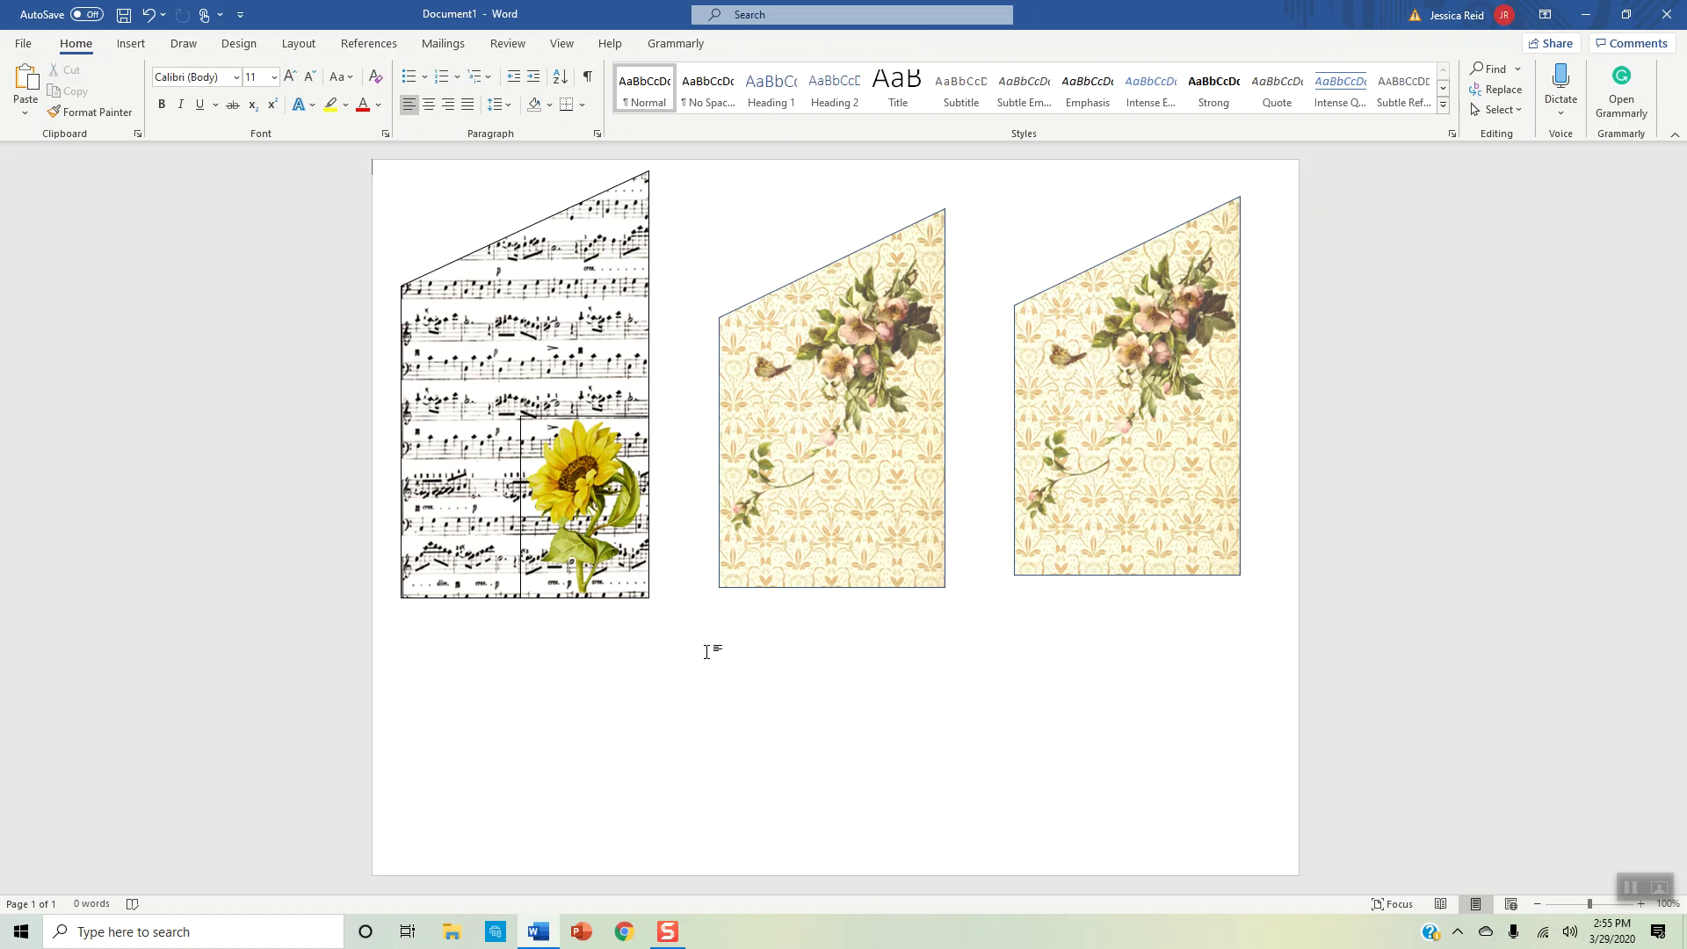
- Draw a pentagon arrow shape in the empty area below the floral pockets and delete it
left_click(130, 45)
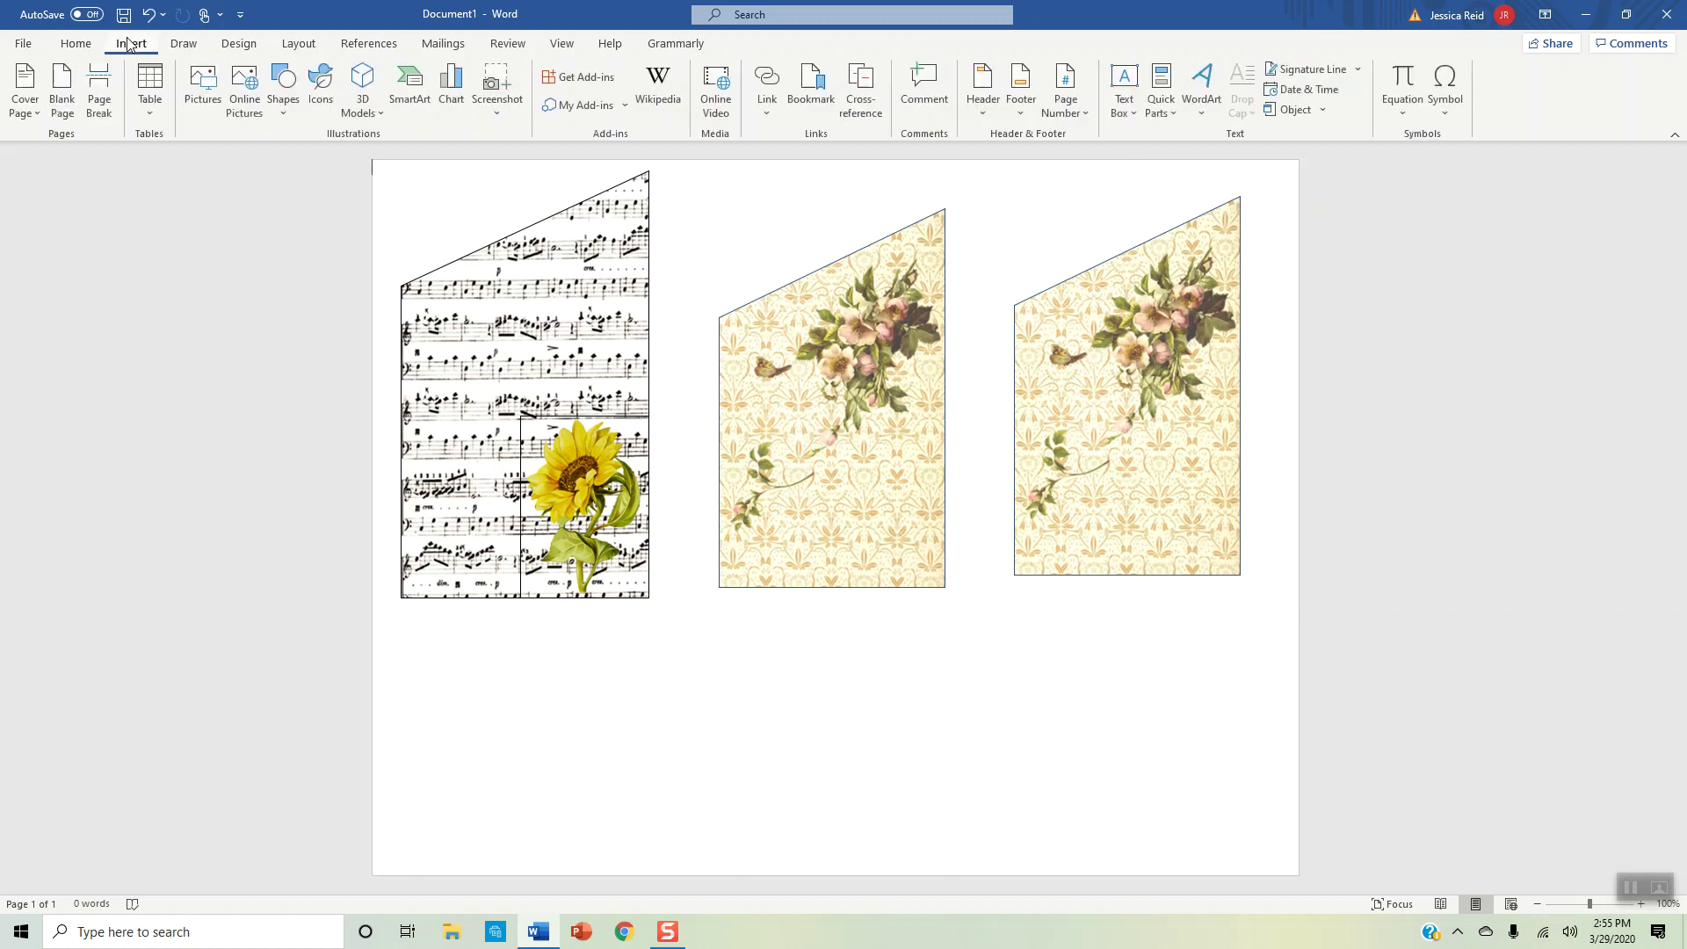
left_click(287, 103)
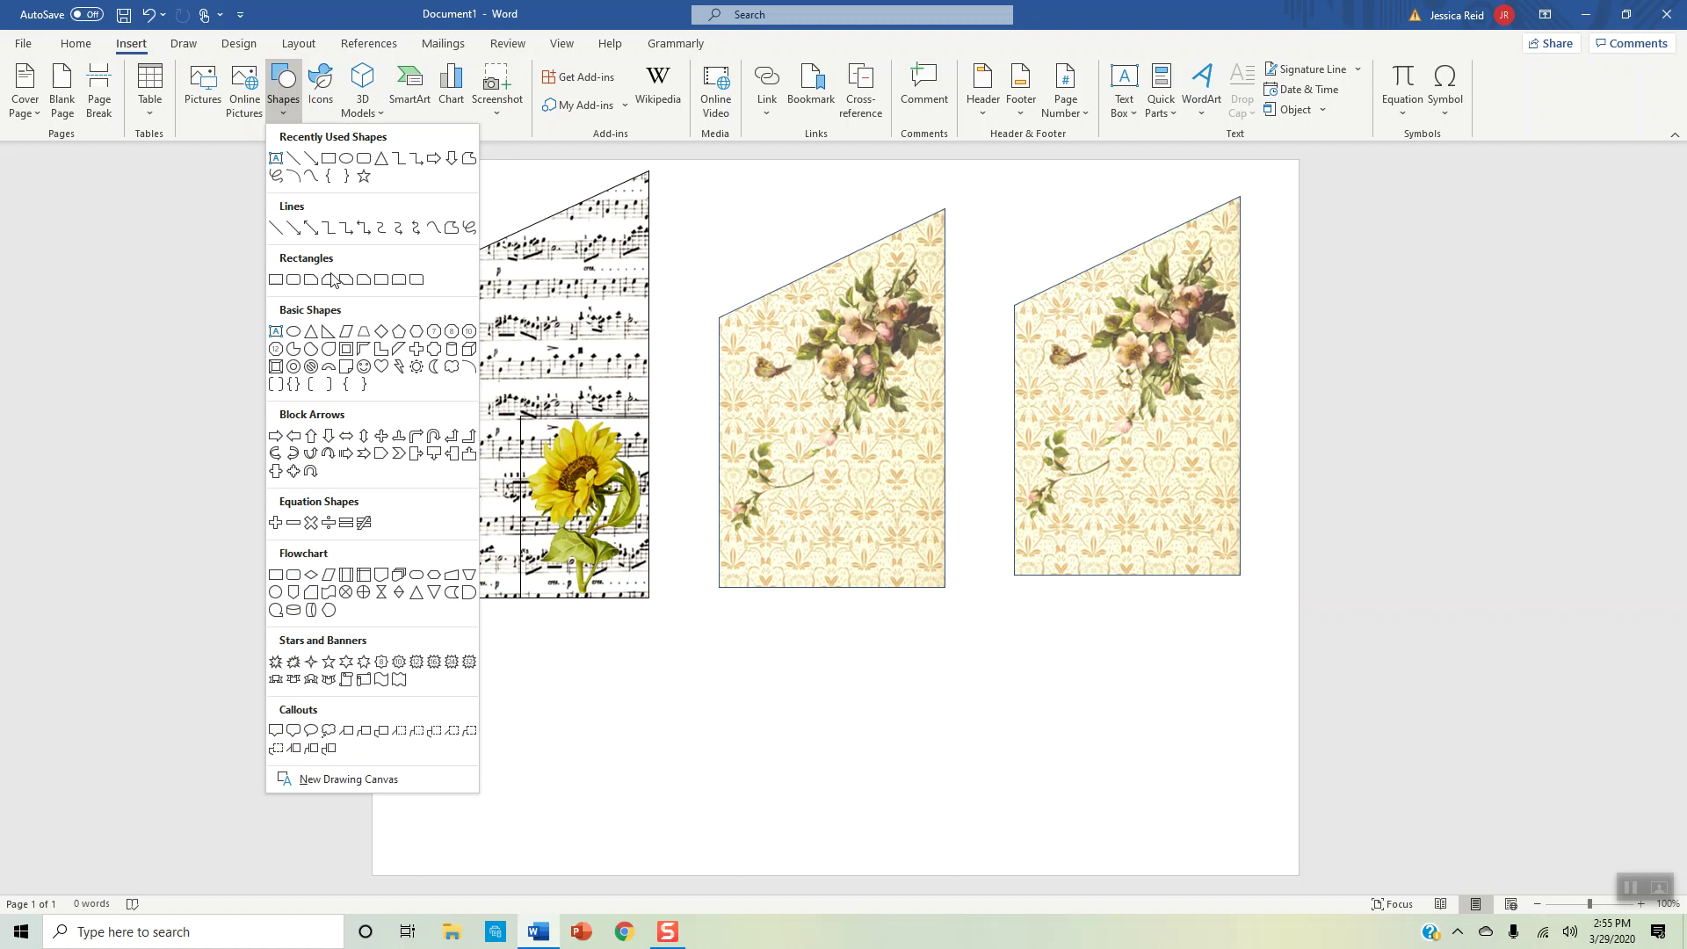
left_click(381, 456)
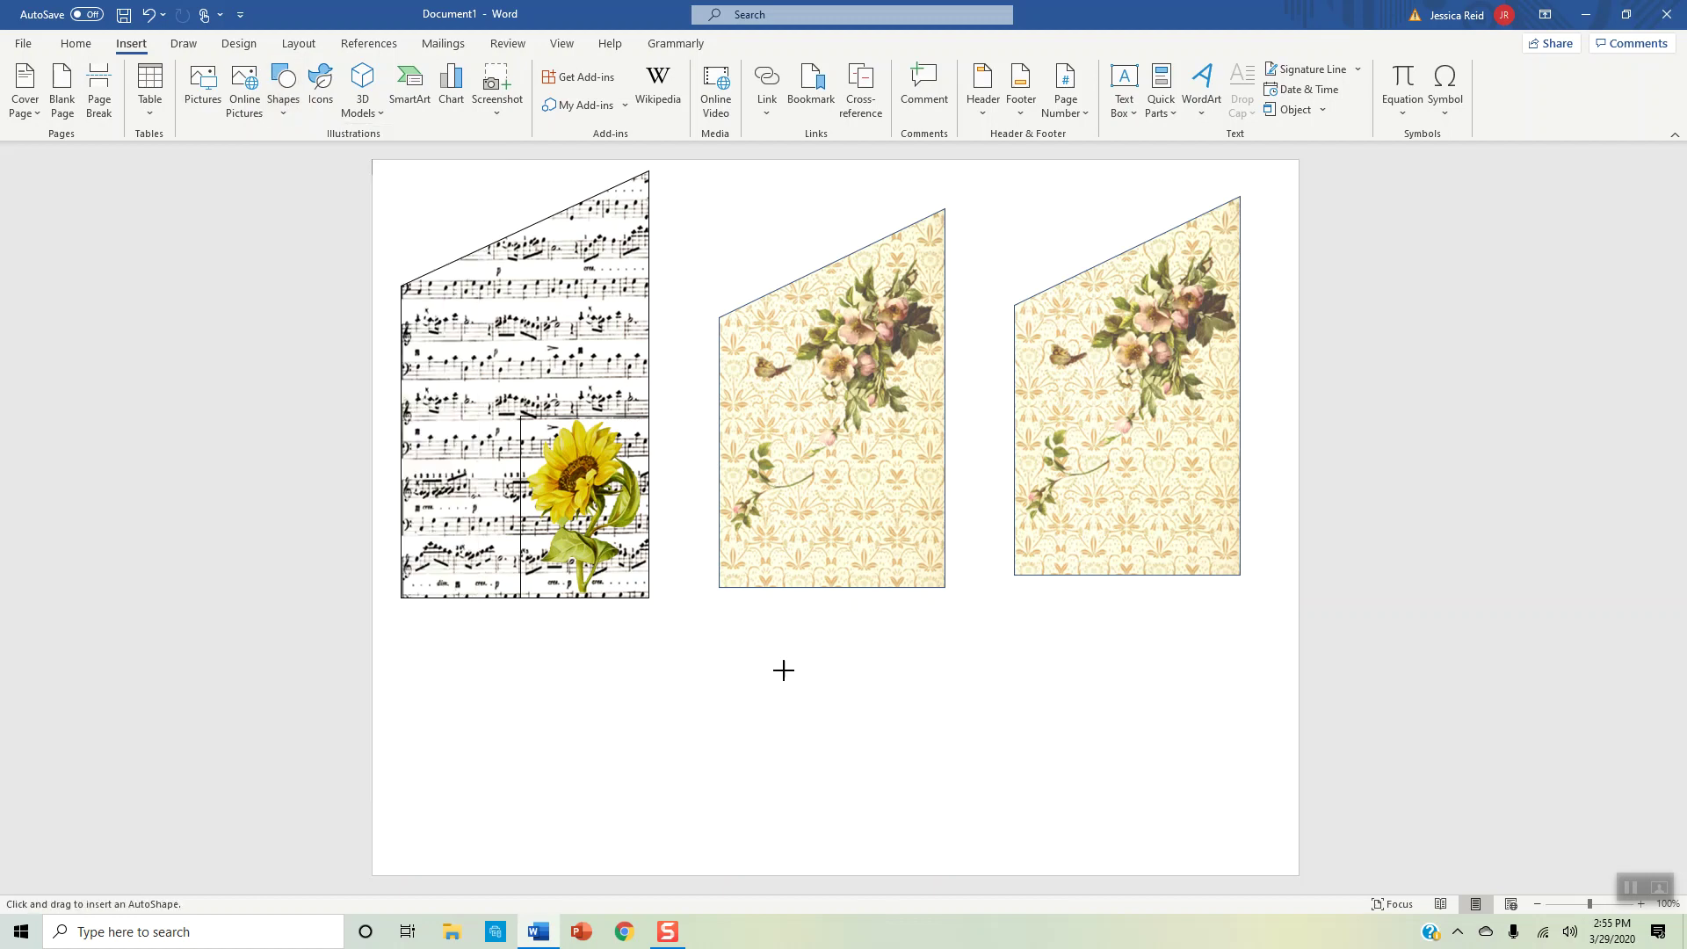
left_click_drag(784, 643, 798, 731)
left_click_drag(913, 797, 1001, 809)
key("Delete")
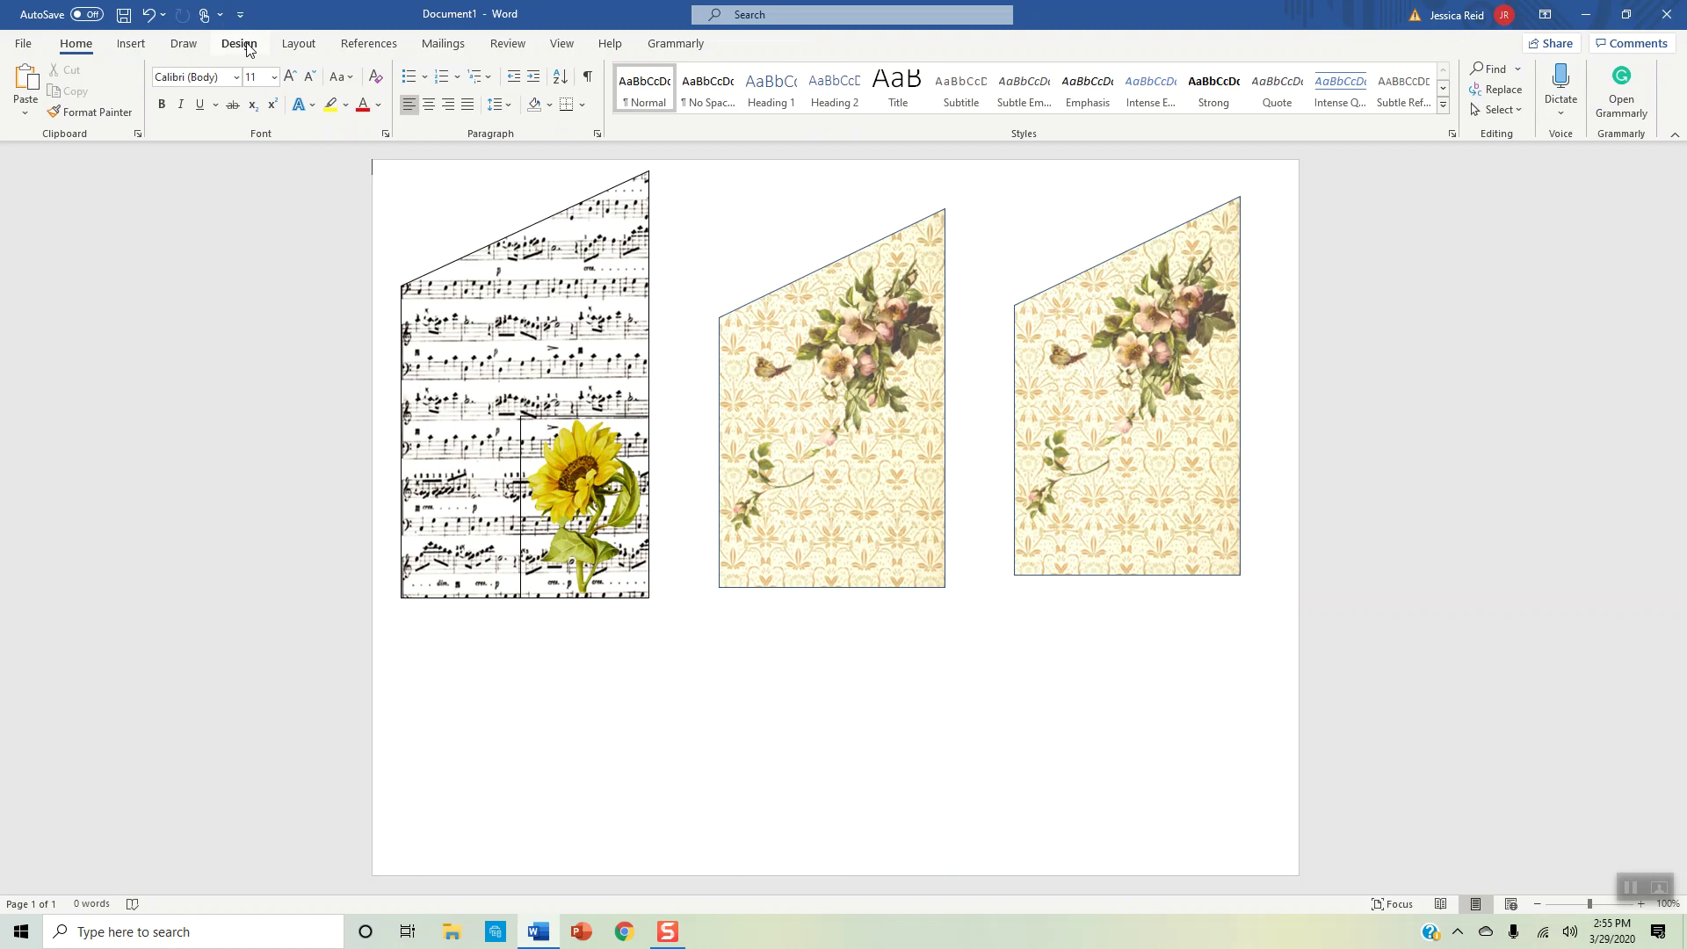
- Open the shapes gallery to review the shapes available for other pocket or tag designs
left_click(293, 46)
left_click(130, 46)
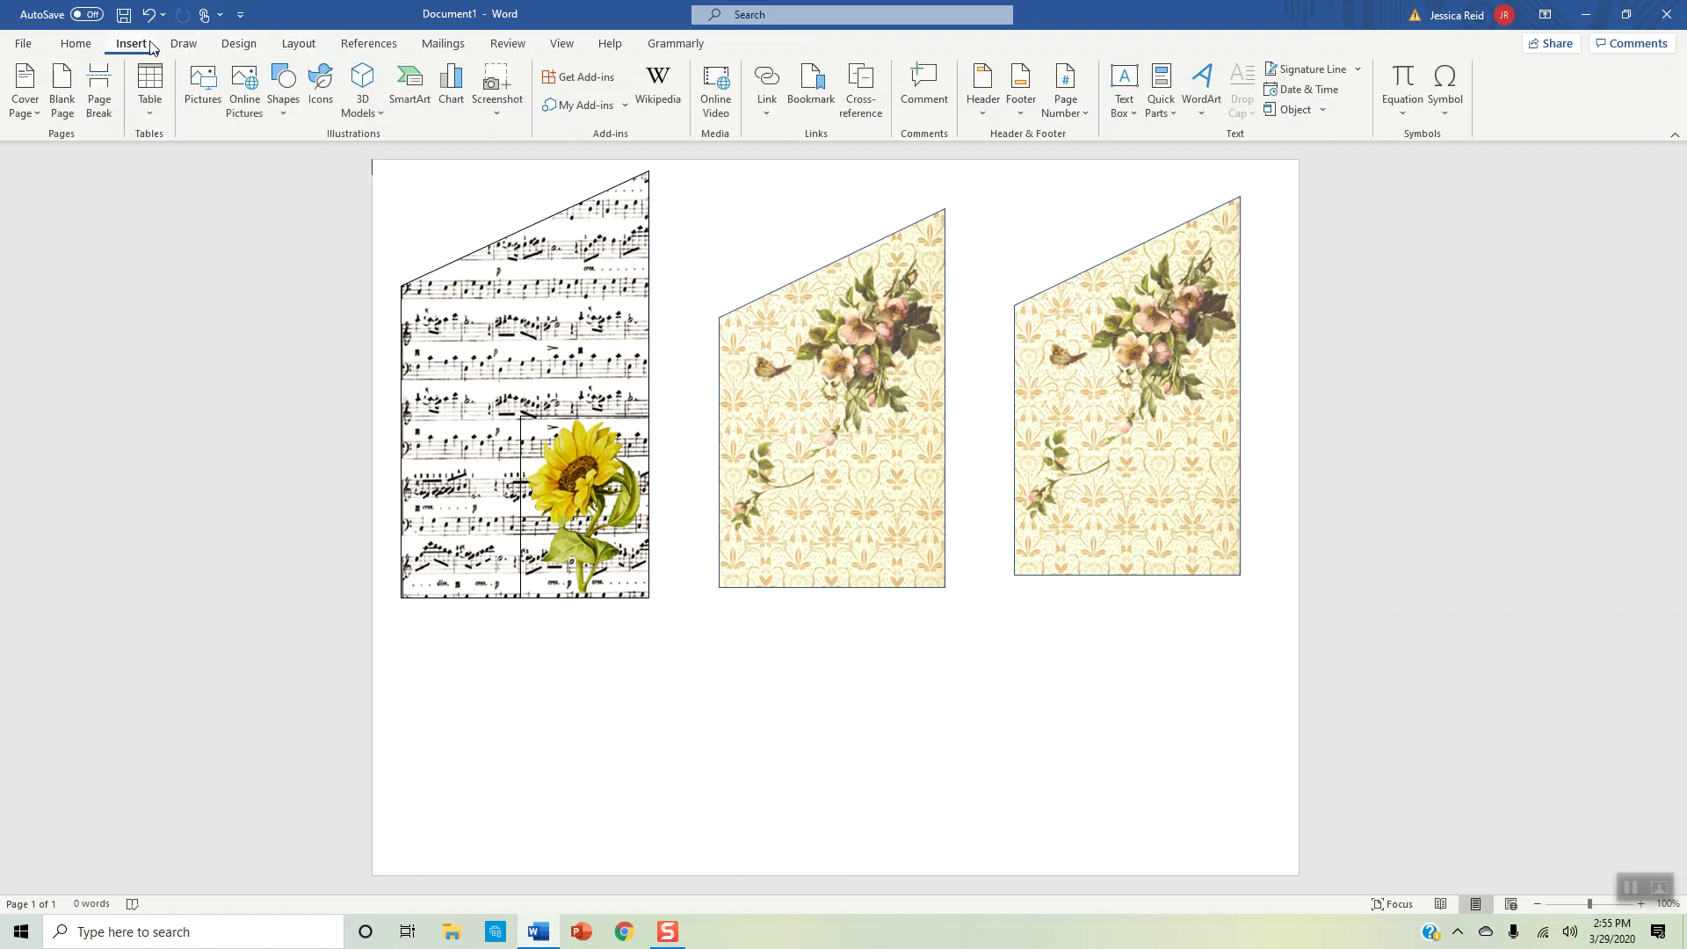
left_click(288, 87)
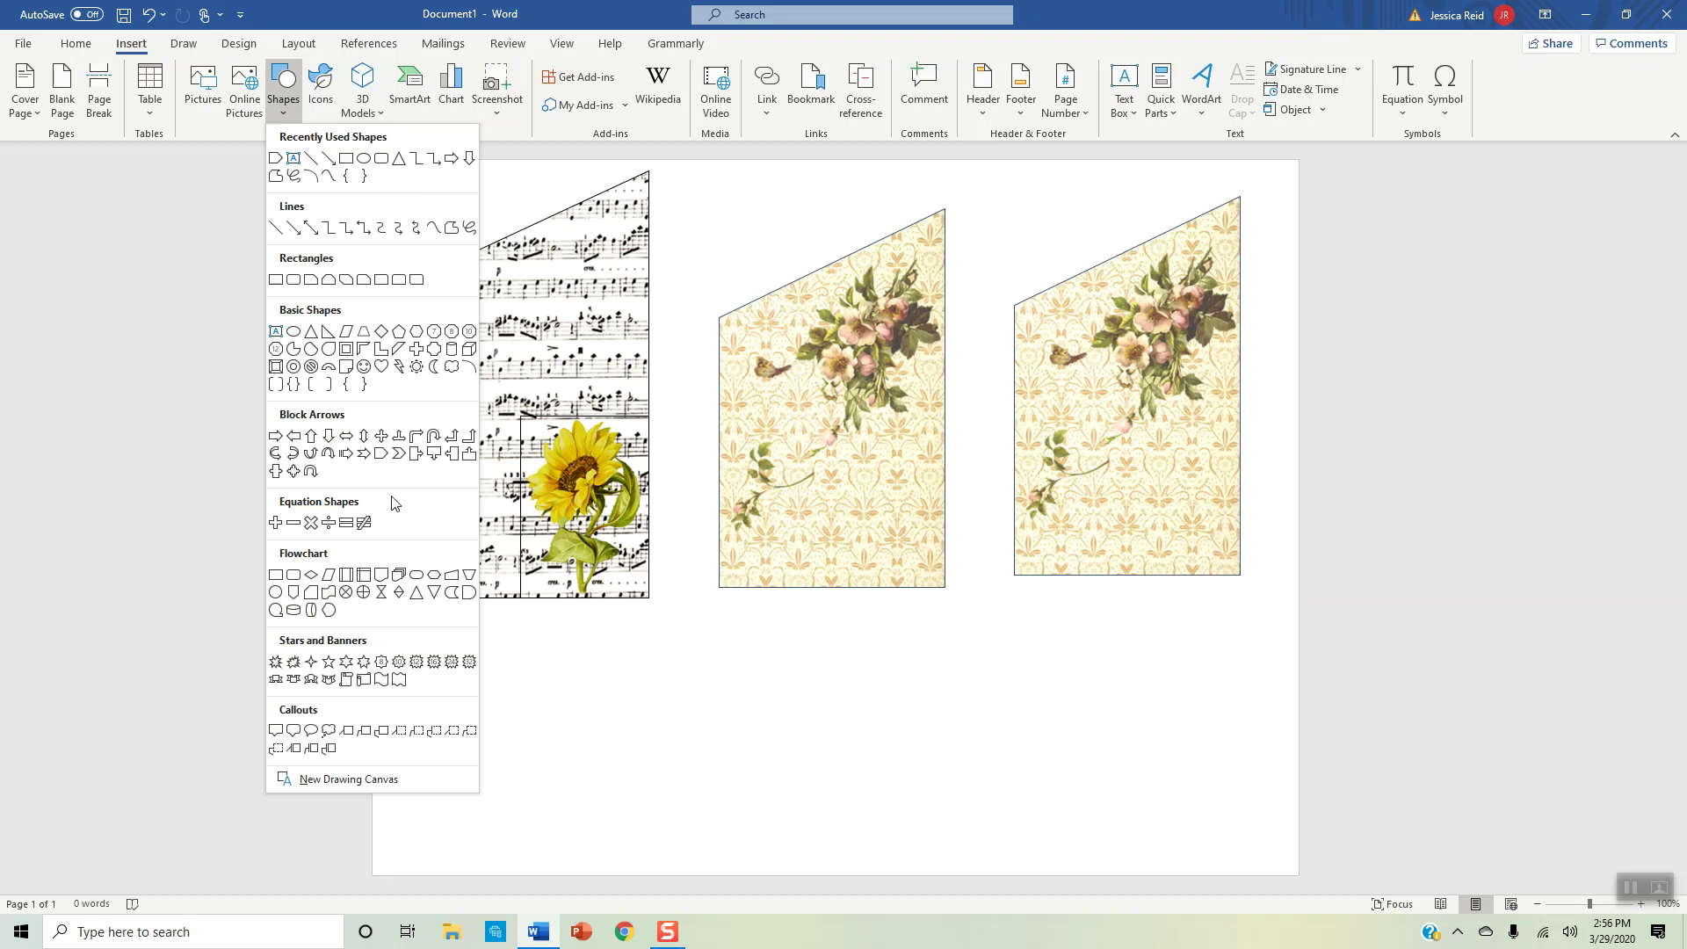
- Draw a pentagon arrow about 4.47 by 1.52 inches, rotate it to point downward, shorten it to about 2.74 inches and position it below the floral pockets
left_click(380, 454)
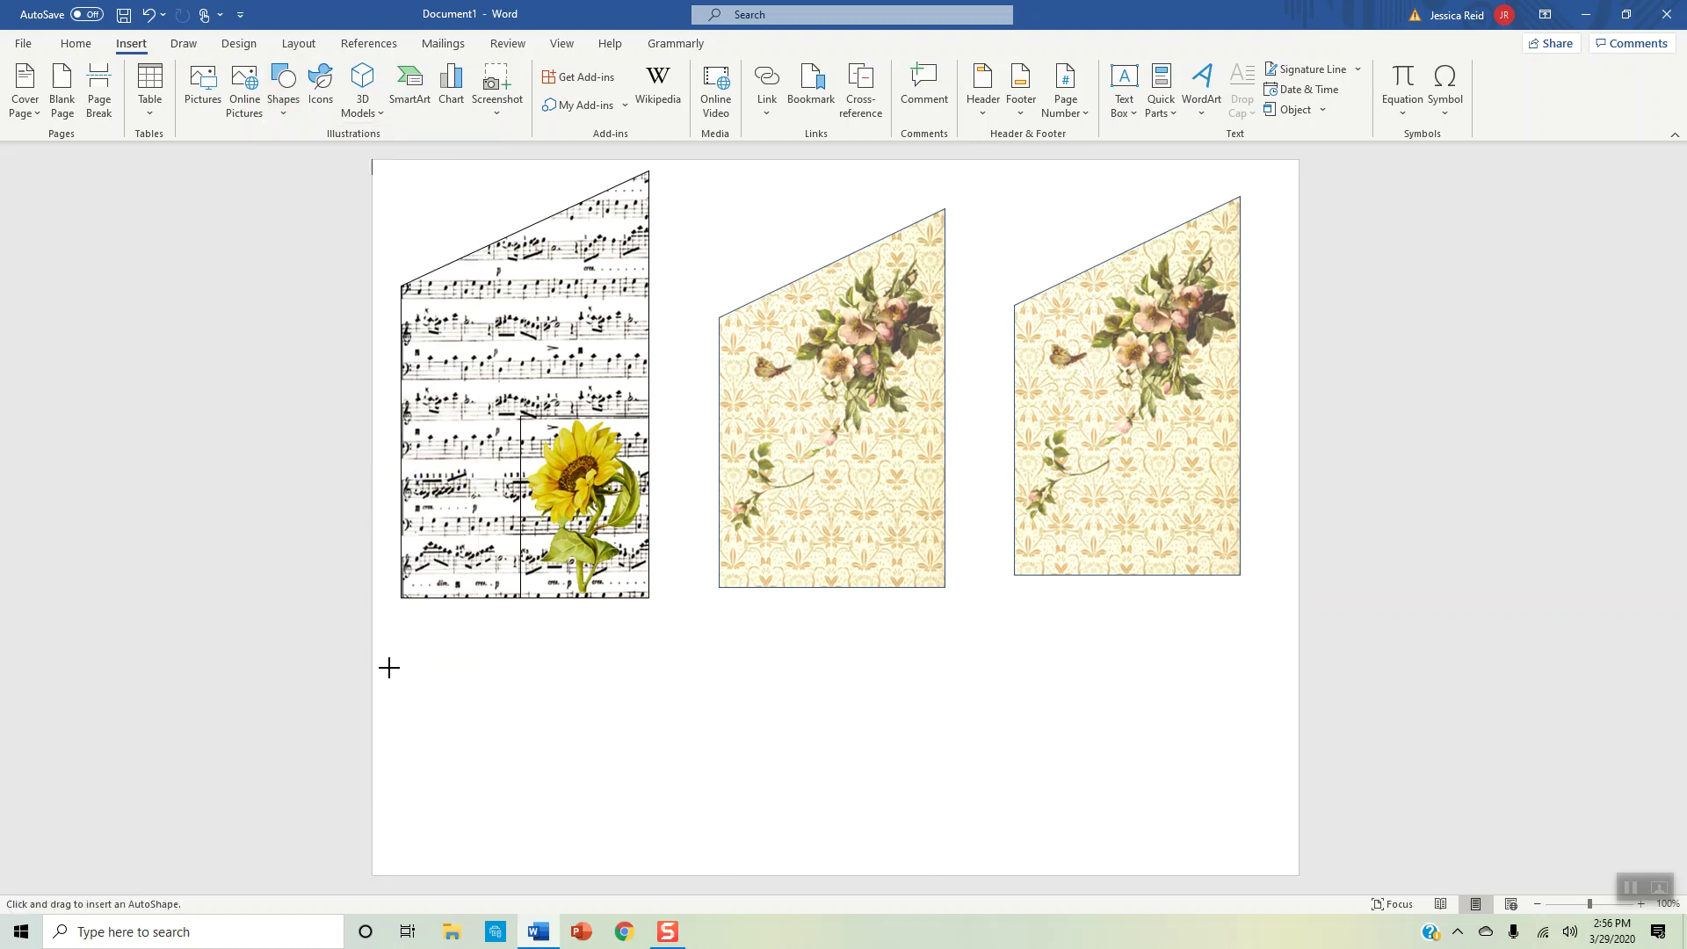
left_click_drag(648, 695, 1025, 823)
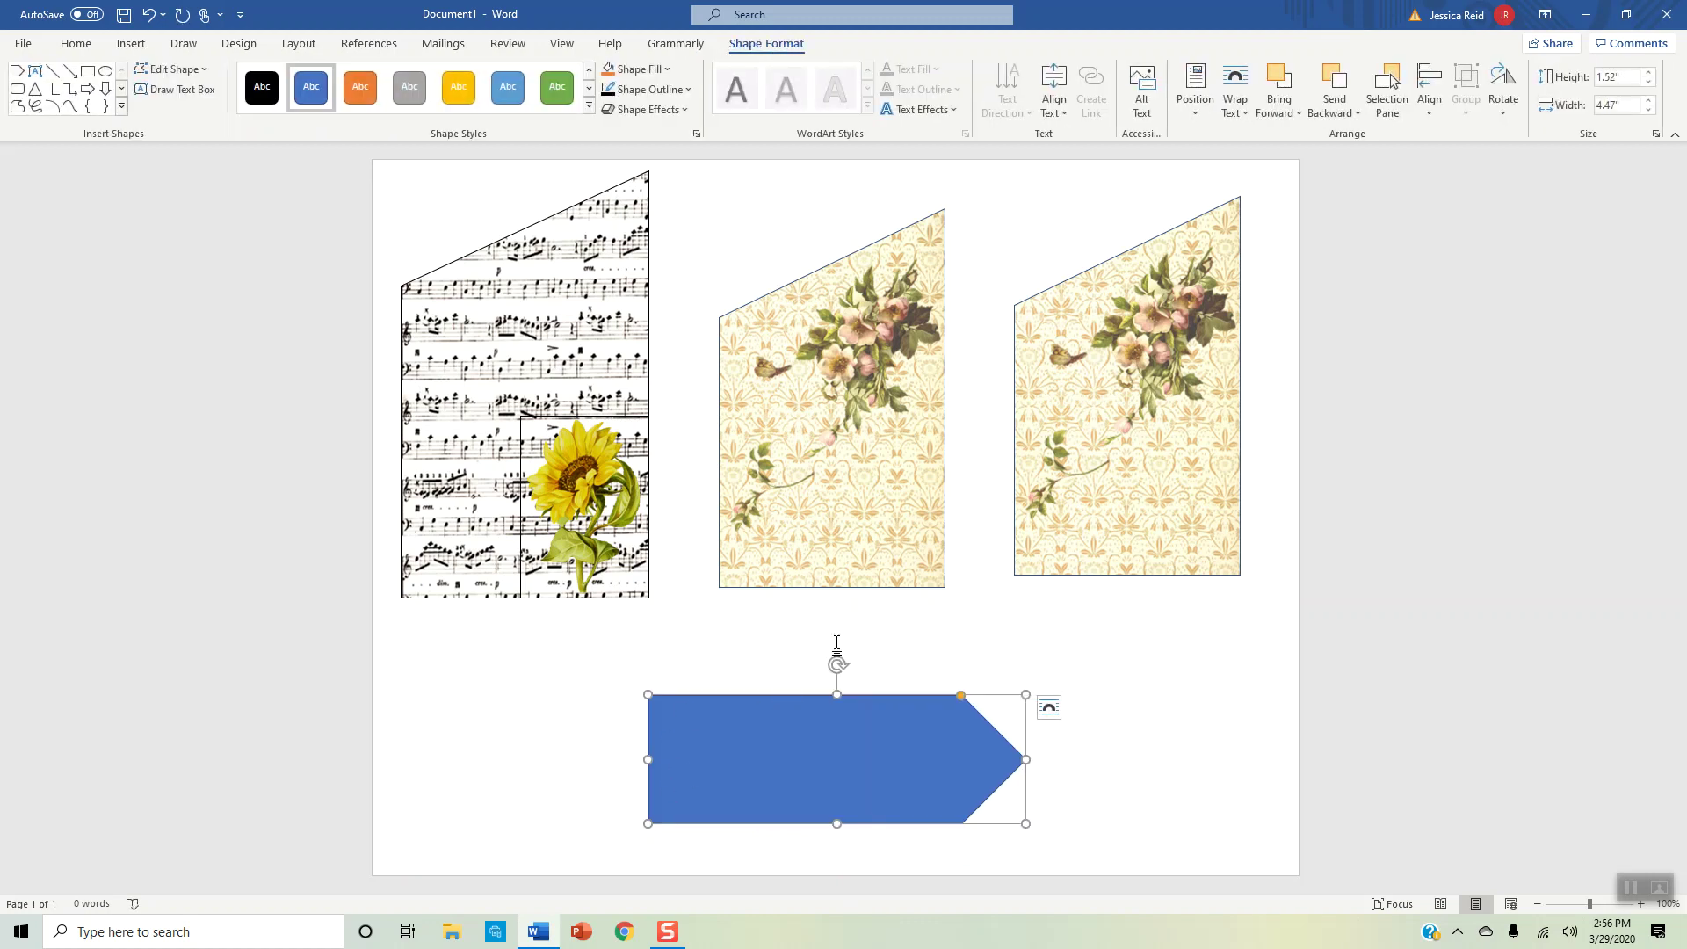
left_click_drag(836, 660, 1046, 764)
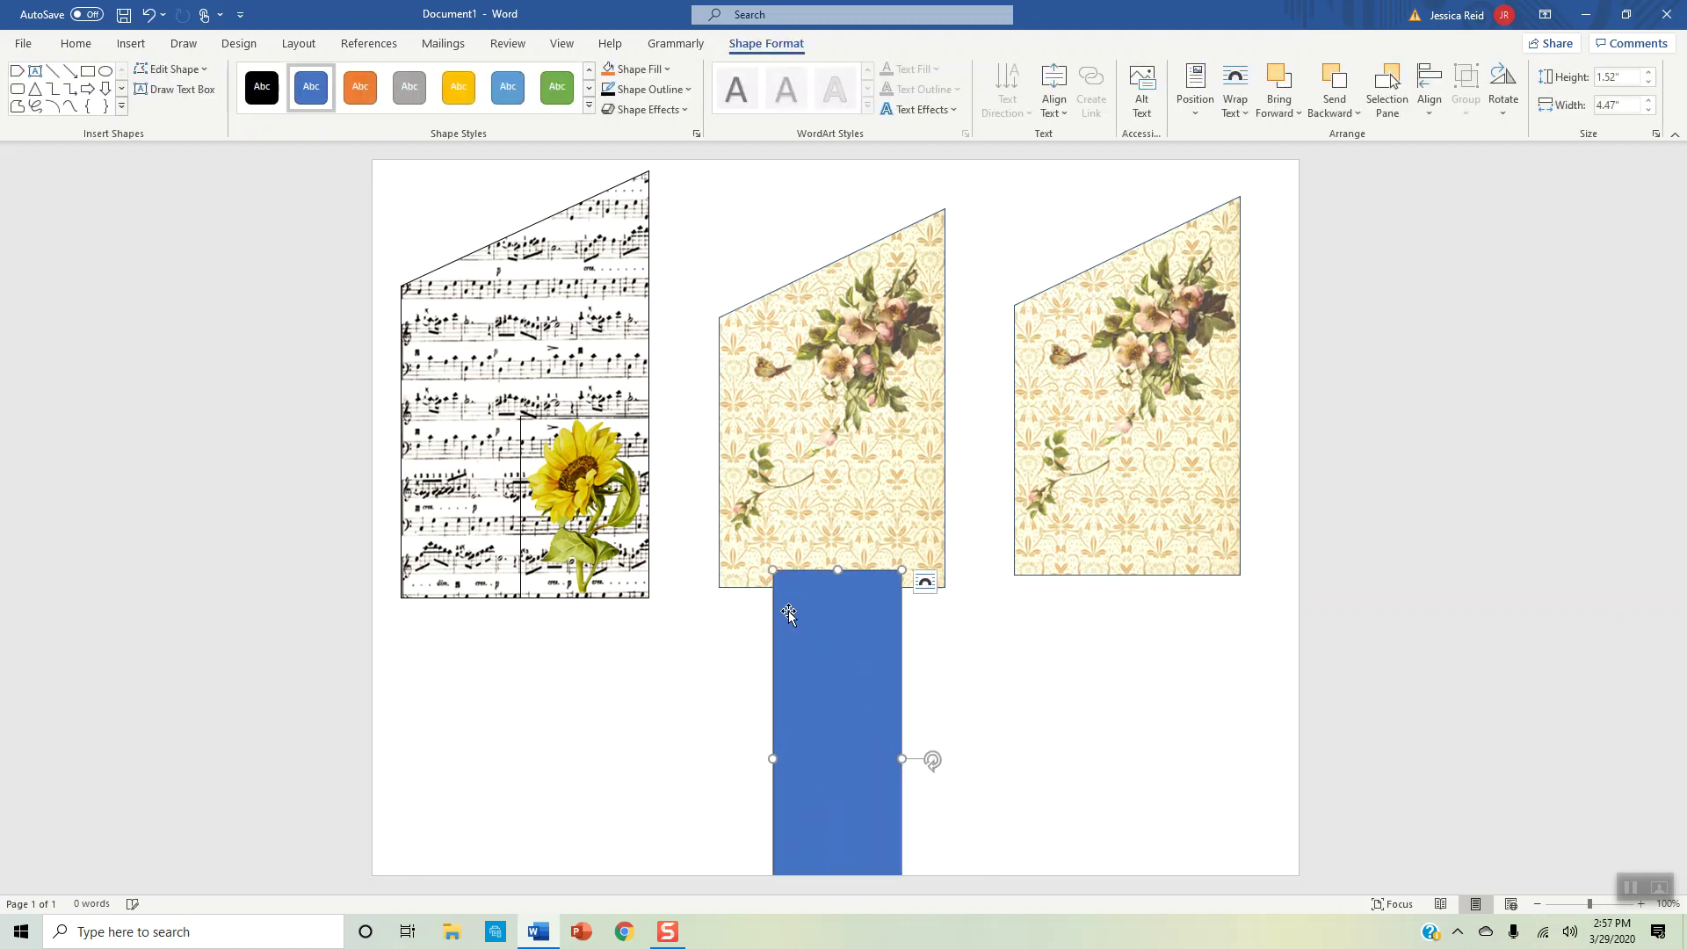
left_click_drag(830, 644, 1002, 599)
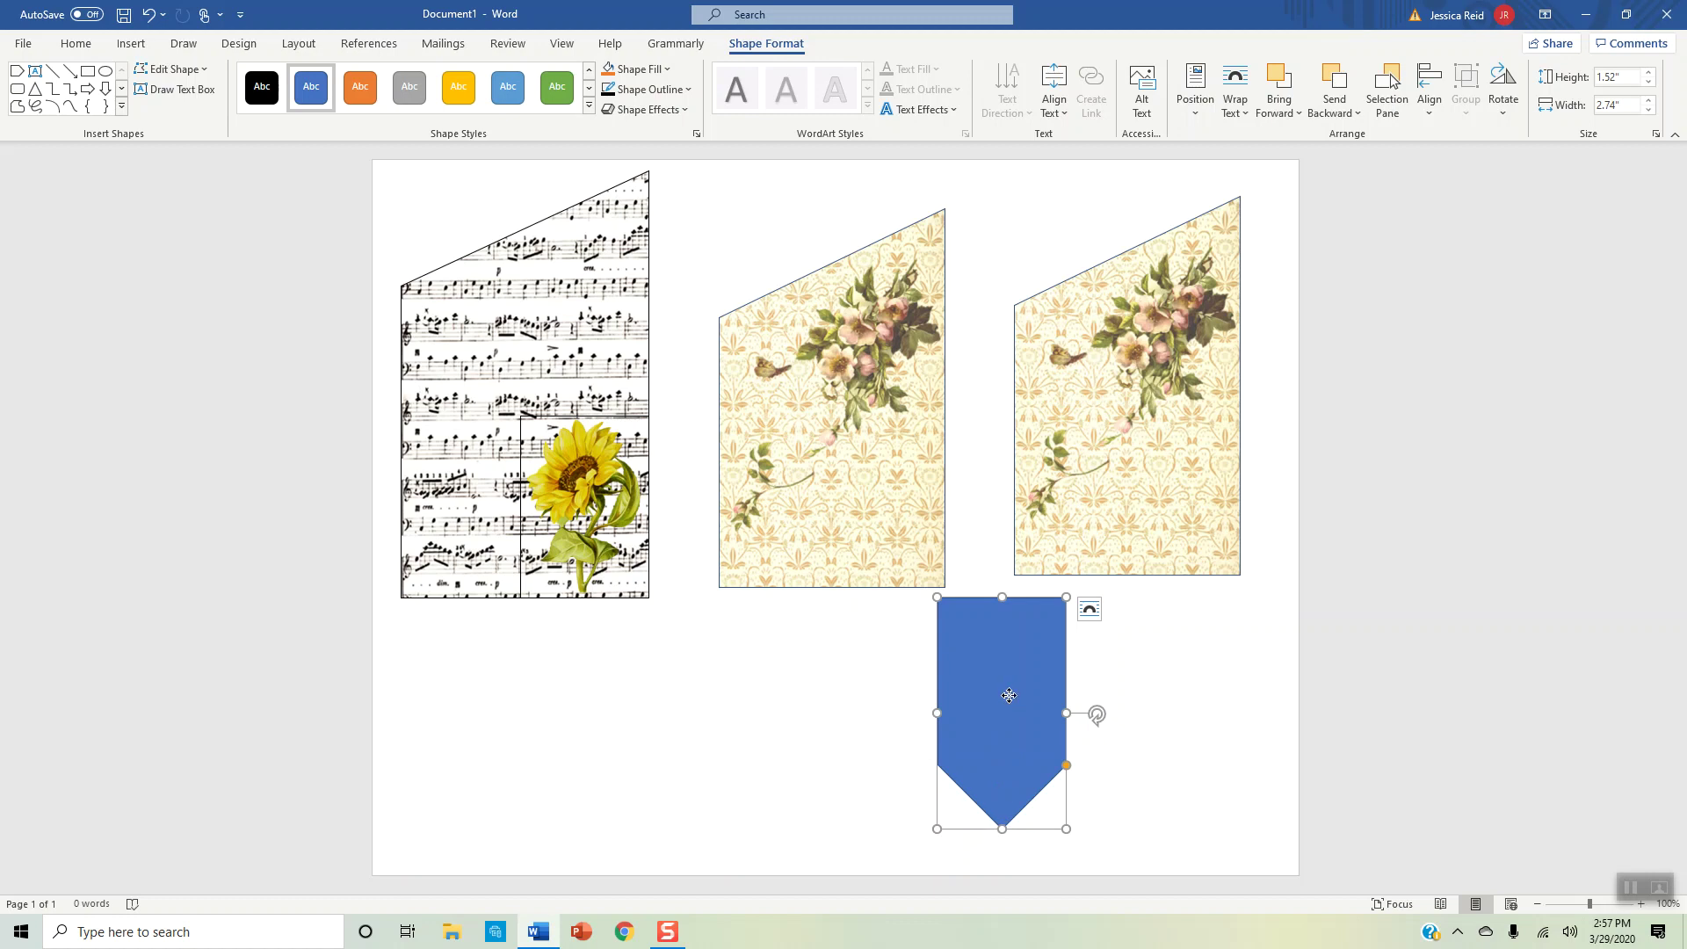
- Edit the pentagon's points, pulling its tip inward to form a notched banner, and move the banner below the sheet-music pocket
right_click(1011, 694)
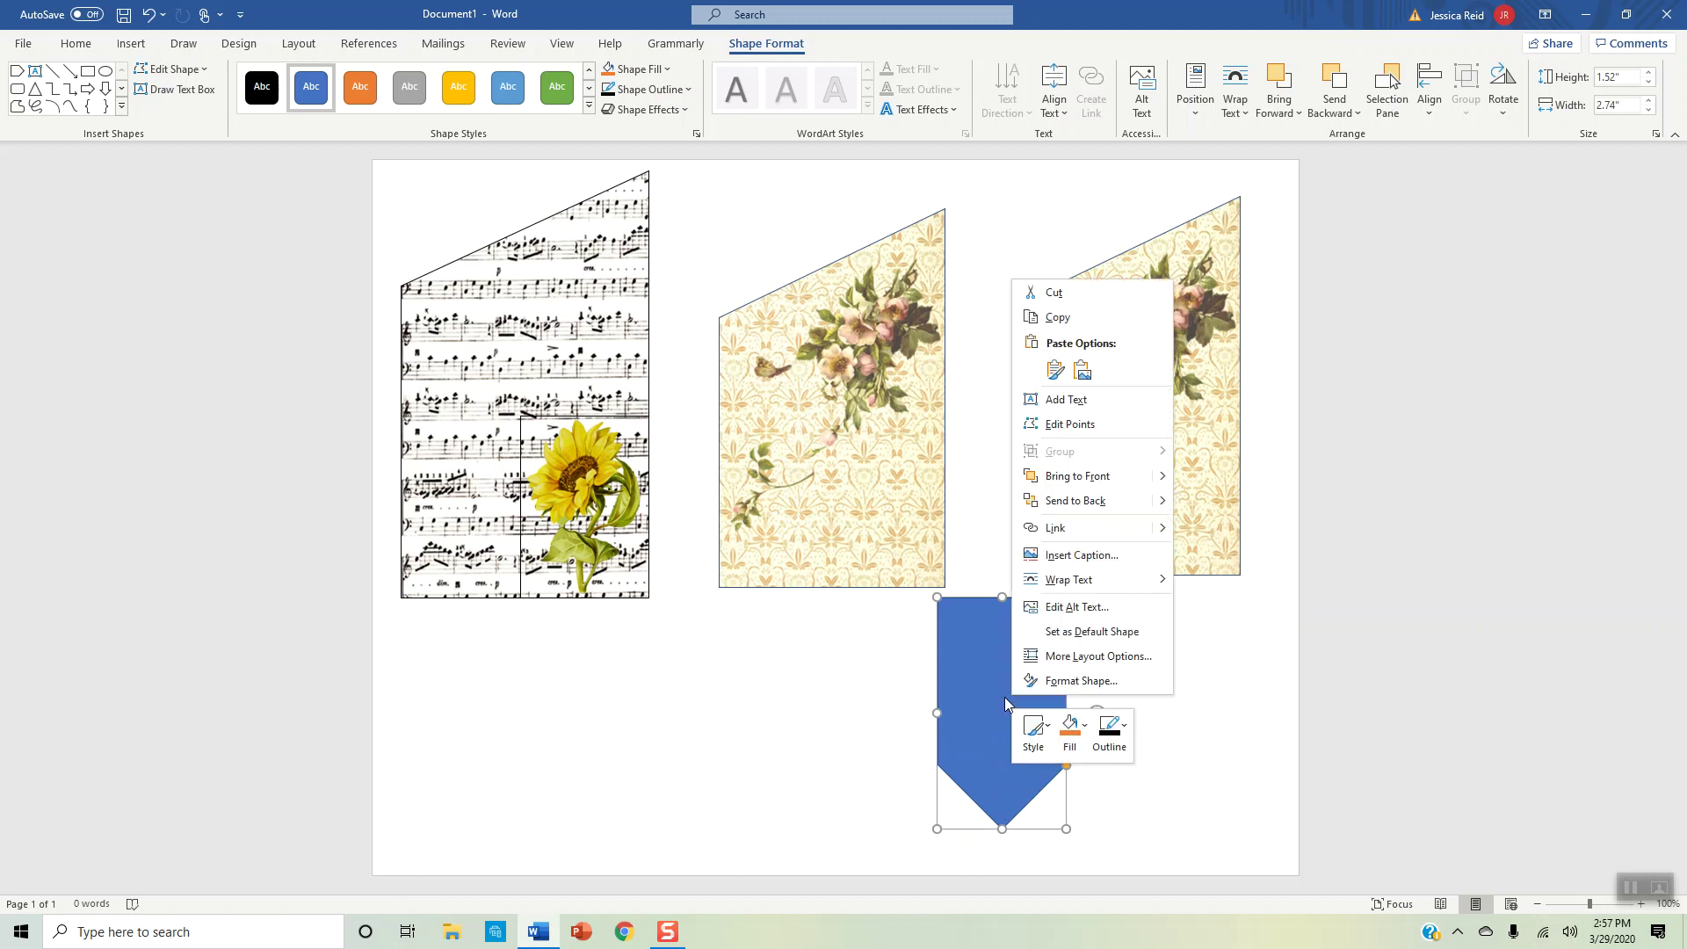
left_click(1069, 424)
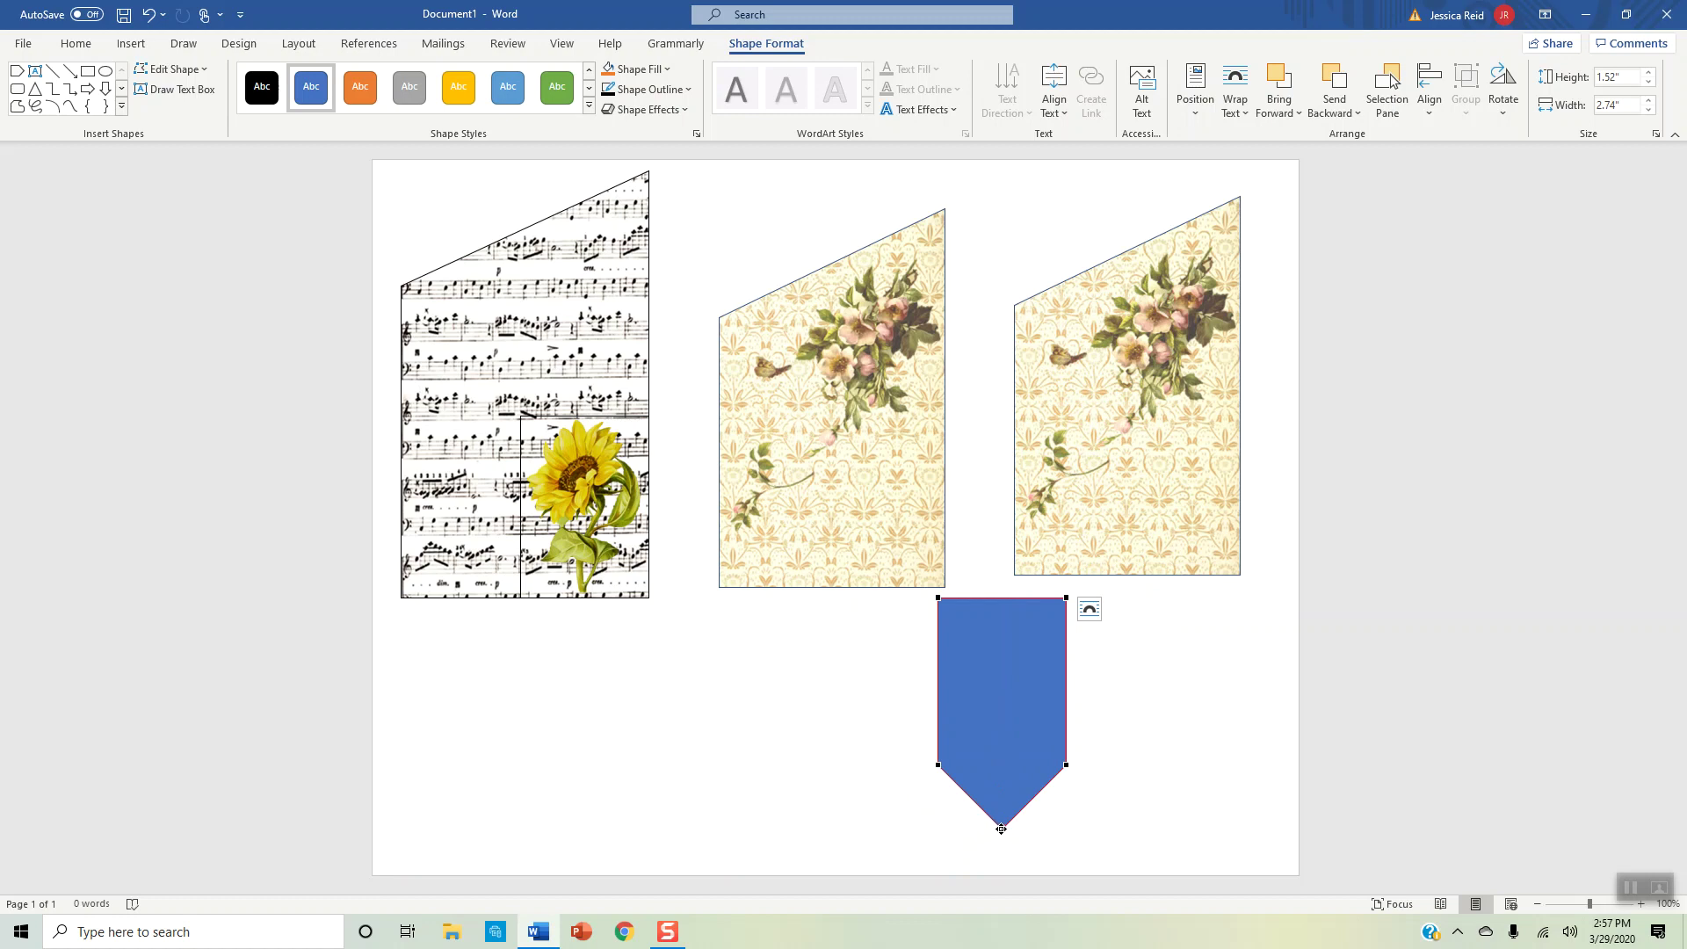
left_click(1001, 829)
left_click_drag(1004, 706, 1003, 699)
left_click_drag(1015, 638, 562, 686)
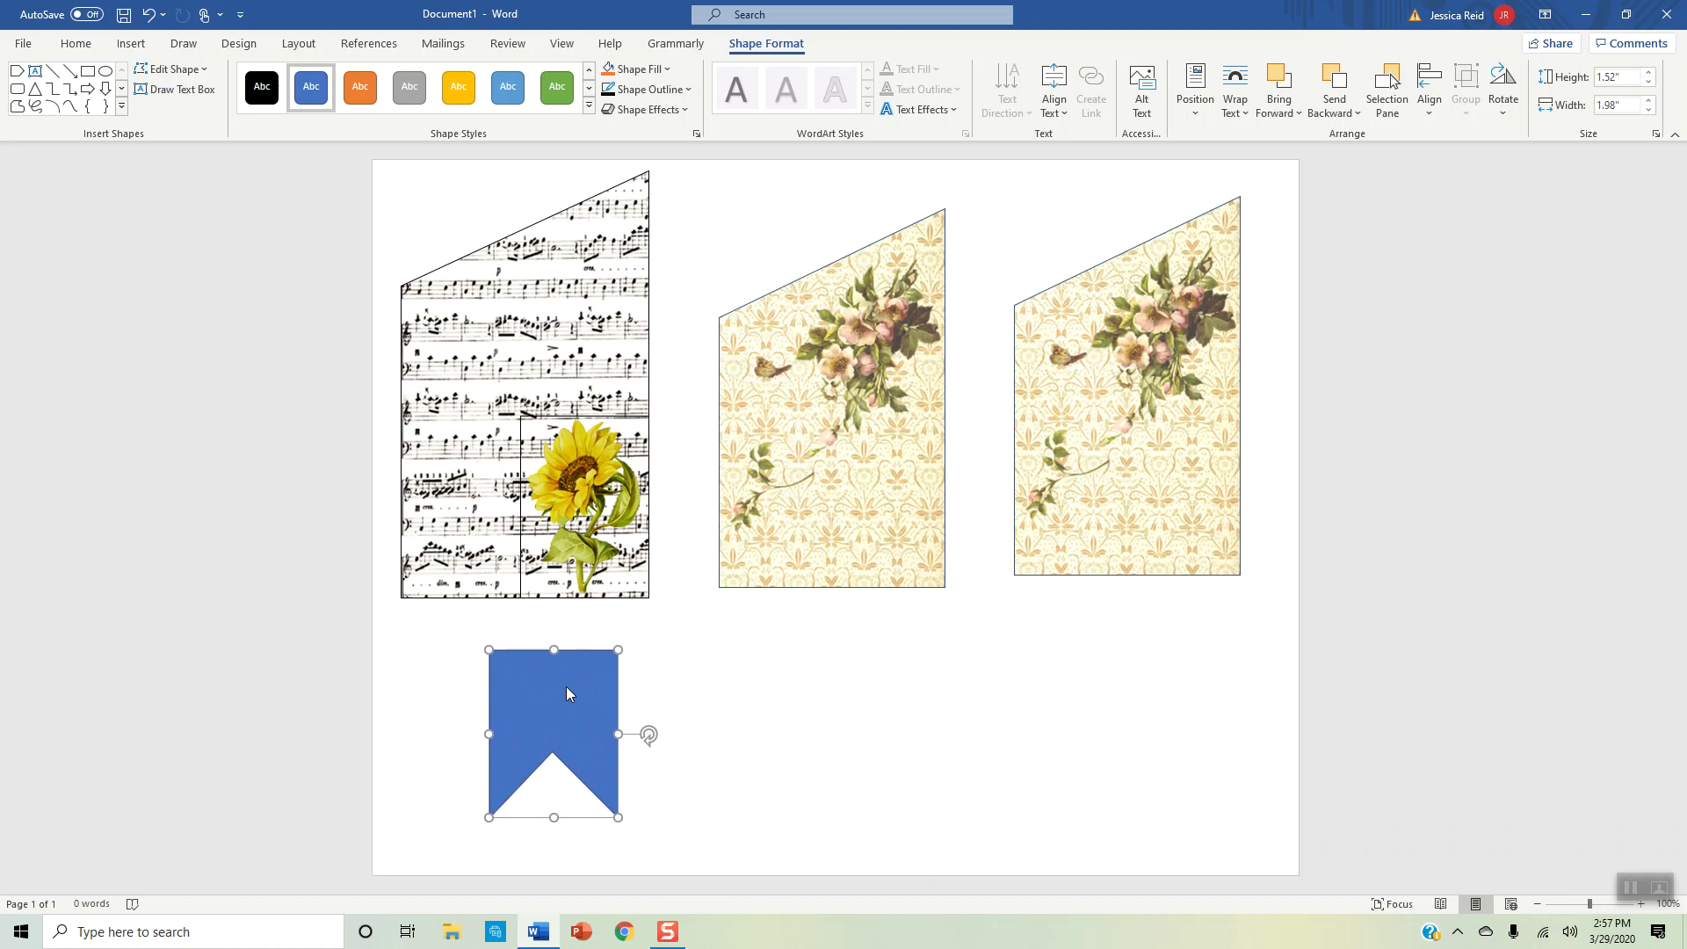
left_click(792, 728)
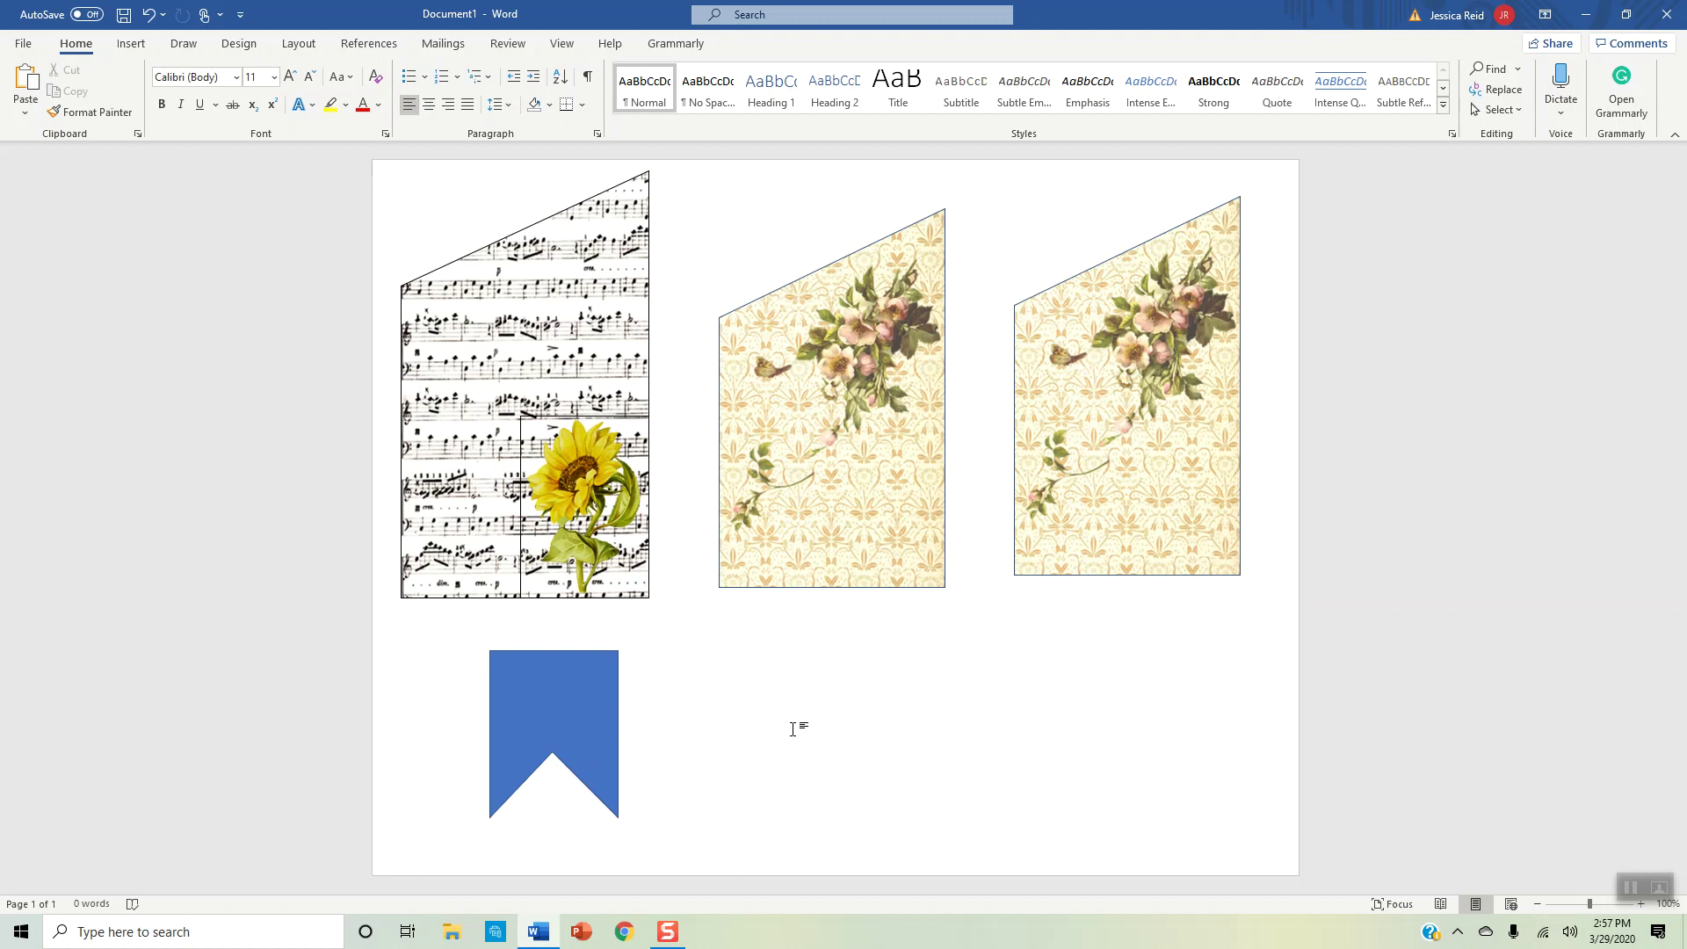
left_click(577, 713)
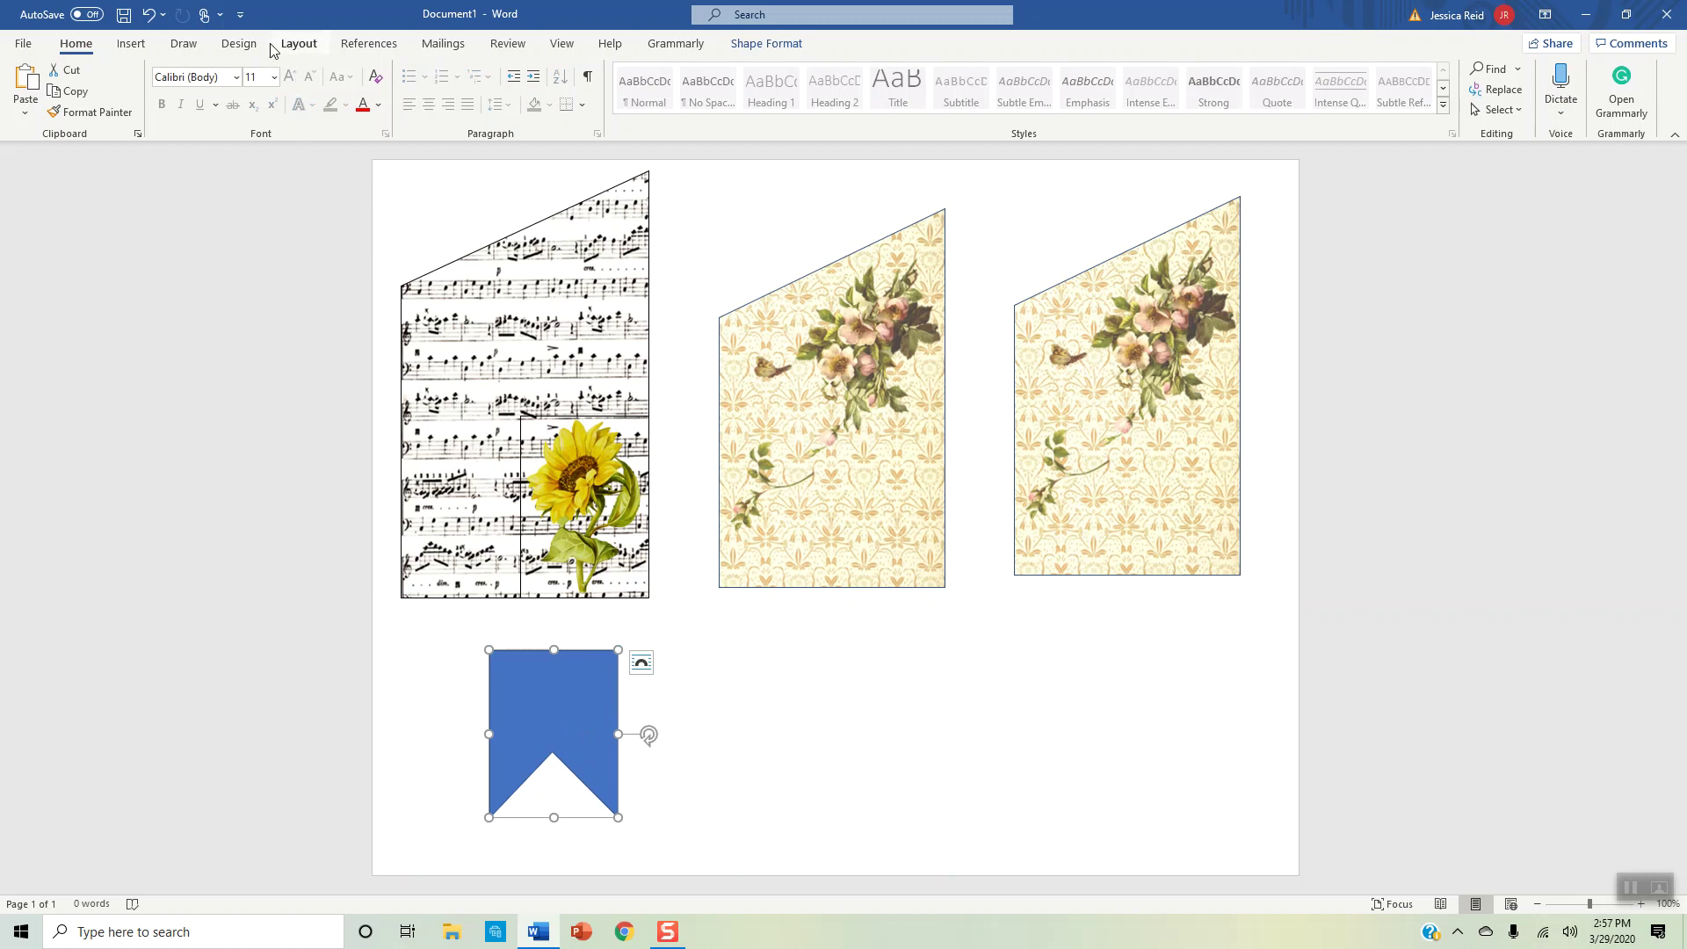
left_click(747, 51)
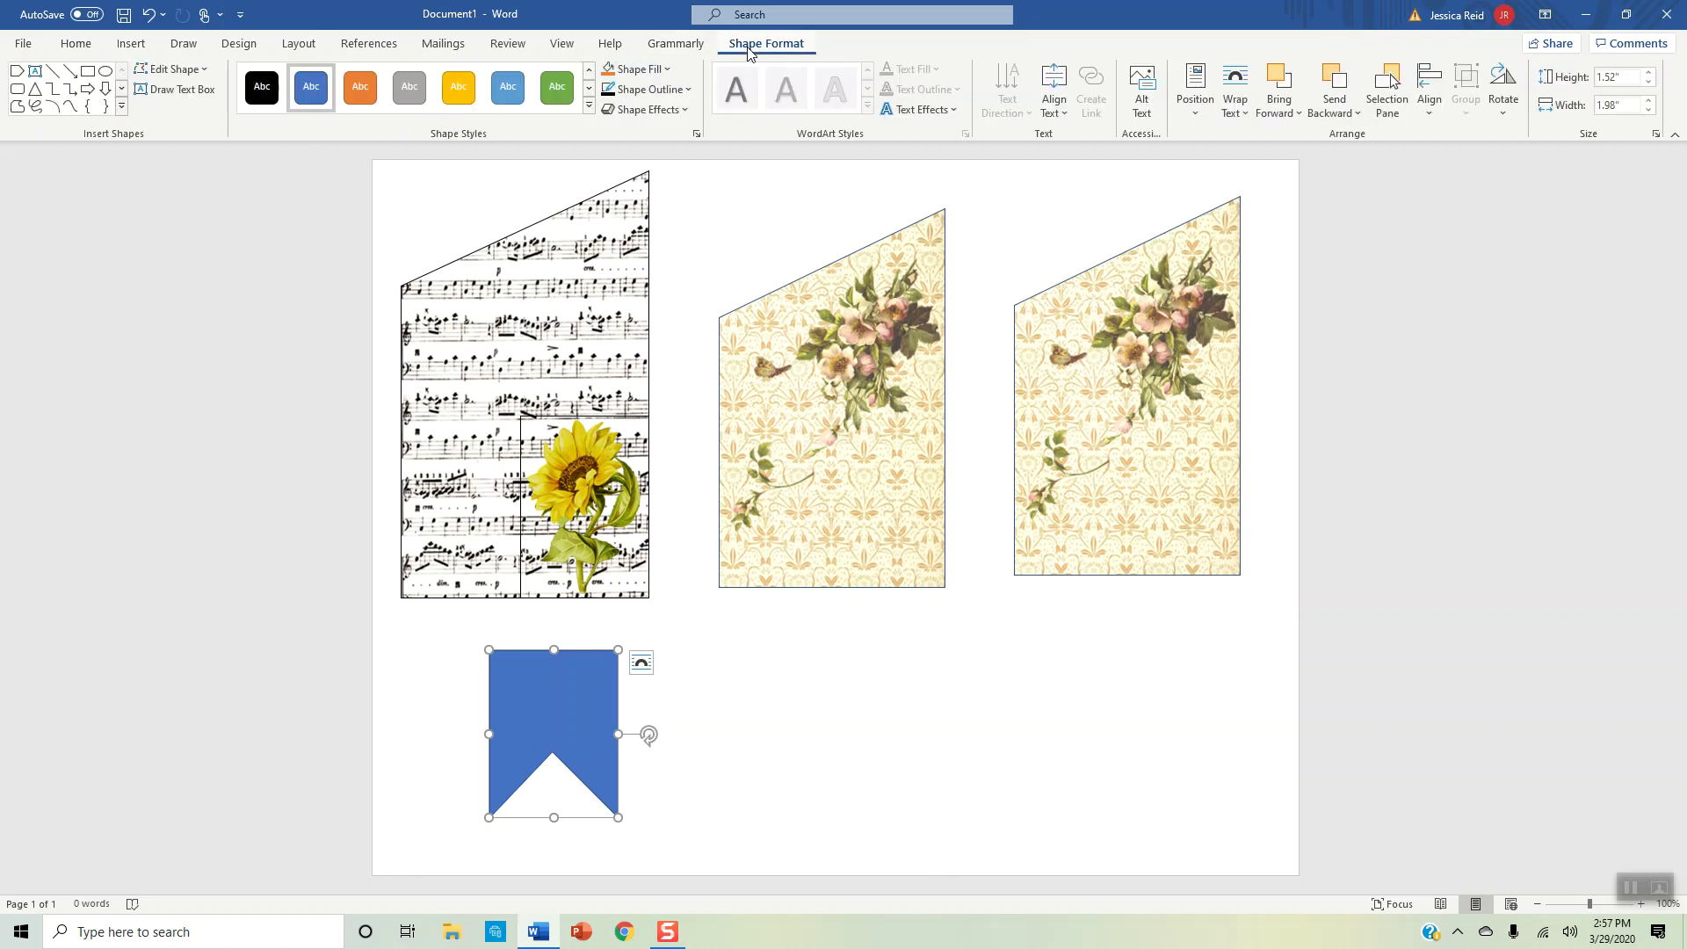
left_click(662, 72)
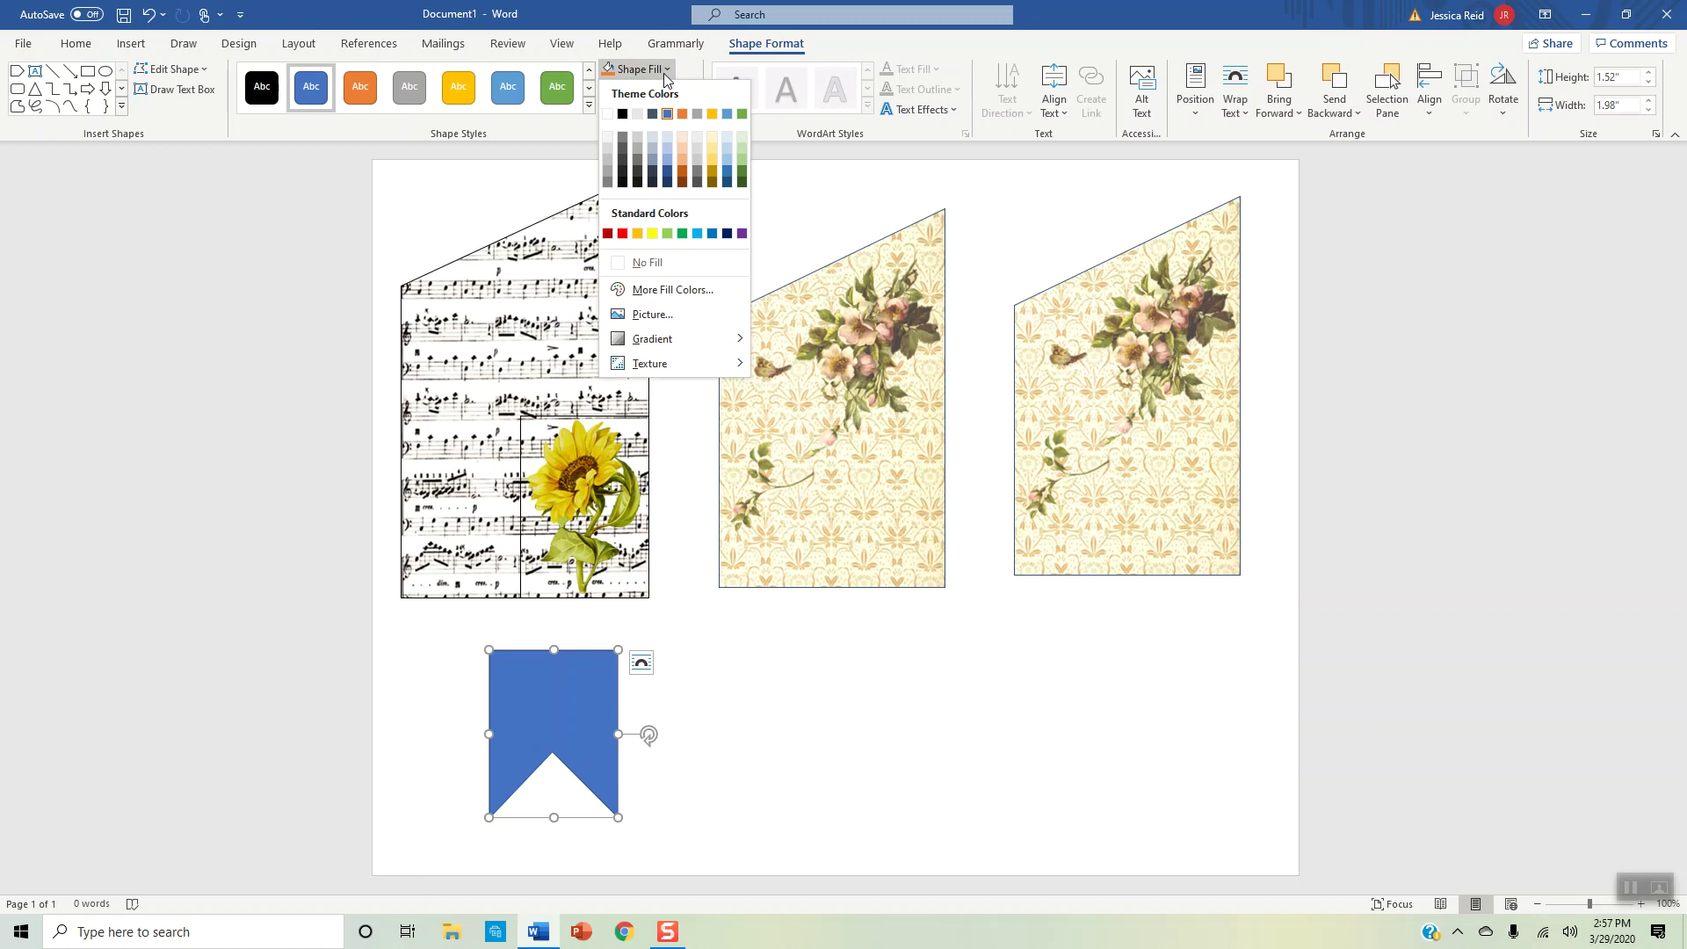
left_click(663, 315)
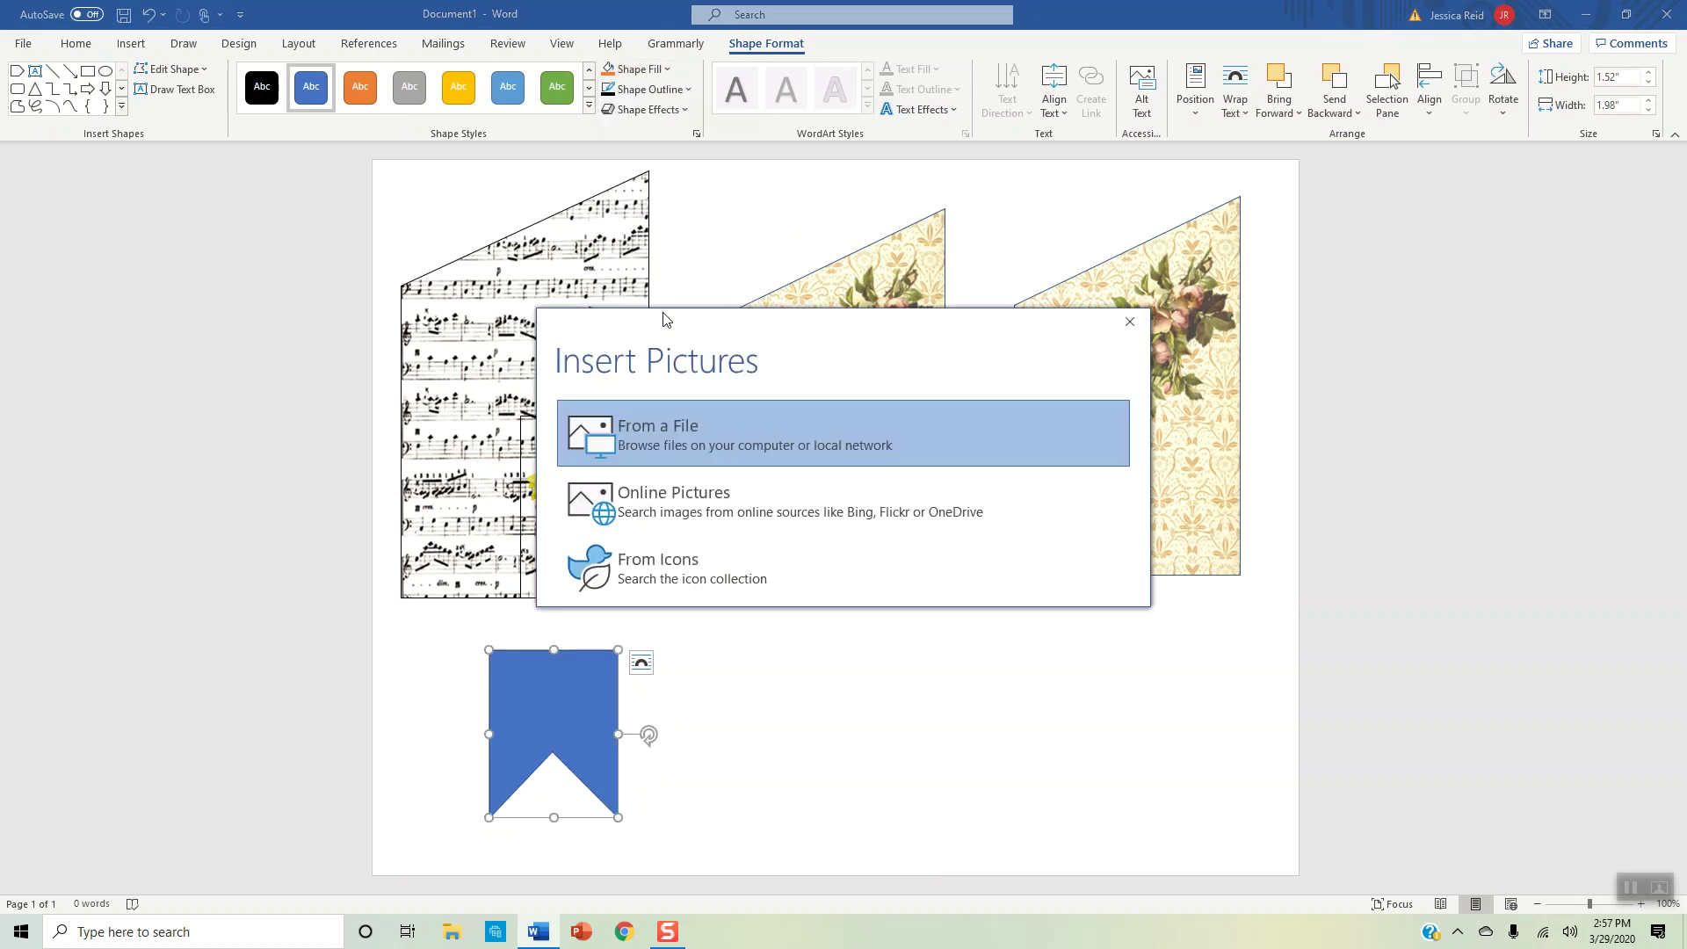
left_click(663, 429)
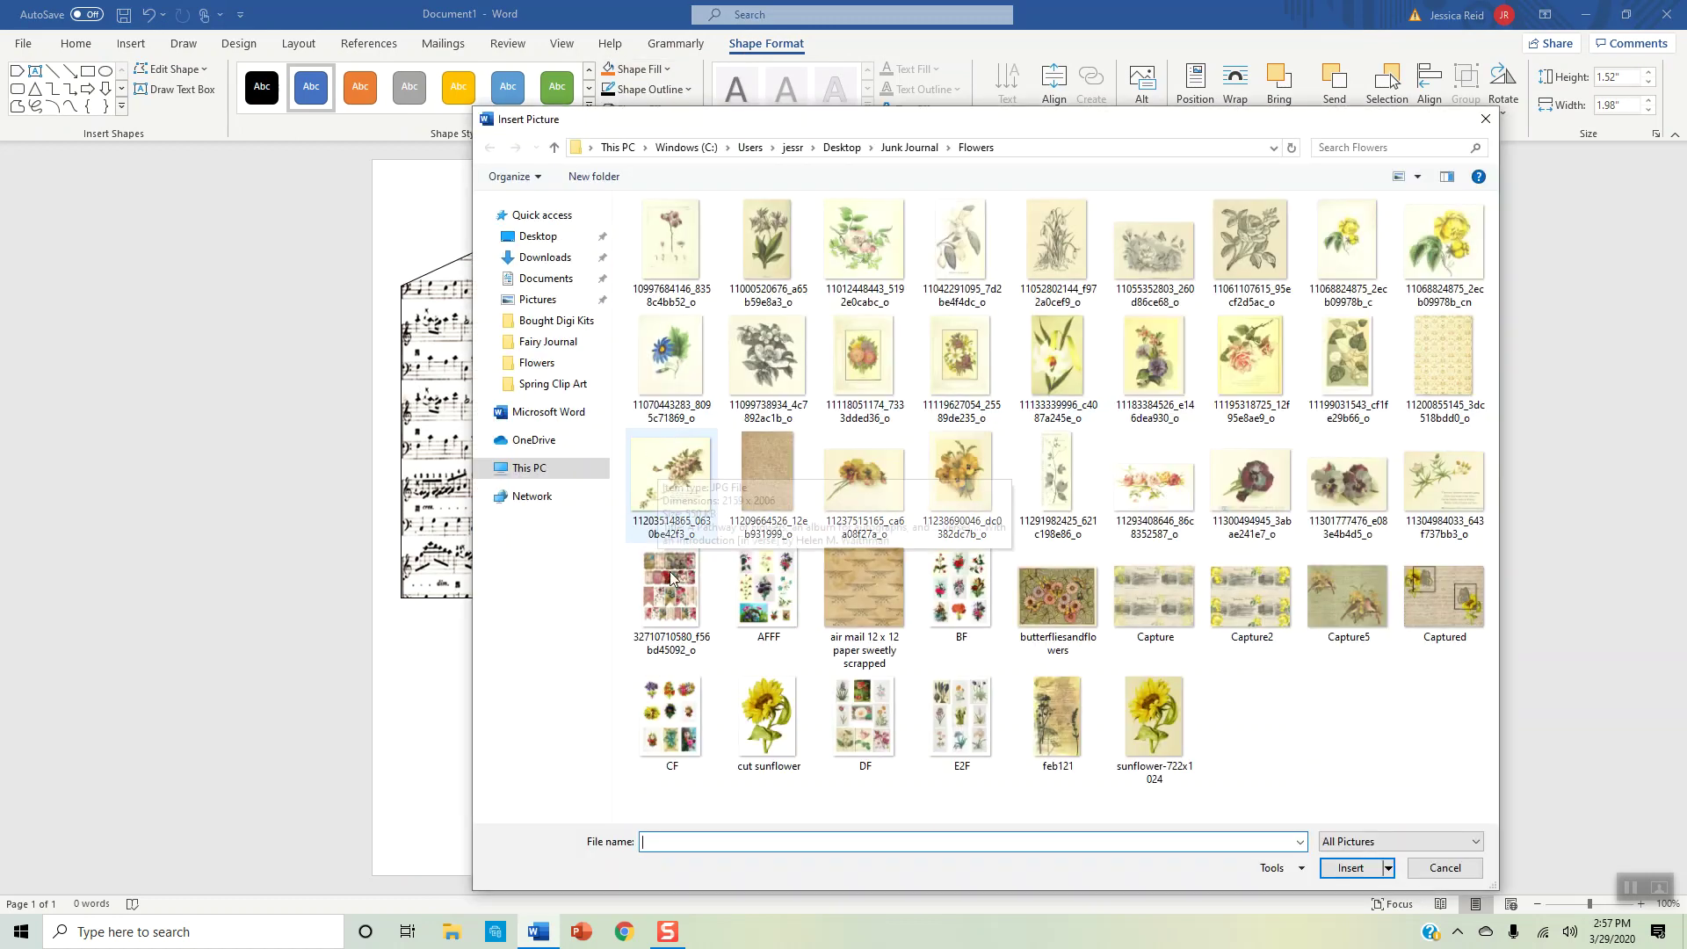
left_click(556, 150)
double_click(698, 277)
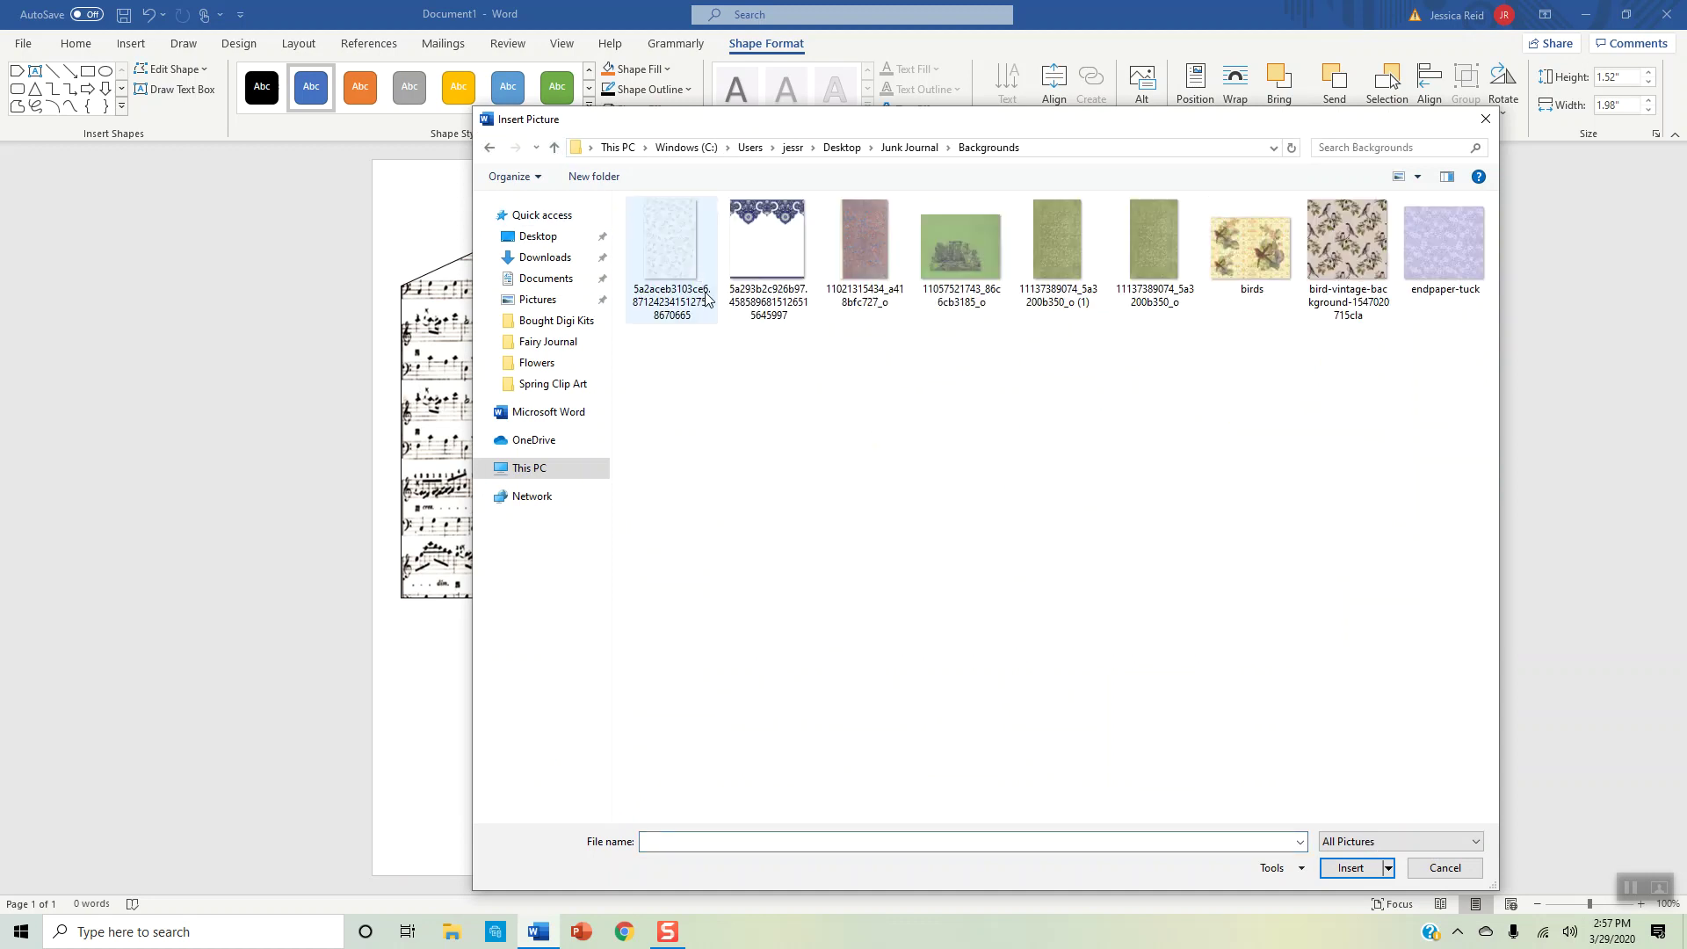
left_click(1374, 253)
left_click(1350, 867)
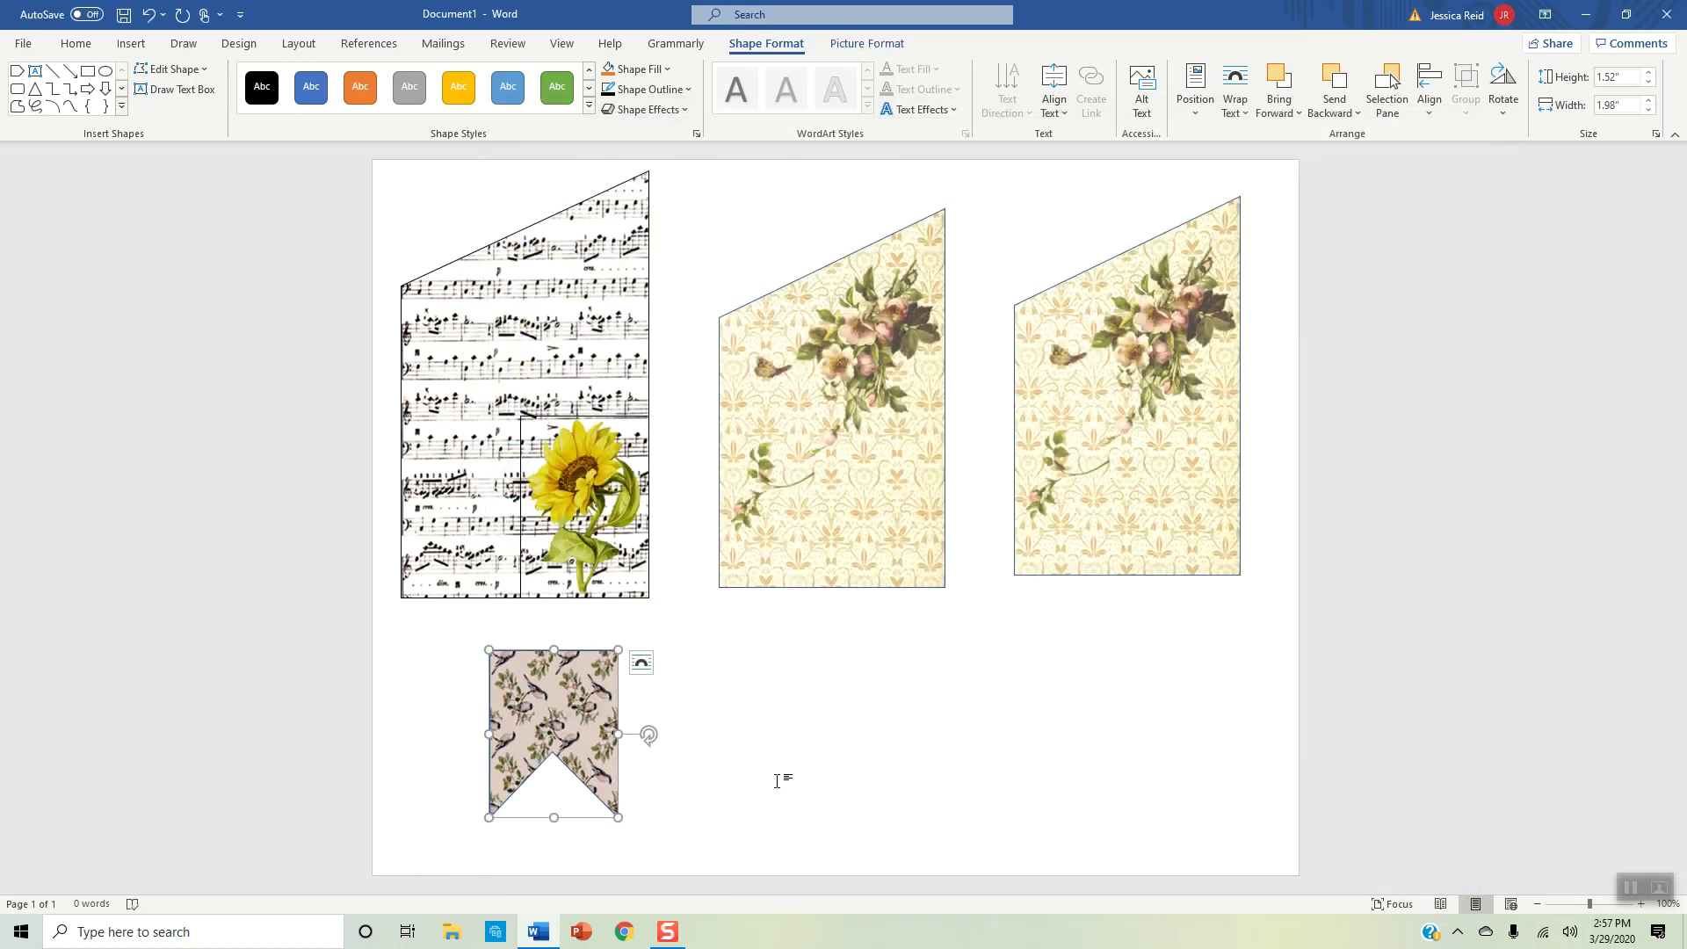
left_click(774, 784)
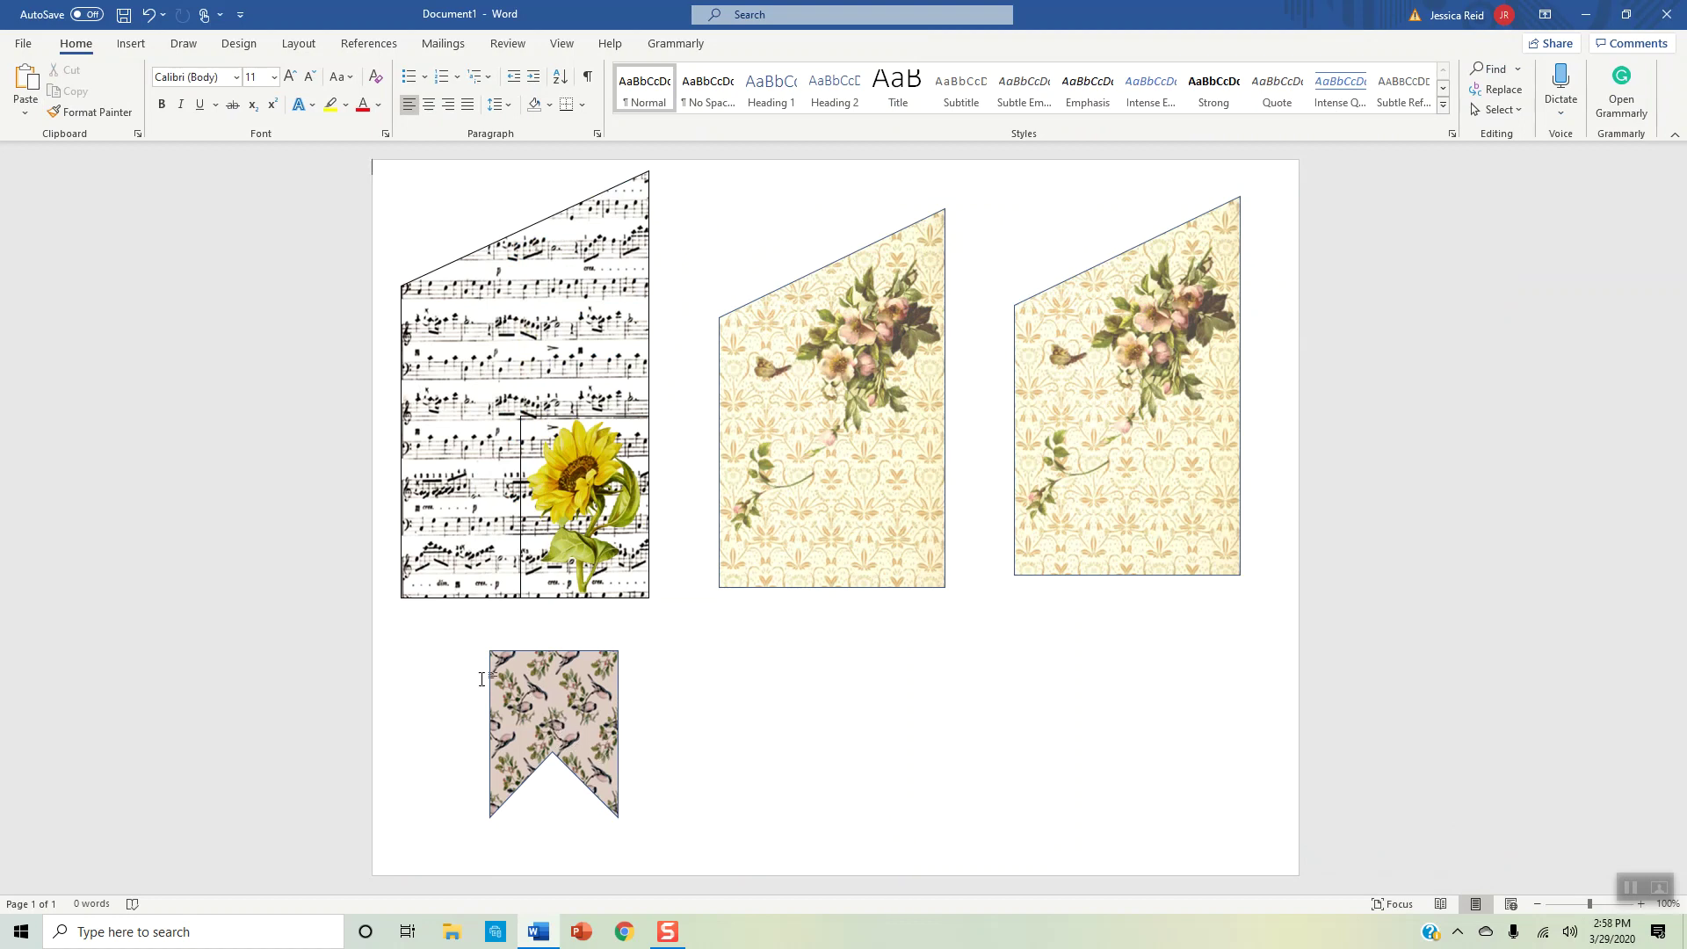
left_click(552, 713)
left_click(859, 727)
- Draw a heart shape about 3.12 inches wide and 2.71 inches high in the empty area below the floral pockets
left_click(134, 49)
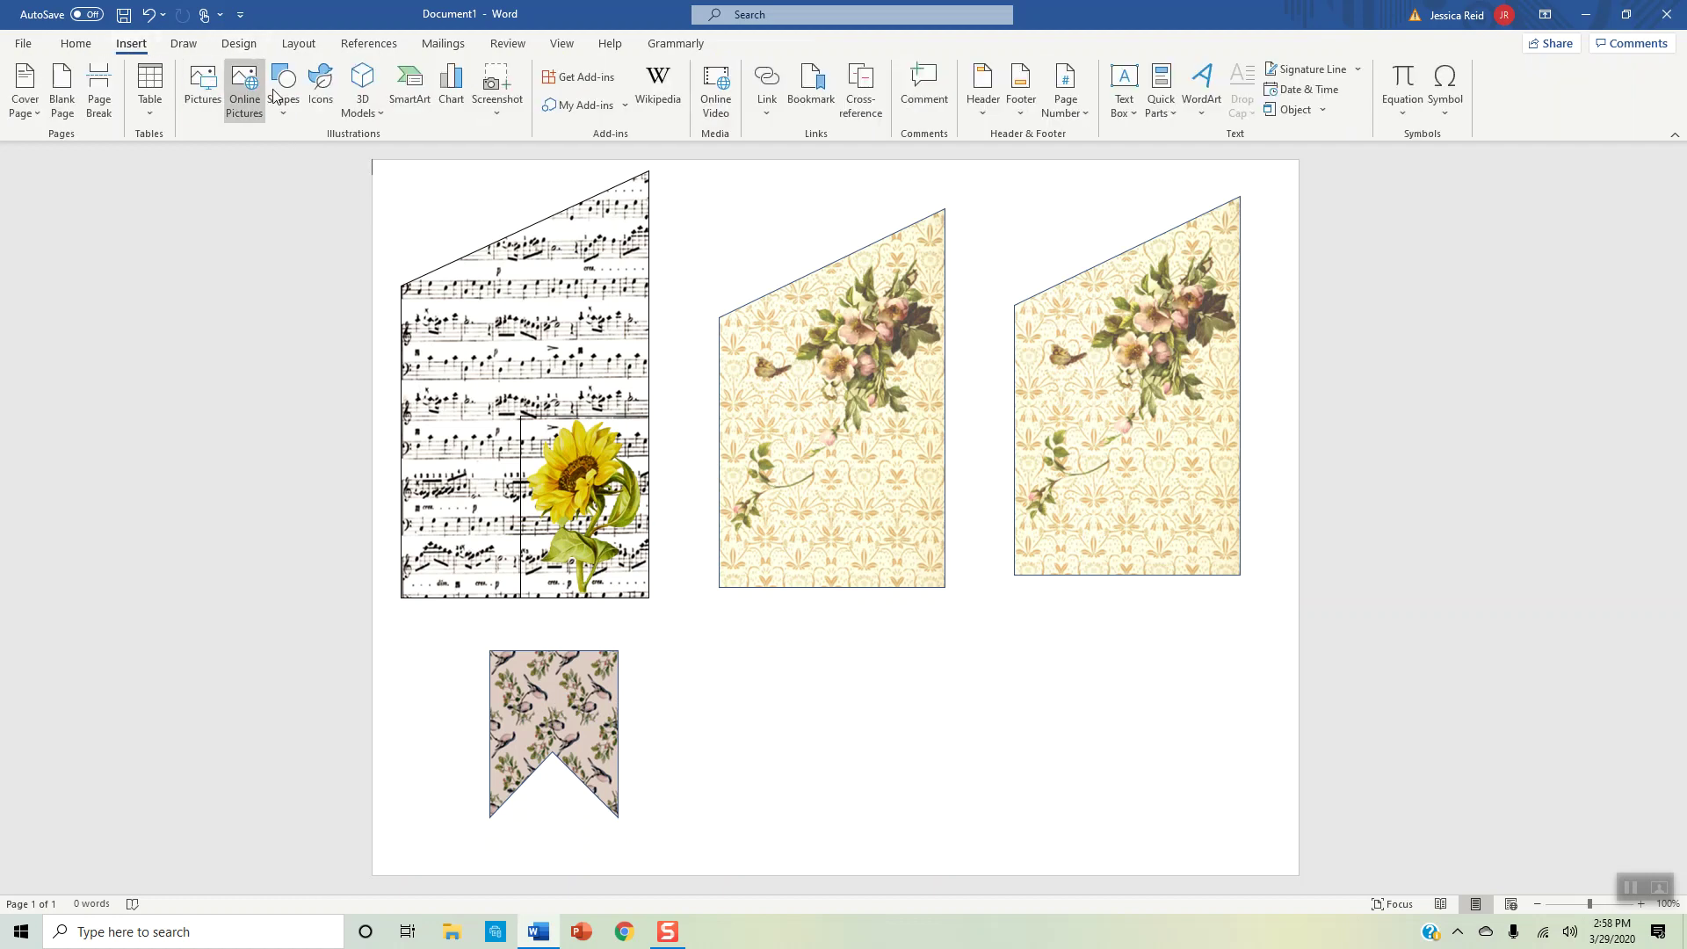
left_click(294, 110)
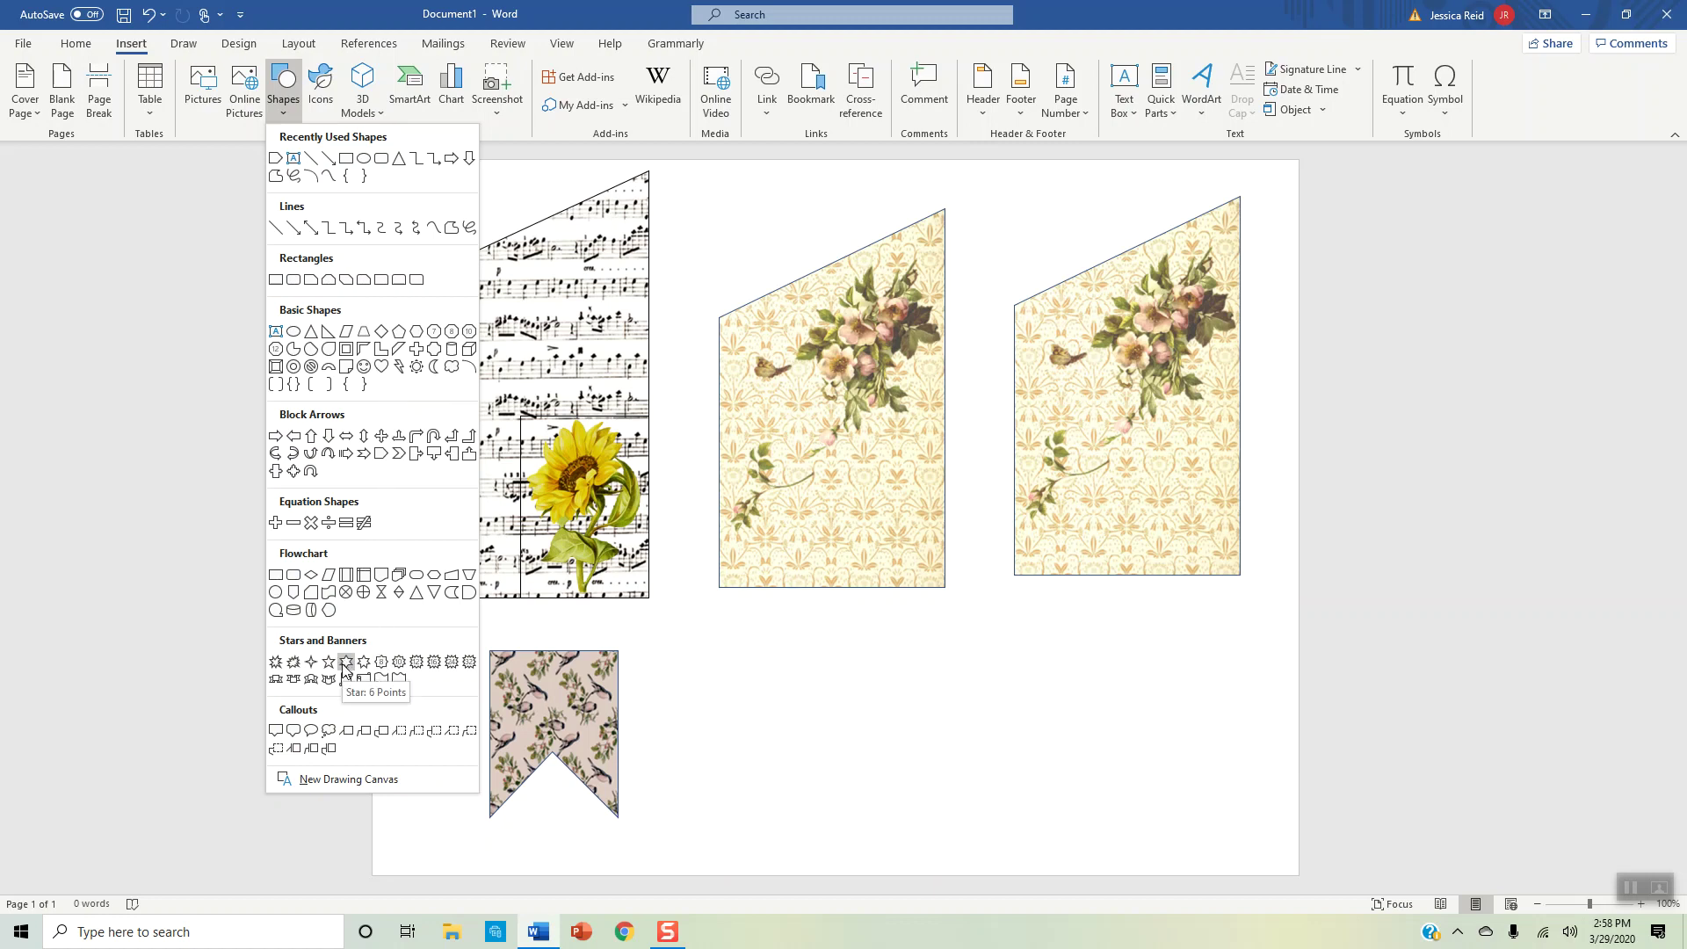
left_click(378, 364)
mouse_move(769, 634)
left_mouse_down()
mouse_move(967, 847)
mouse_move(1032, 863)
left_mouse_up()
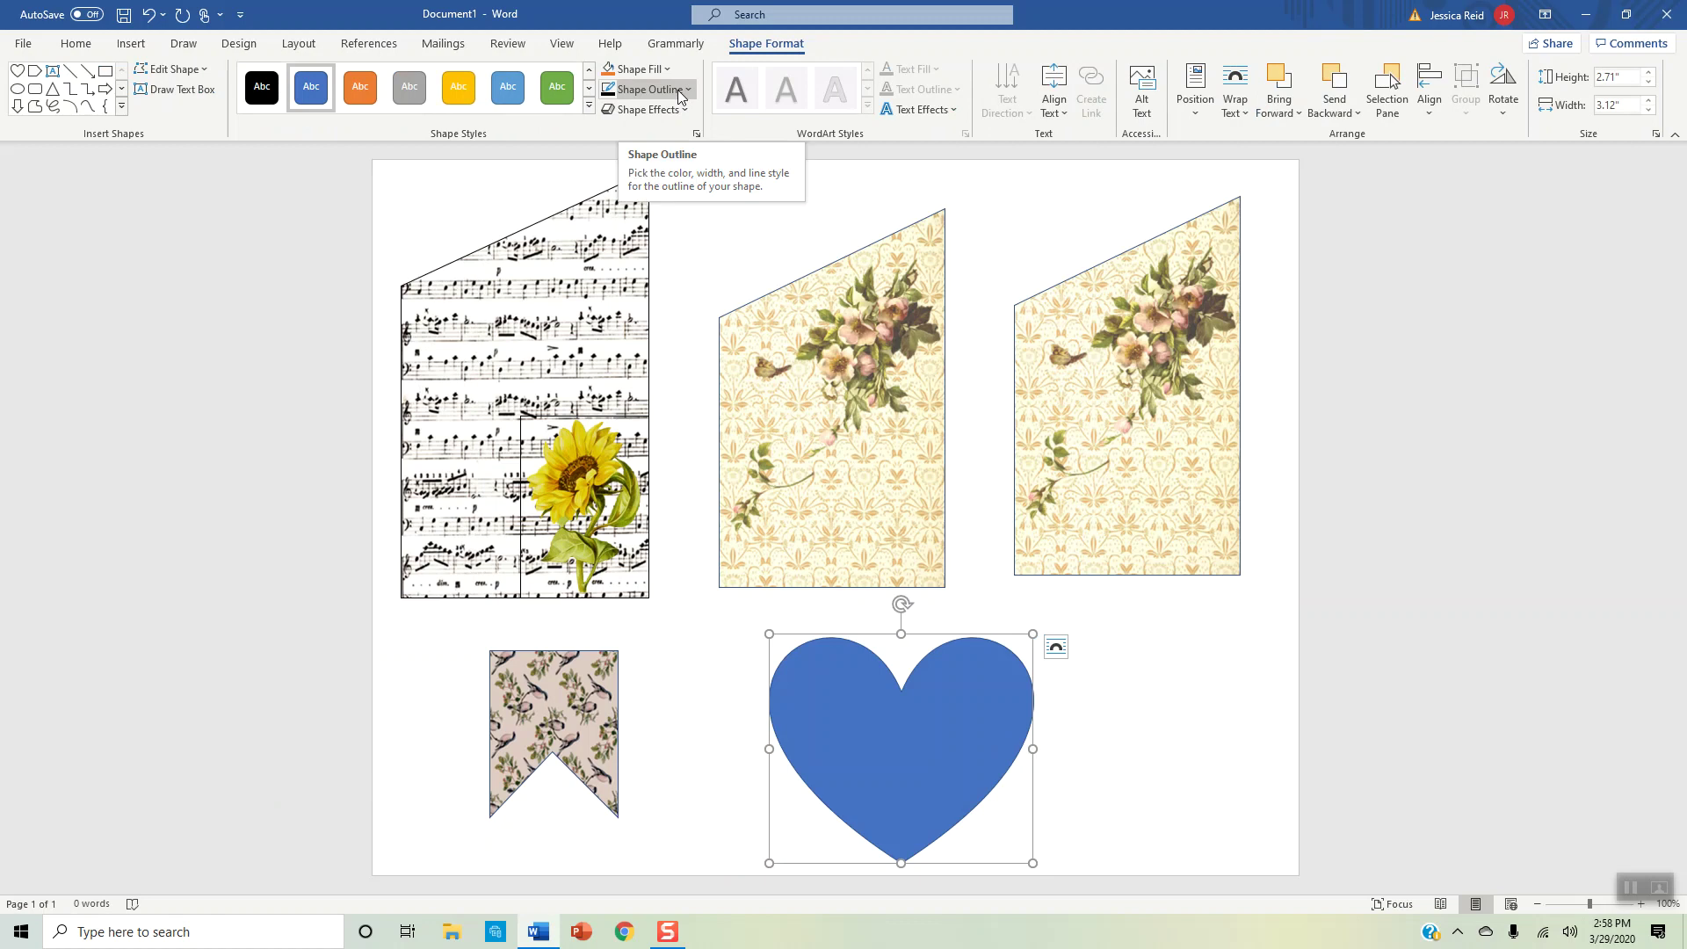
left_click(665, 76)
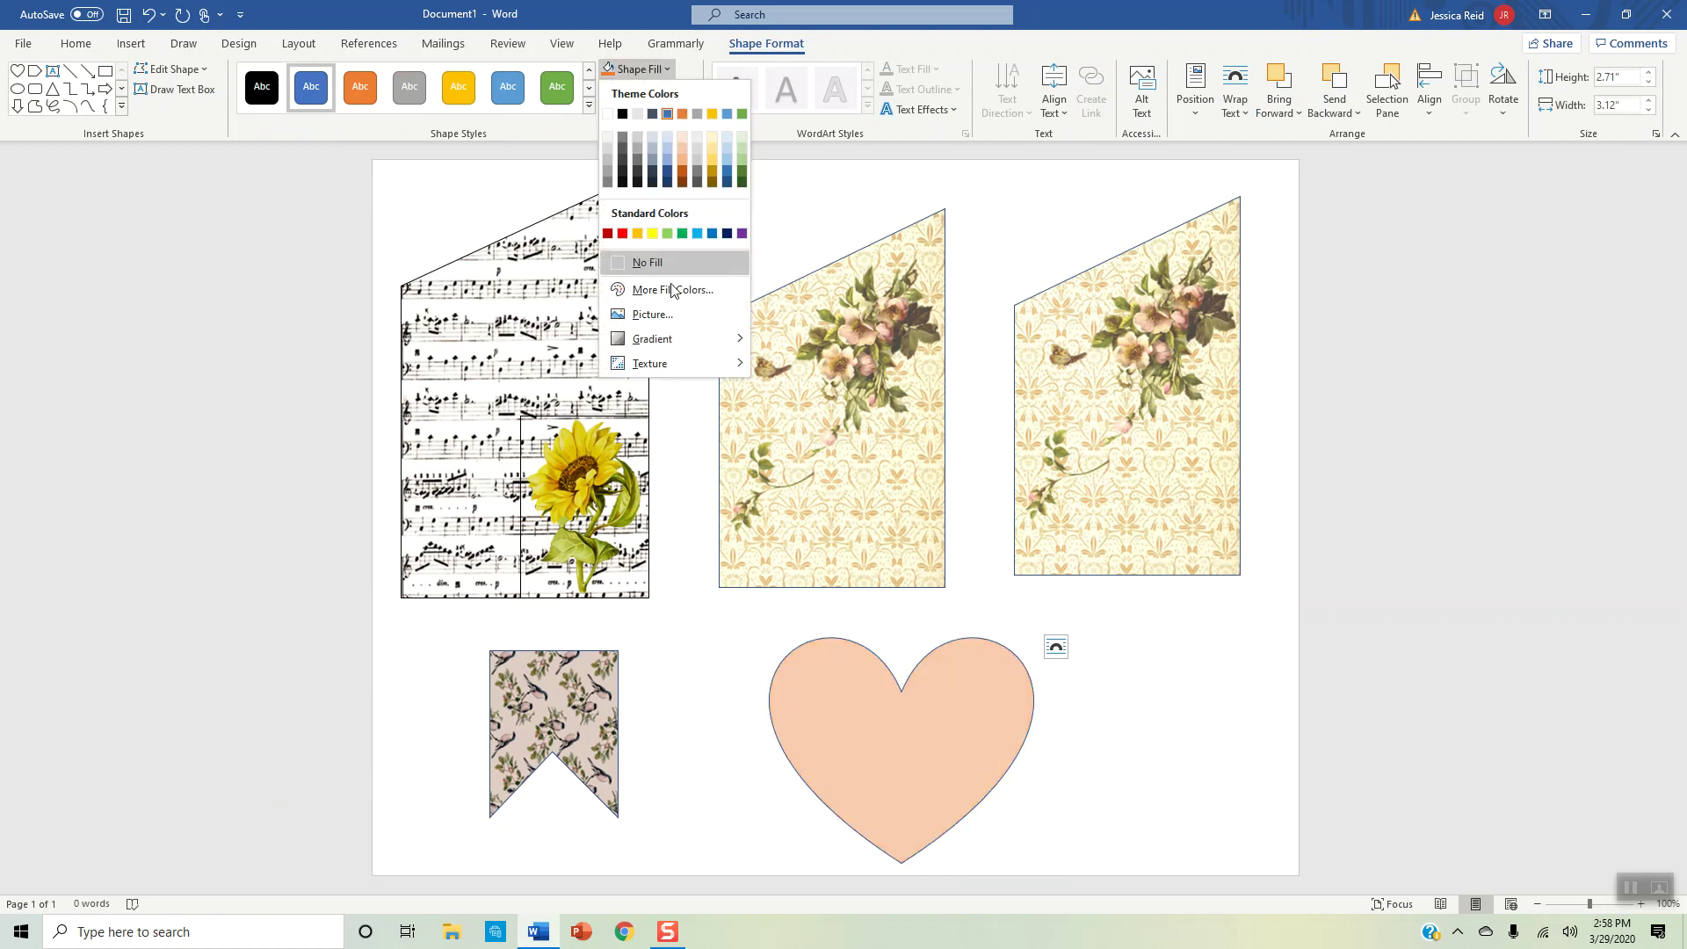
left_click(669, 314)
left_click(698, 429)
left_click(1335, 233)
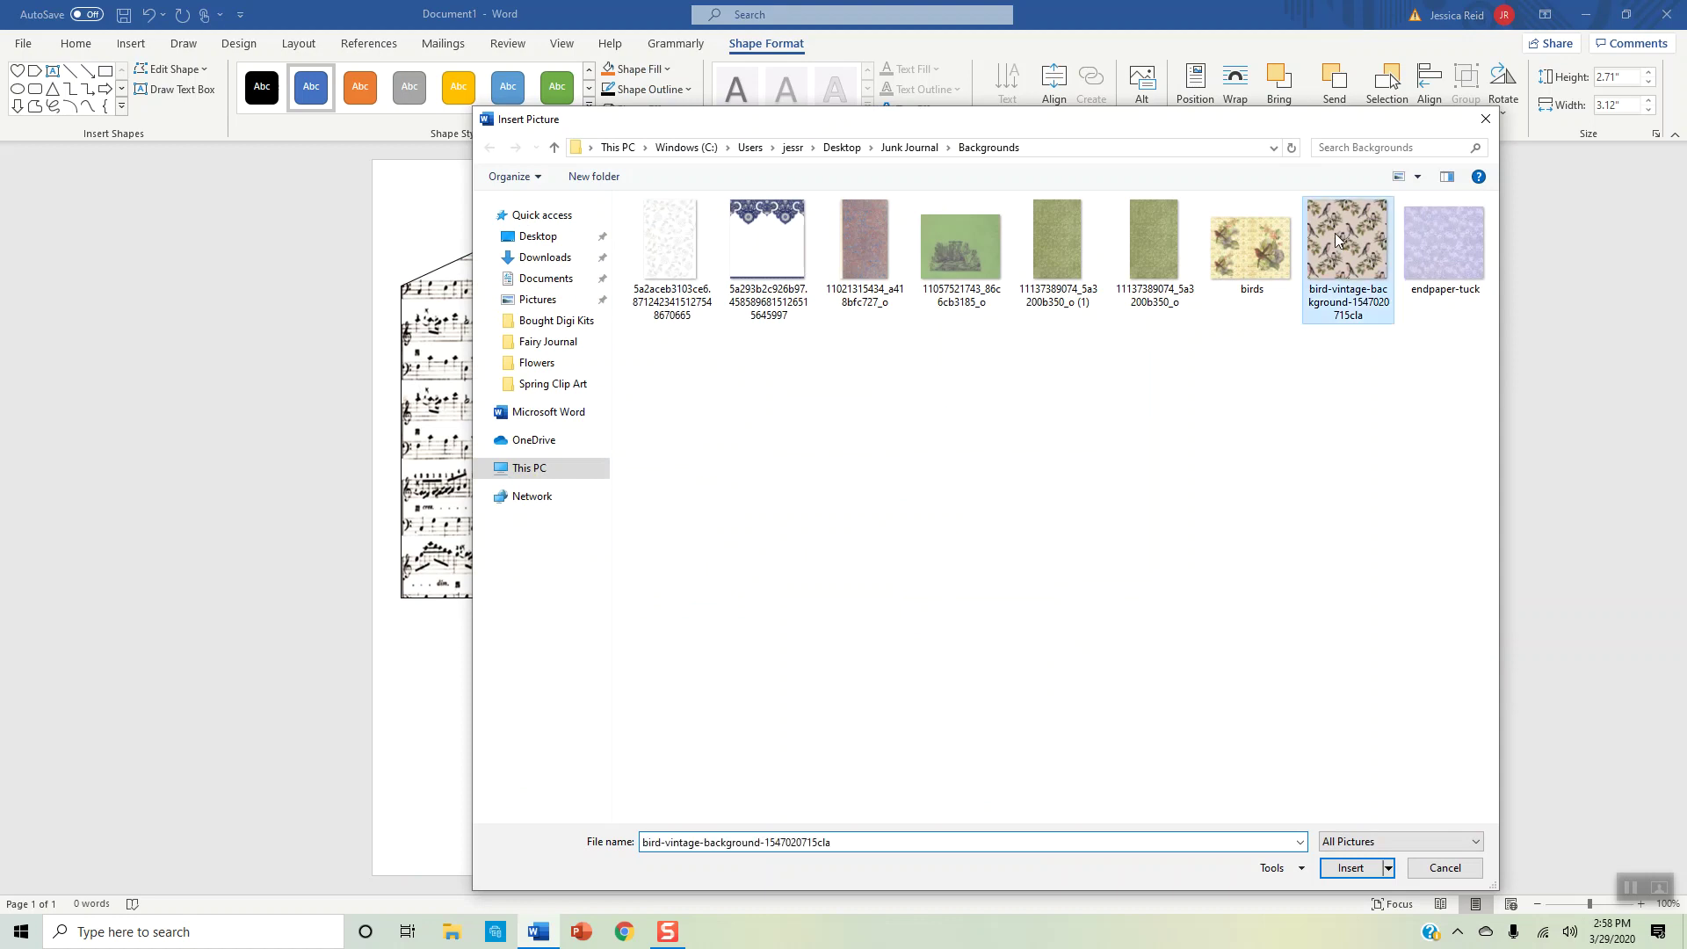
left_click(1357, 870)
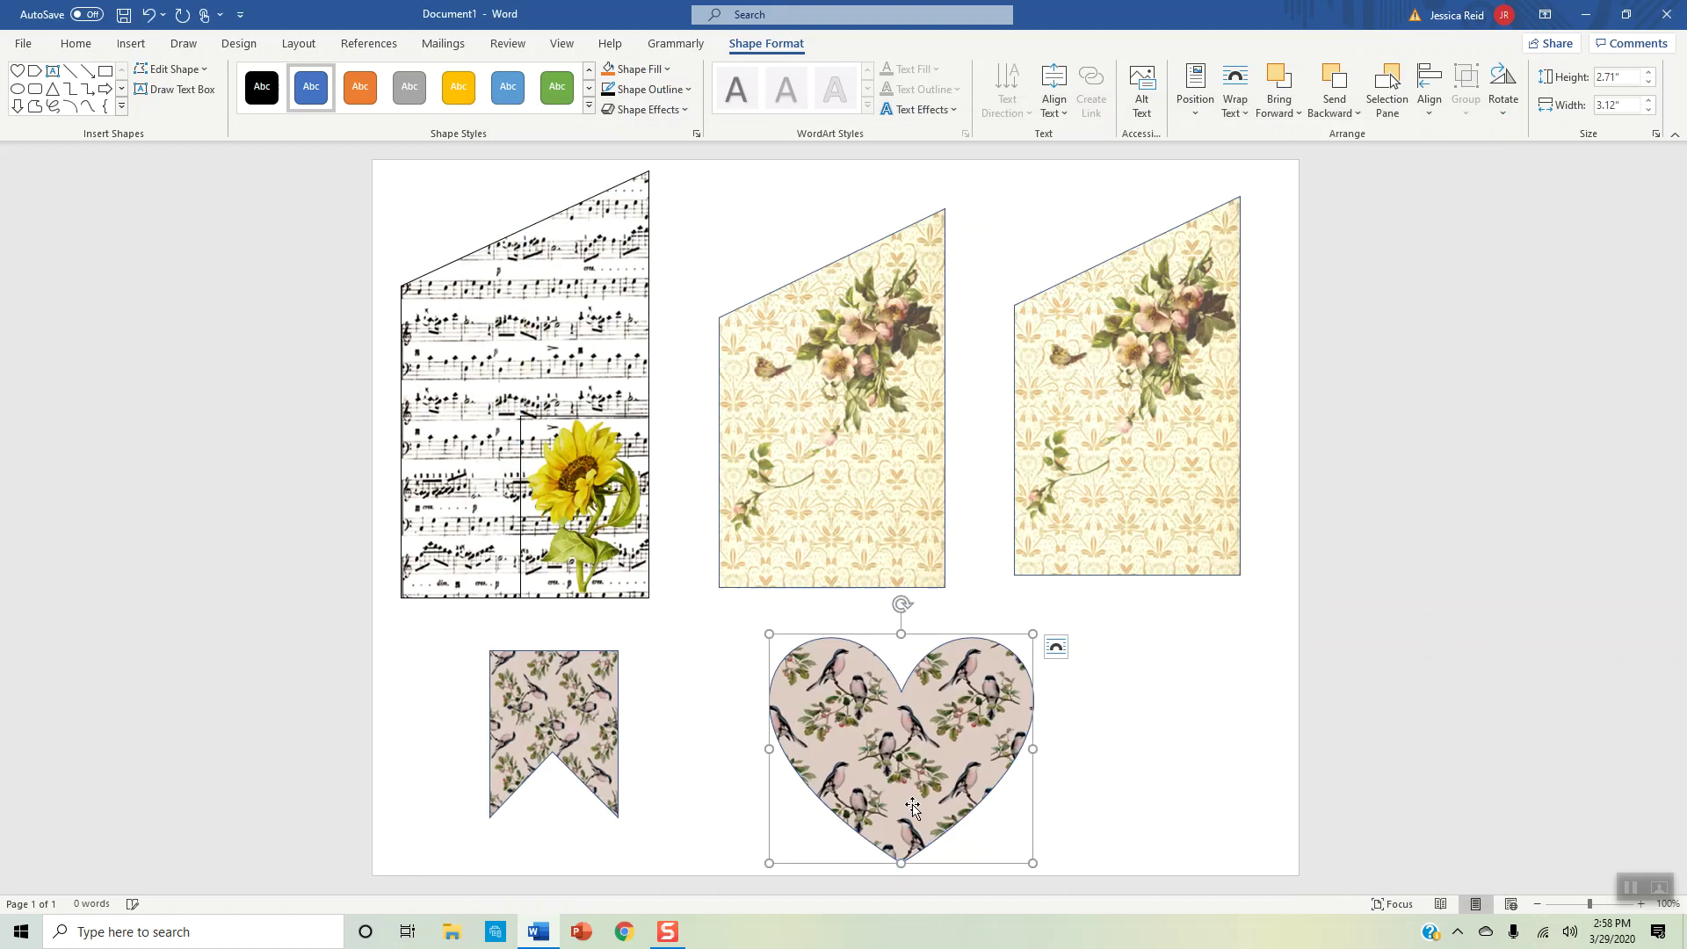
left_click(1096, 826)
- Move the heart closer to the bird-patterned notched banner and delete the banner
left_click_drag(863, 742, 750, 721)
left_click(953, 773)
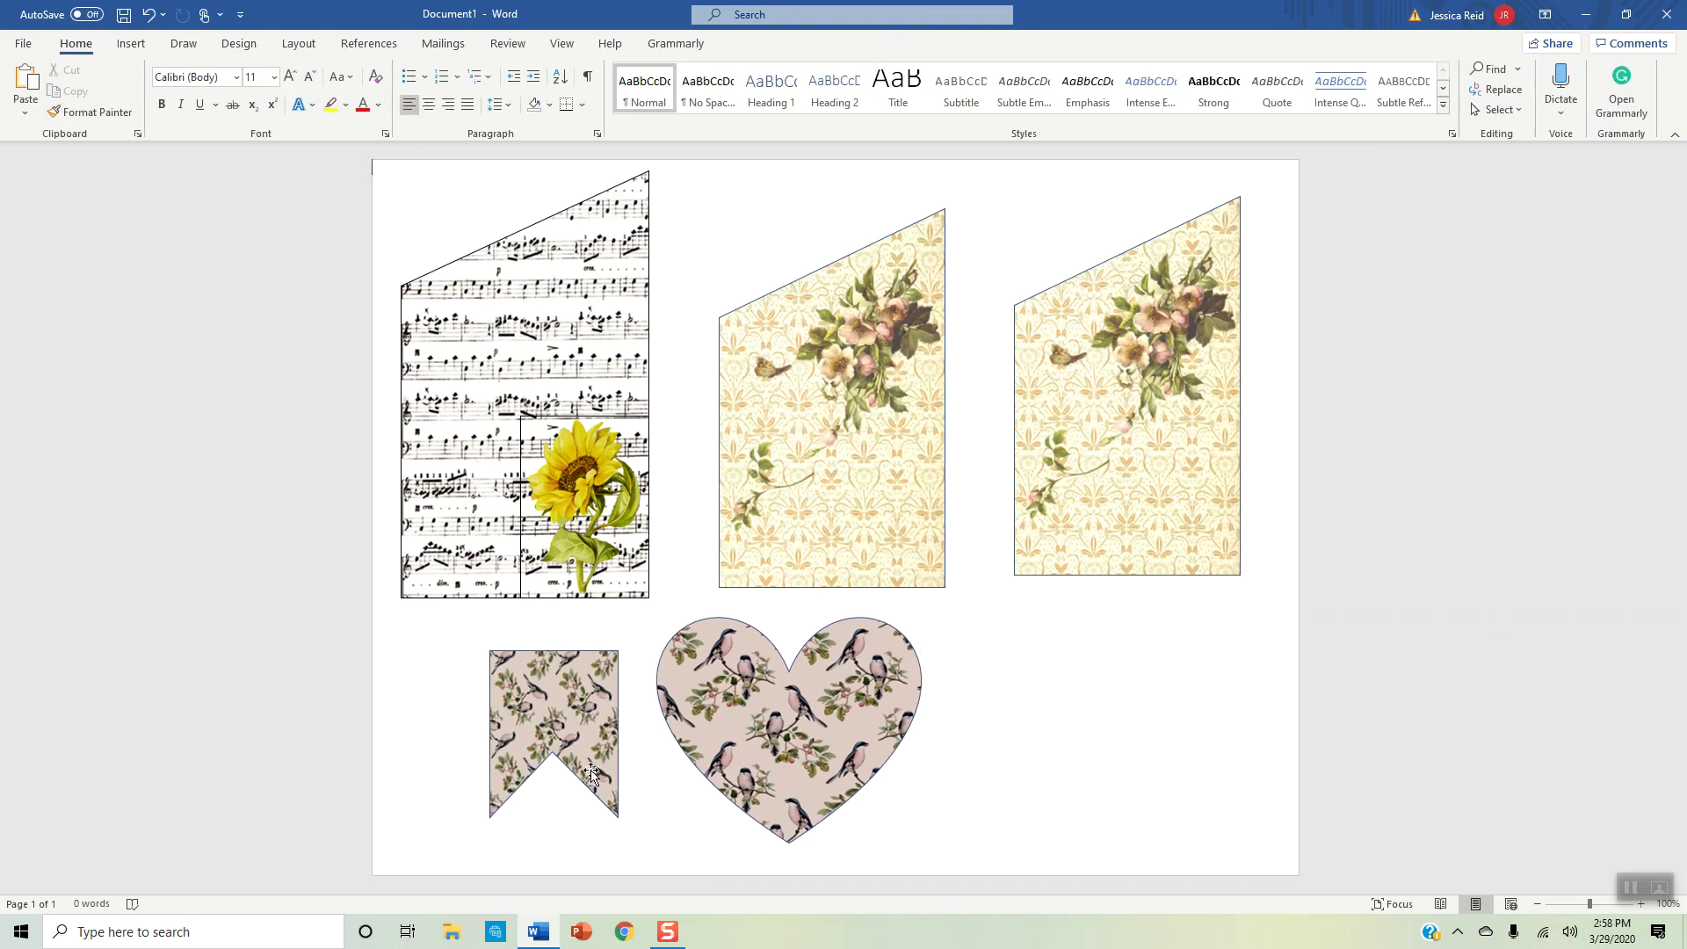
left_click(571, 741)
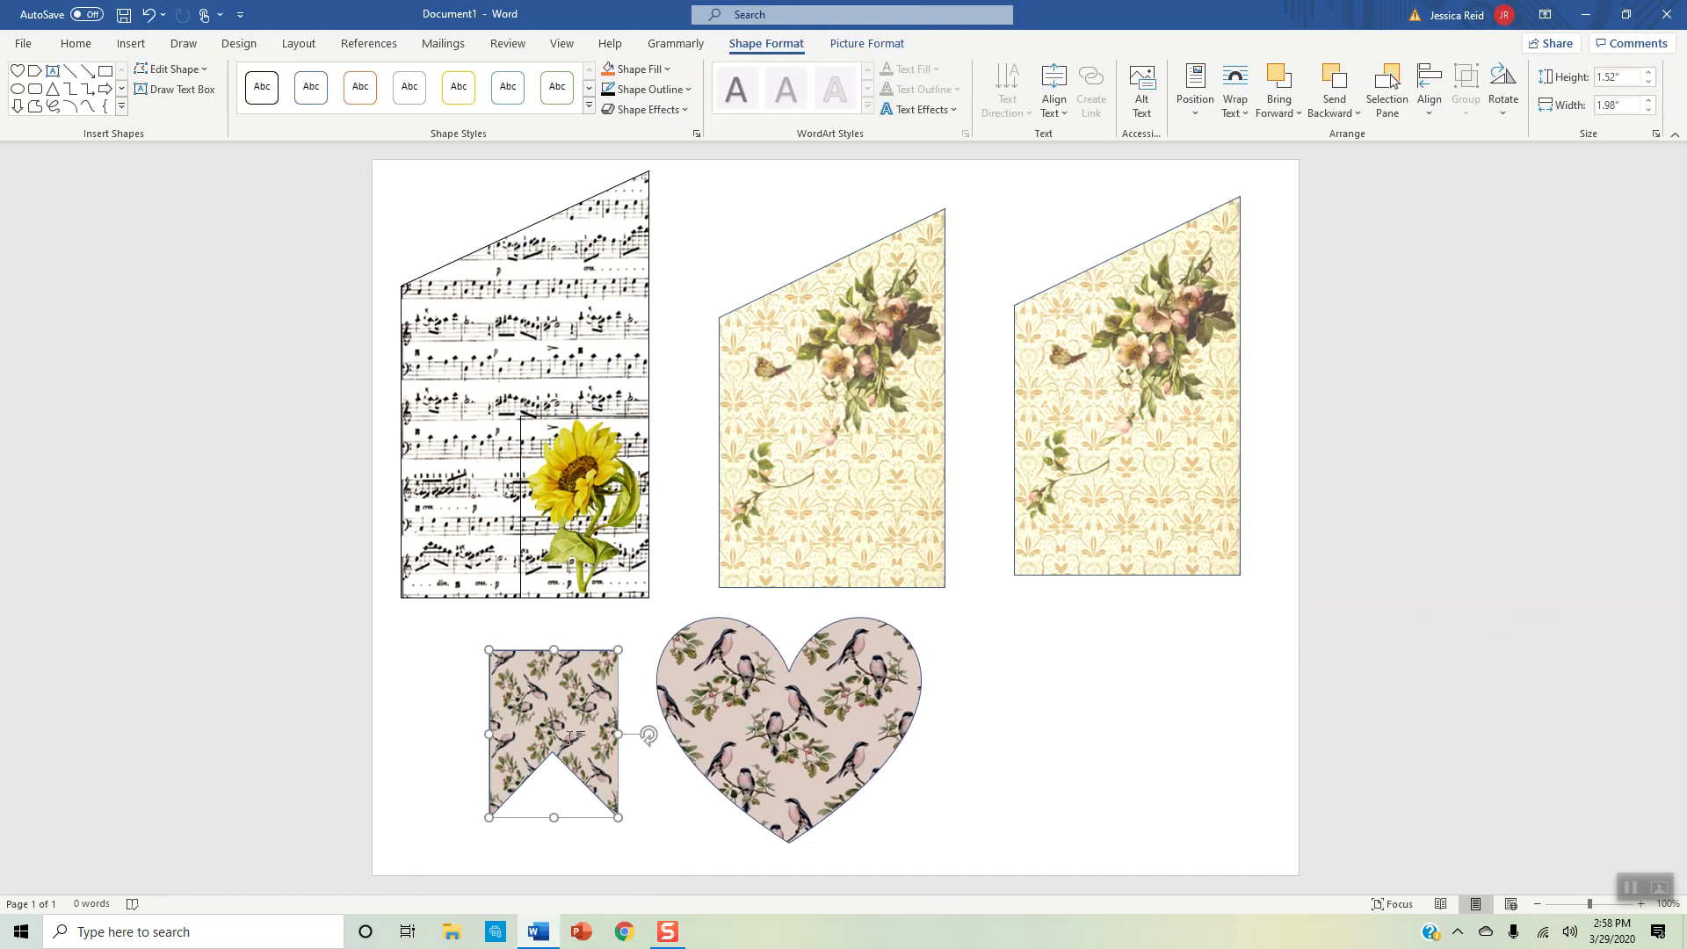
key("Delete")
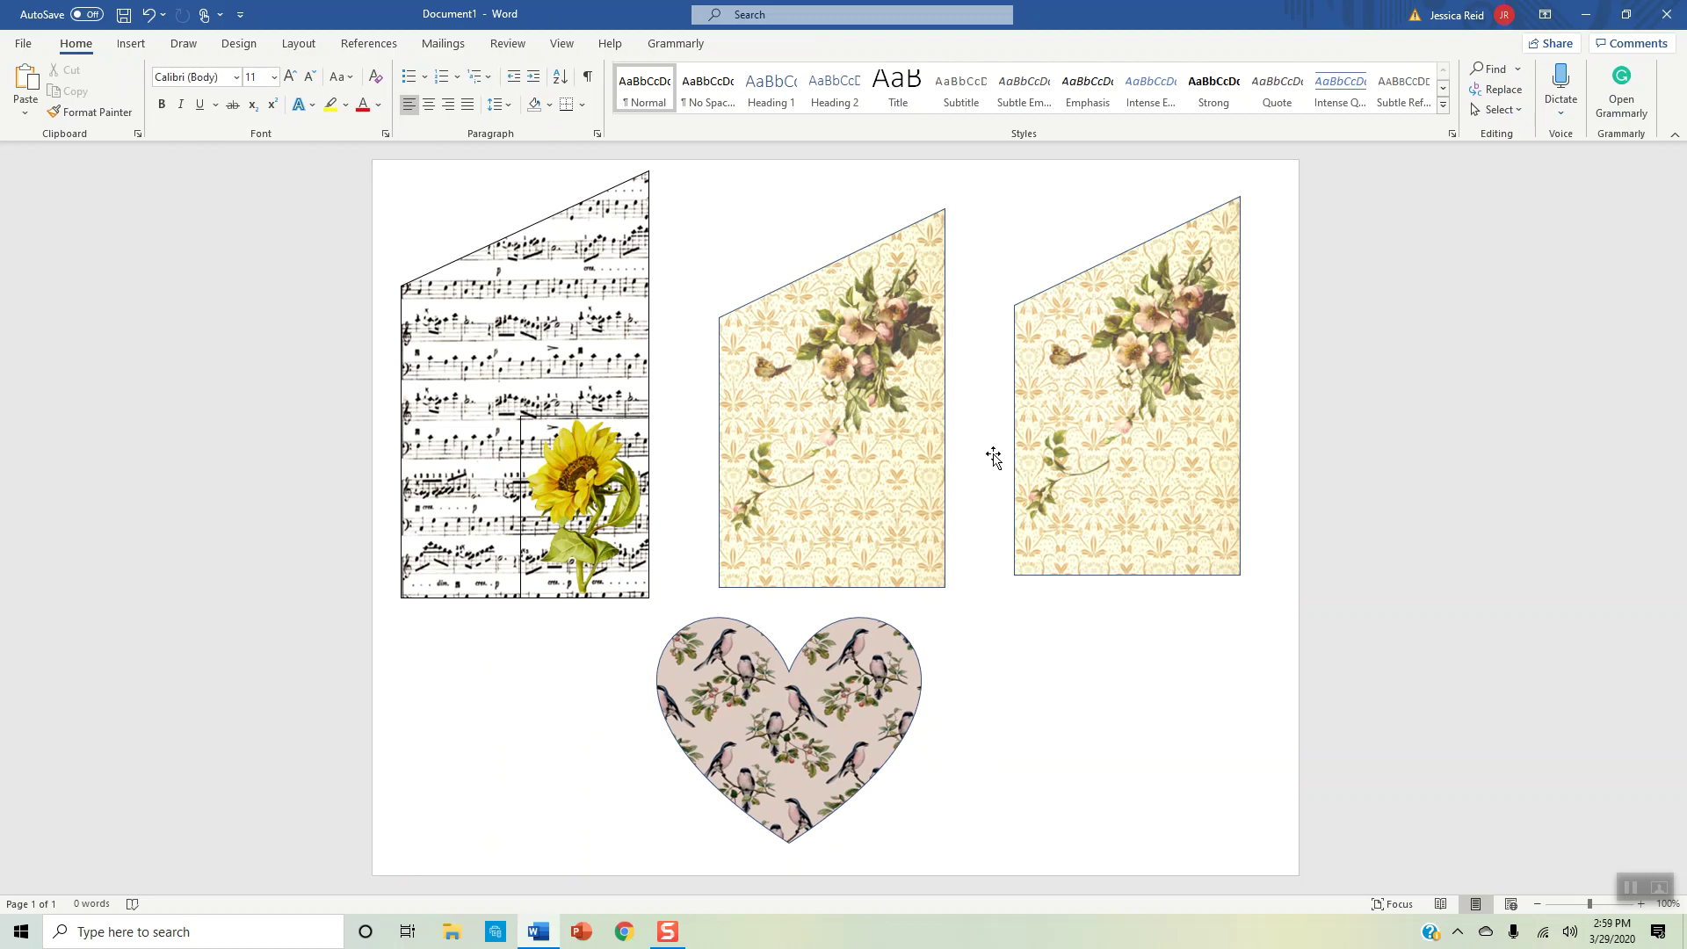
- Place the heart directly below the sheet-music pocket and reposition the floral copy level with the original floral pocket, slightly farther to its right
left_click_drag(1147, 413, 1195, 696)
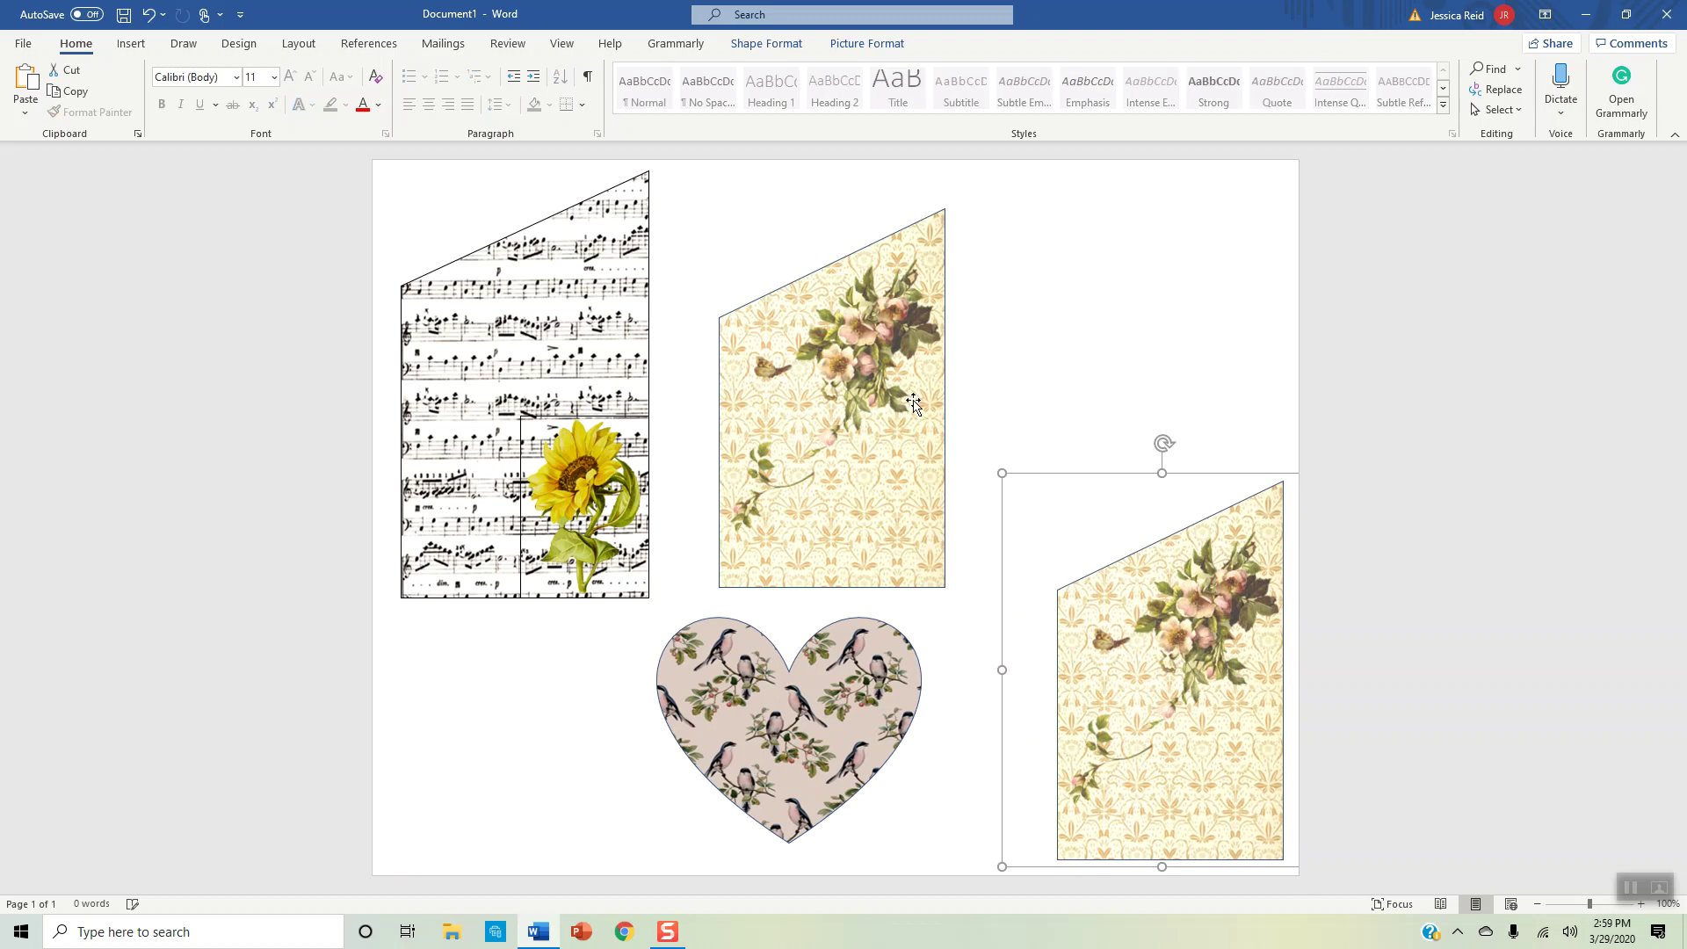
left_click_drag(818, 722, 582, 725)
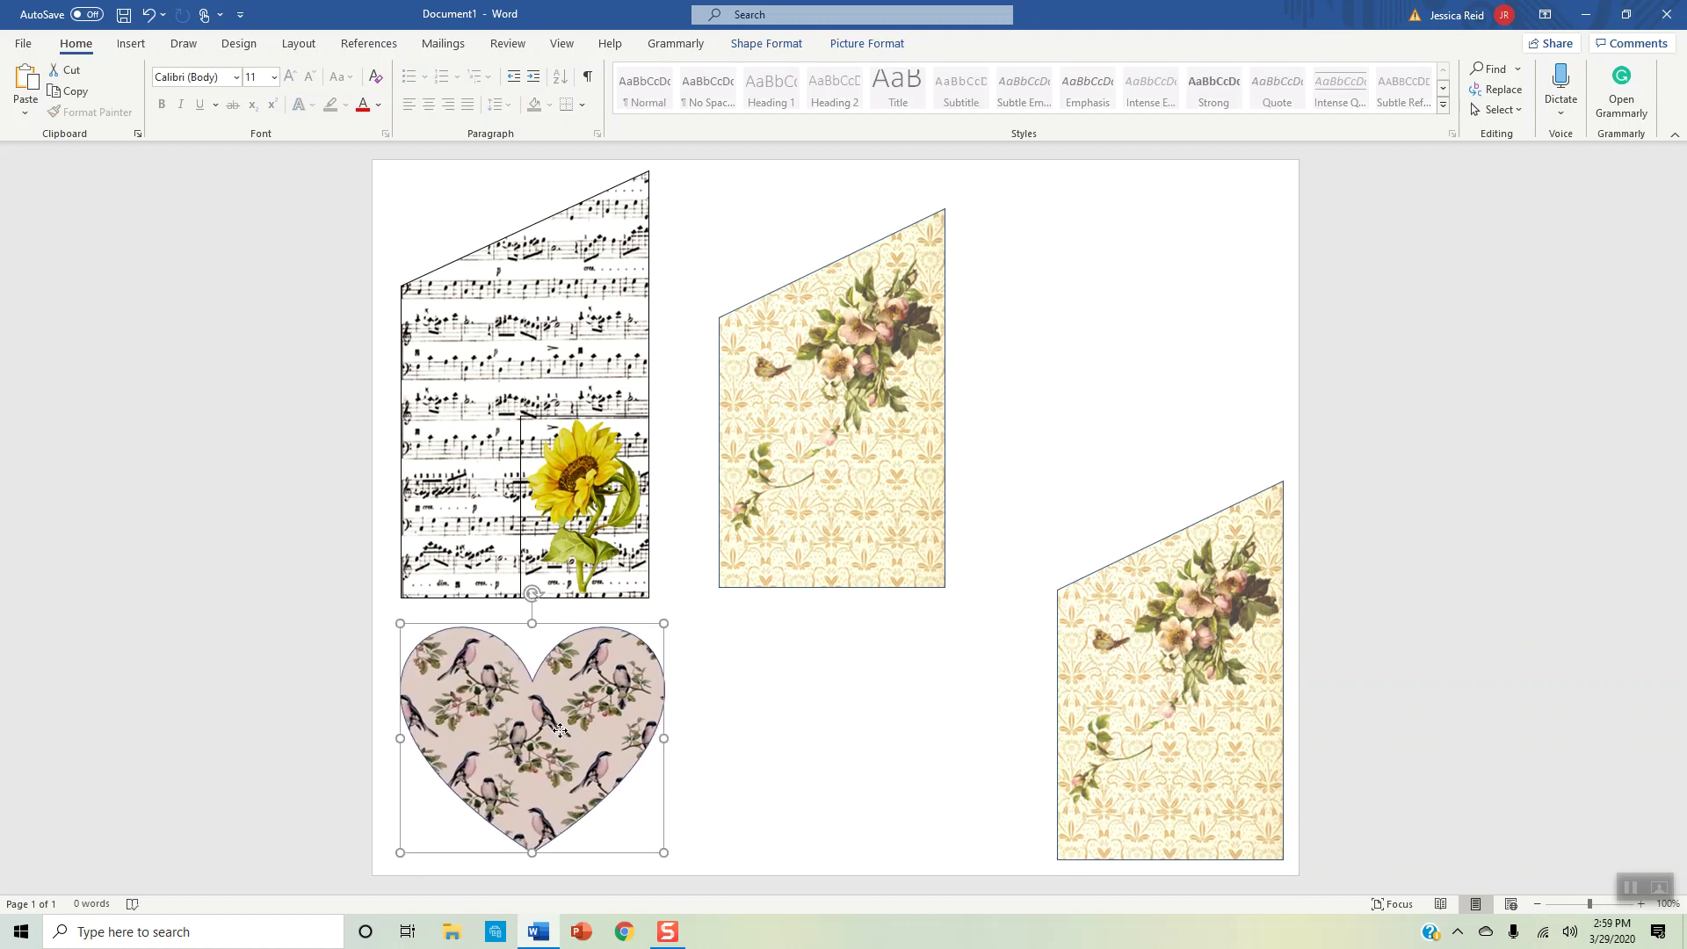
left_click(510, 483)
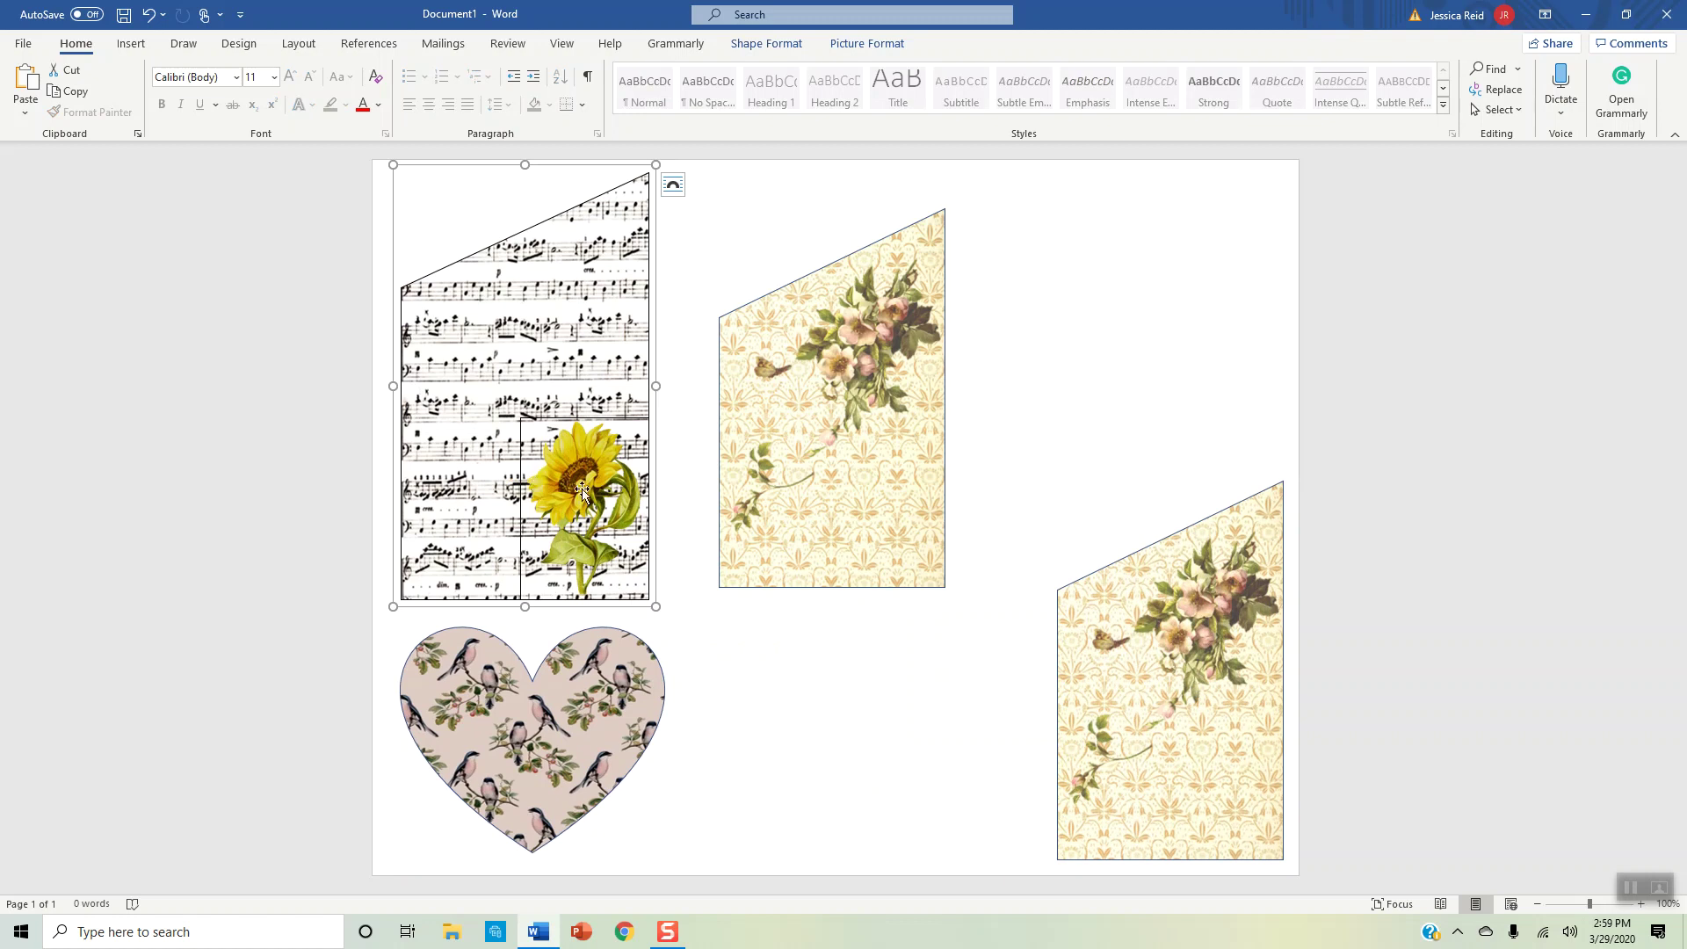
left_click_drag(1149, 655, 1126, 393)
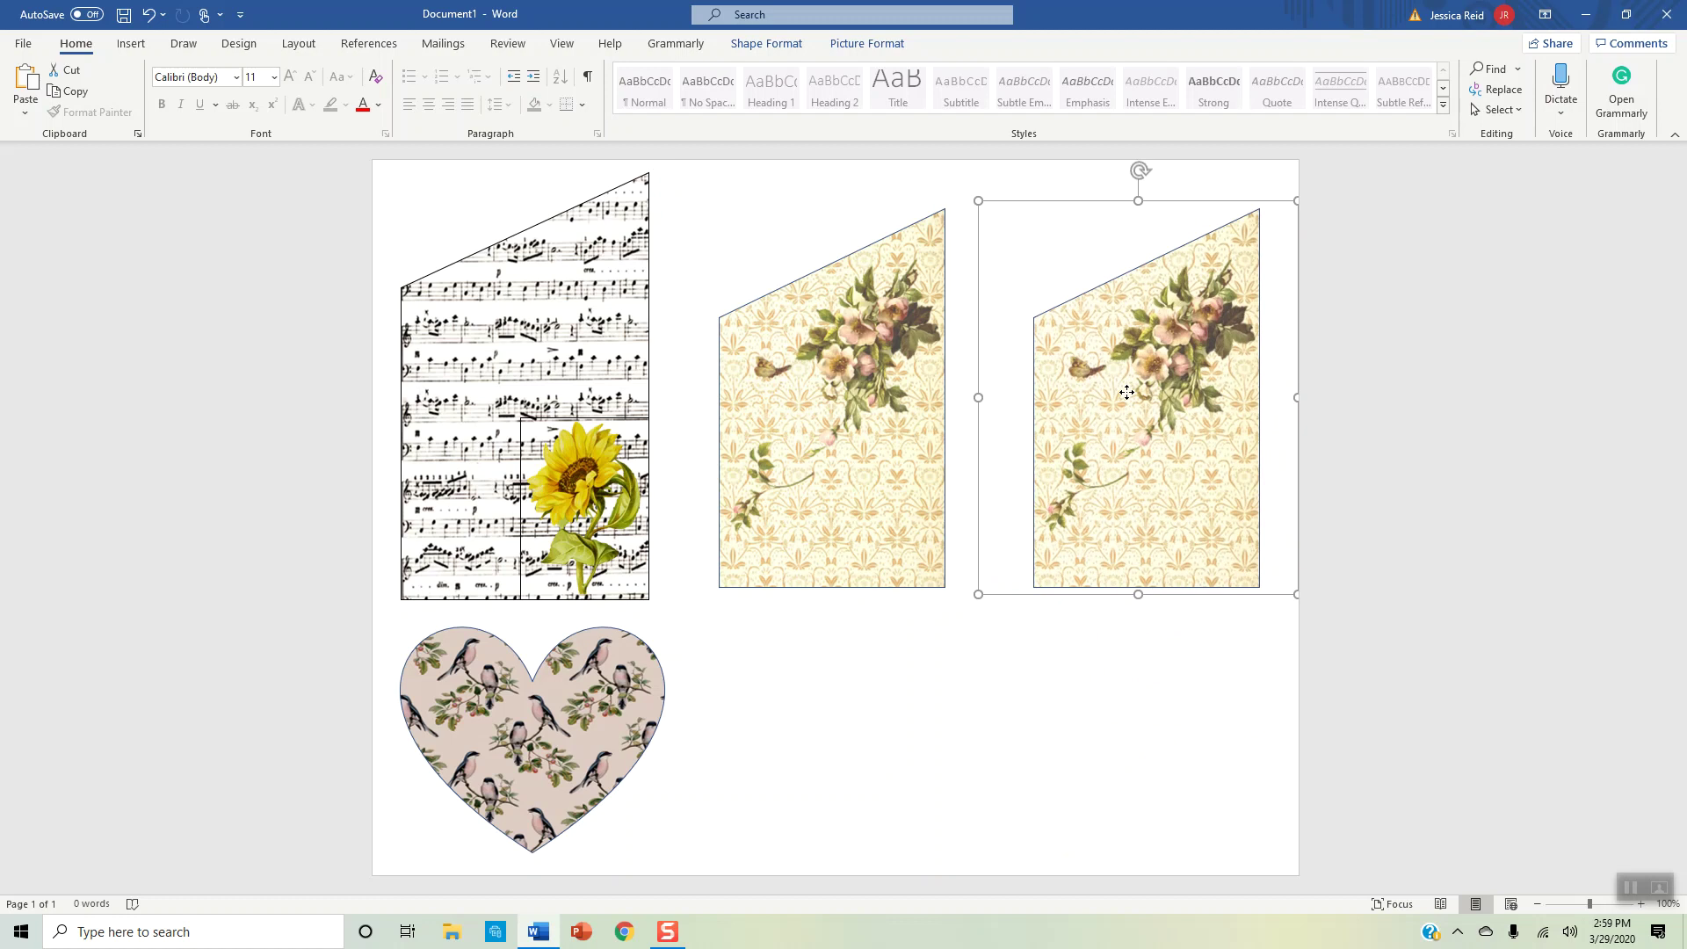
left_click_drag(1126, 391, 1126, 384)
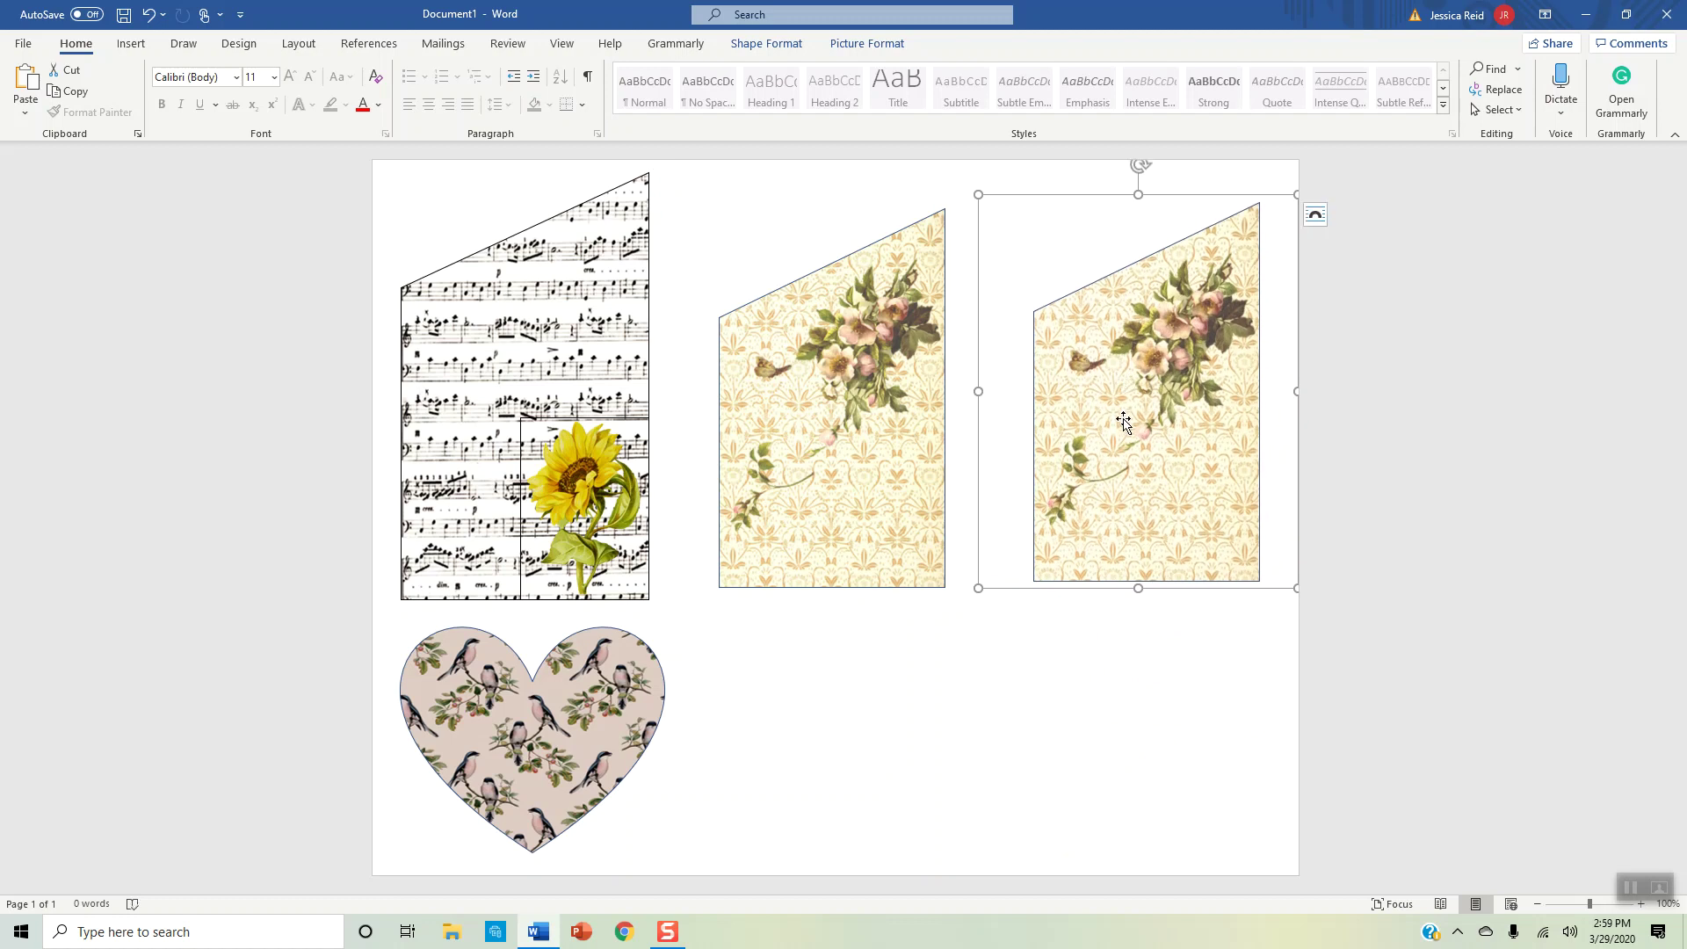
left_click(1042, 728)
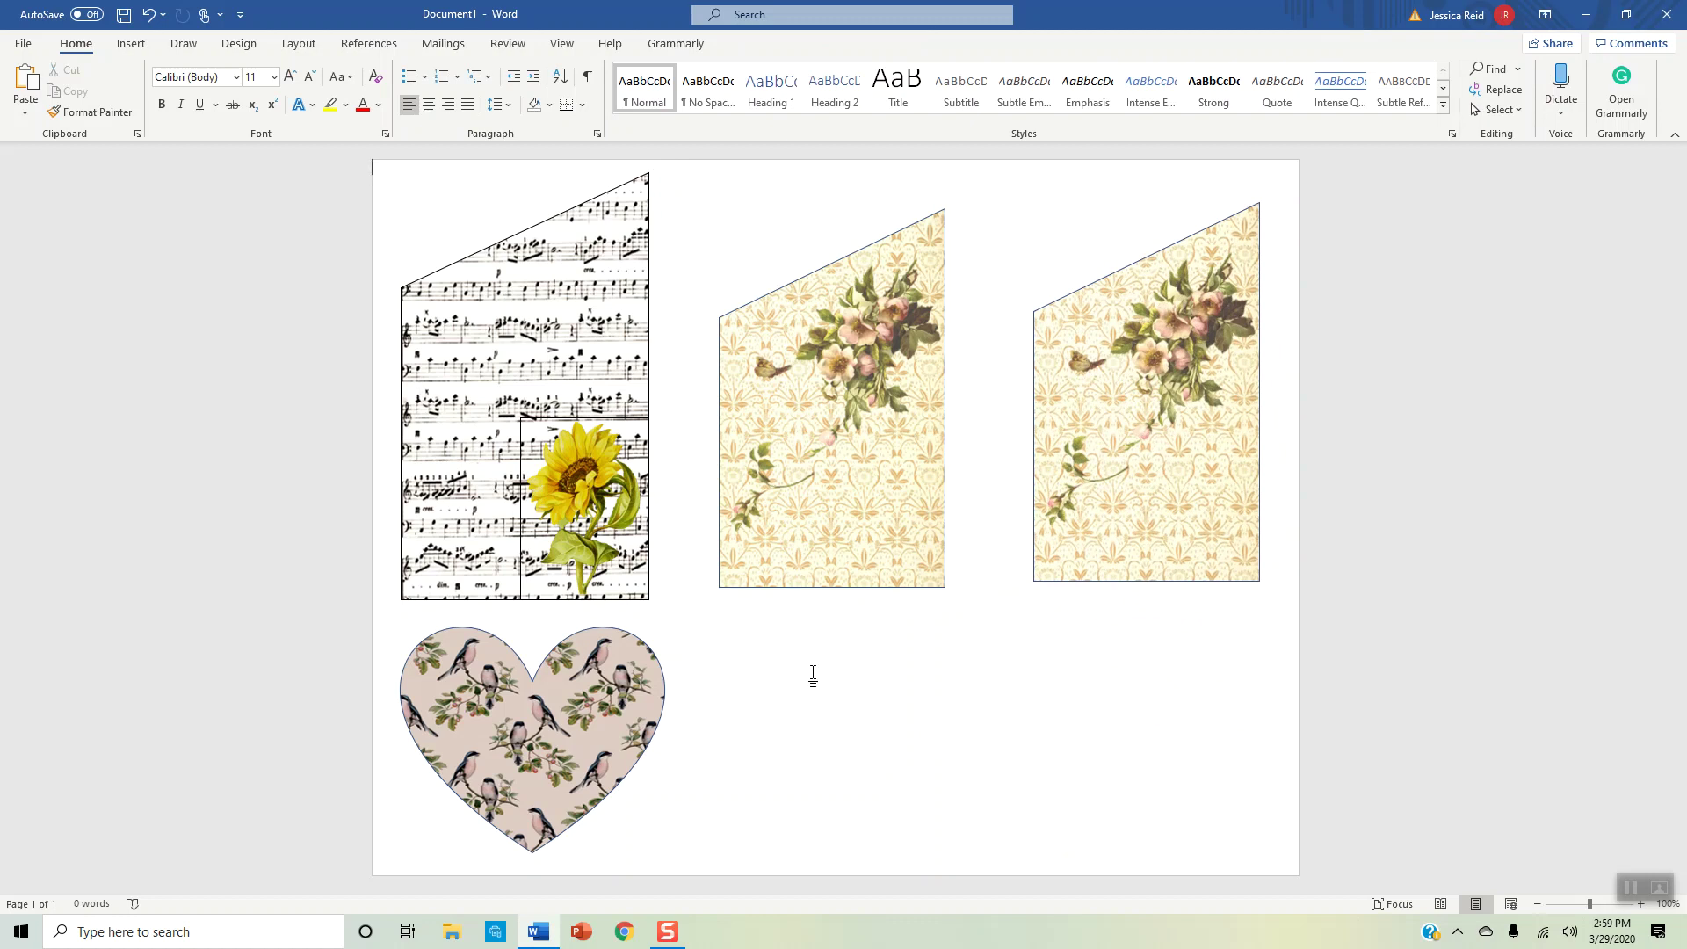
- Draw a flowchart off-page connector shape below the floral pockets and stretch it to about 1.8 inches wide and 2.82 inches high
left_click(131, 44)
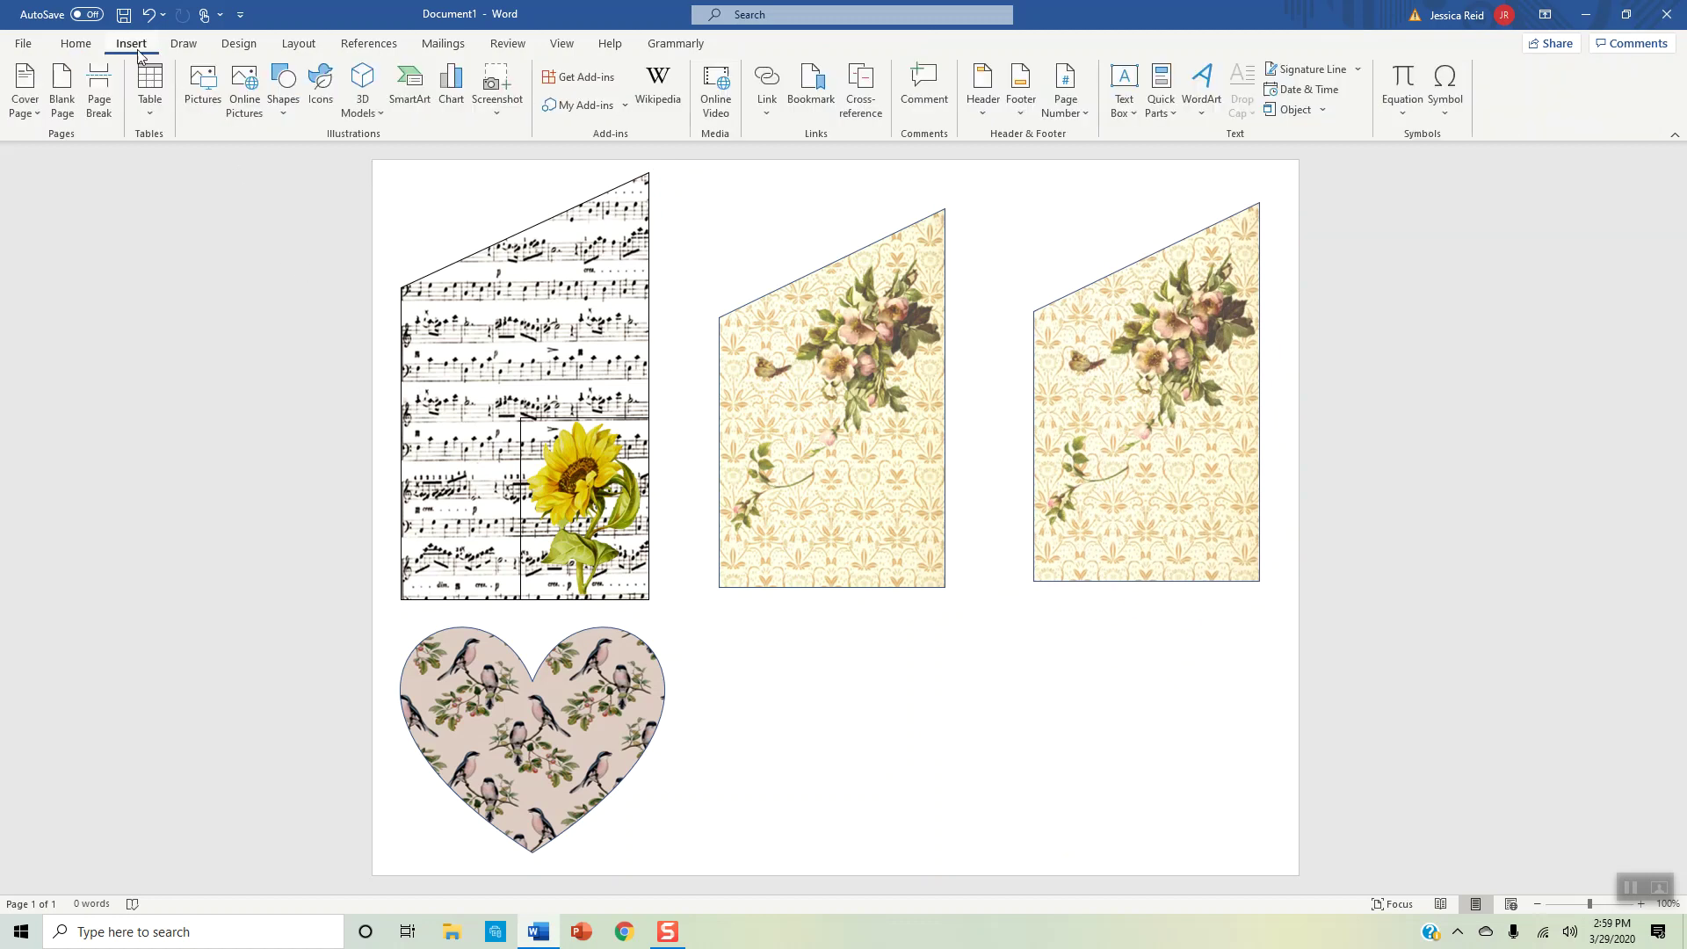
left_click(284, 104)
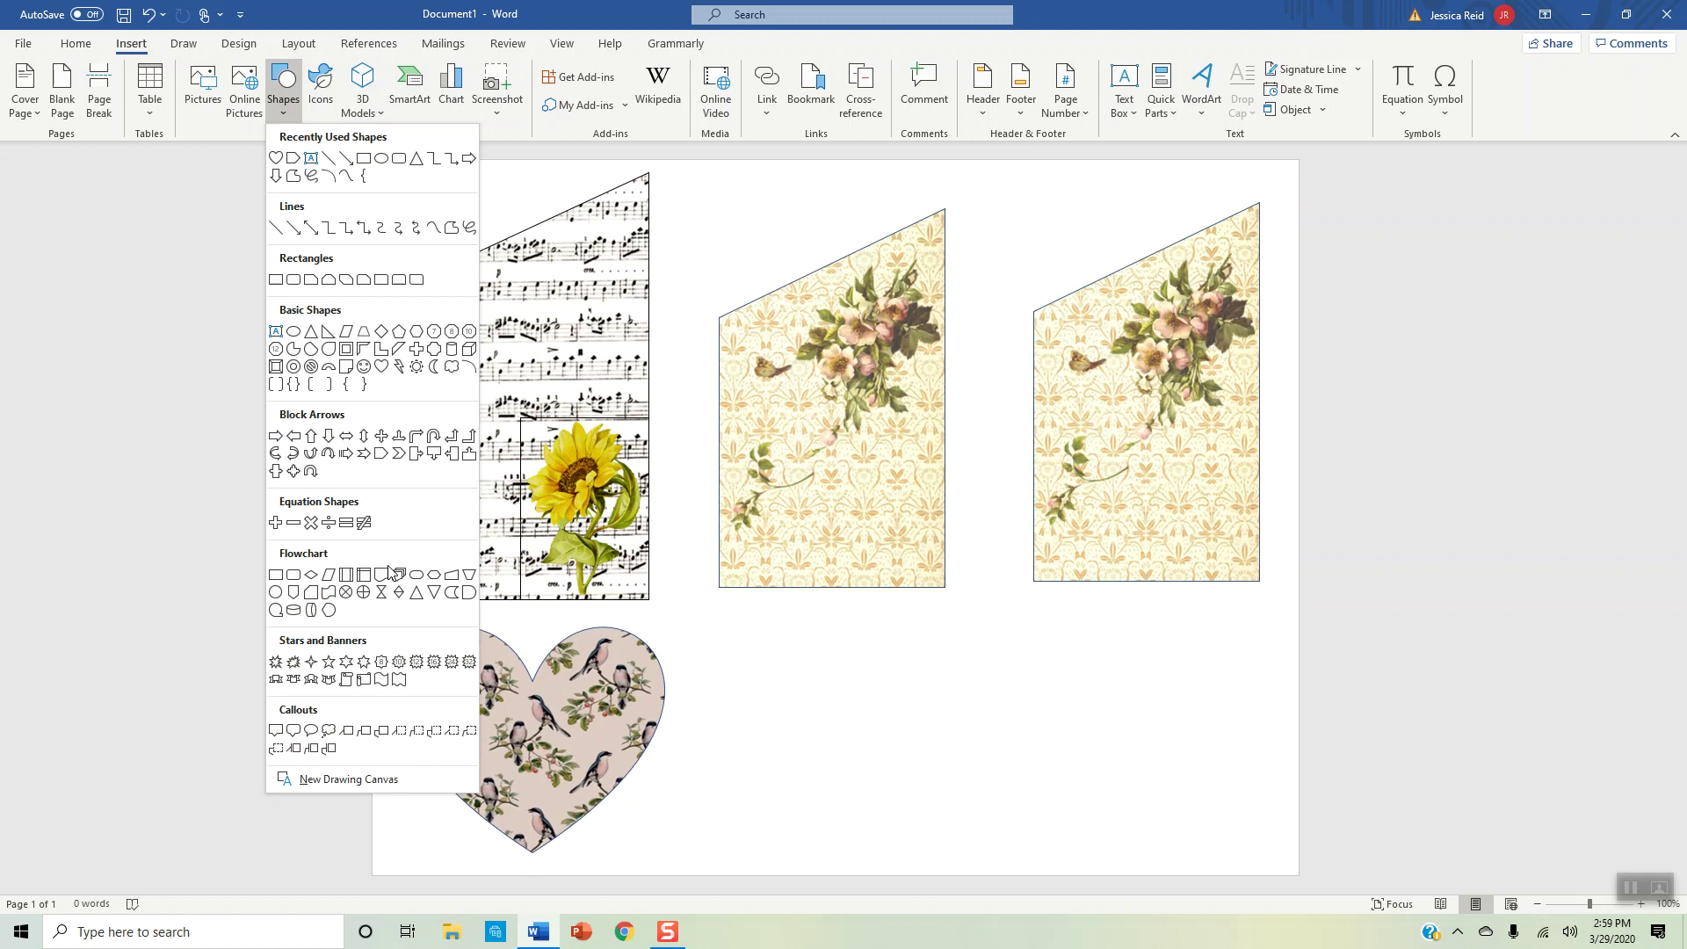
left_click(293, 591)
left_click_drag(881, 634, 1032, 857)
left_click_drag(975, 723, 1003, 686)
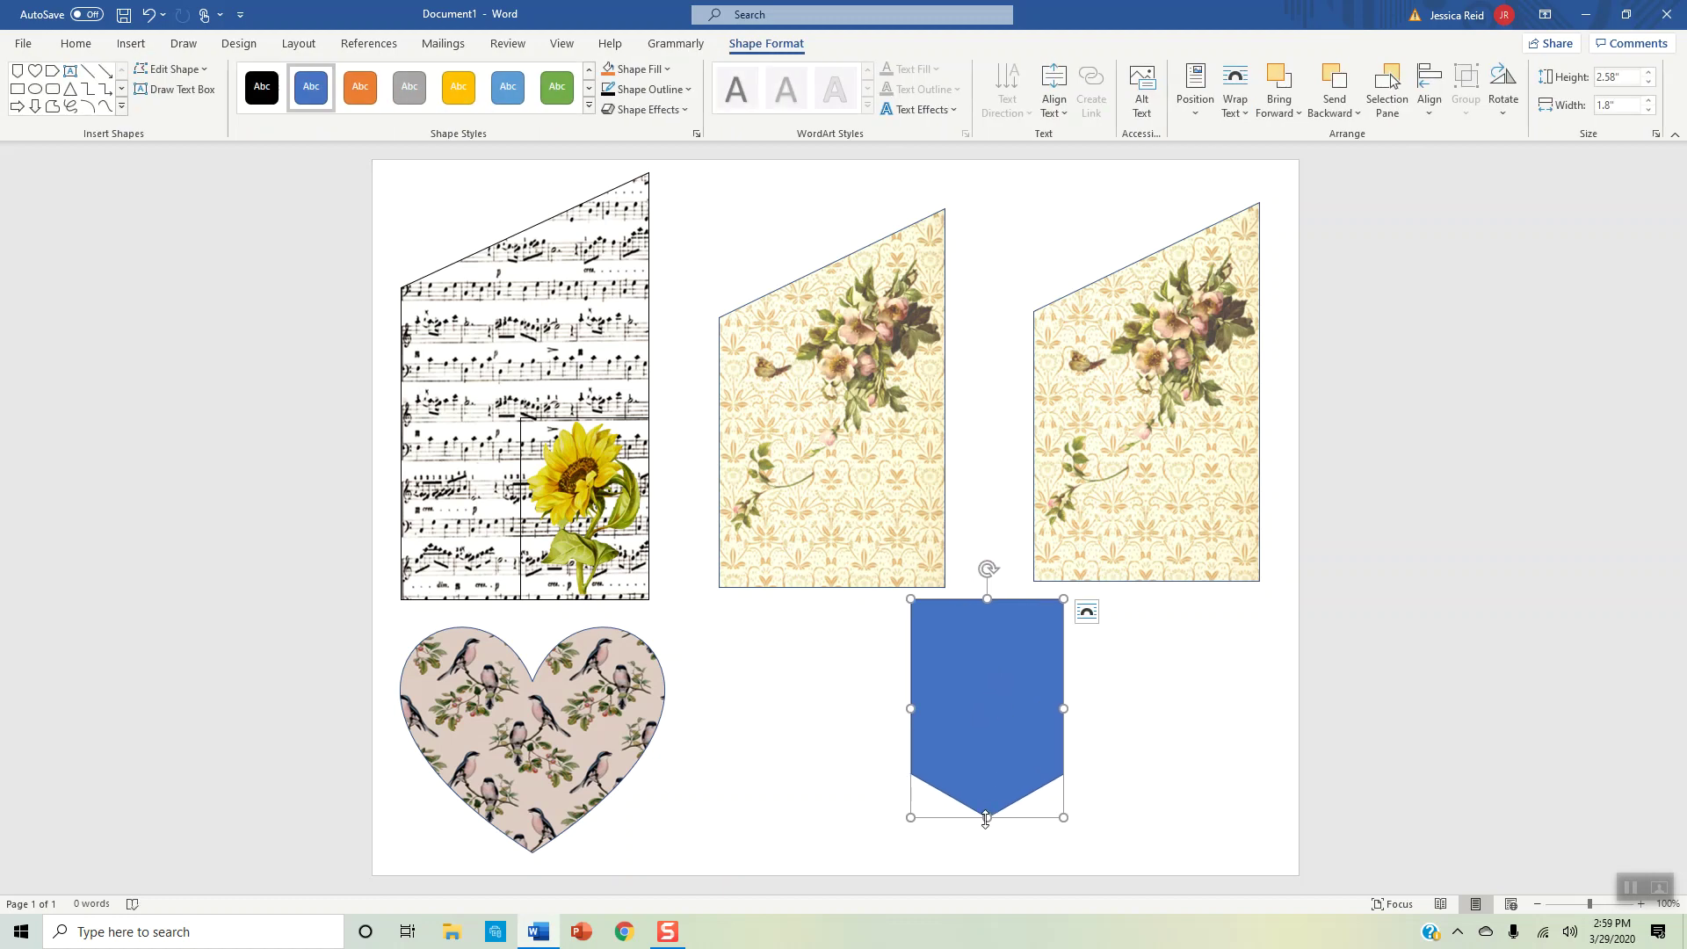
left_click_drag(985, 819, 986, 837)
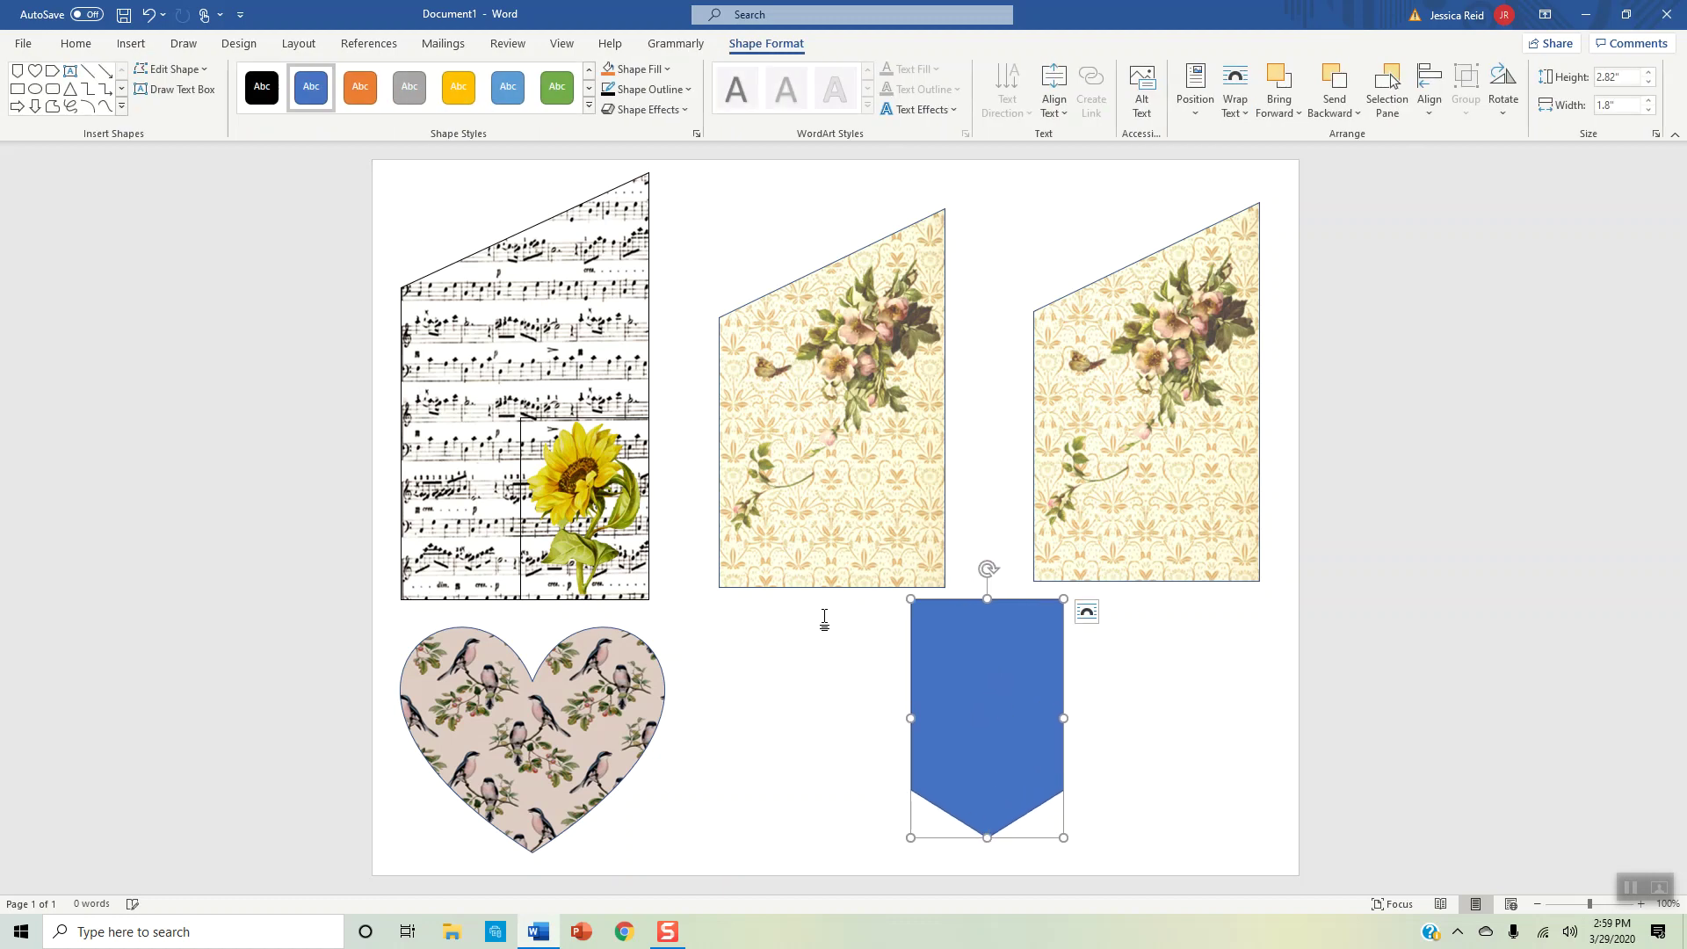
left_click(151, 45)
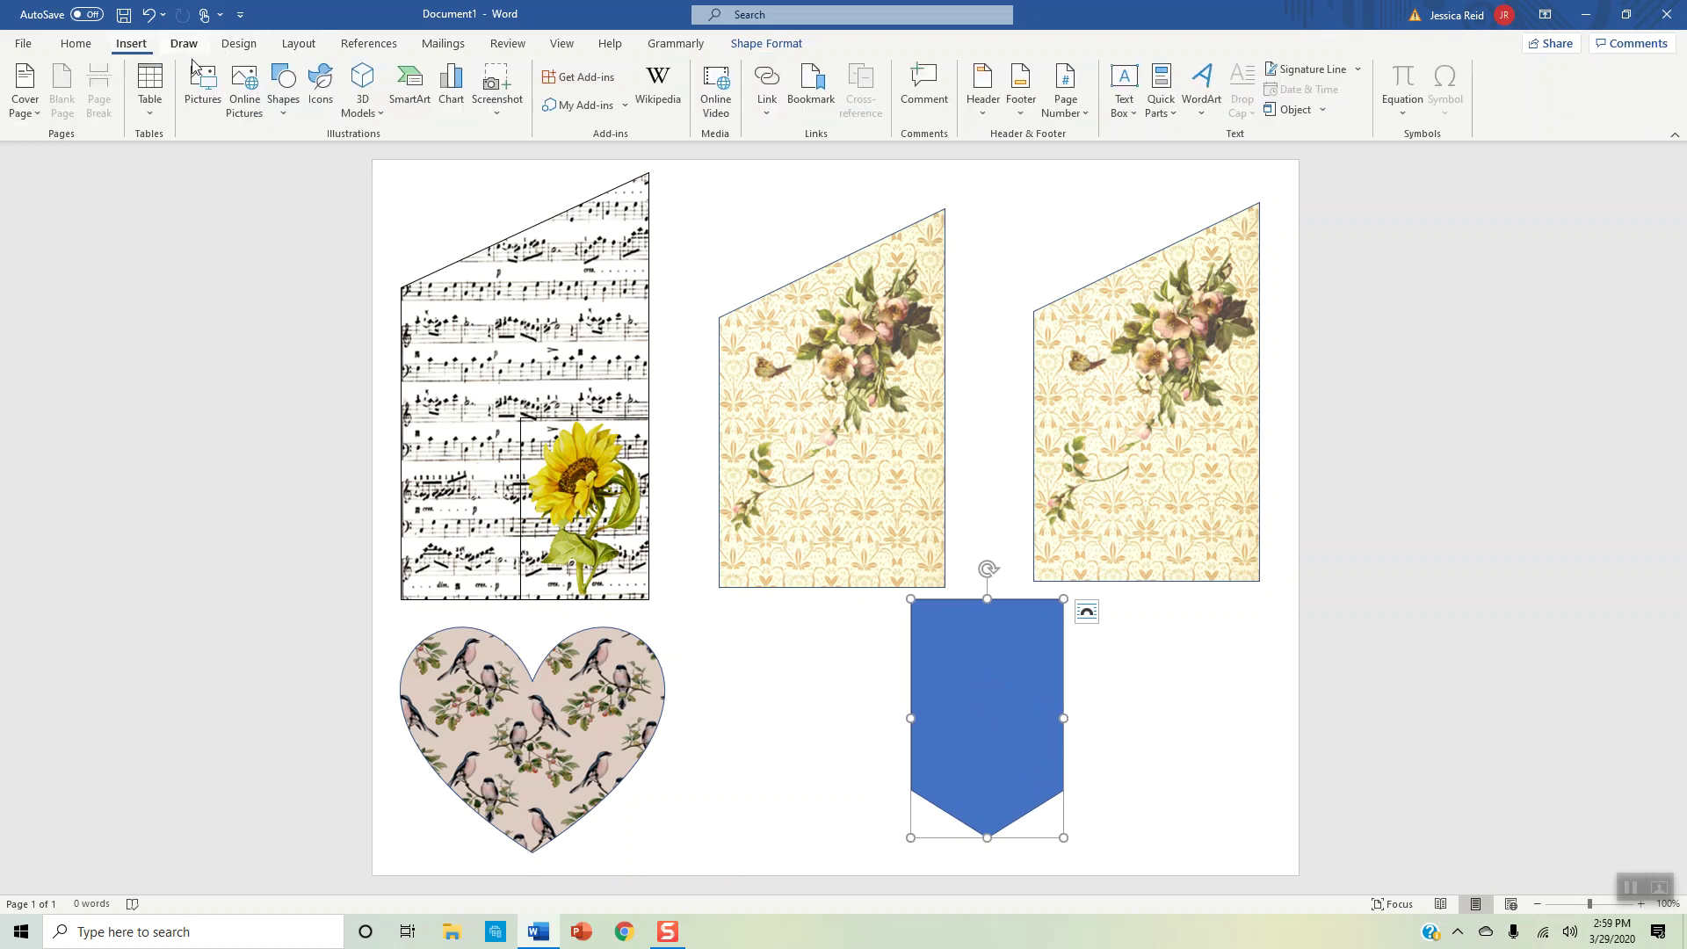
left_click(282, 104)
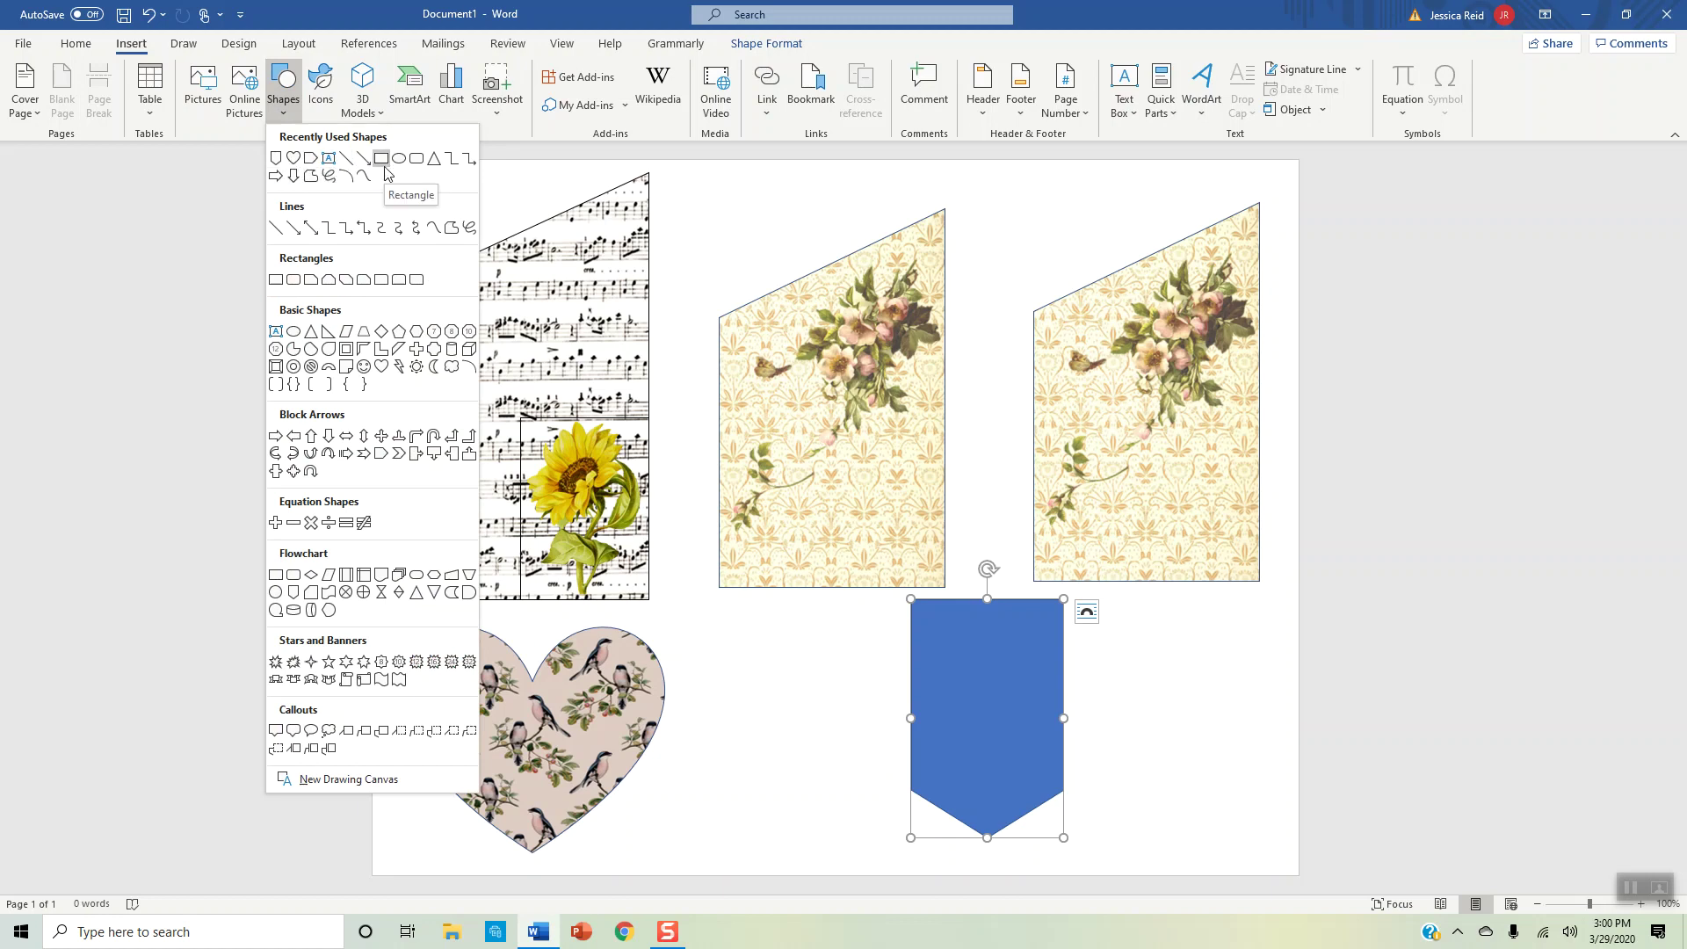
left_click(813, 794)
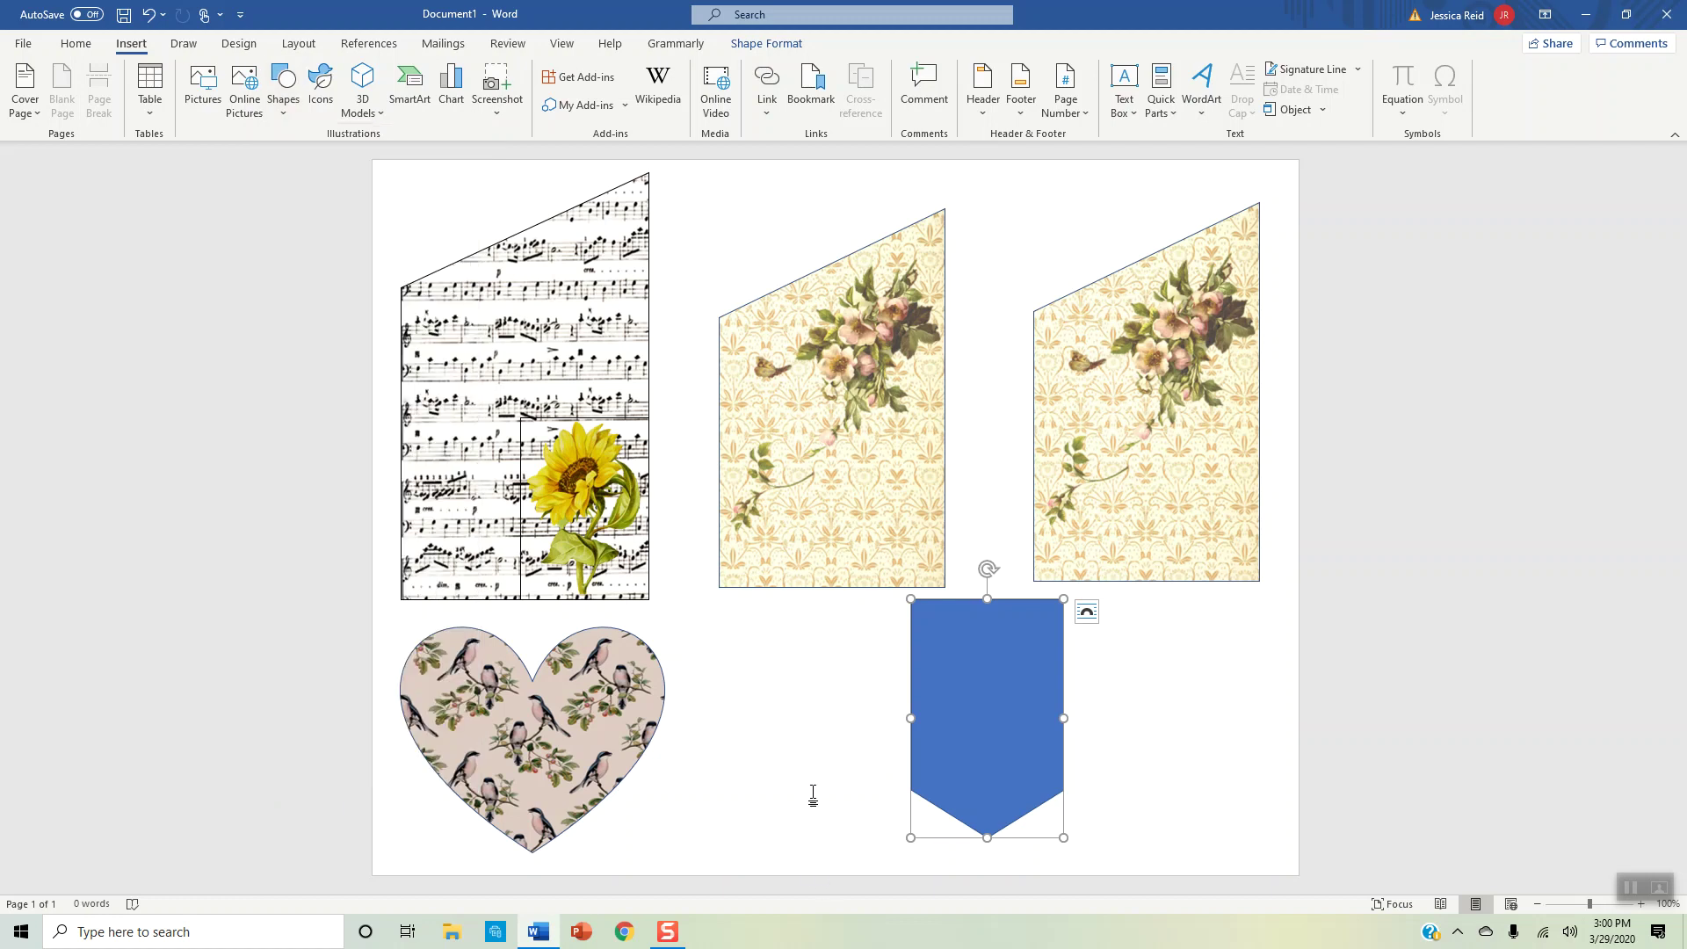
- Edit the blue connector shape's points, pulling its lower tip up into the body to form a notched banner
right_click(990, 707)
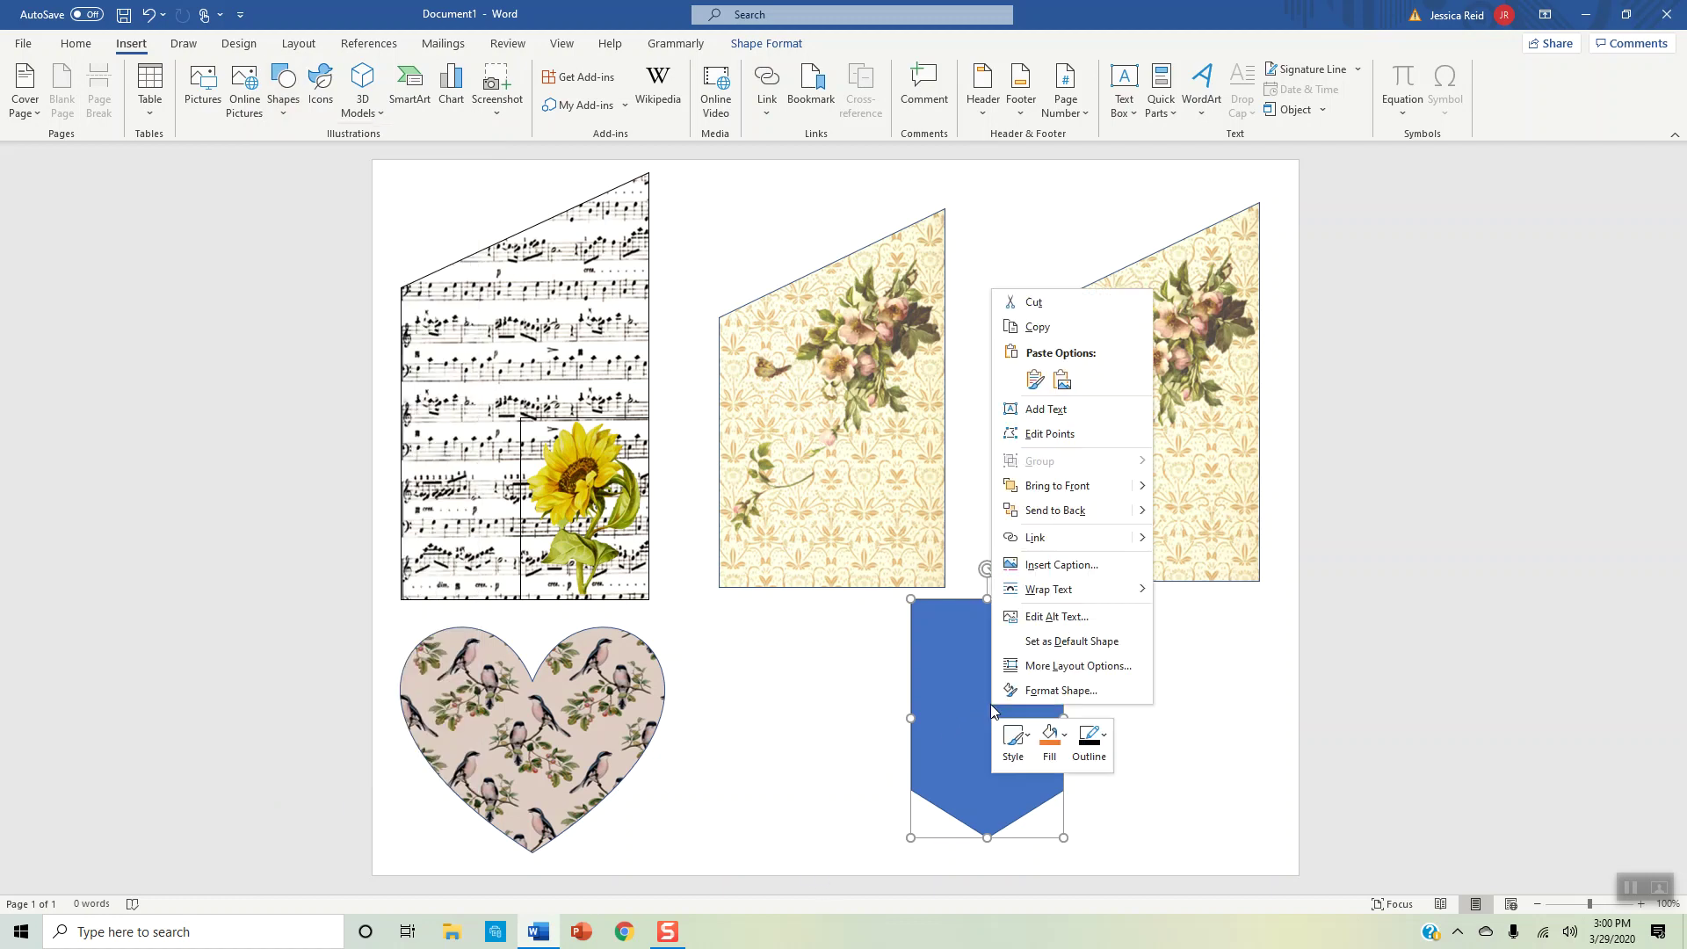
left_click(1048, 434)
left_click_drag(990, 839, 987, 724)
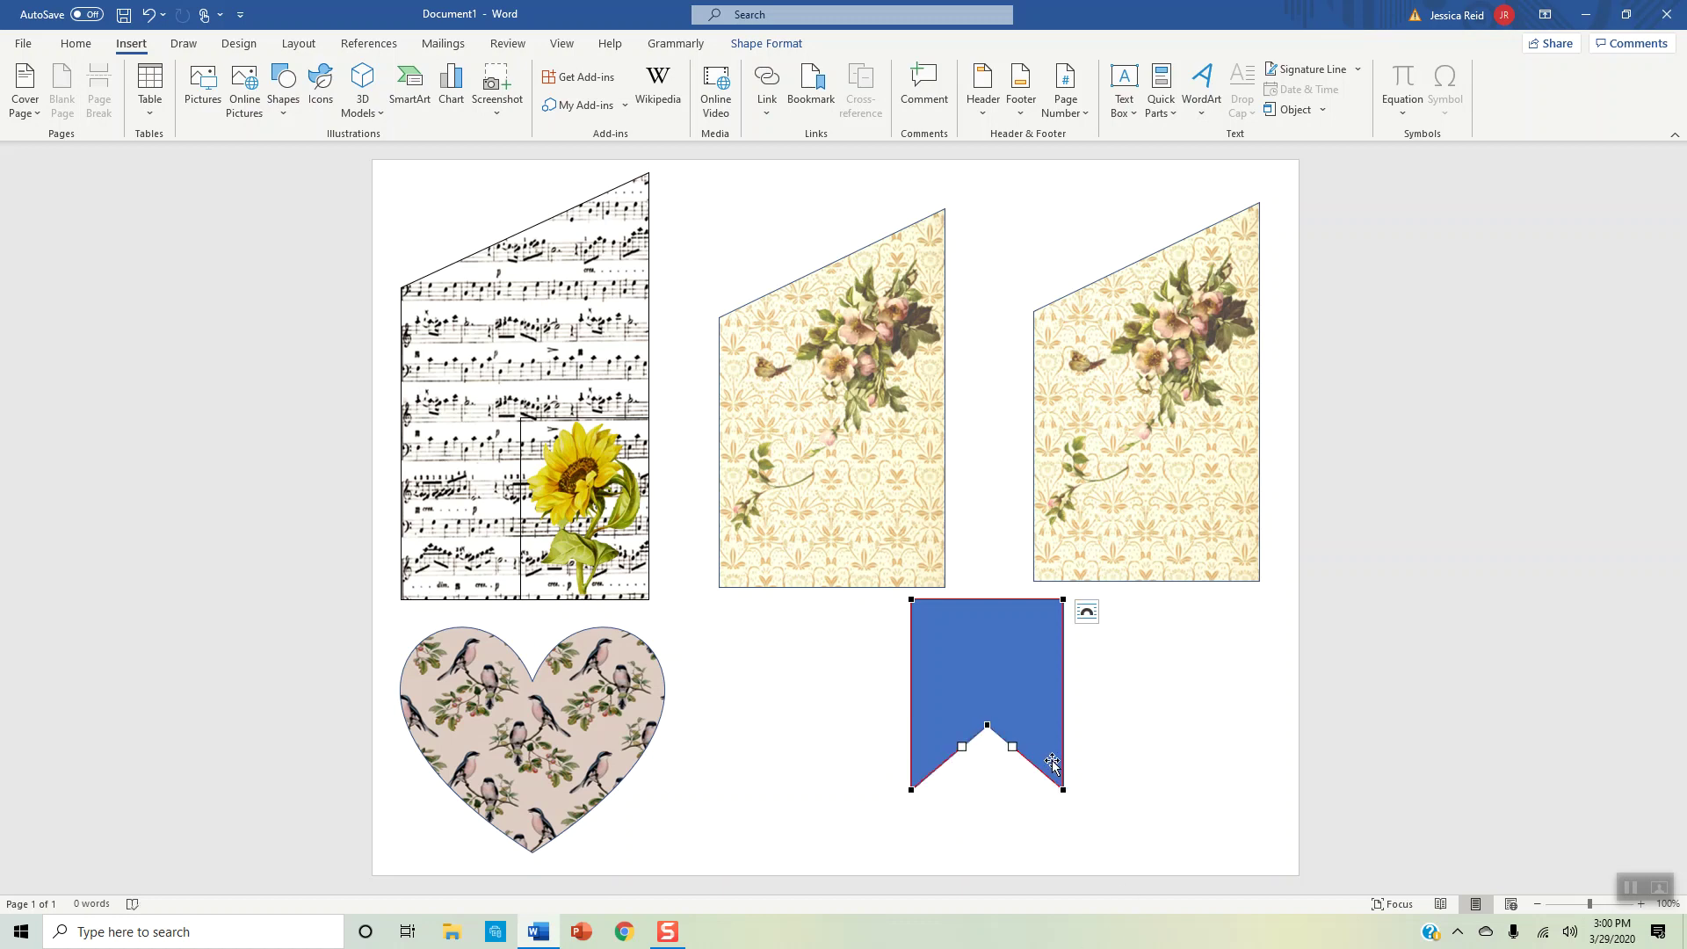
left_click(961, 673)
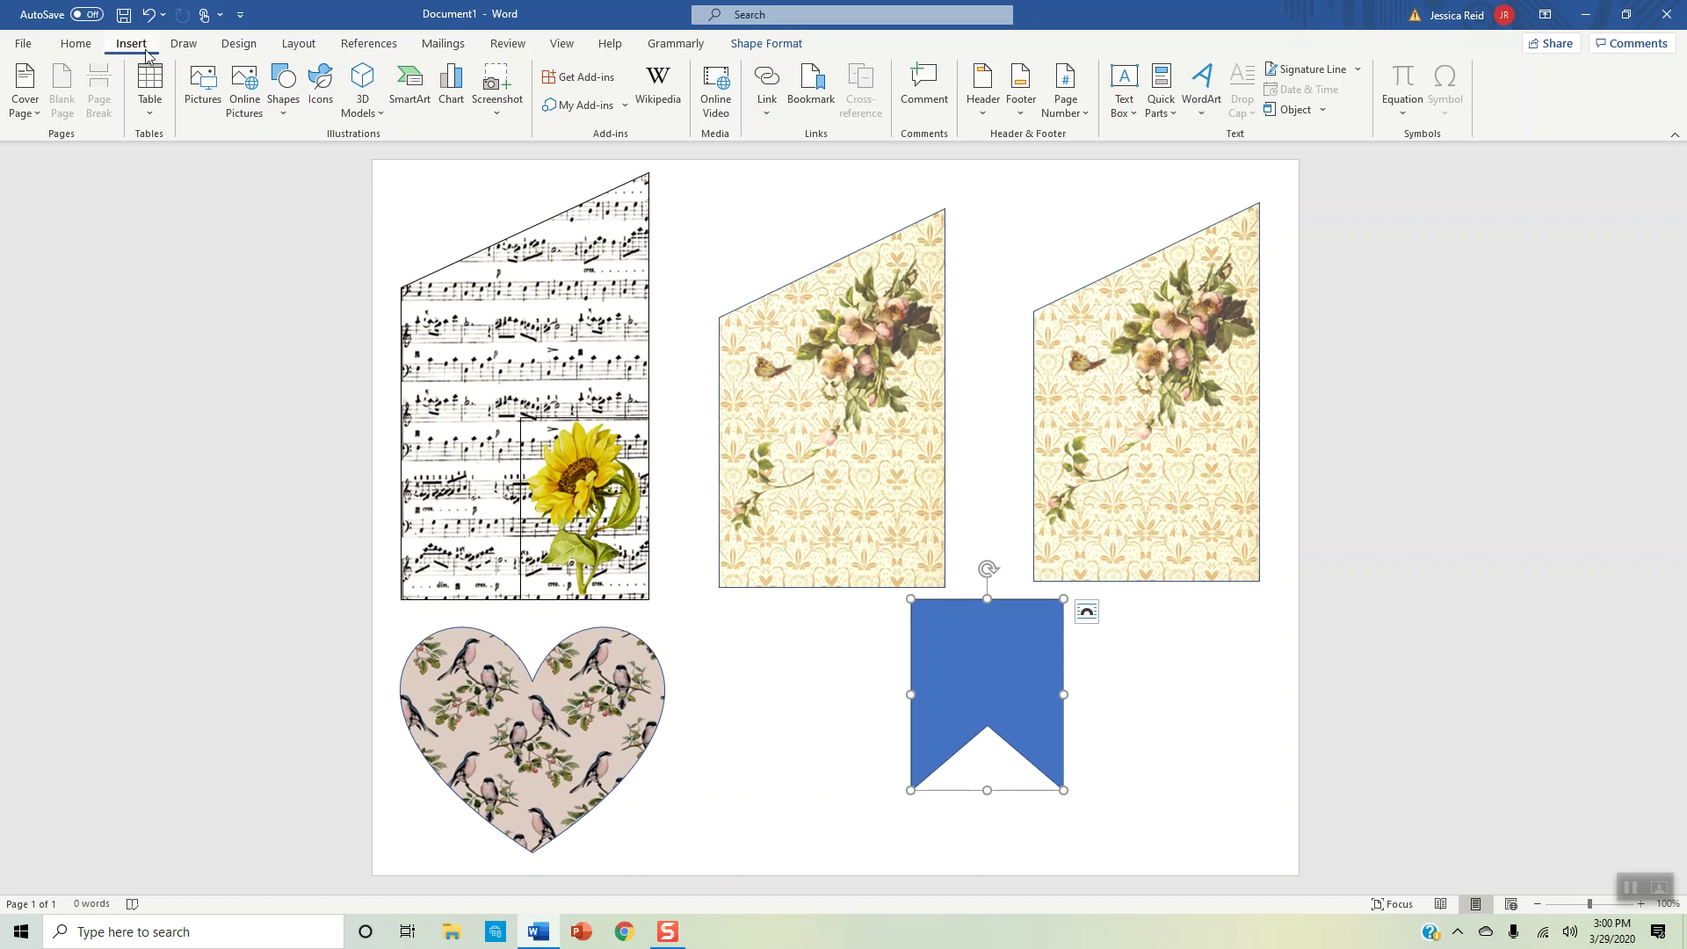
left_click(202, 90)
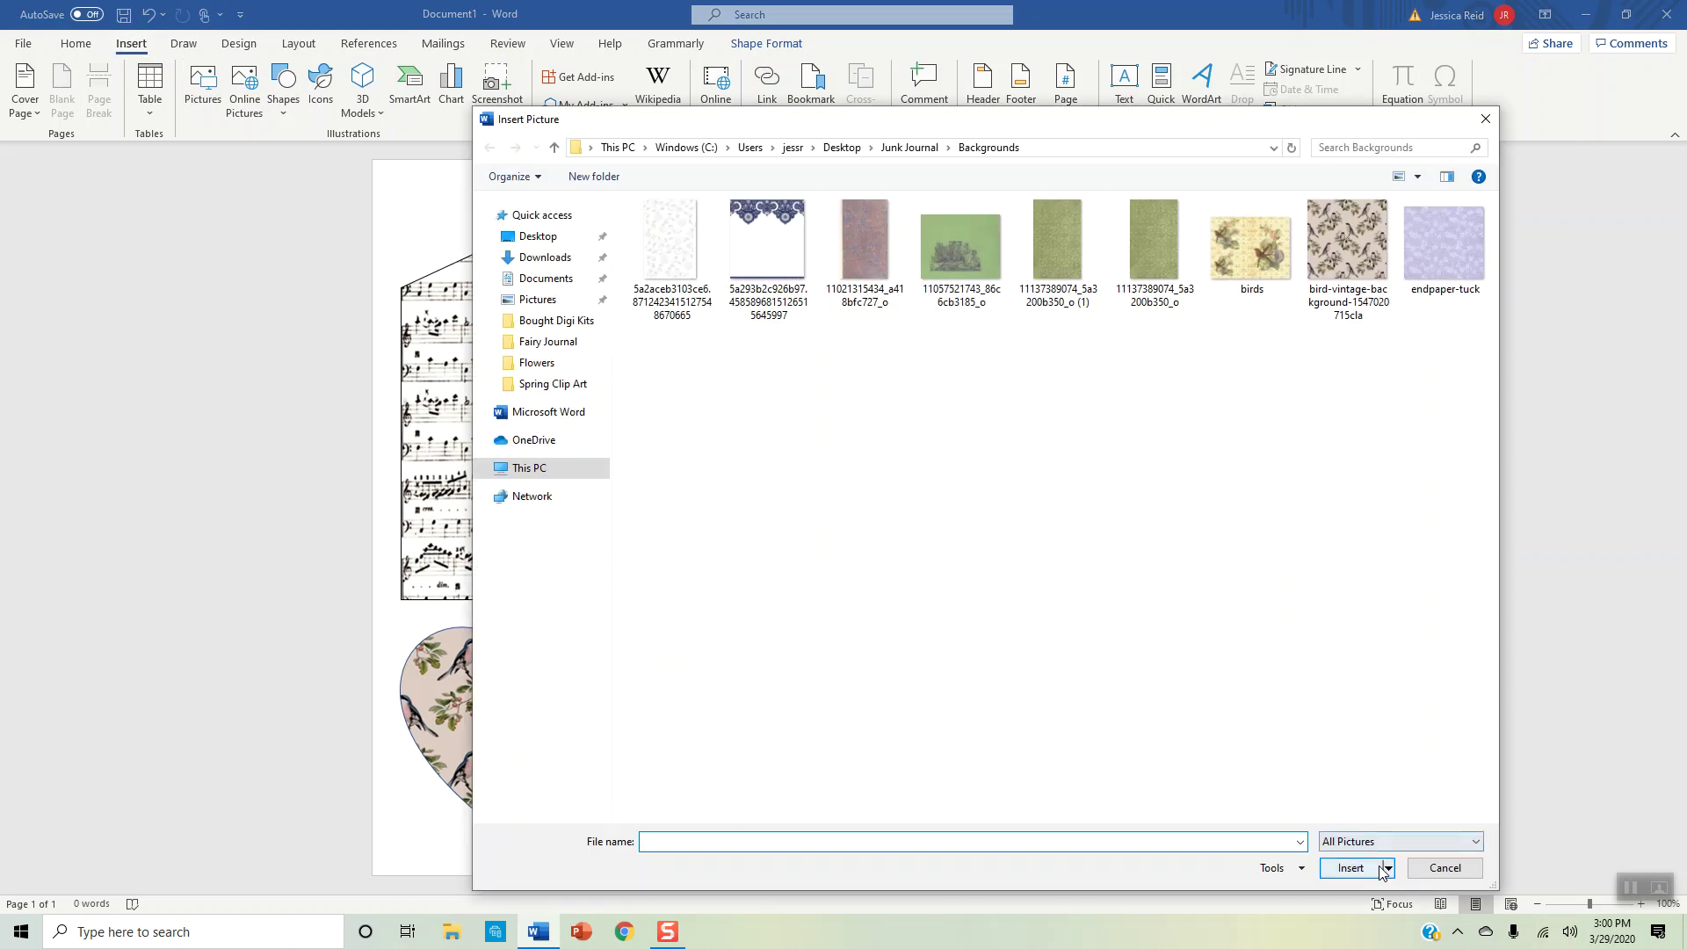
left_click(1445, 868)
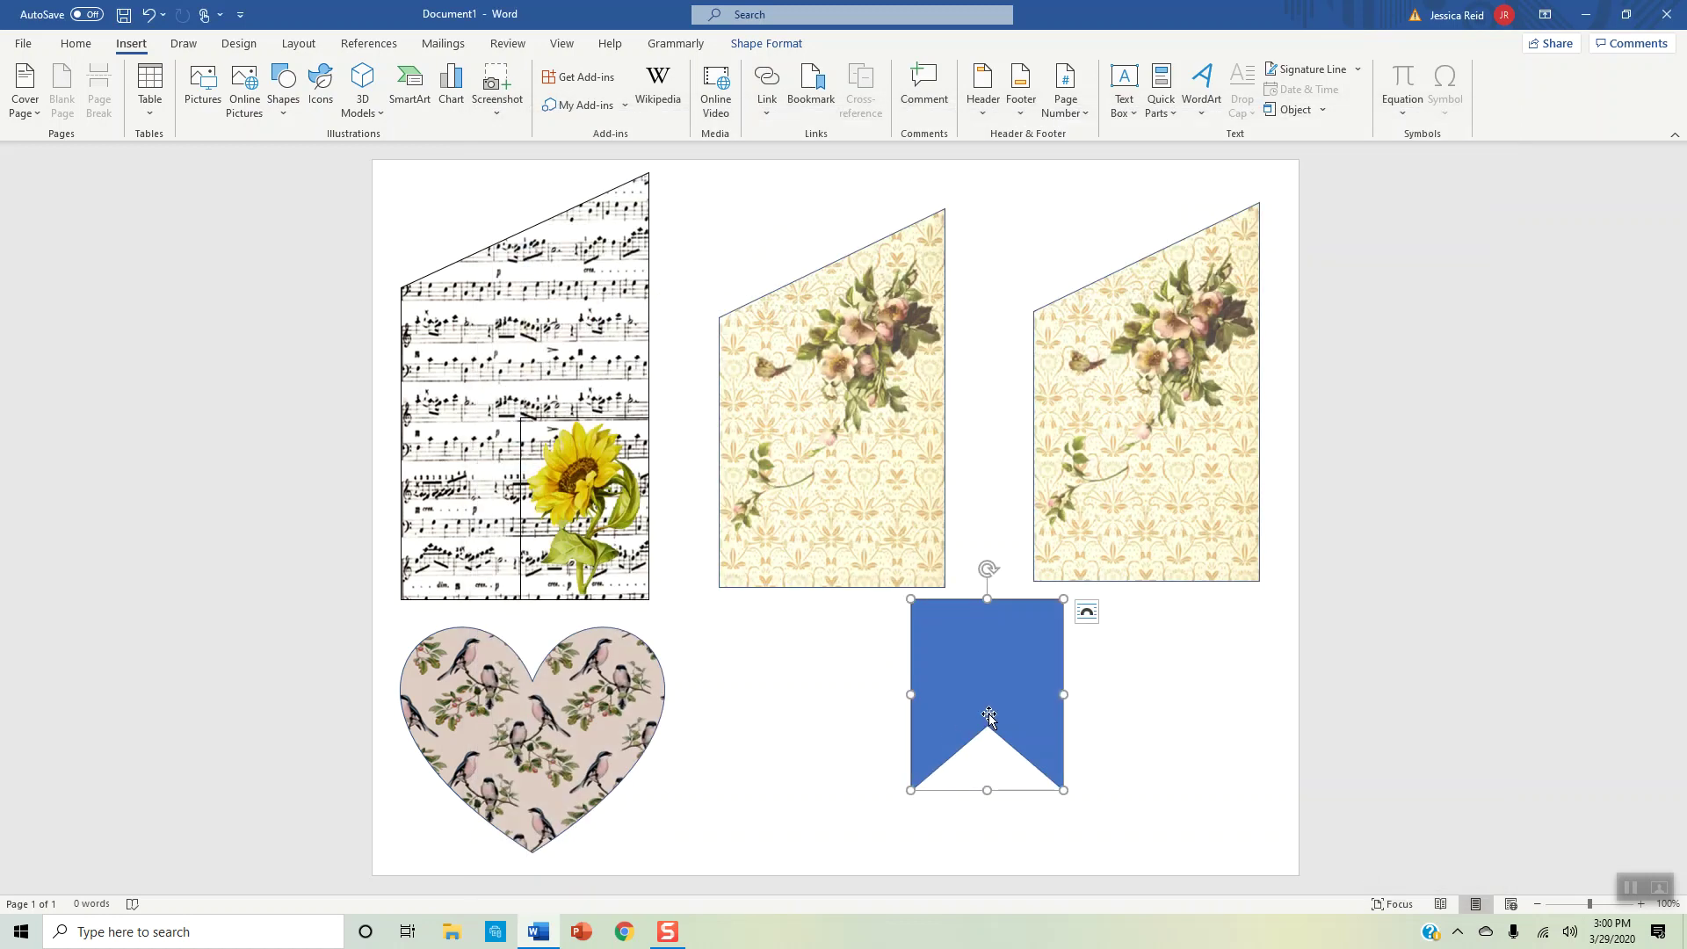
left_click(755, 45)
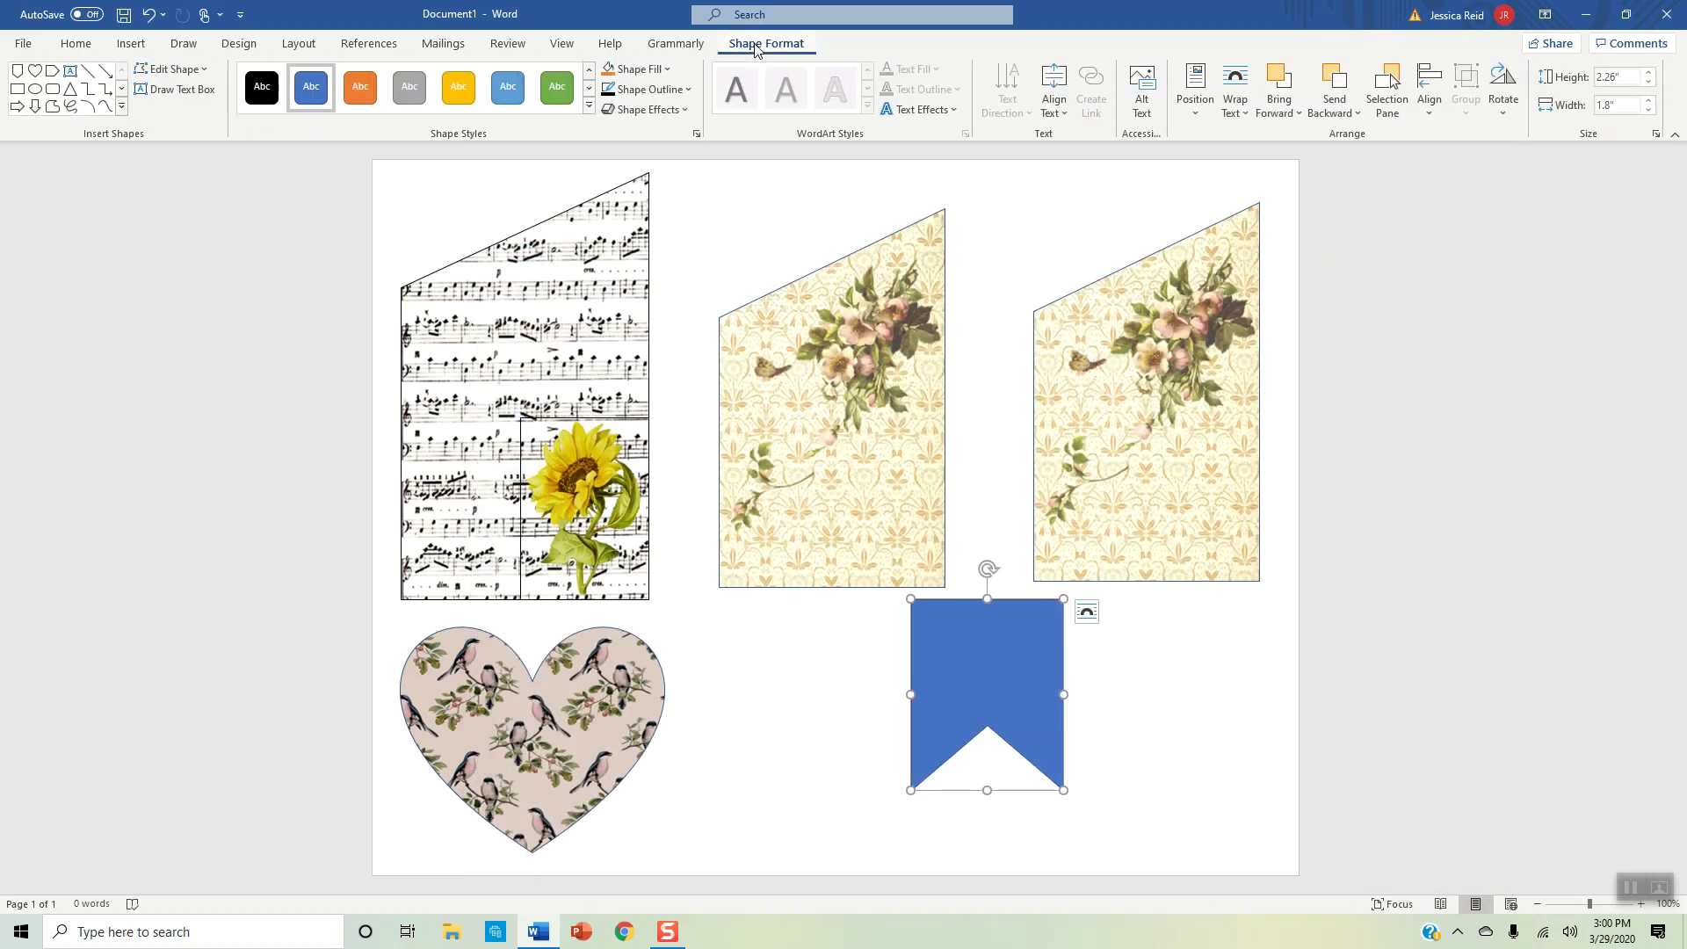
left_click(662, 75)
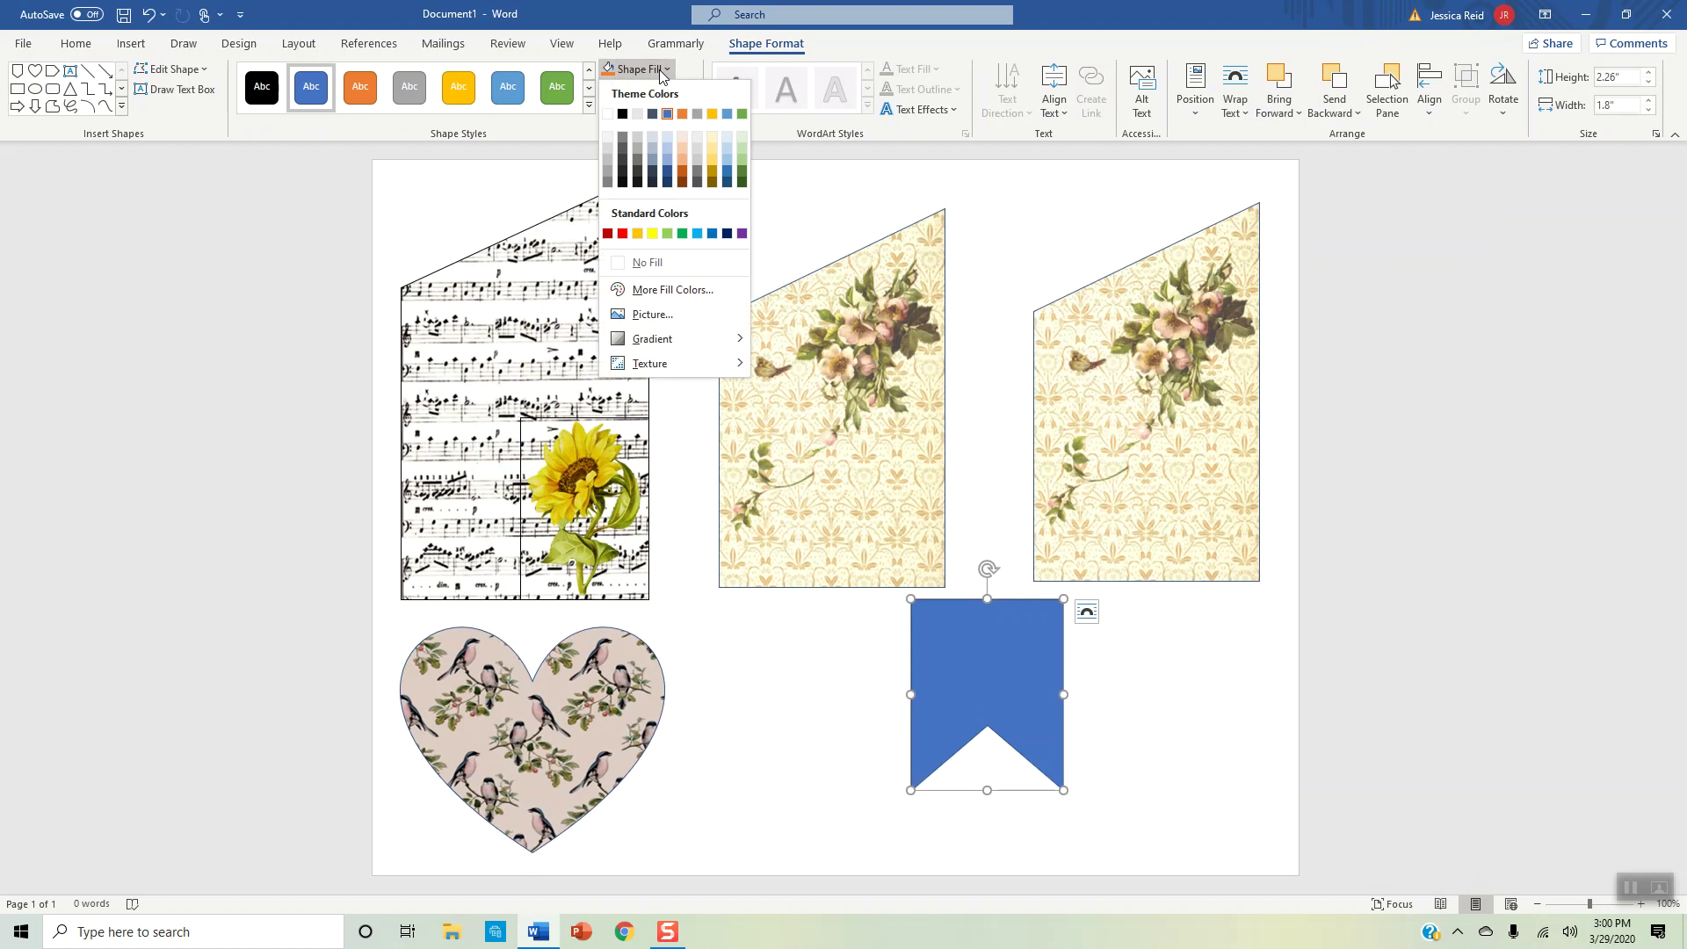
left_click(668, 318)
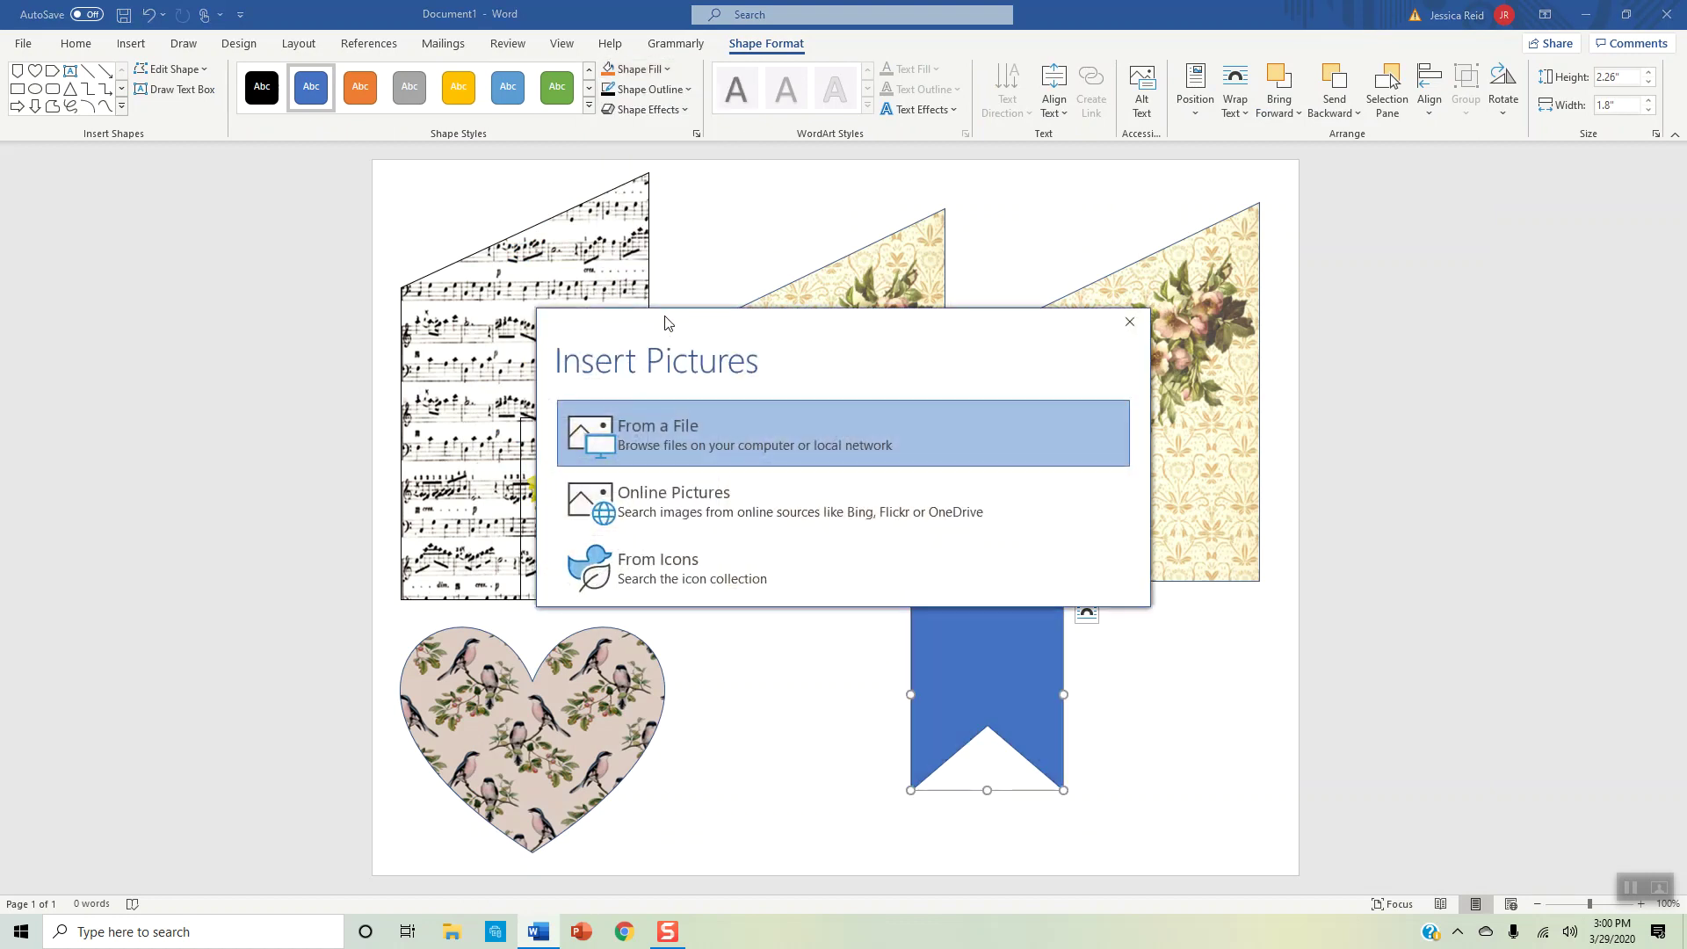
left_click(701, 427)
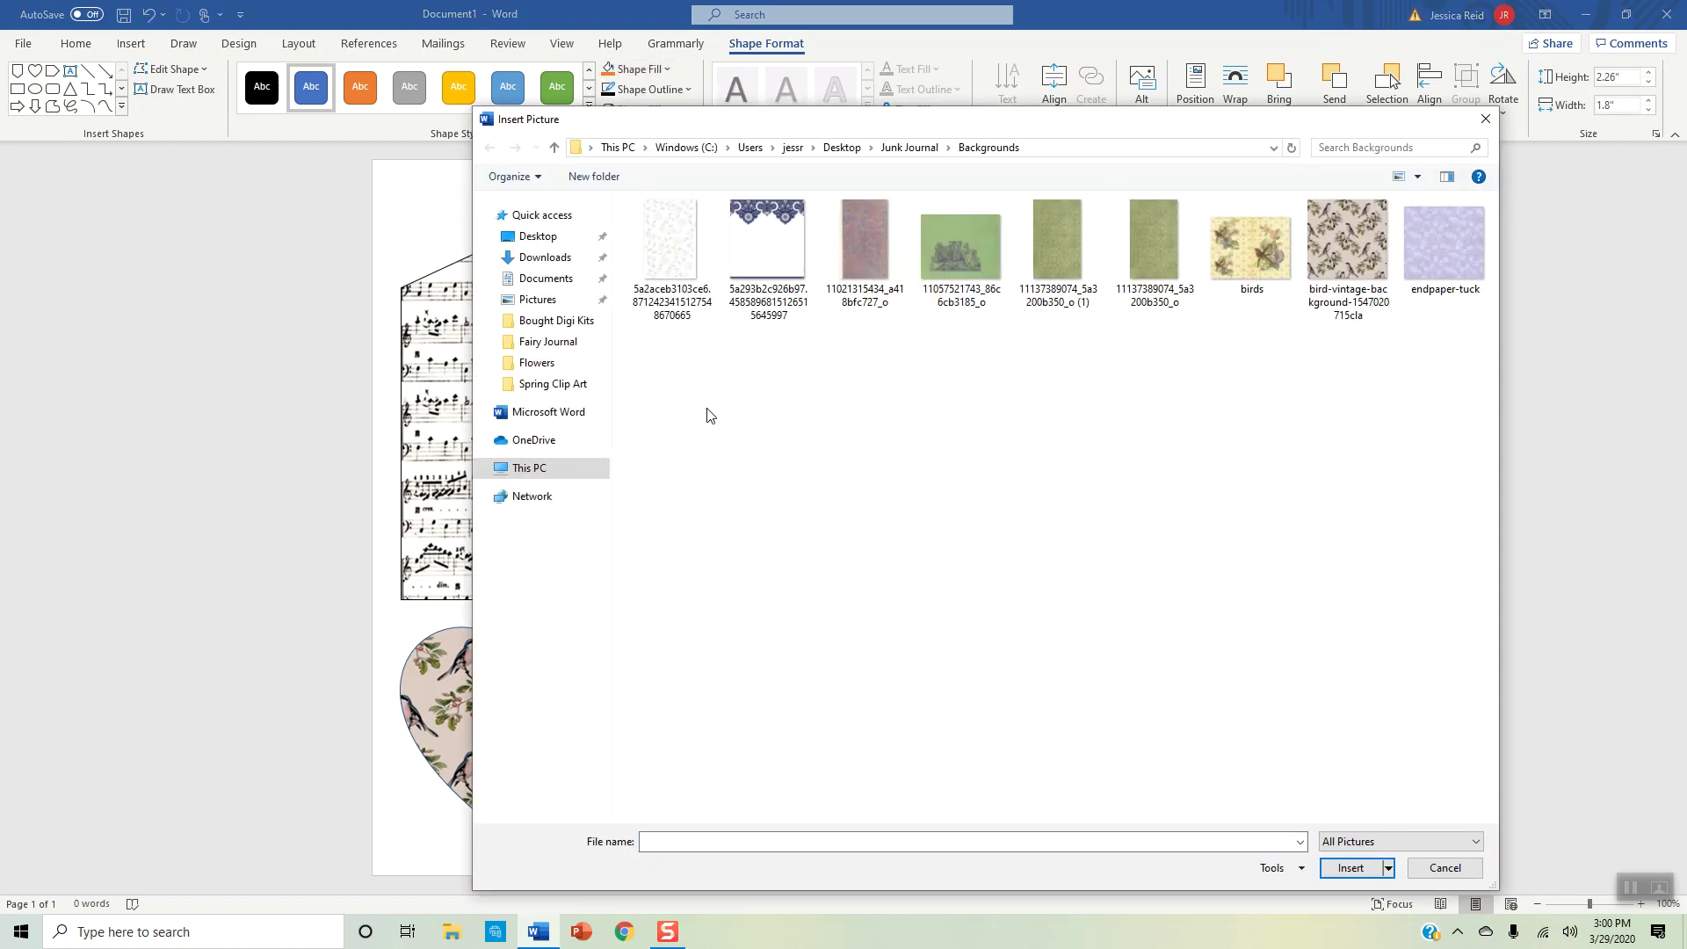
left_click(554, 148)
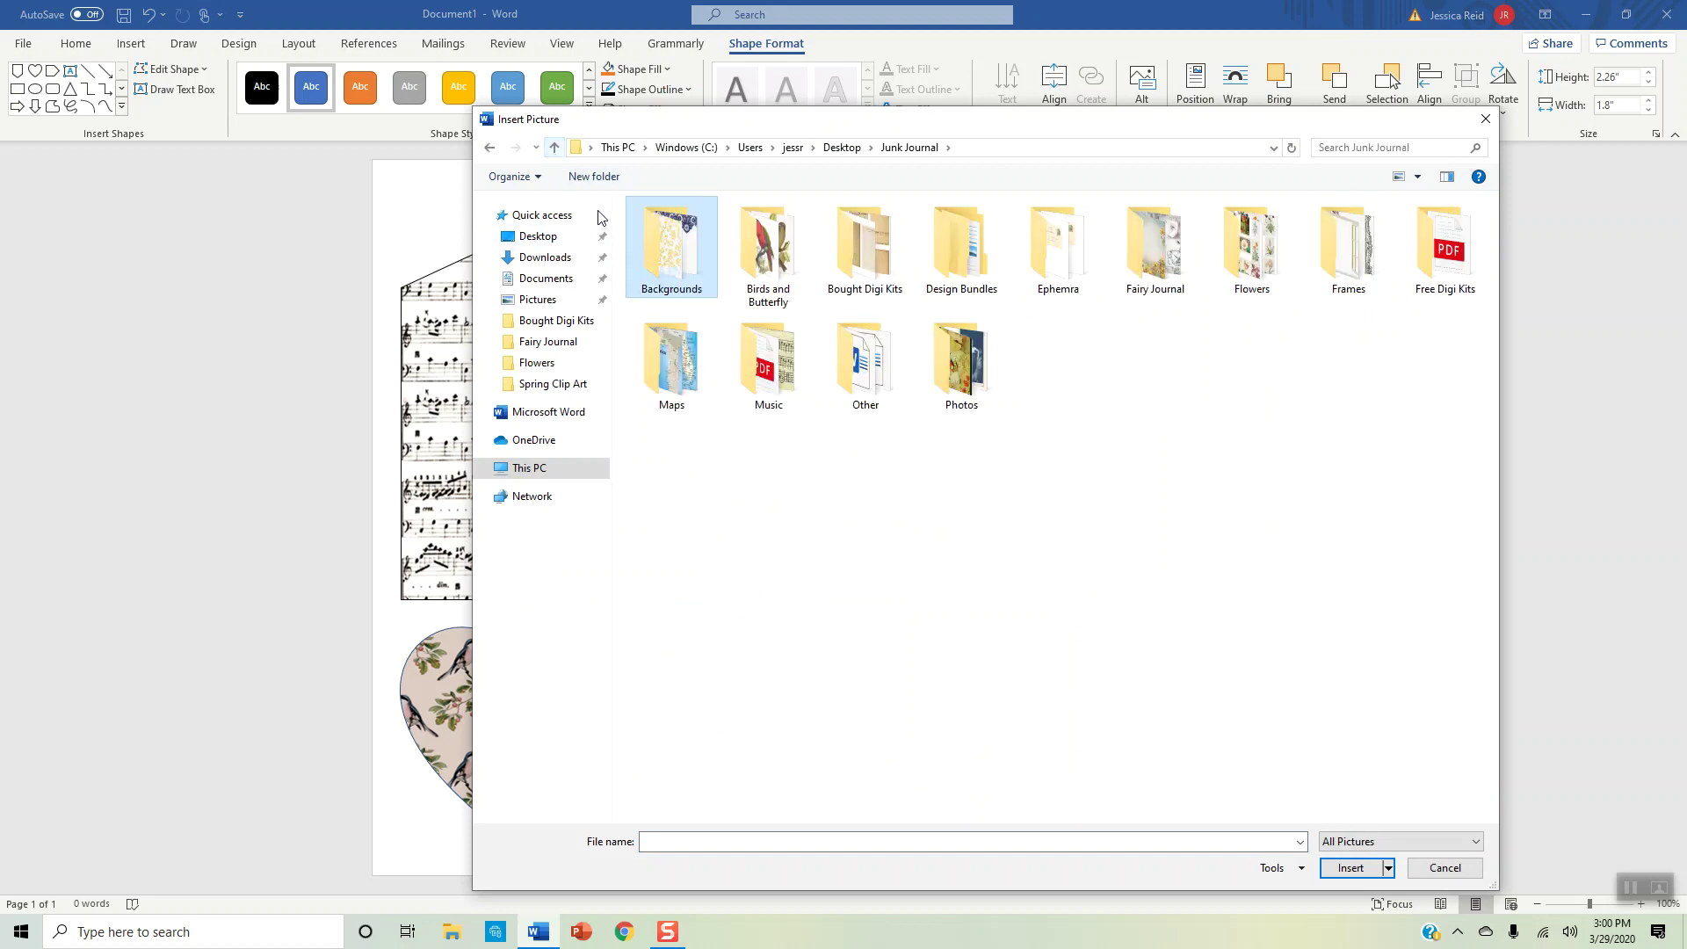
double_click(774, 408)
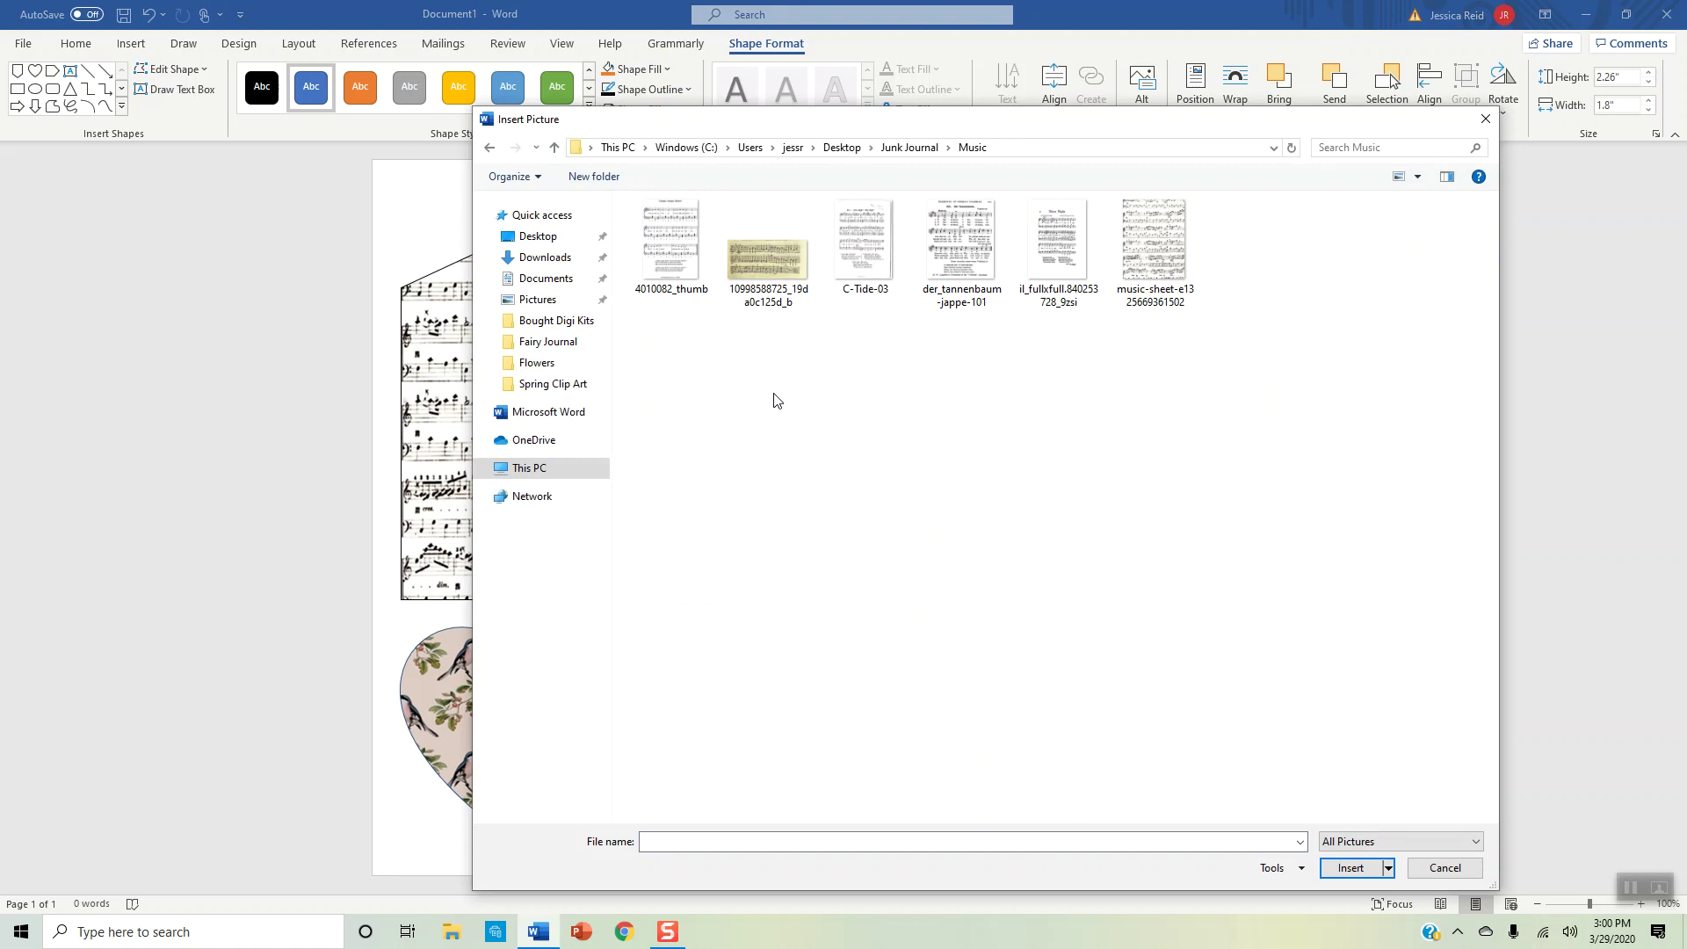
left_click(1144, 254)
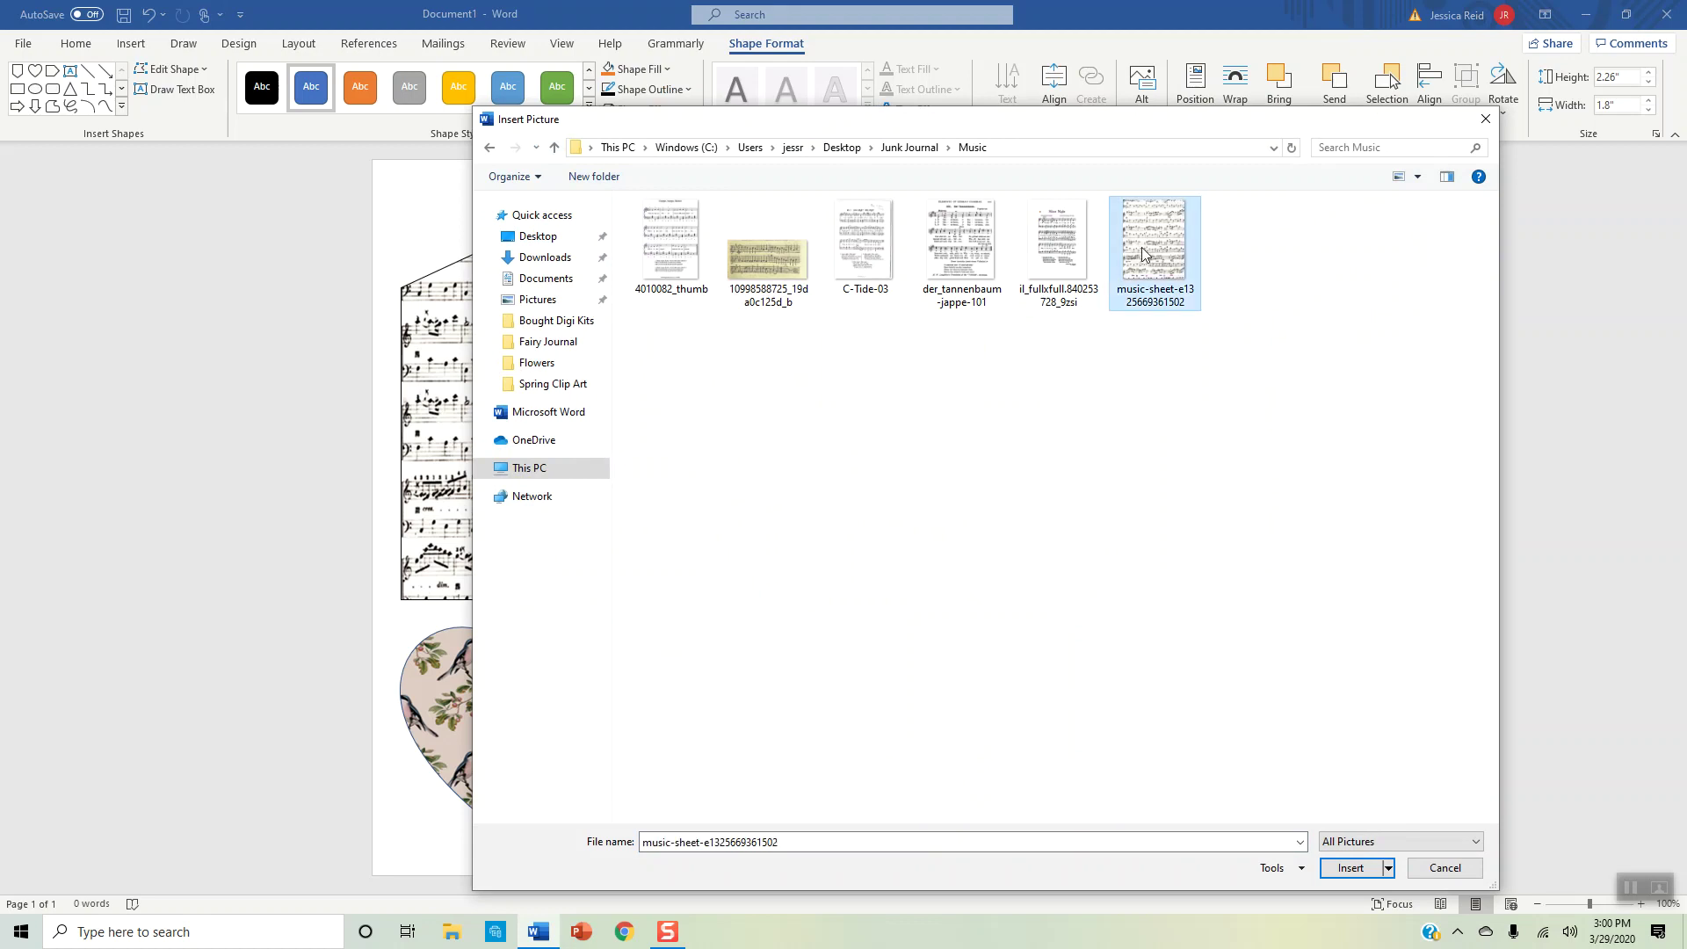
left_click(1350, 868)
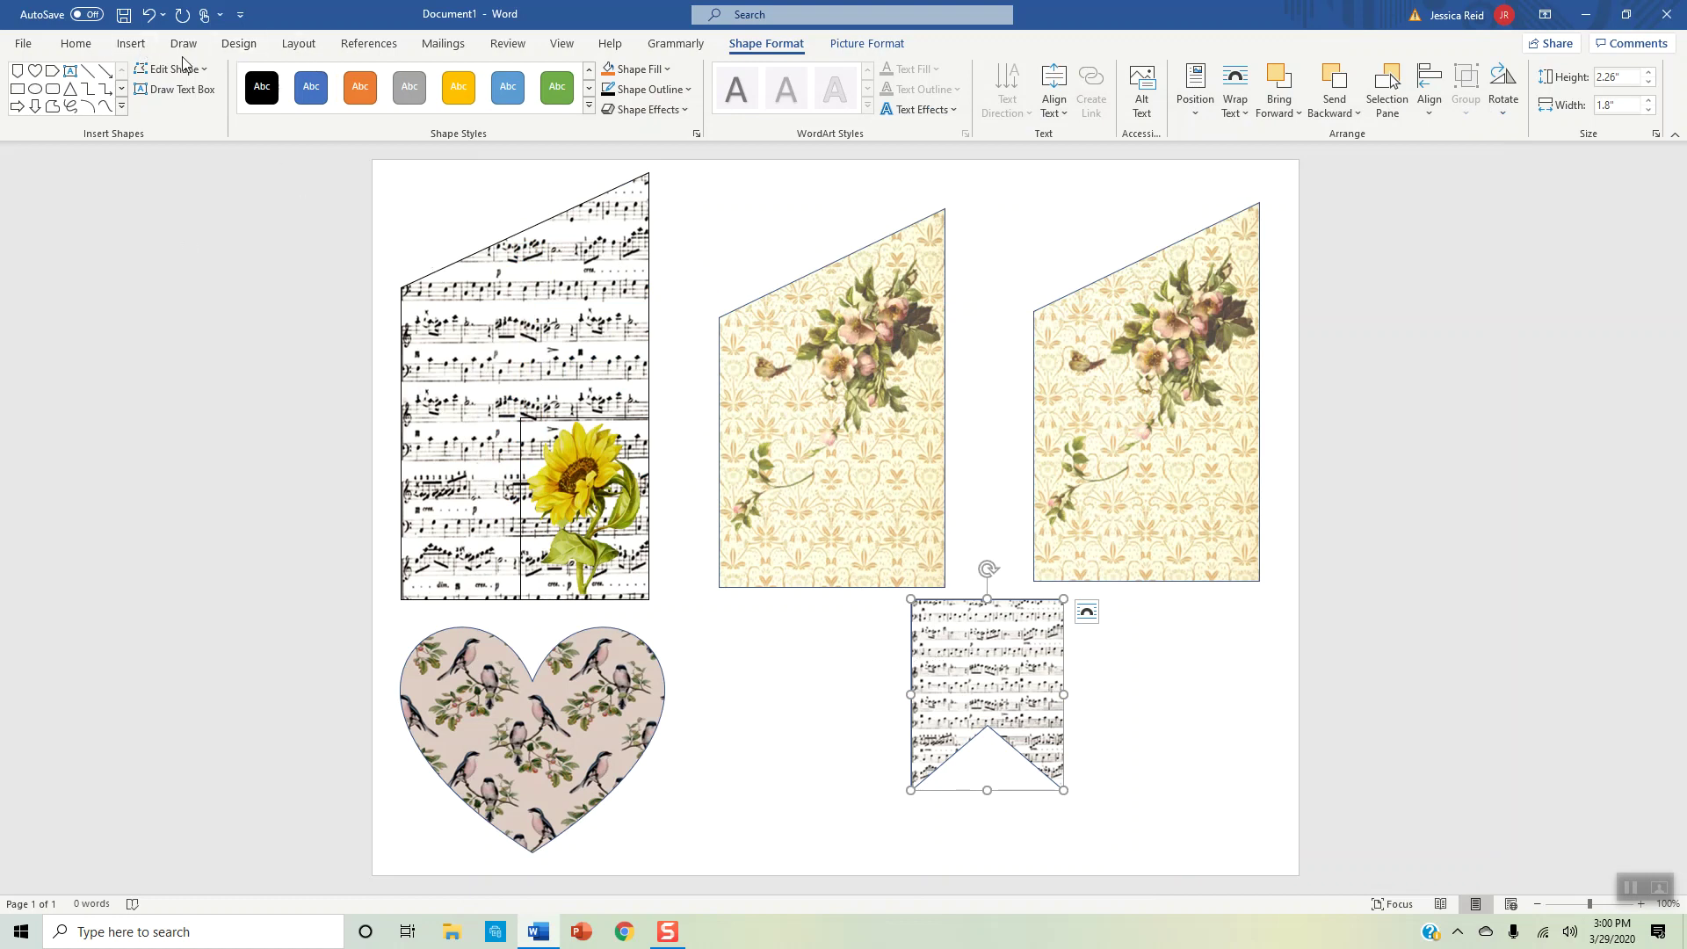
- Insert the sunflower-722x1024 picture from the Flowers folder and set its text wrapping to In Front of Text
left_click(130, 49)
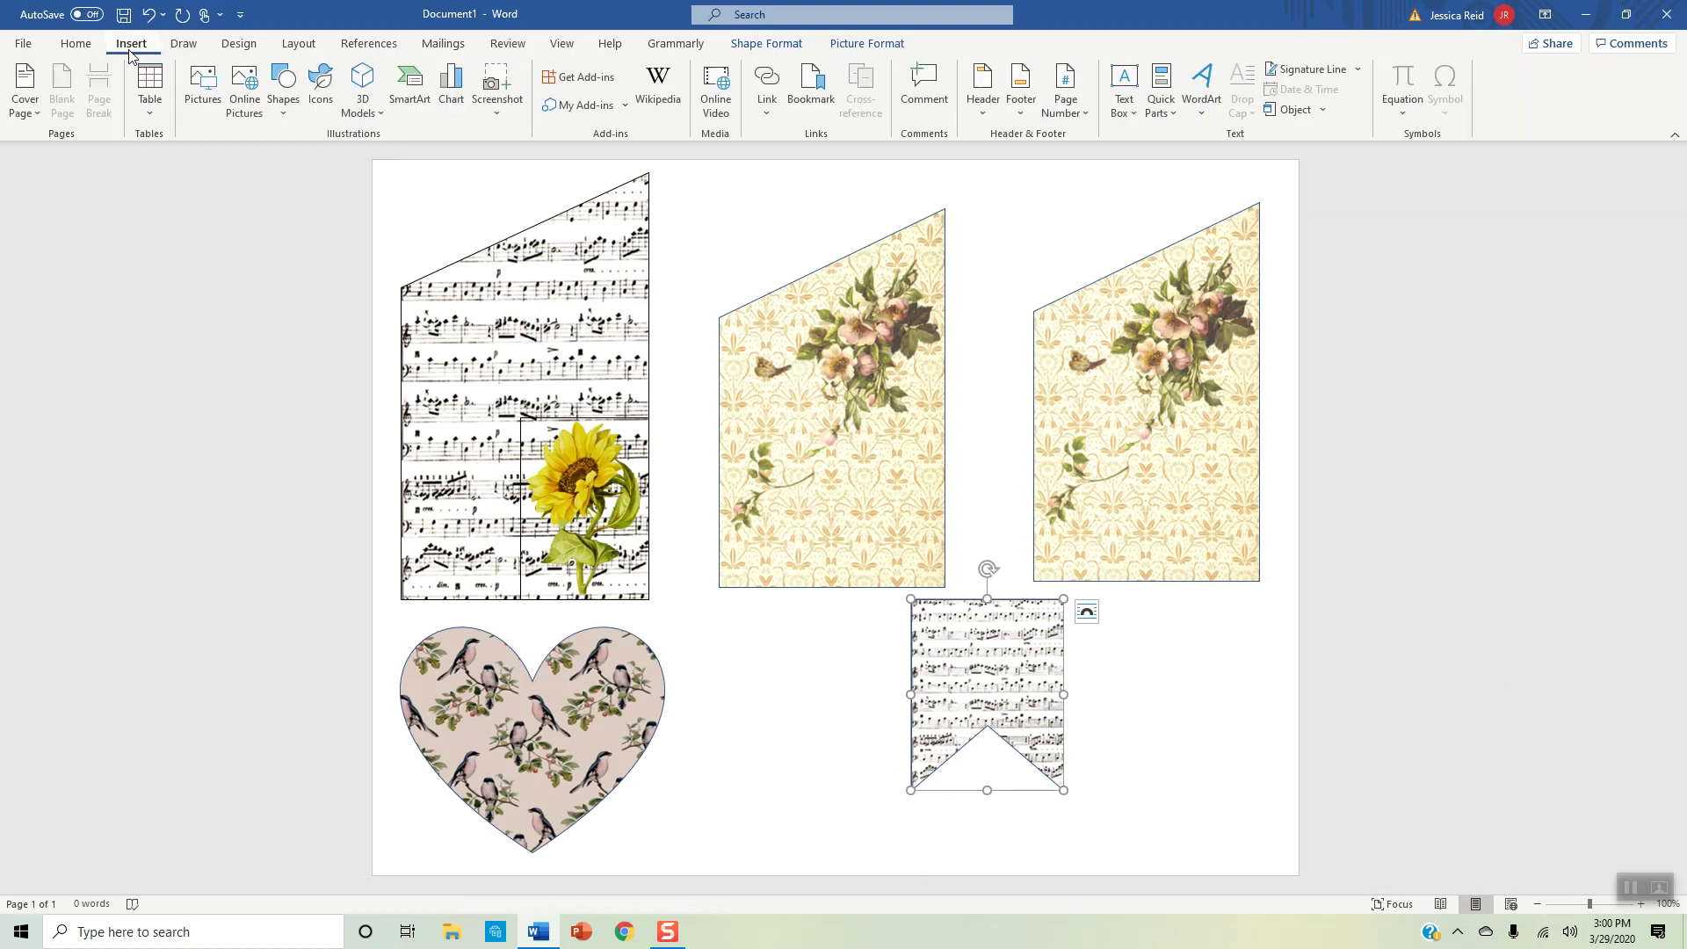
left_click(195, 97)
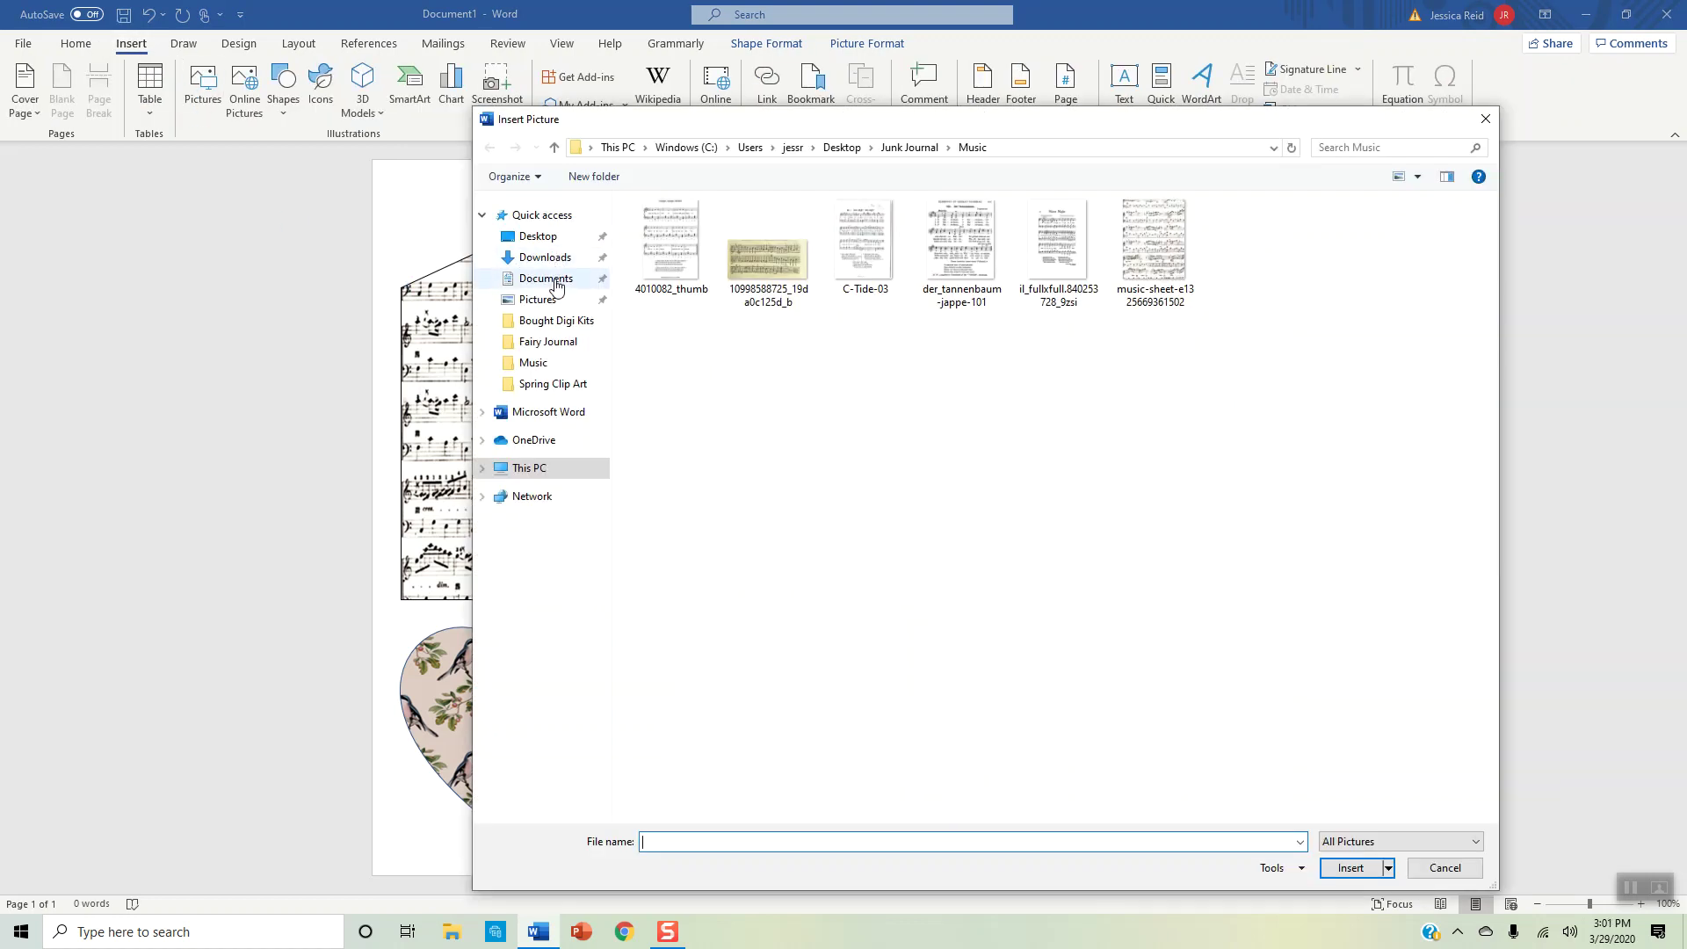
left_click(555, 150)
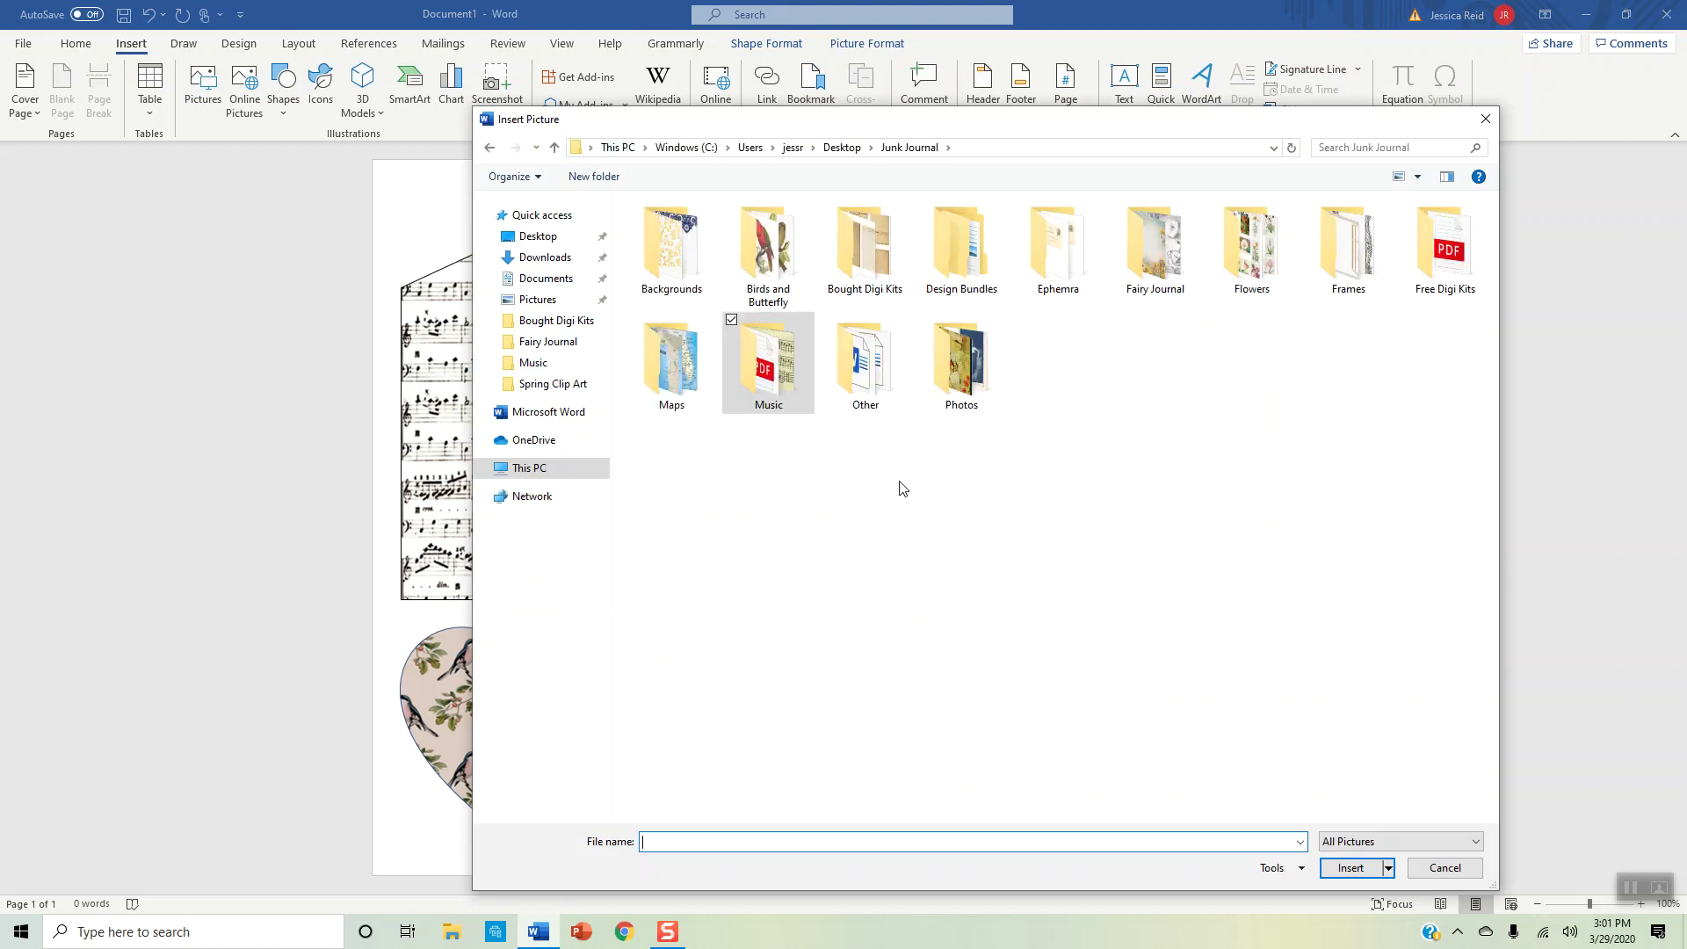
left_click(935, 525)
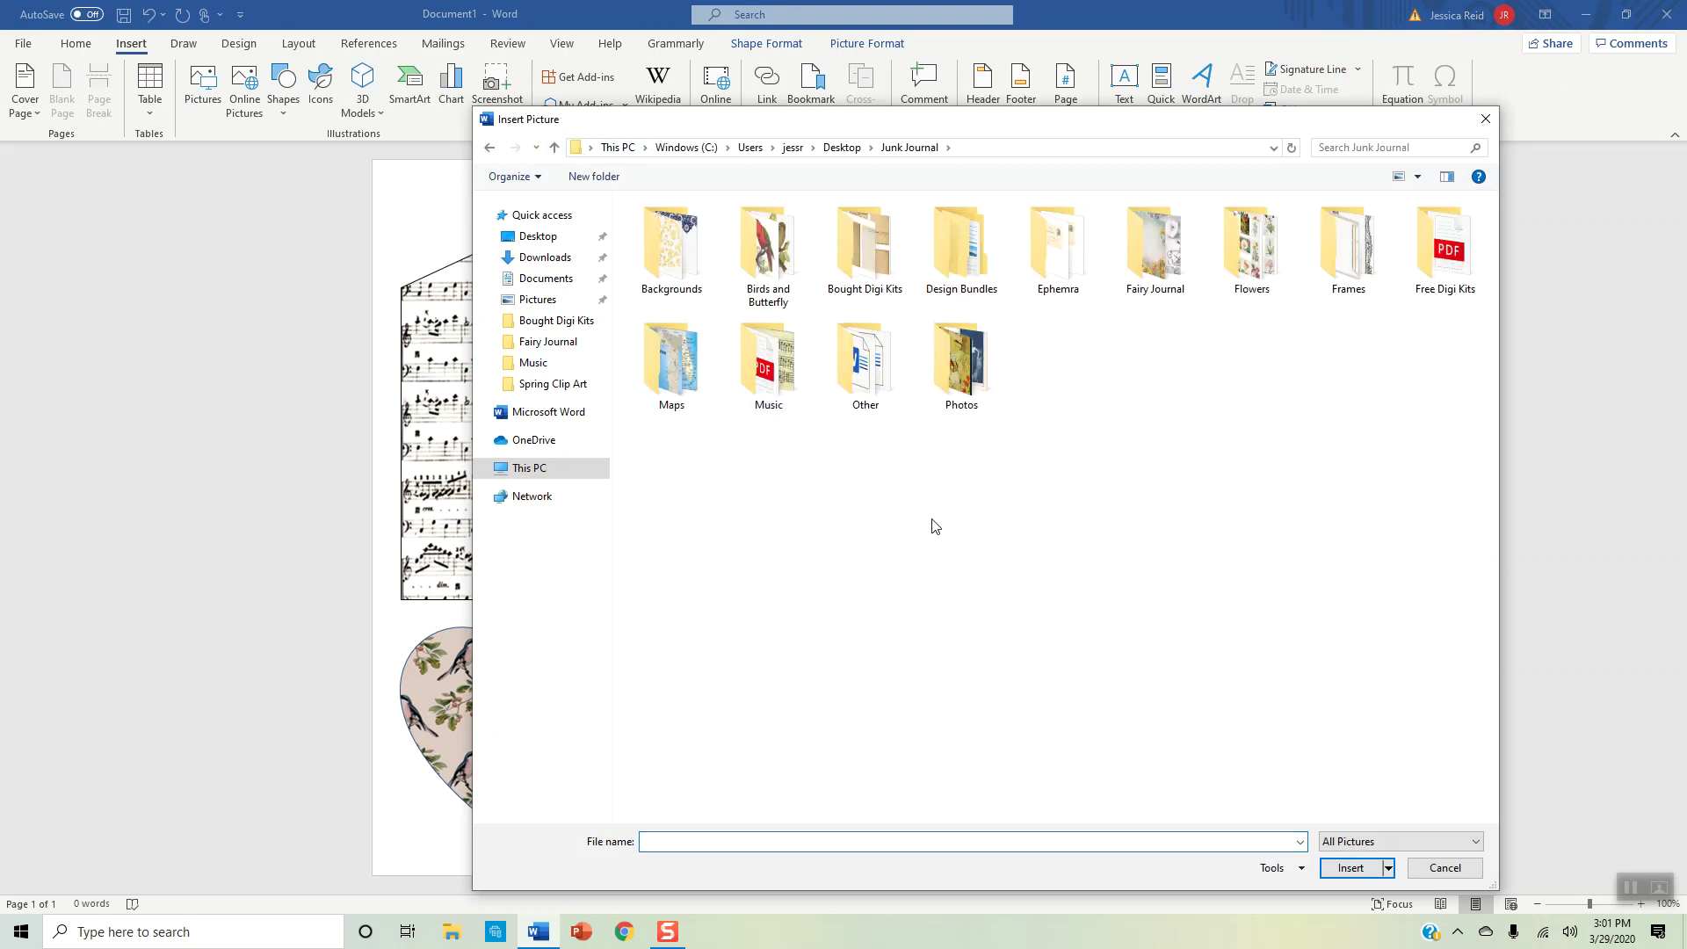
double_click(1274, 256)
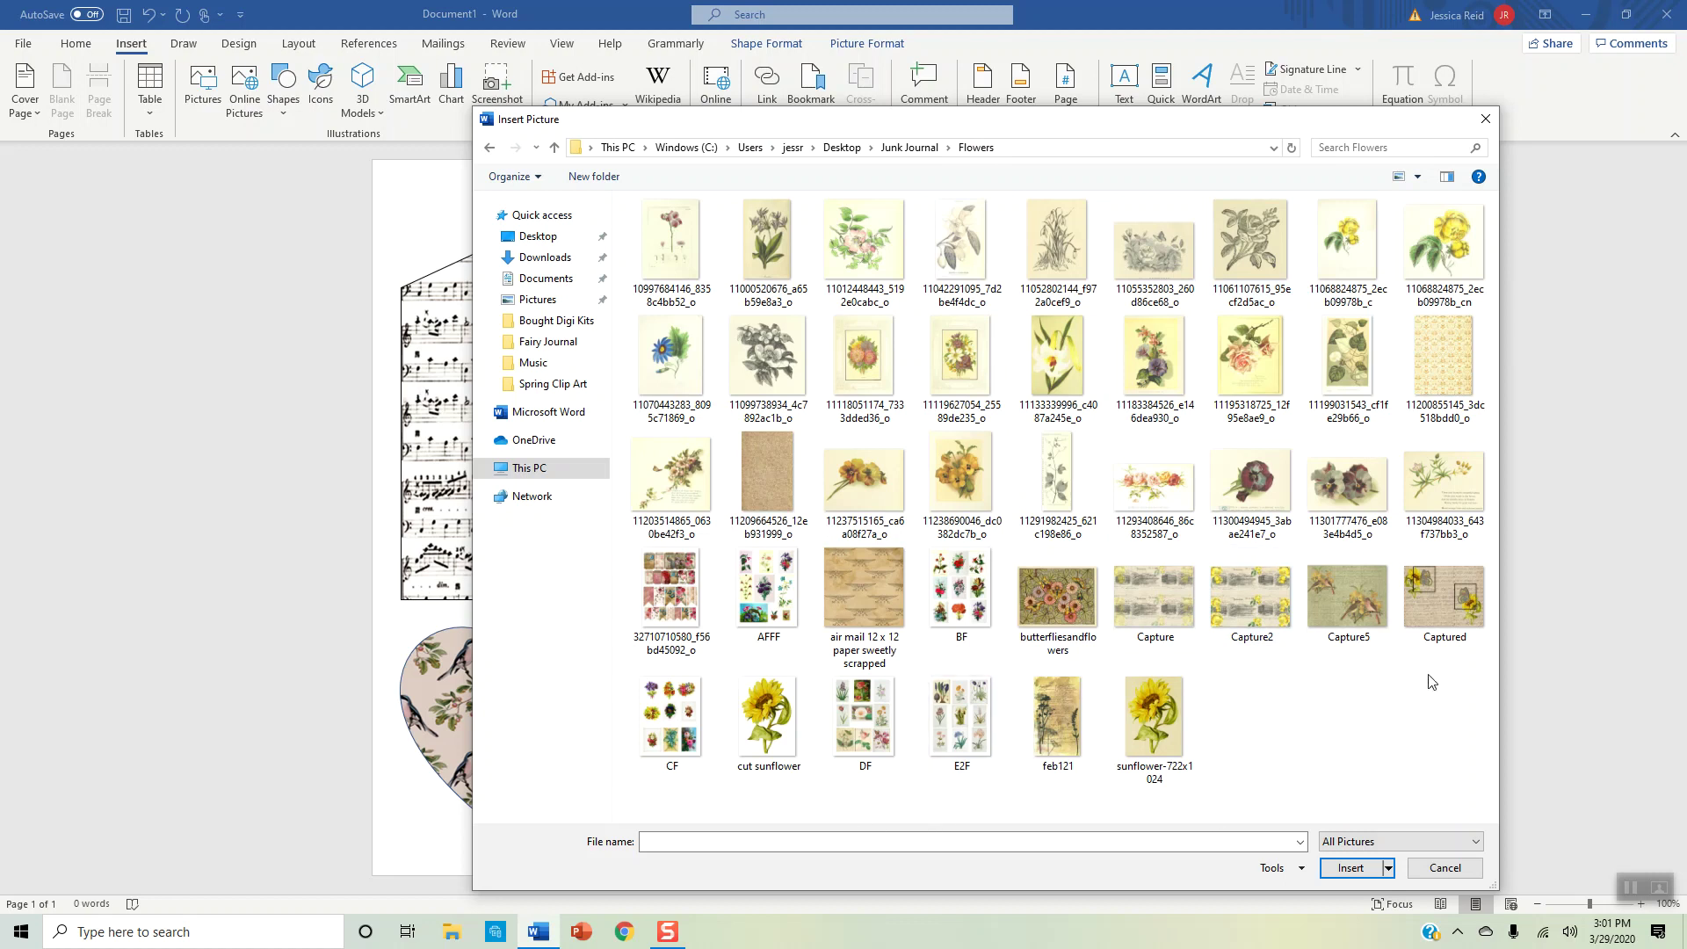
left_click(1164, 734)
left_click(1351, 869)
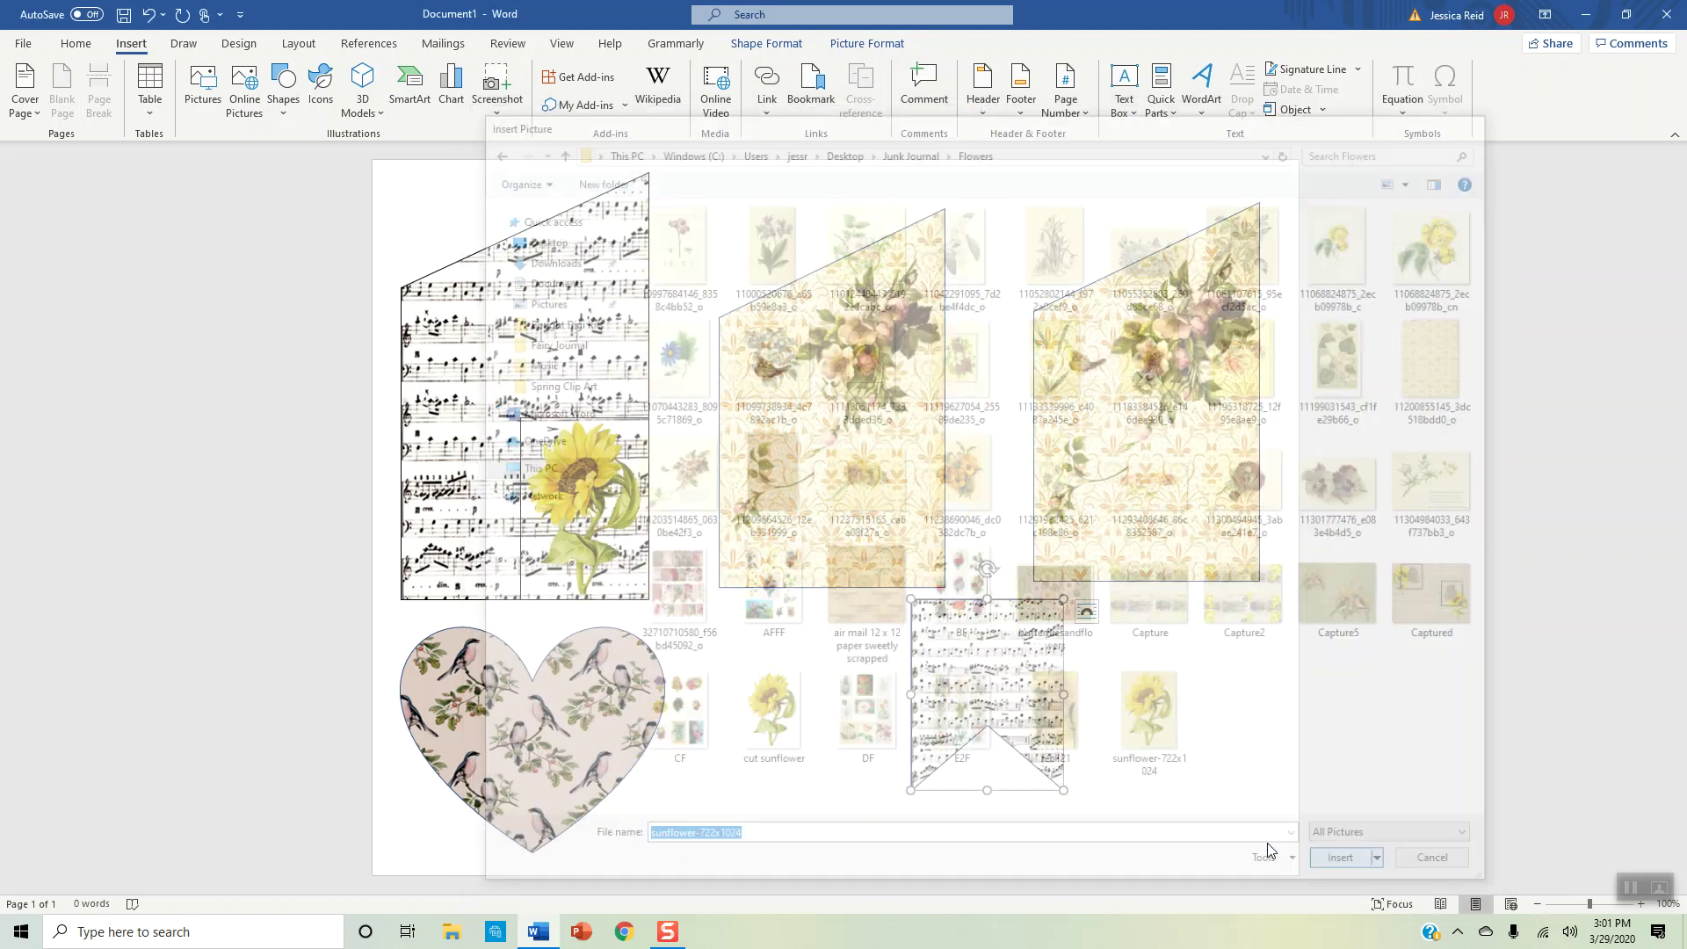
left_click(901, 171)
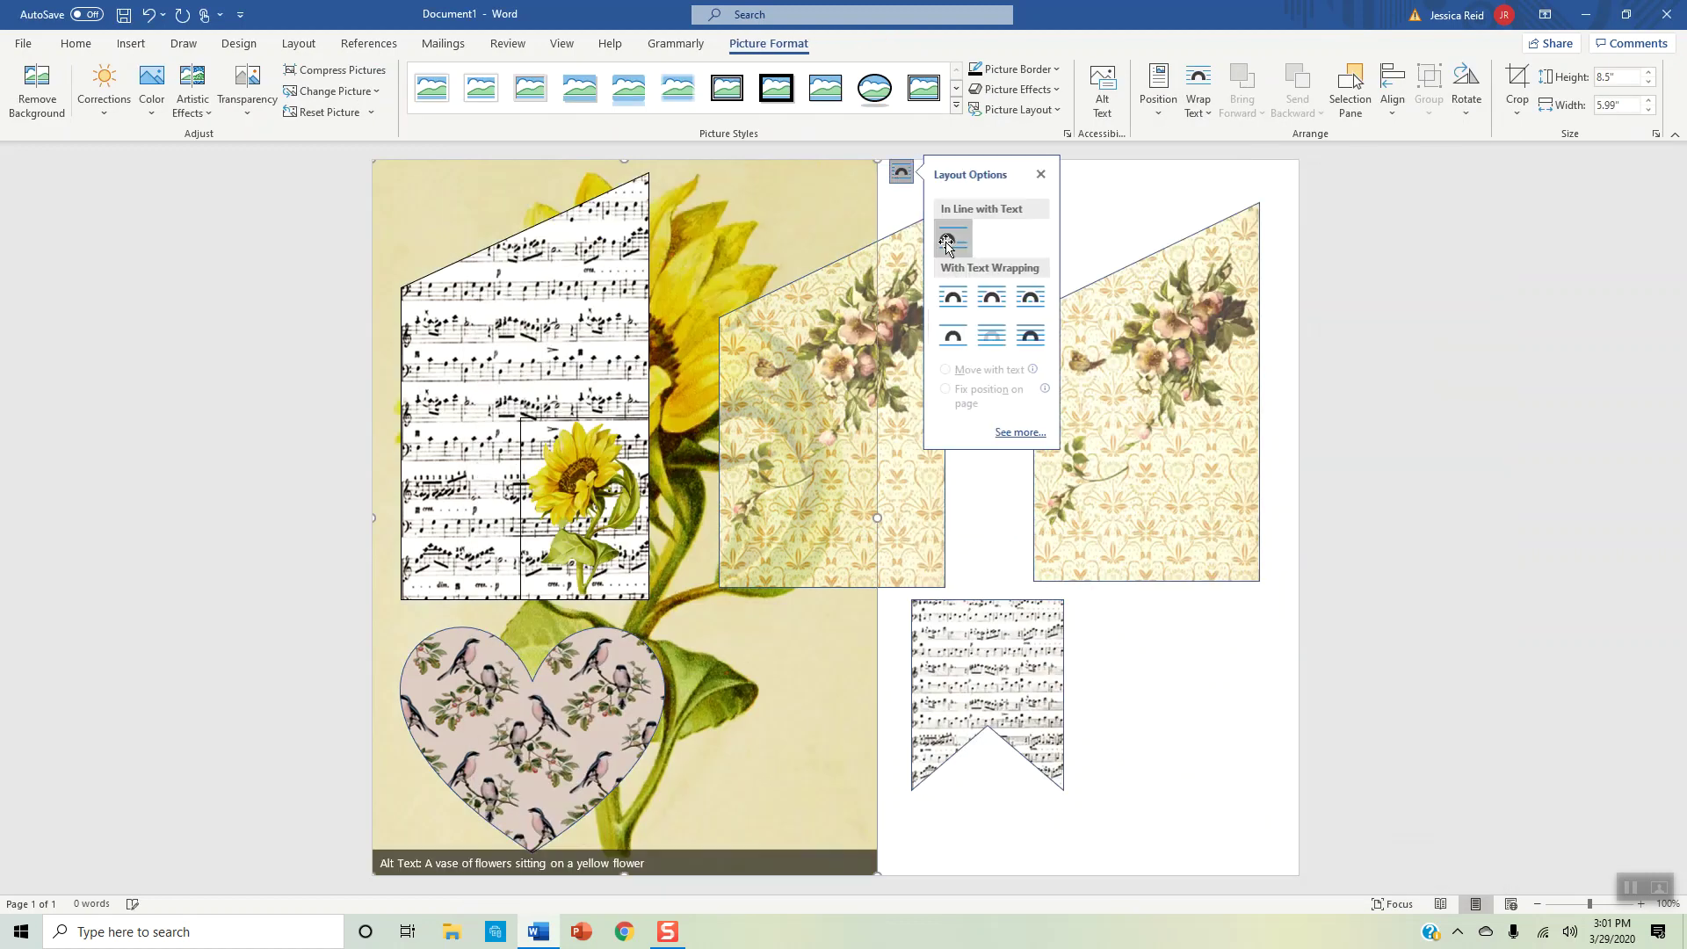
left_click(1036, 335)
- Remove the sunflower picture's background, marking the upper and outer petals and the lower stem as areas to keep
left_click(30, 101)
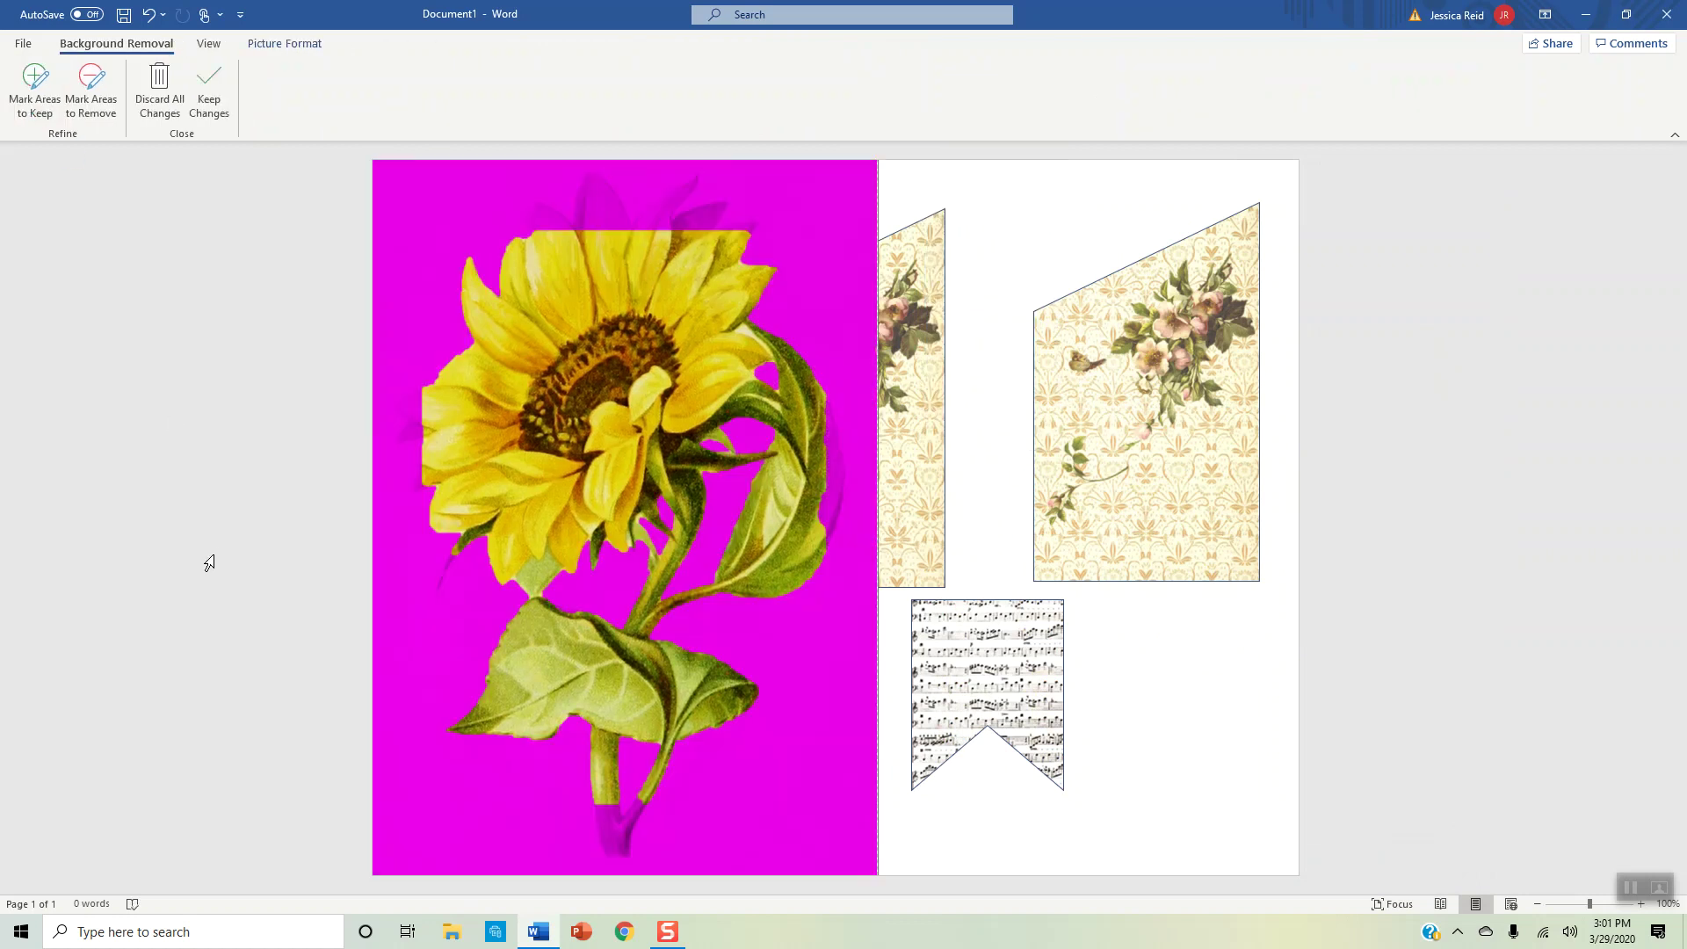
left_click(45, 112)
mouse_move(598, 184)
left_mouse_down()
mouse_move(593, 226)
mouse_move(604, 182)
mouse_move(554, 217)
left_mouse_up()
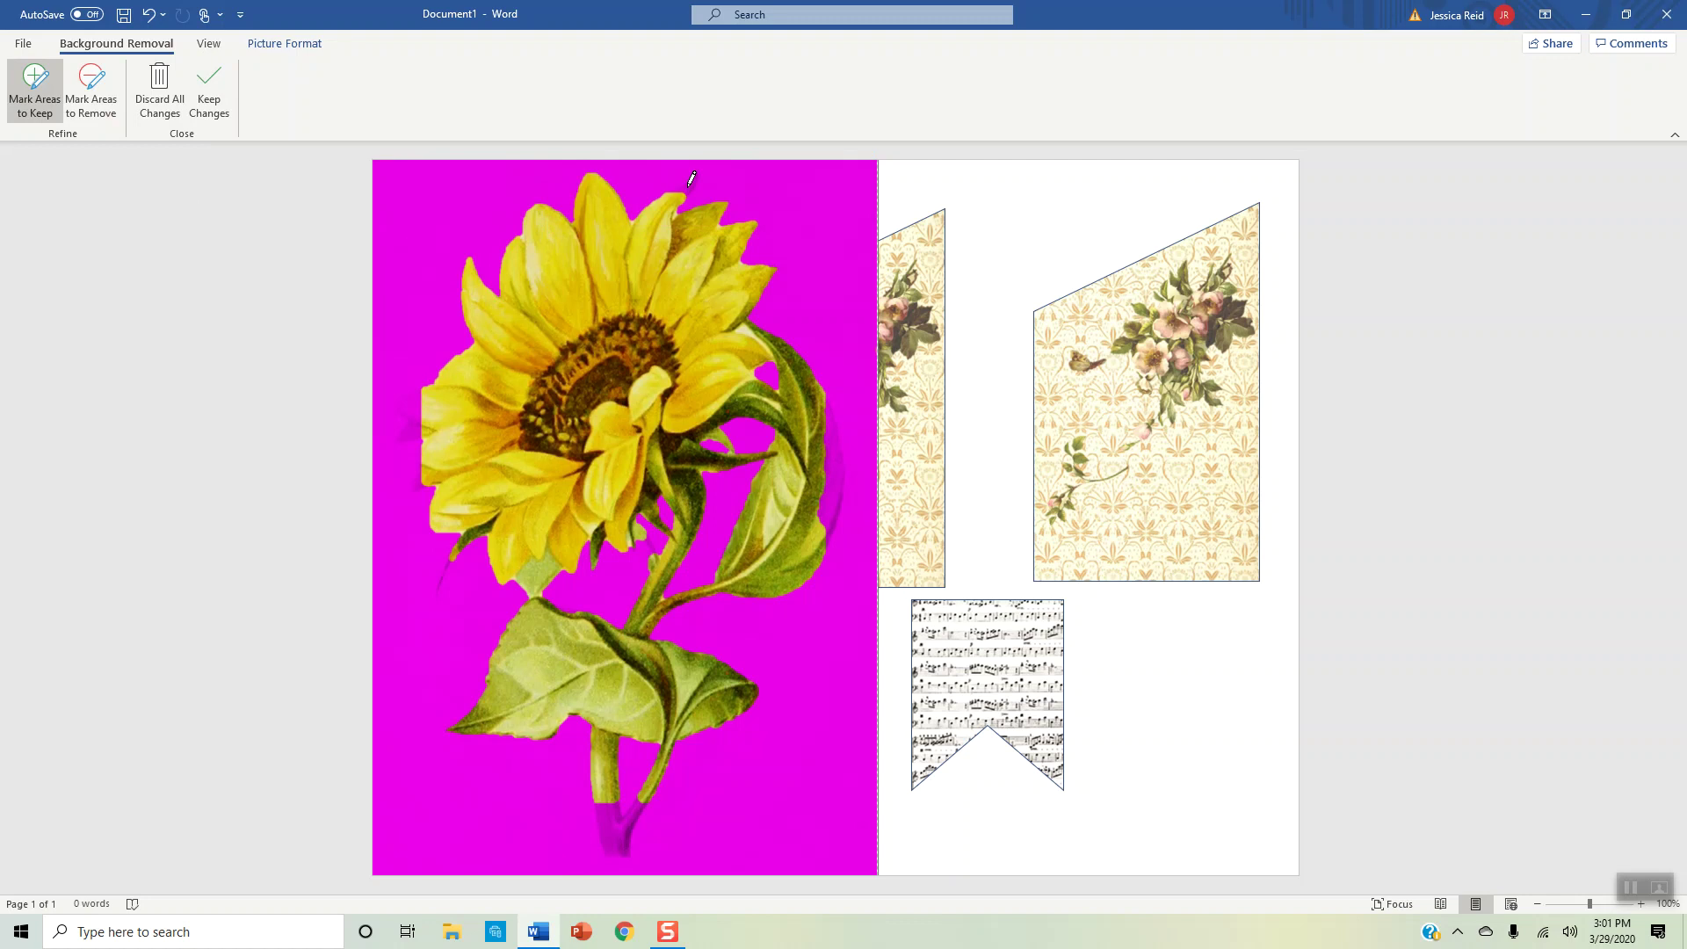
left_click_drag(685, 183, 665, 210)
left_click_drag(412, 400, 433, 422)
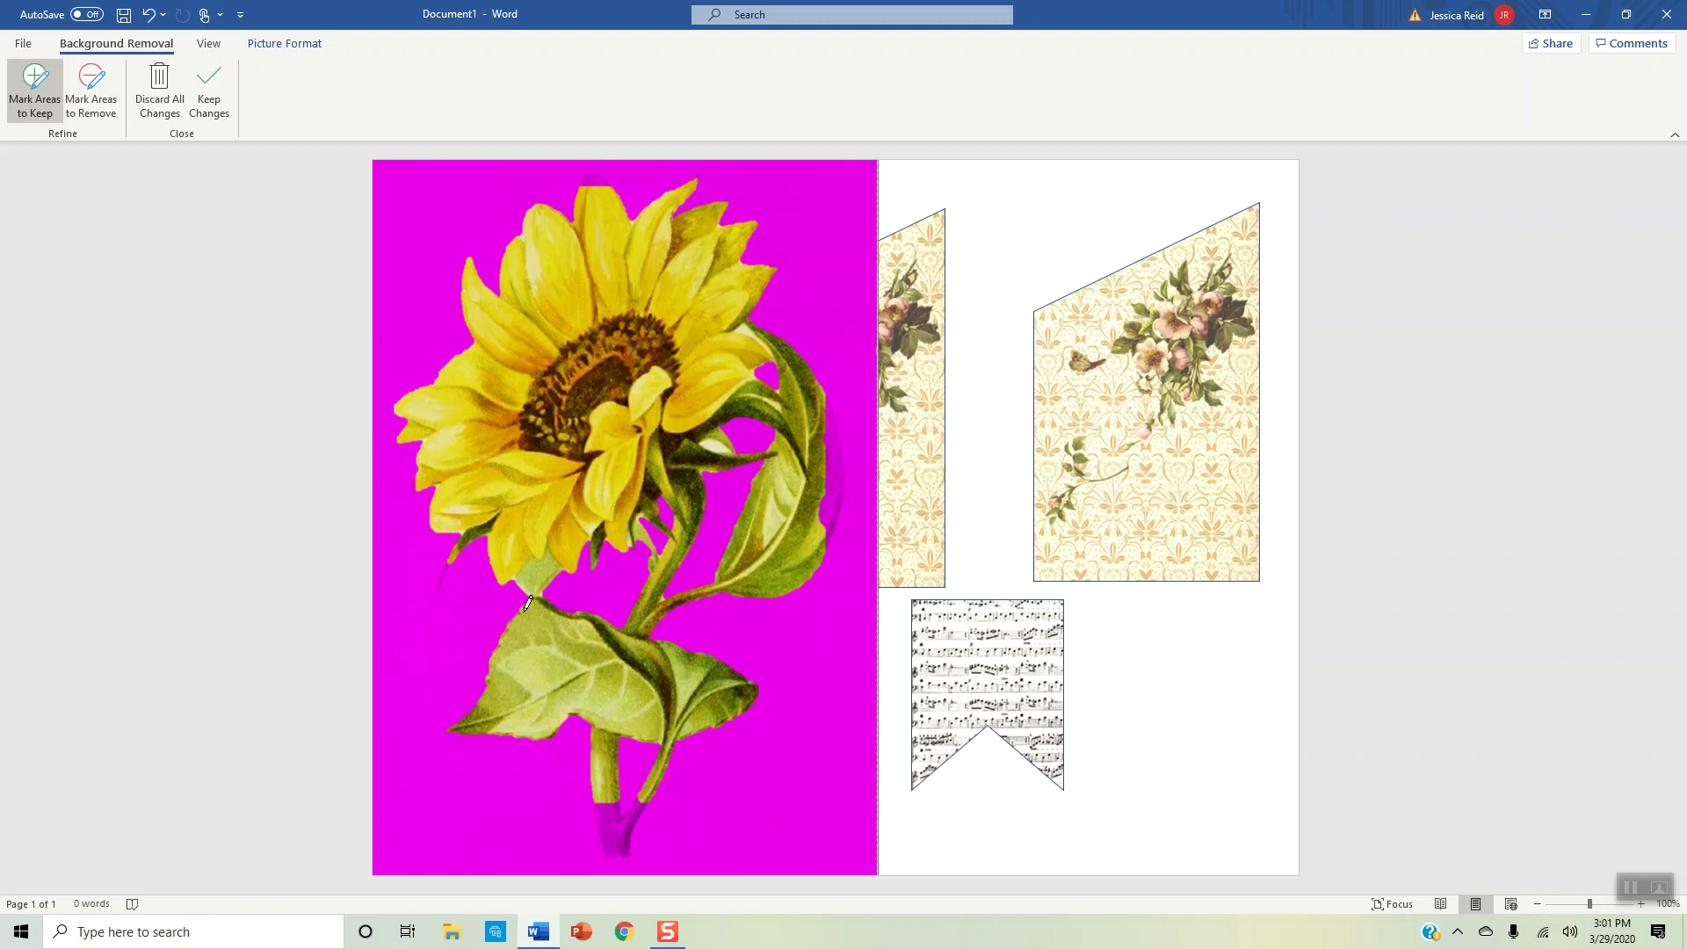
mouse_move(605, 796)
left_mouse_down()
mouse_move(624, 843)
mouse_move(645, 795)
left_mouse_up()
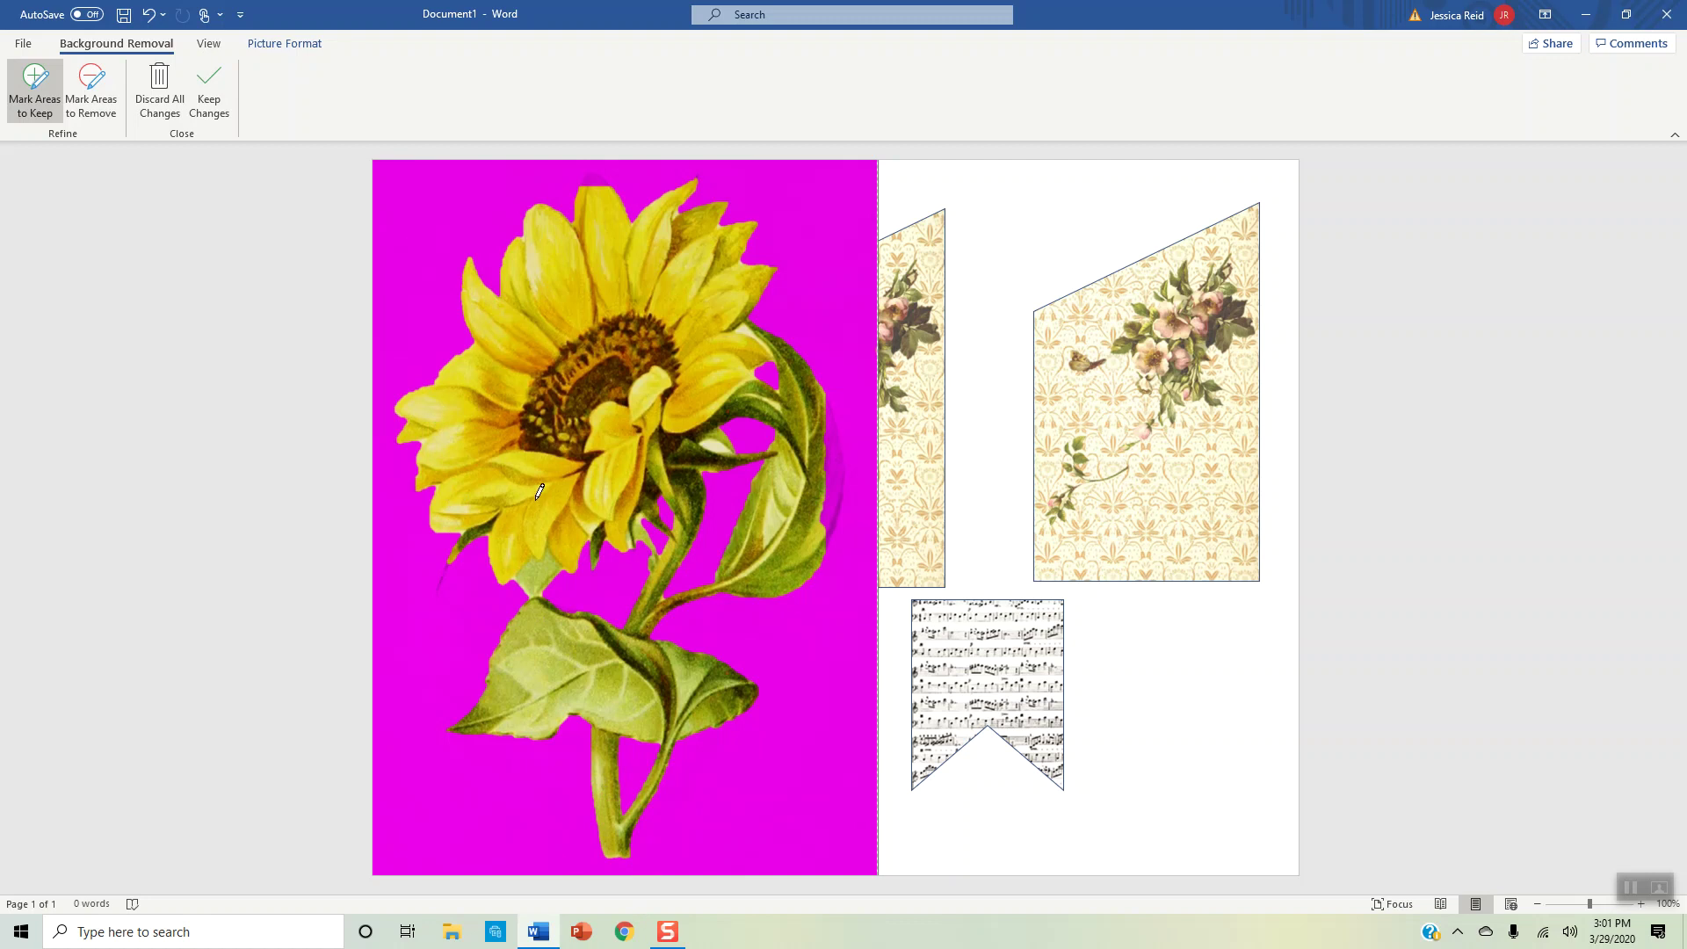
left_click(217, 92)
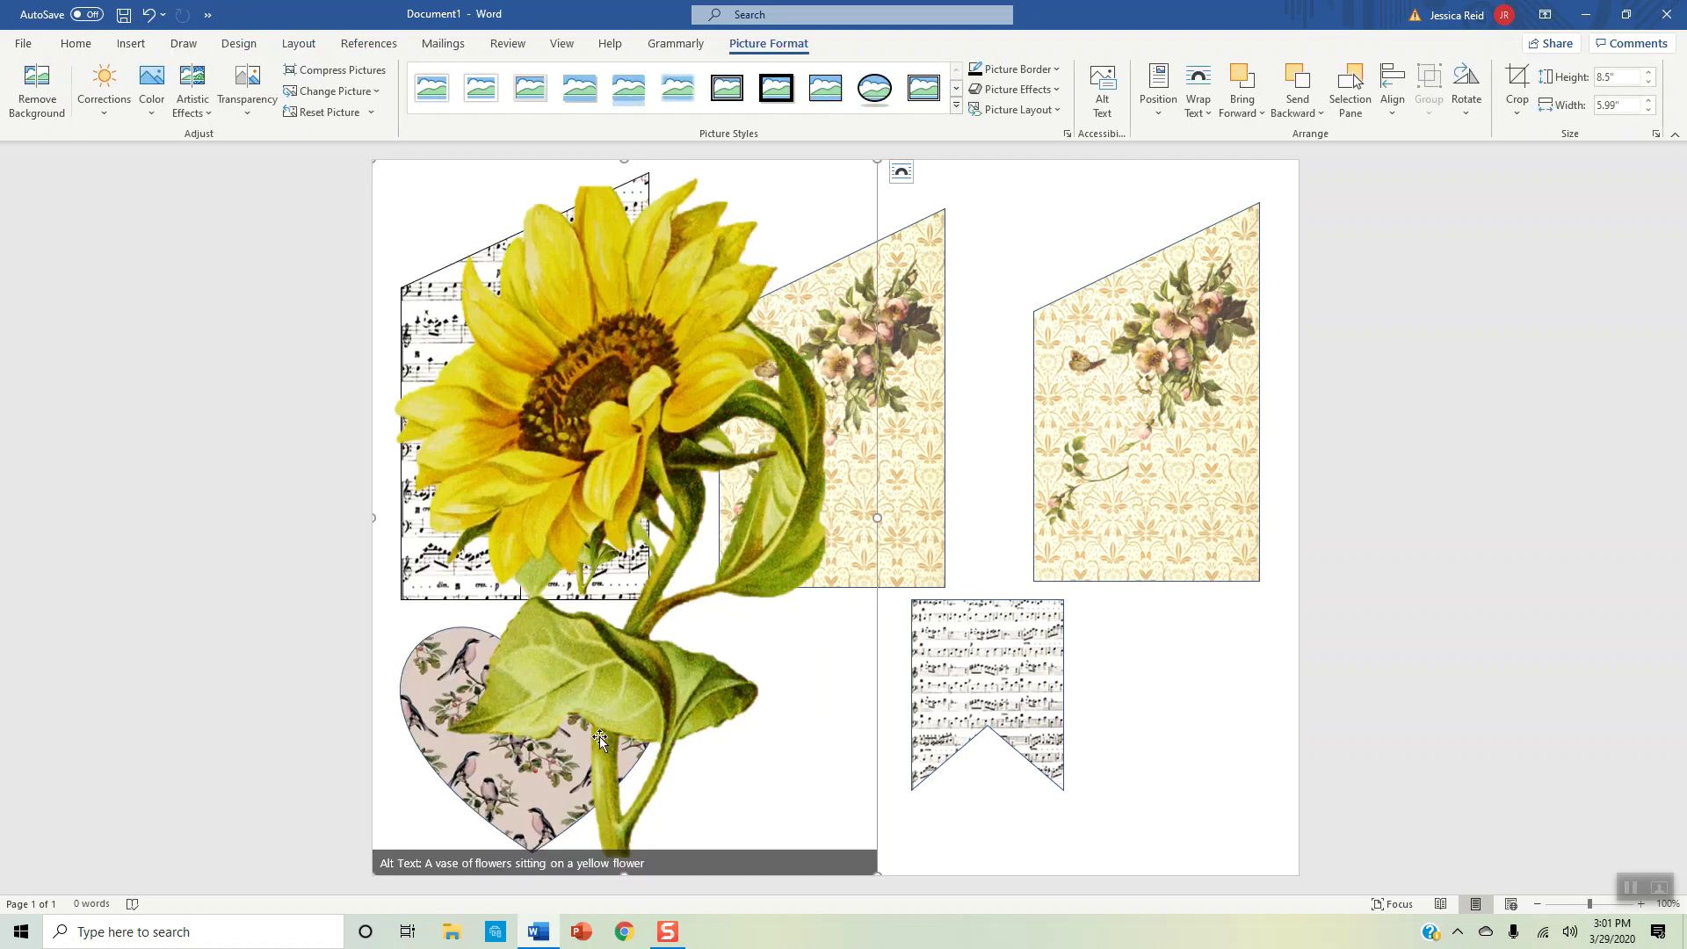
right_click(550, 429)
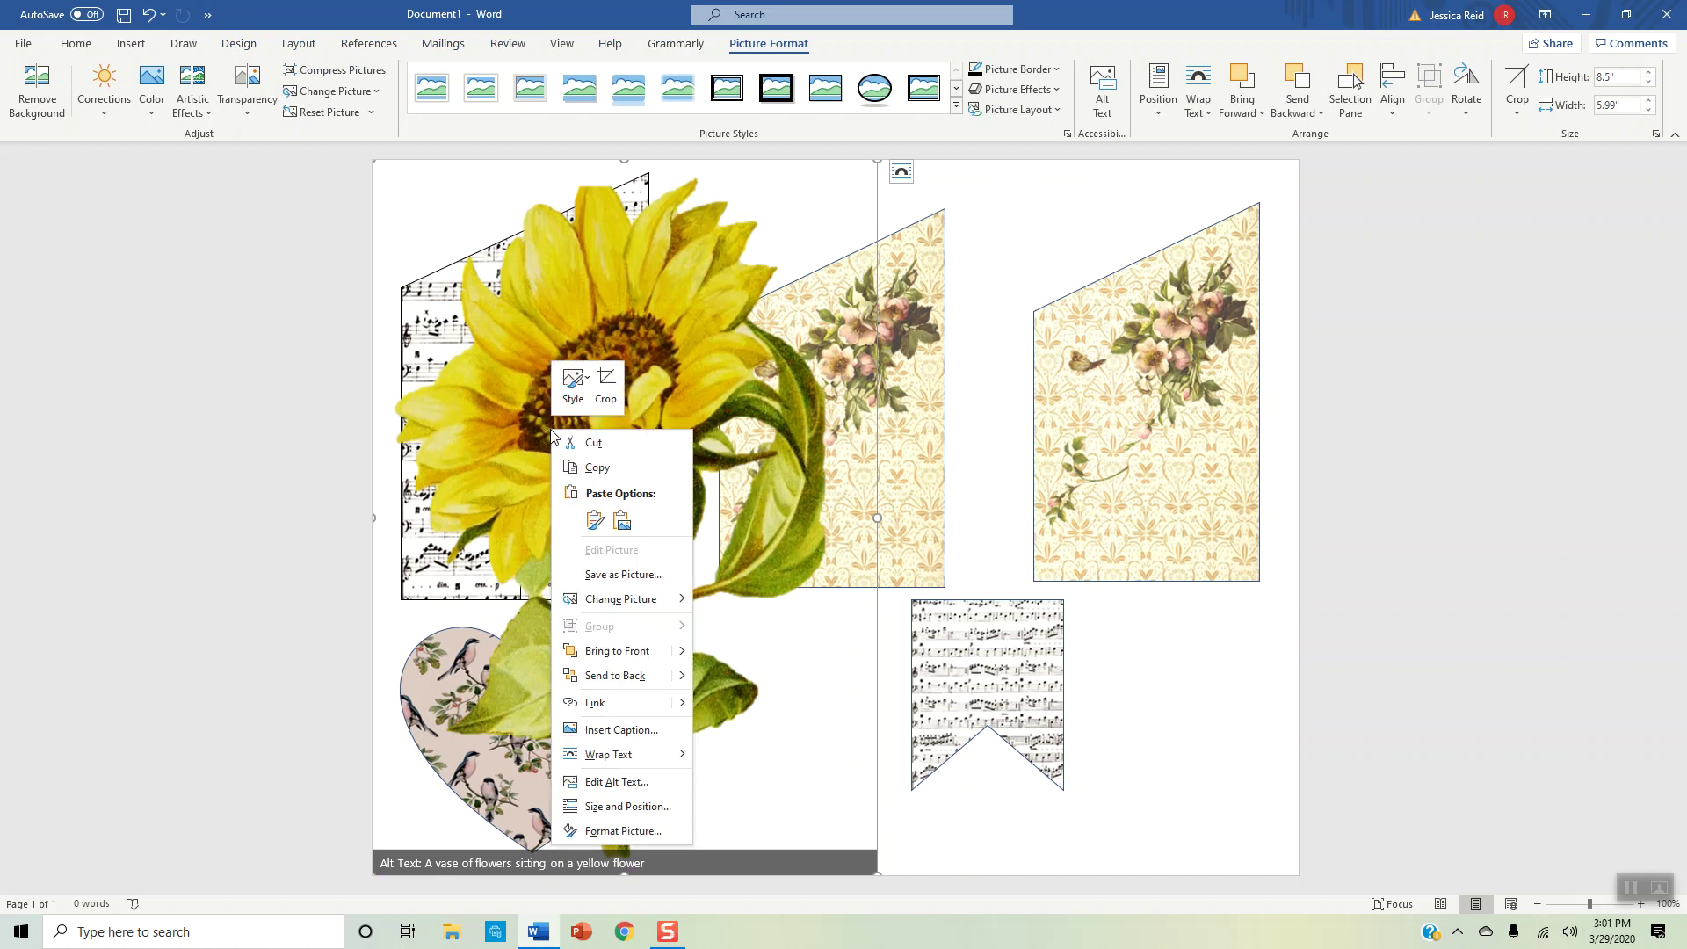
left_click(643, 583)
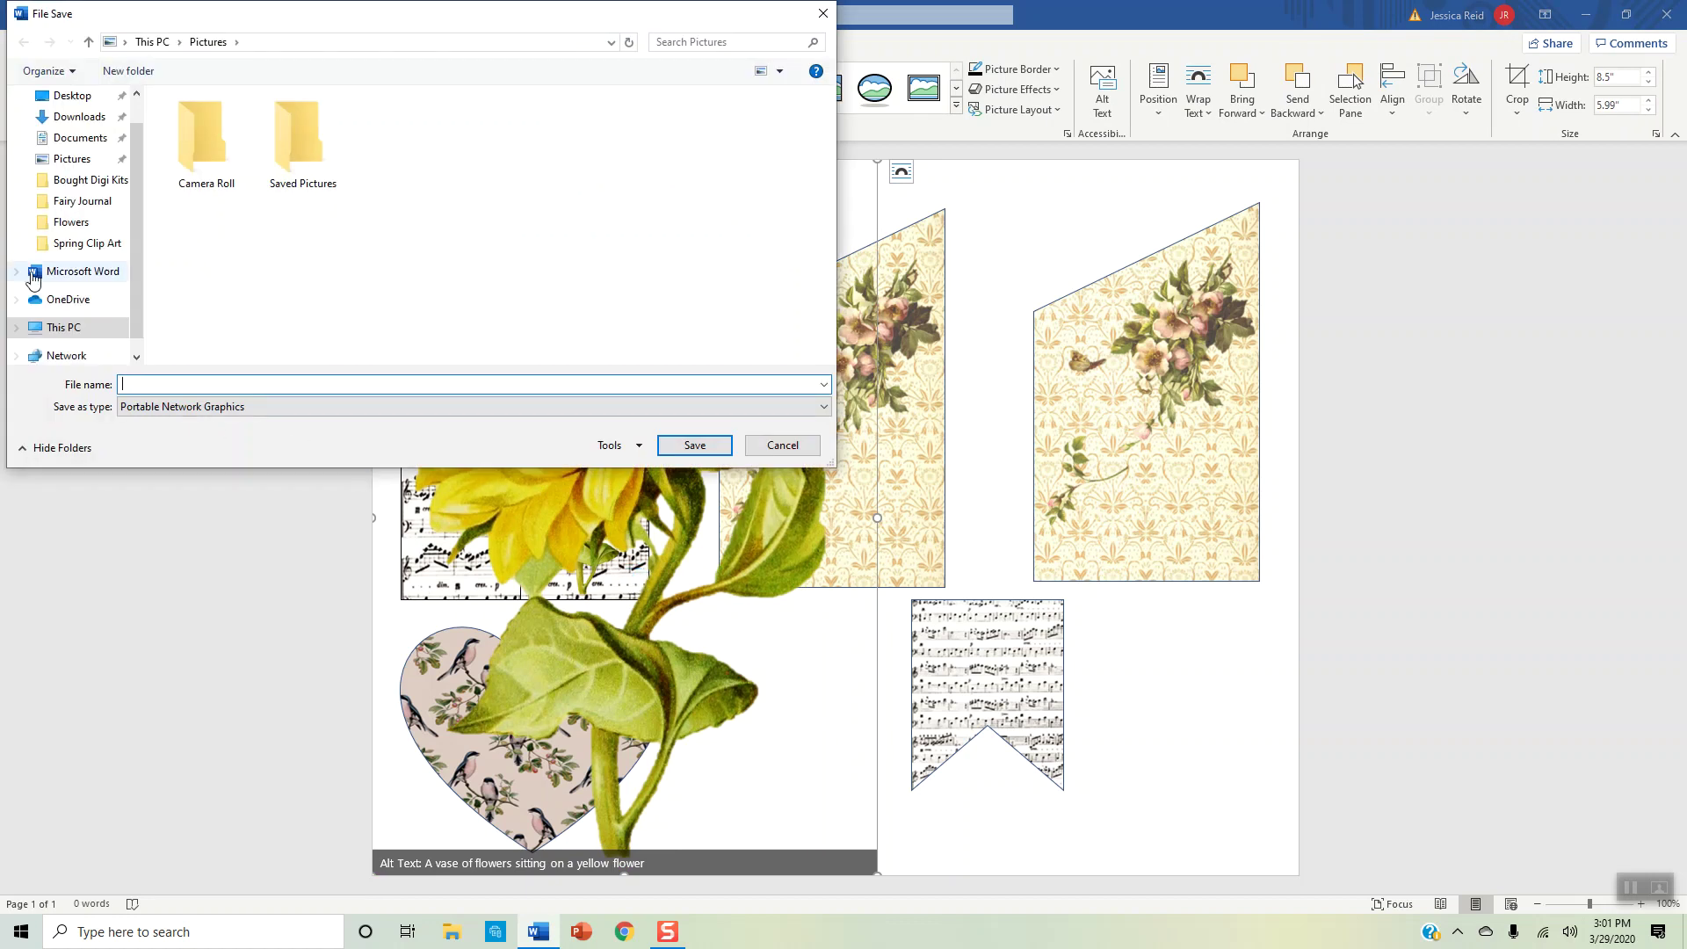
left_click(72, 226)
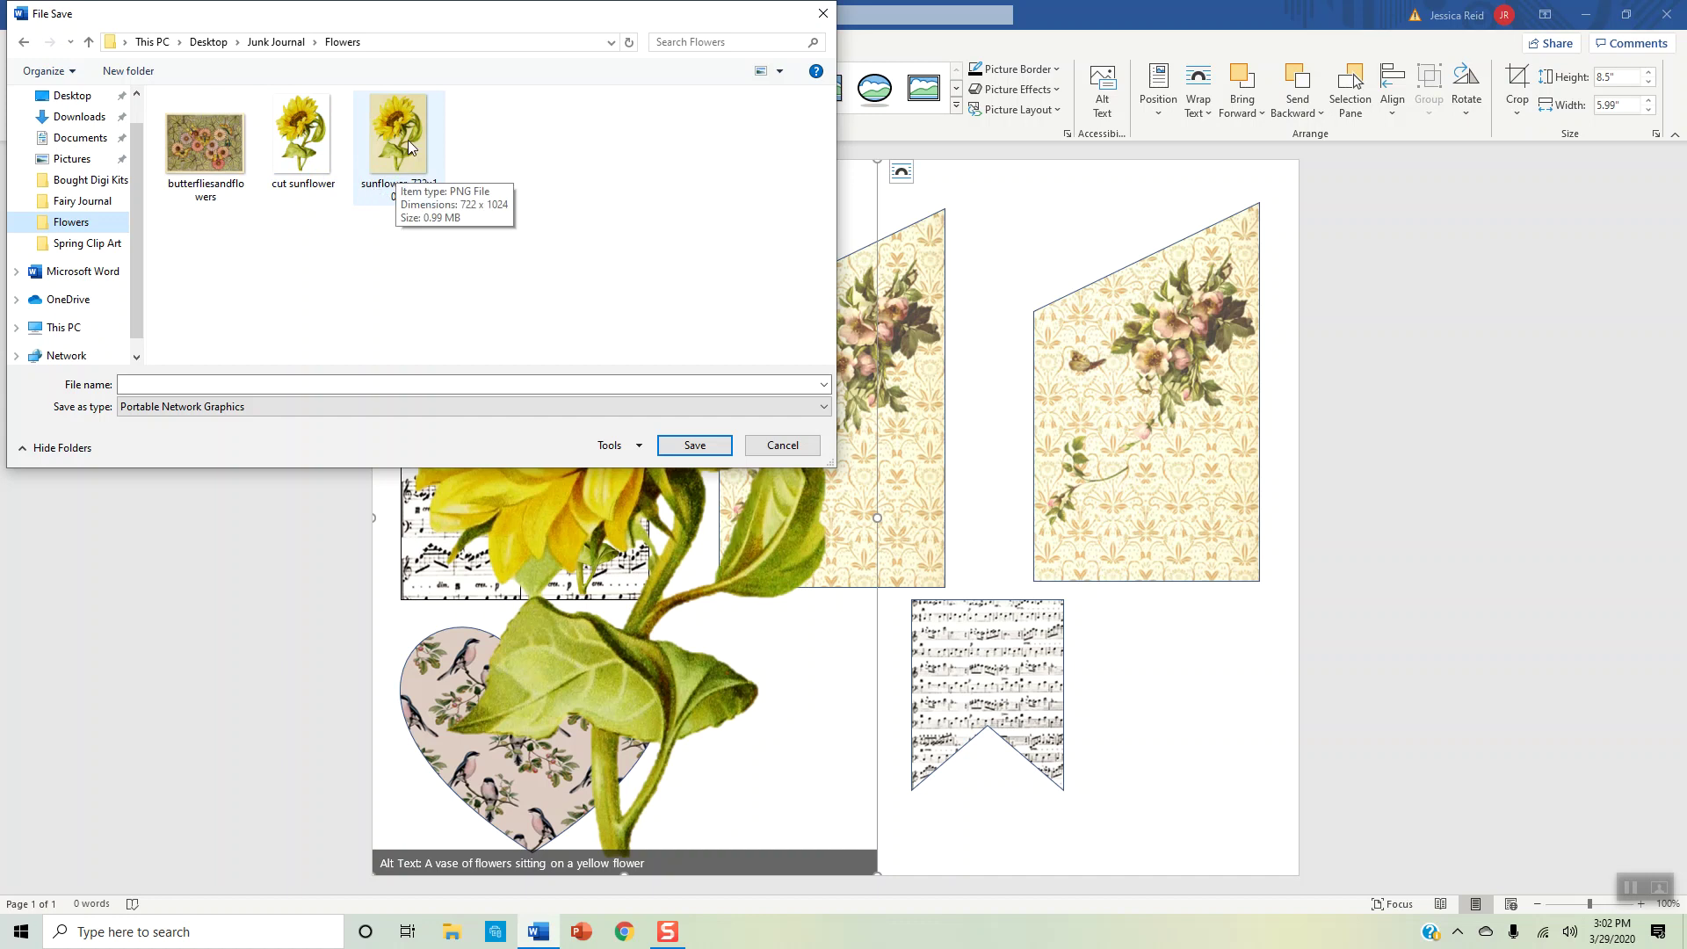
left_click(782, 445)
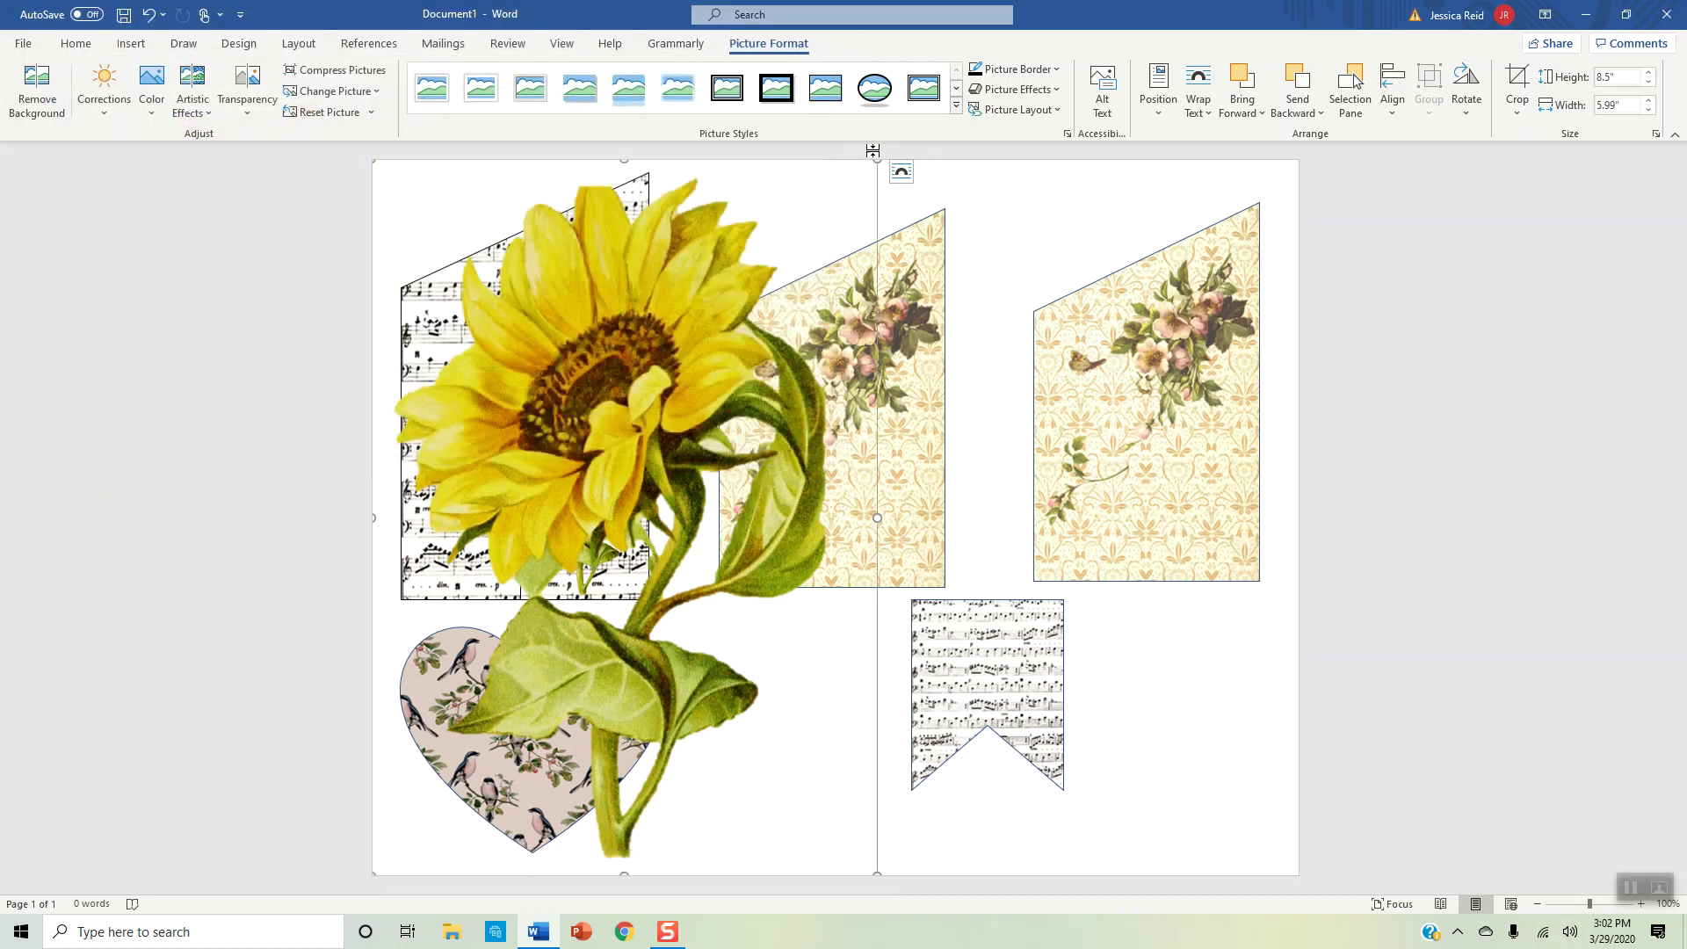
- Shrink the sunflower cut-out and place it on the right half of the sheet-music banner, above the notch
left_click_drag(878, 162, 1017, 665)
left_click_drag(1074, 601, 1063, 618)
left_click_drag(1015, 679, 1024, 669)
left_click(1142, 712)
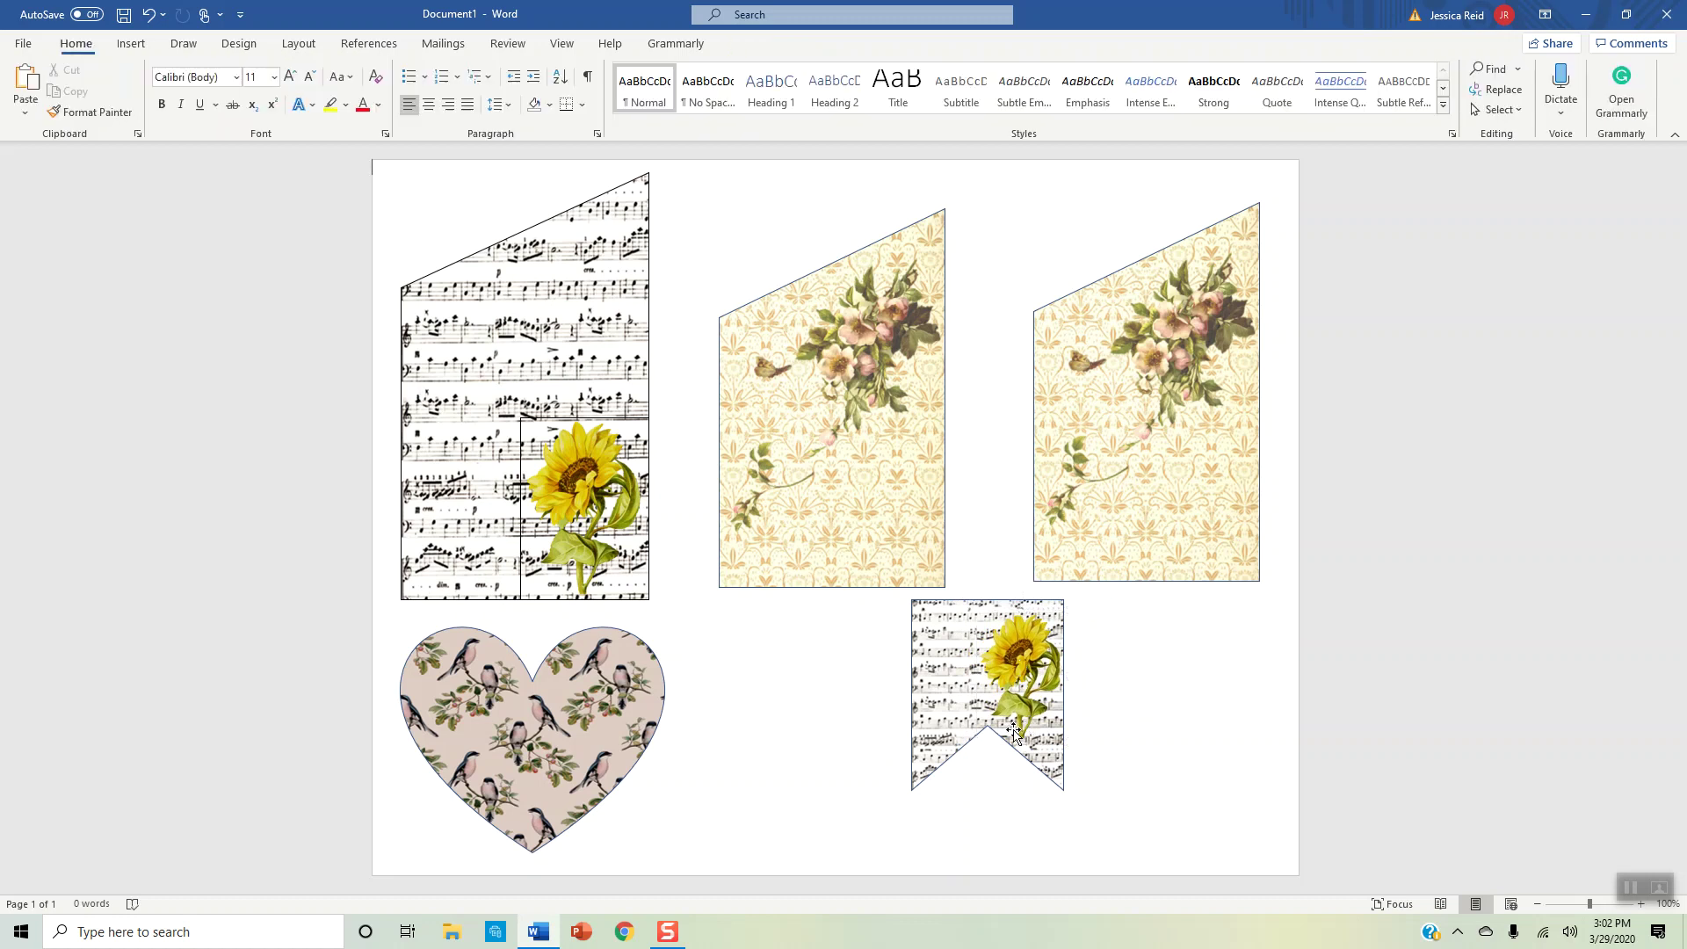
- Move the sheet-music banner and its sunflower slightly lower, leaving a gap below the floral pockets
left_click_drag(953, 665, 1021, 703)
left_click(1023, 700)
left_click(1167, 734)
- Group the sheet-music banner with its sunflower and move the group beside the heart, below the first floral pocket
left_click(1498, 109)
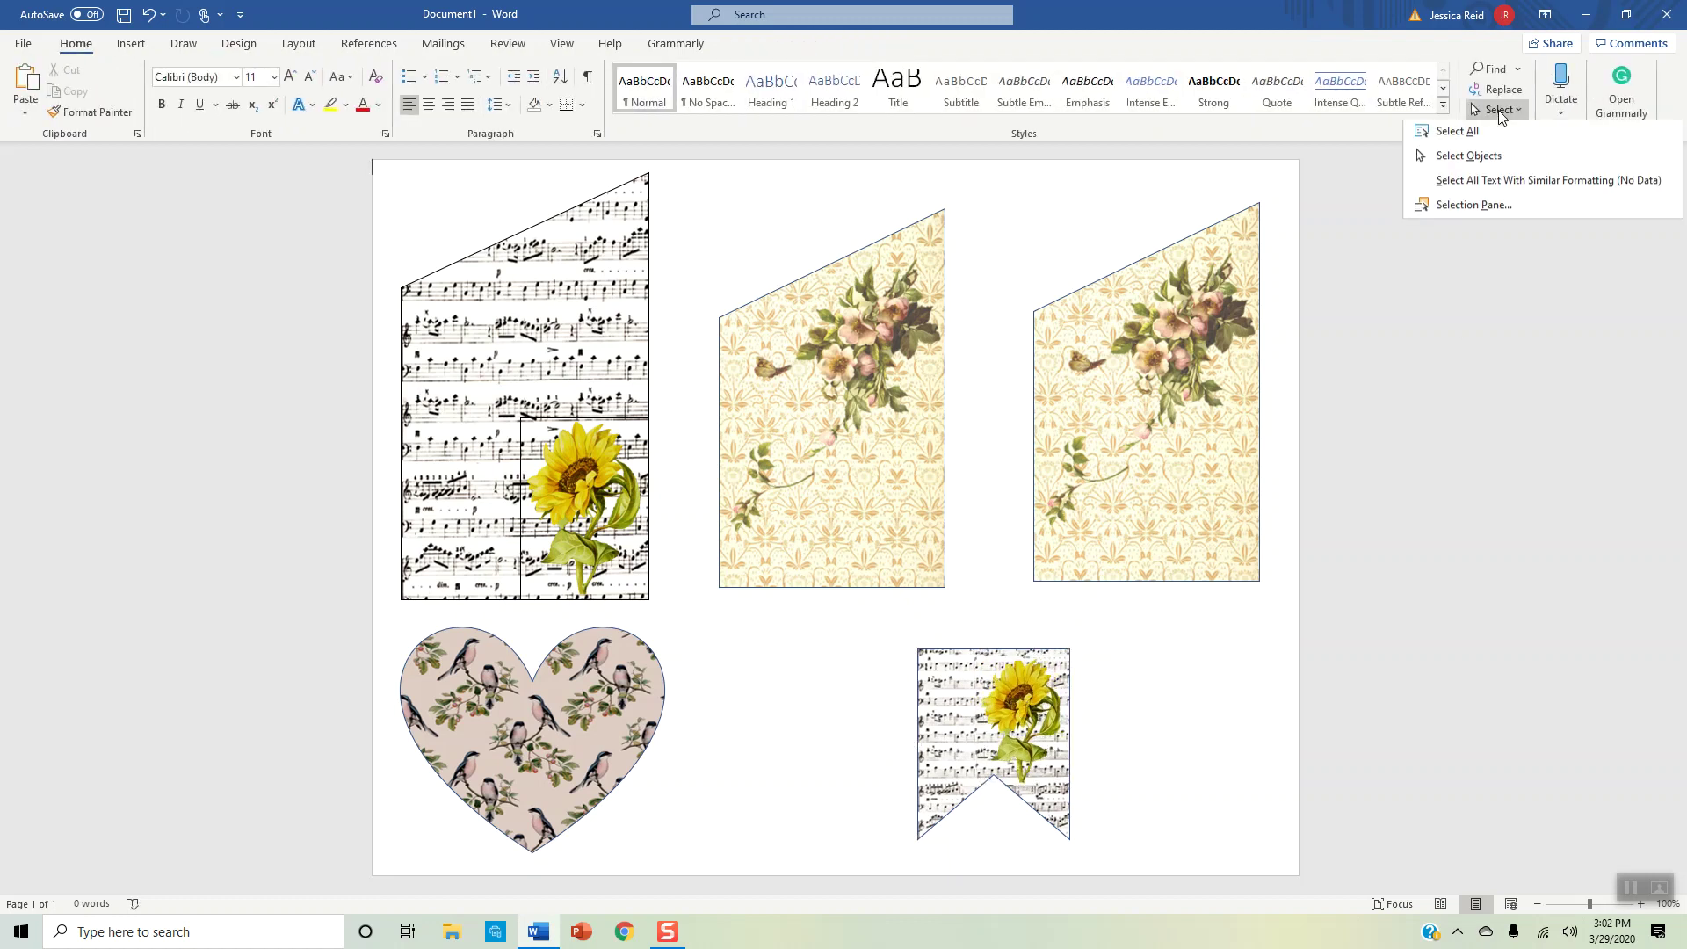
left_click(1497, 161)
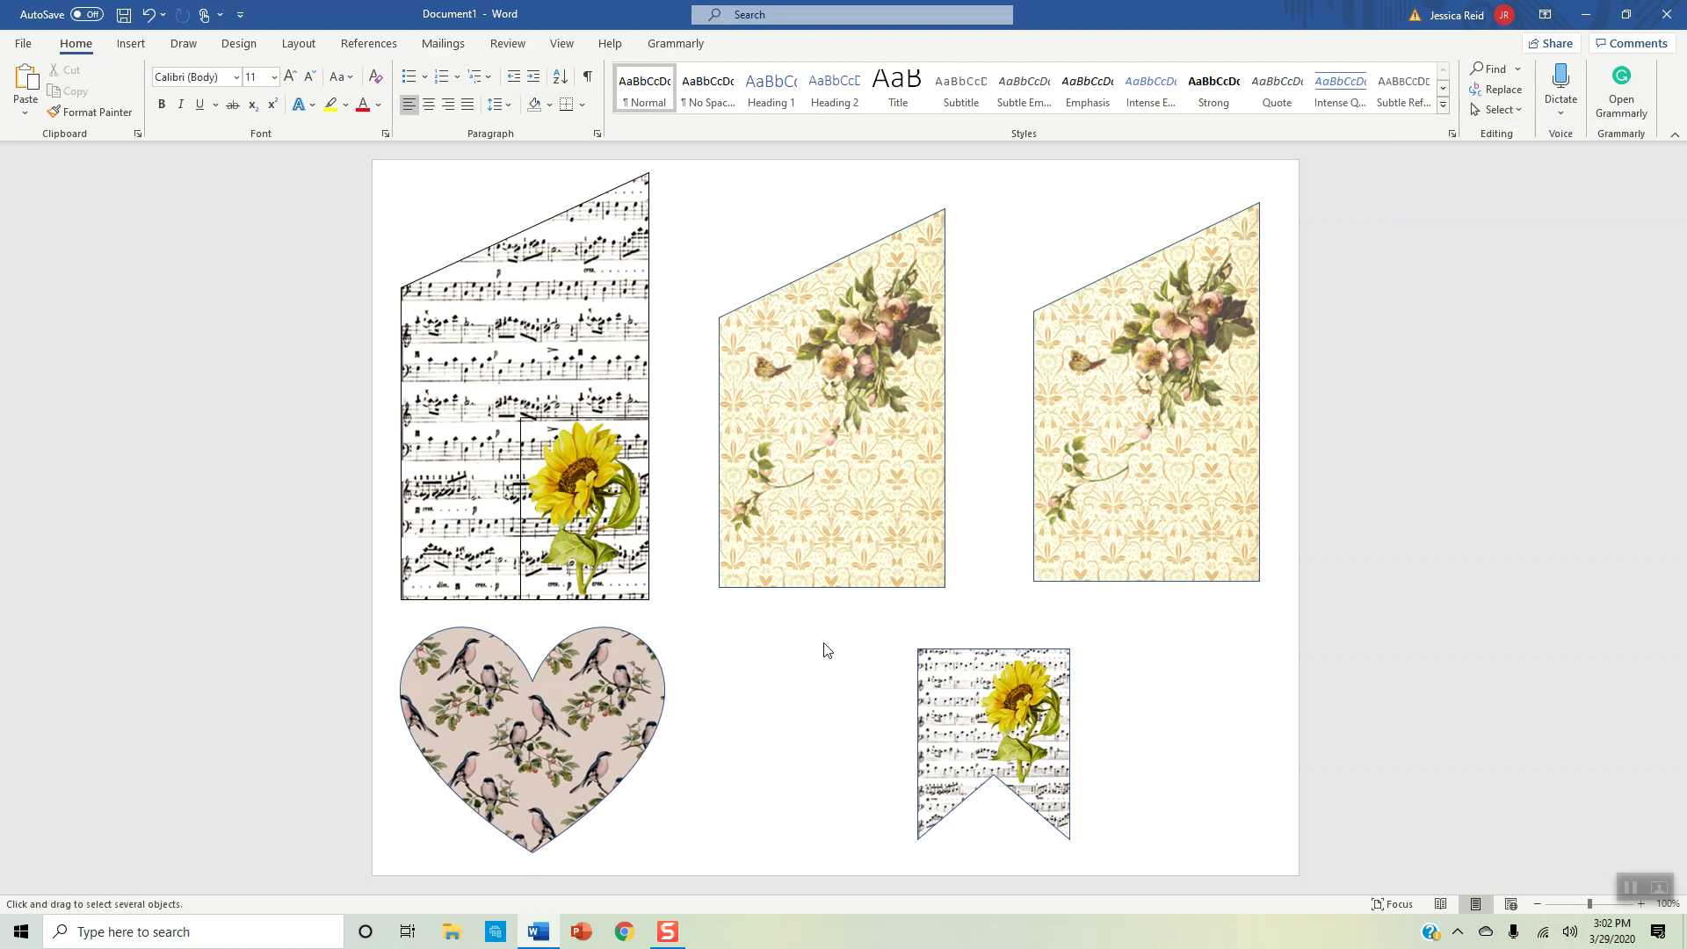
left_click_drag(846, 612, 1140, 863)
left_click(830, 44)
left_click(1421, 113)
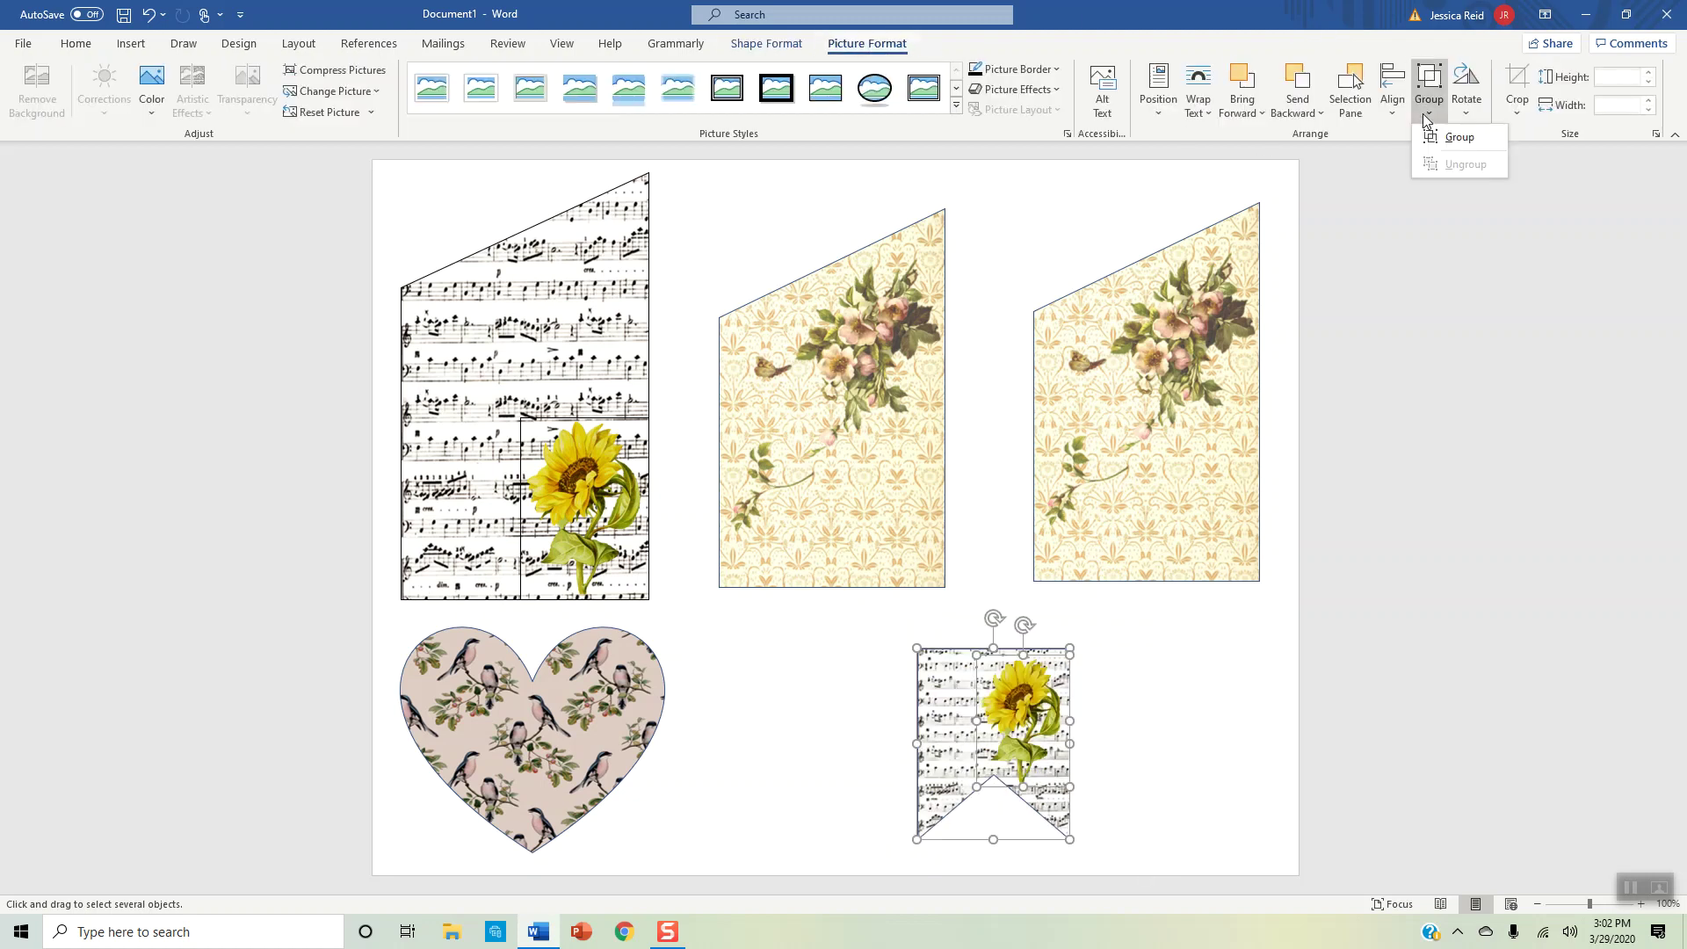
left_click(1440, 136)
left_click(1167, 794)
left_click_drag(978, 701, 778, 676)
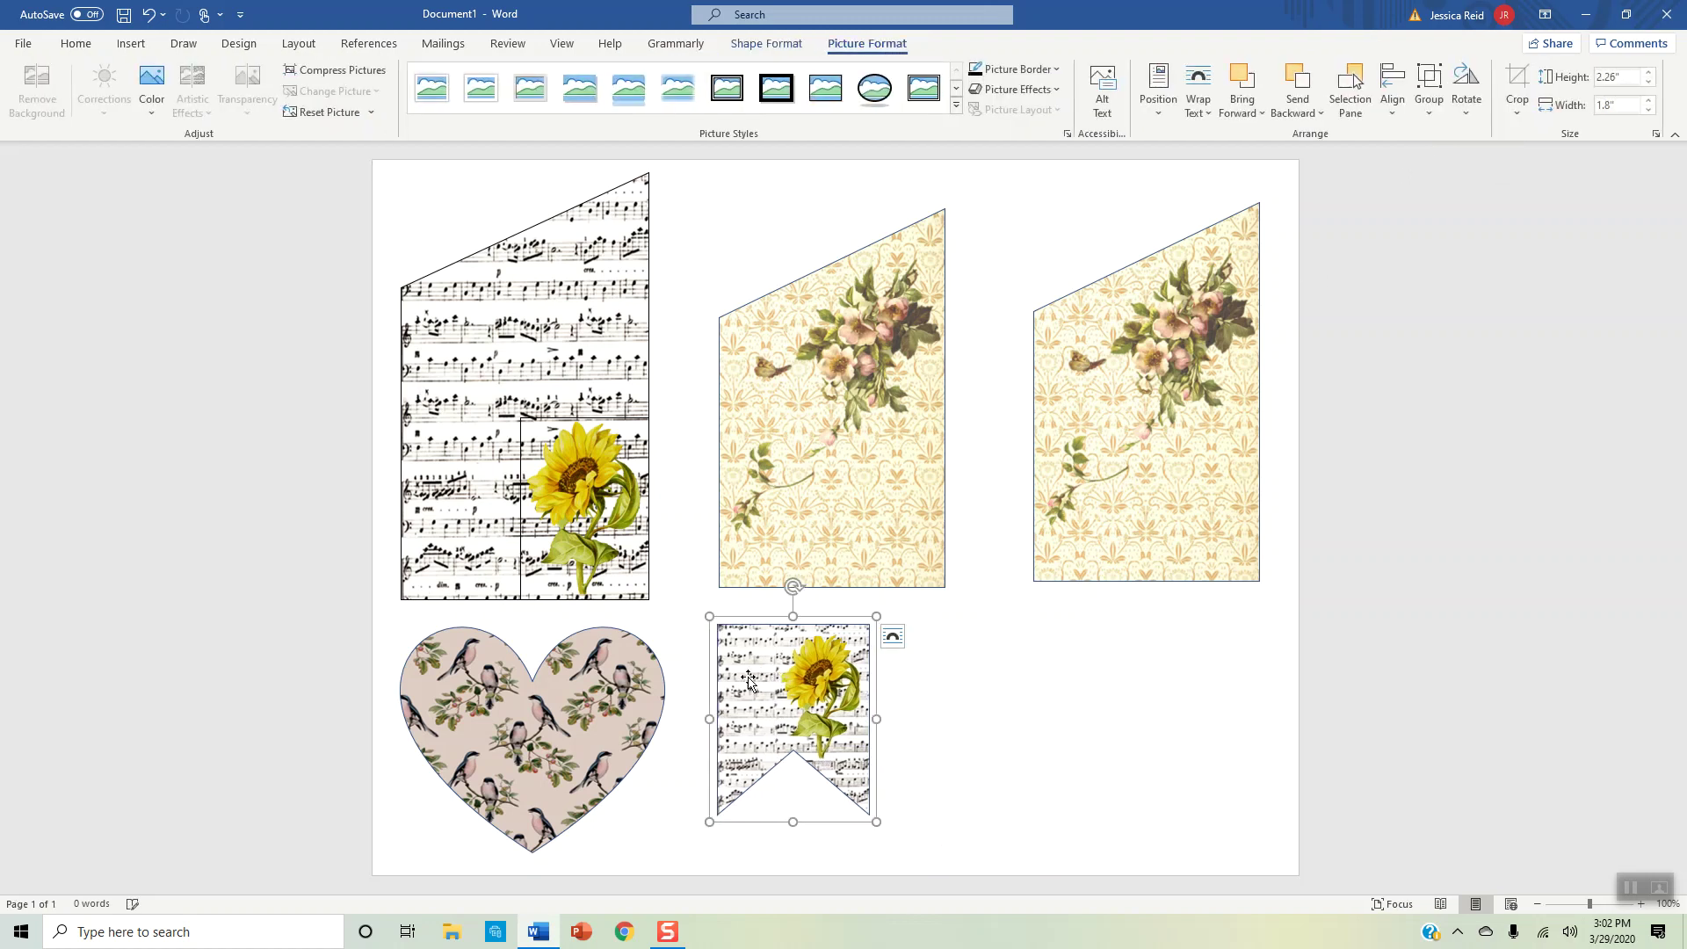
- Duplicate the grouped sunflower banner and place the copy directly to its right, level with the original
right_click(778, 674)
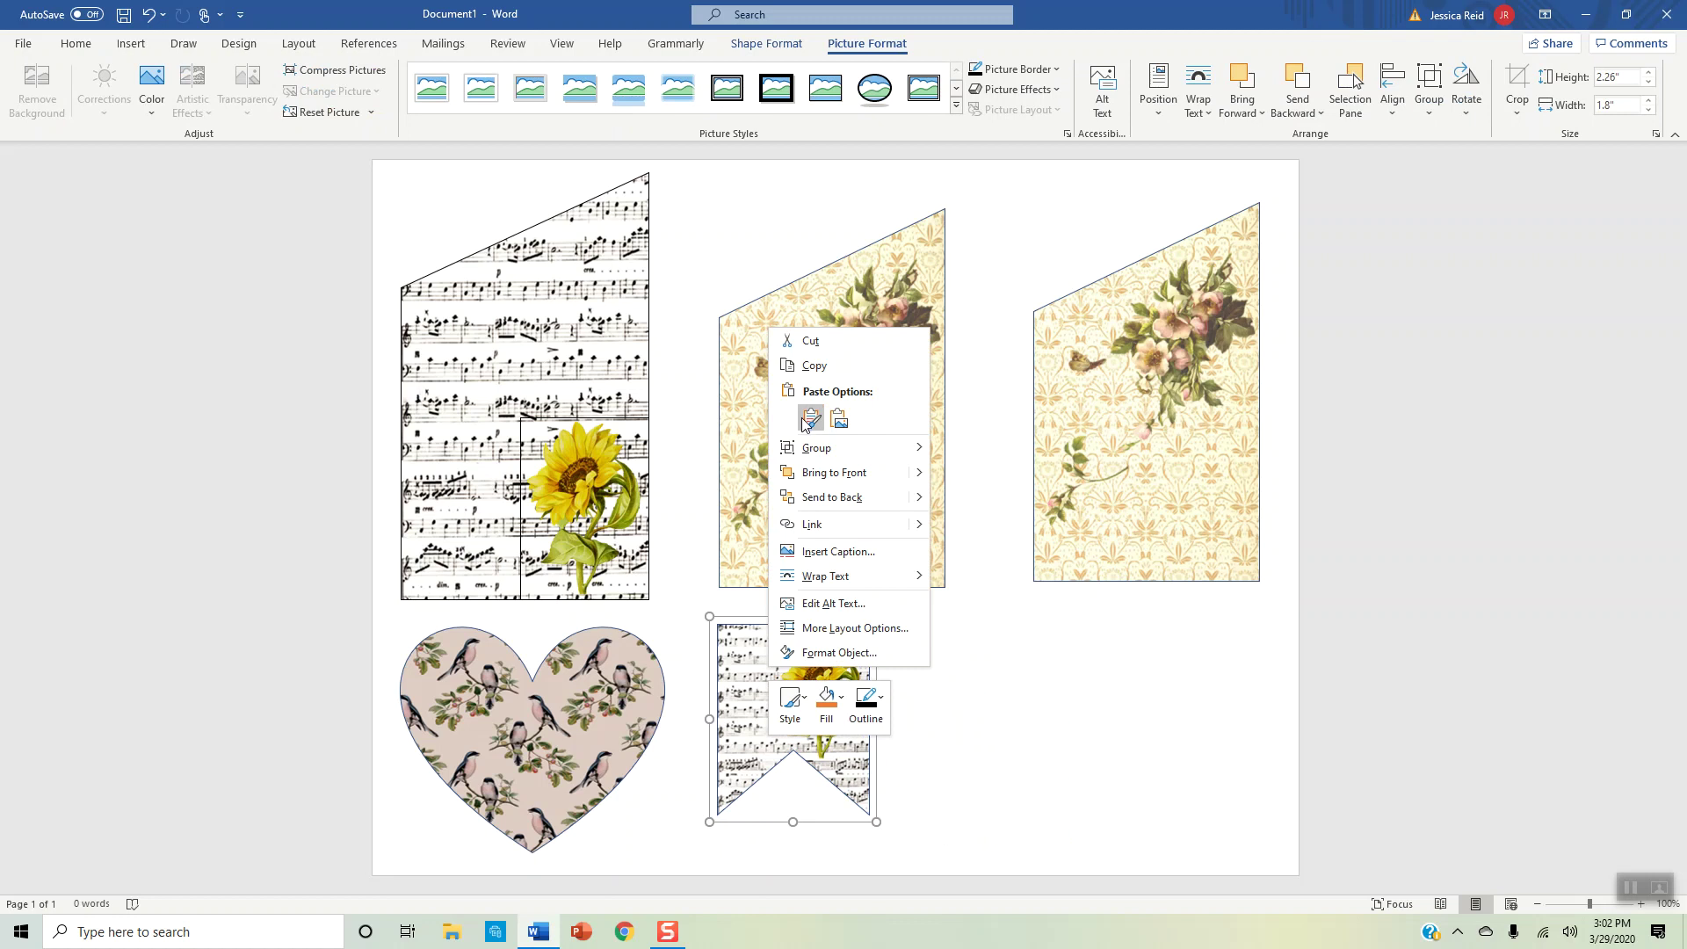
left_click(813, 365)
left_click(945, 738)
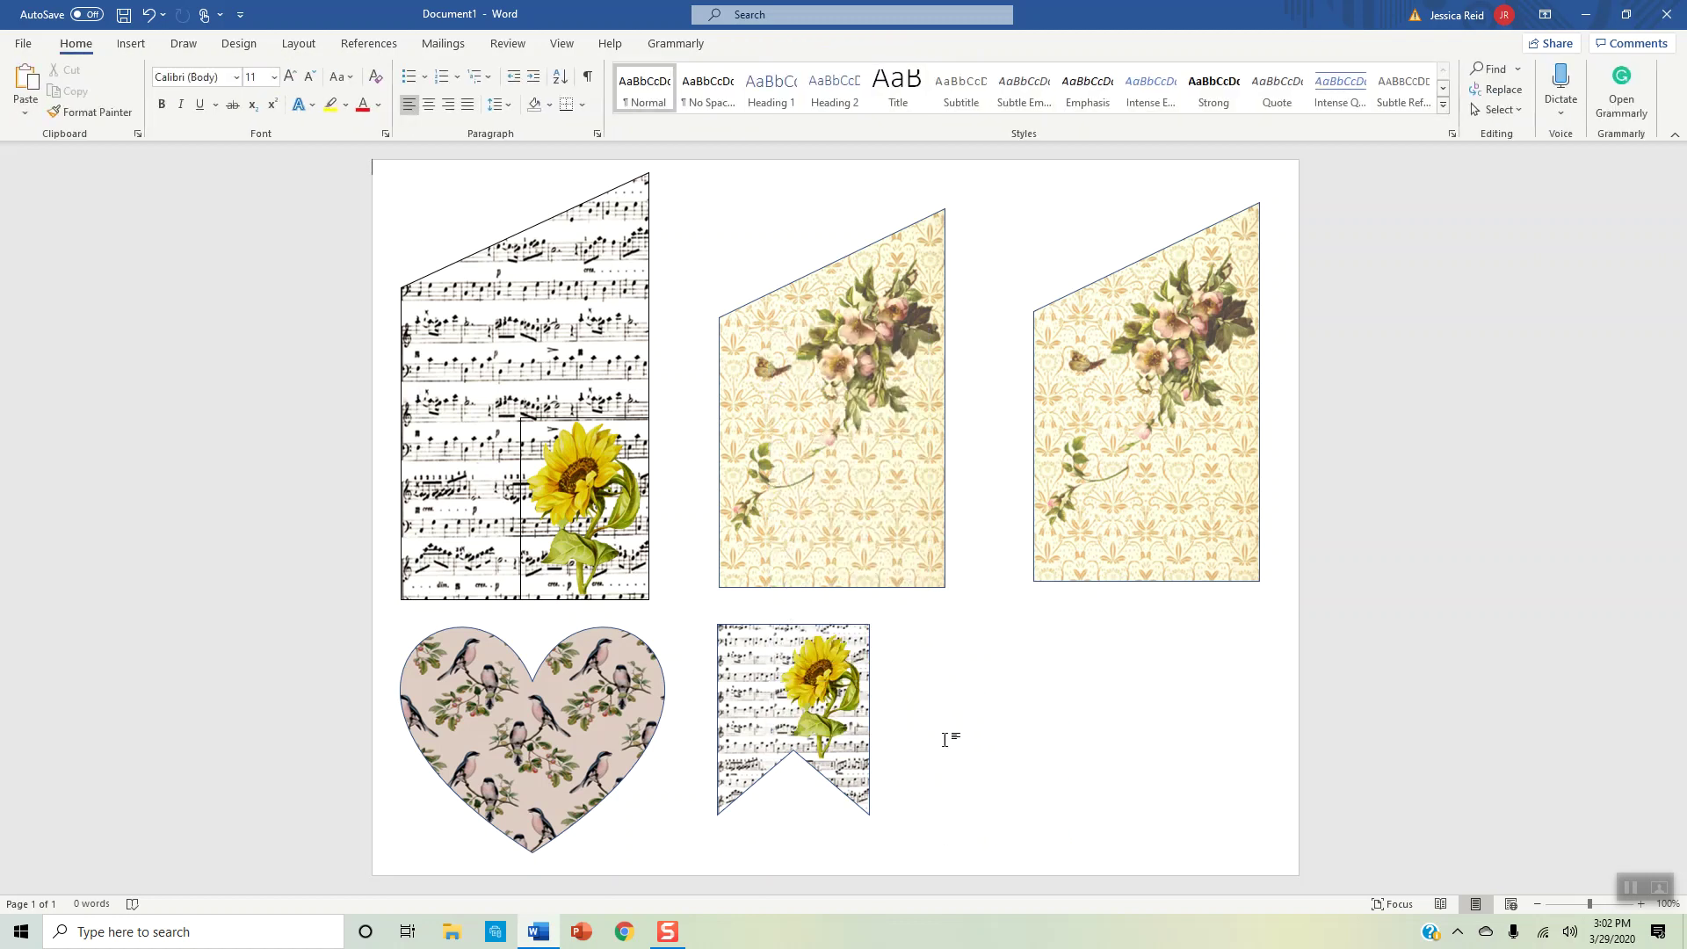
right_click(945, 738)
left_click(986, 545)
left_click_drag(420, 230, 956, 689)
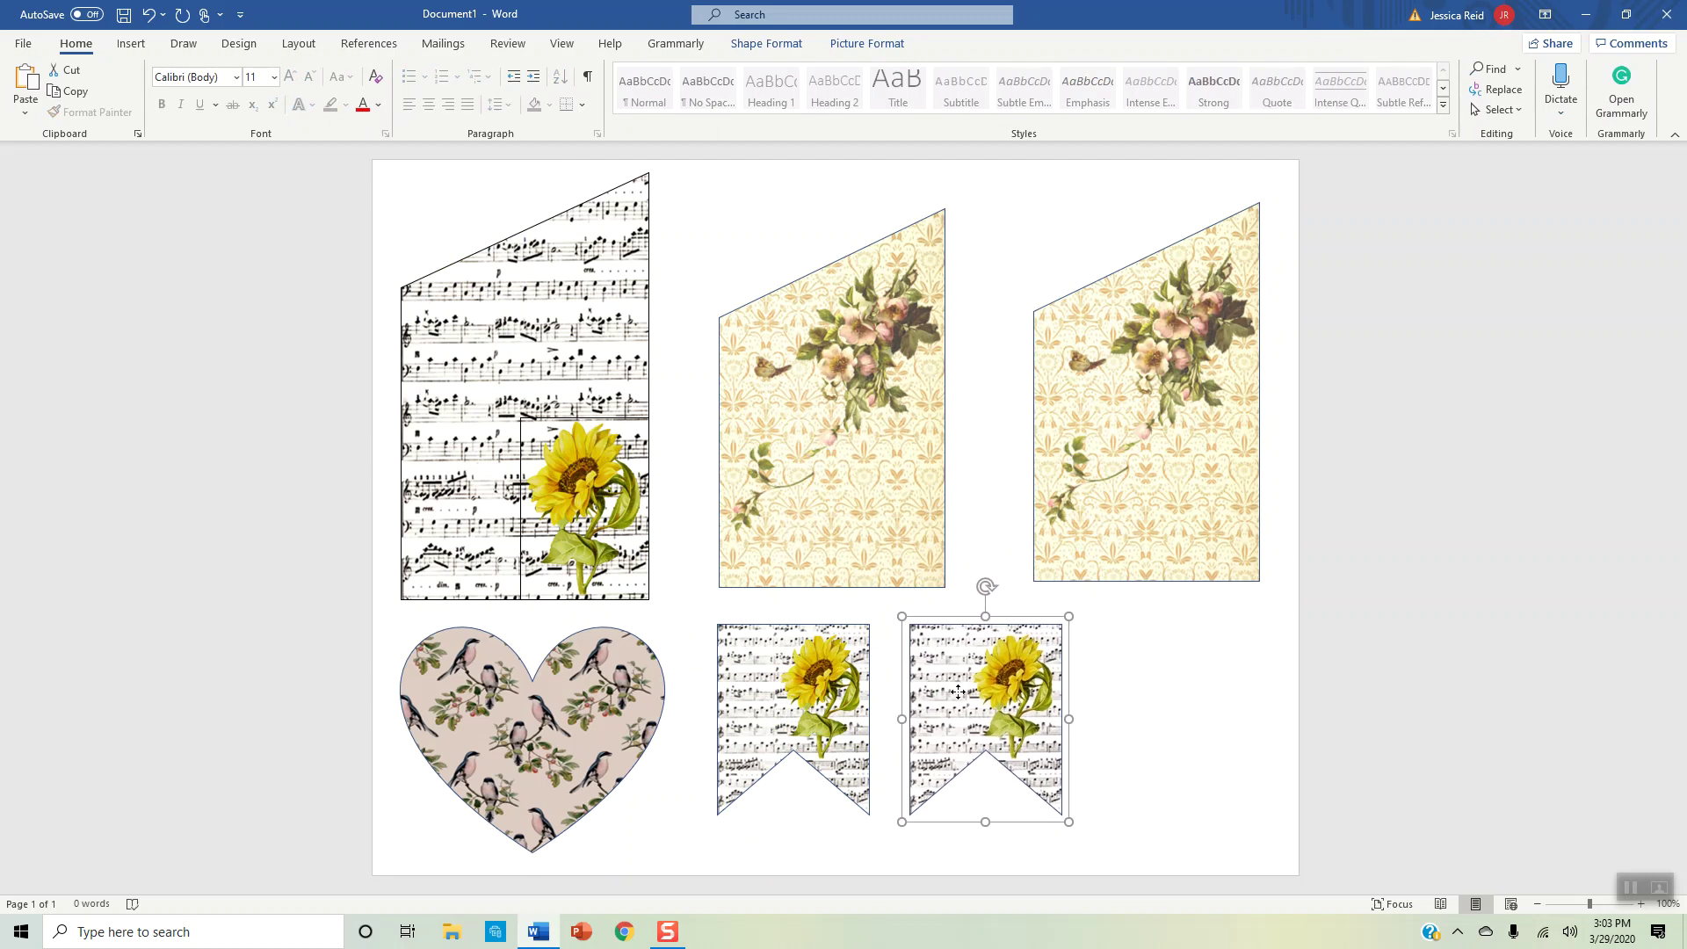
- Paste a third sunflower banner and place it at the right end of the banner row
right_click(1154, 719)
left_click(1196, 518)
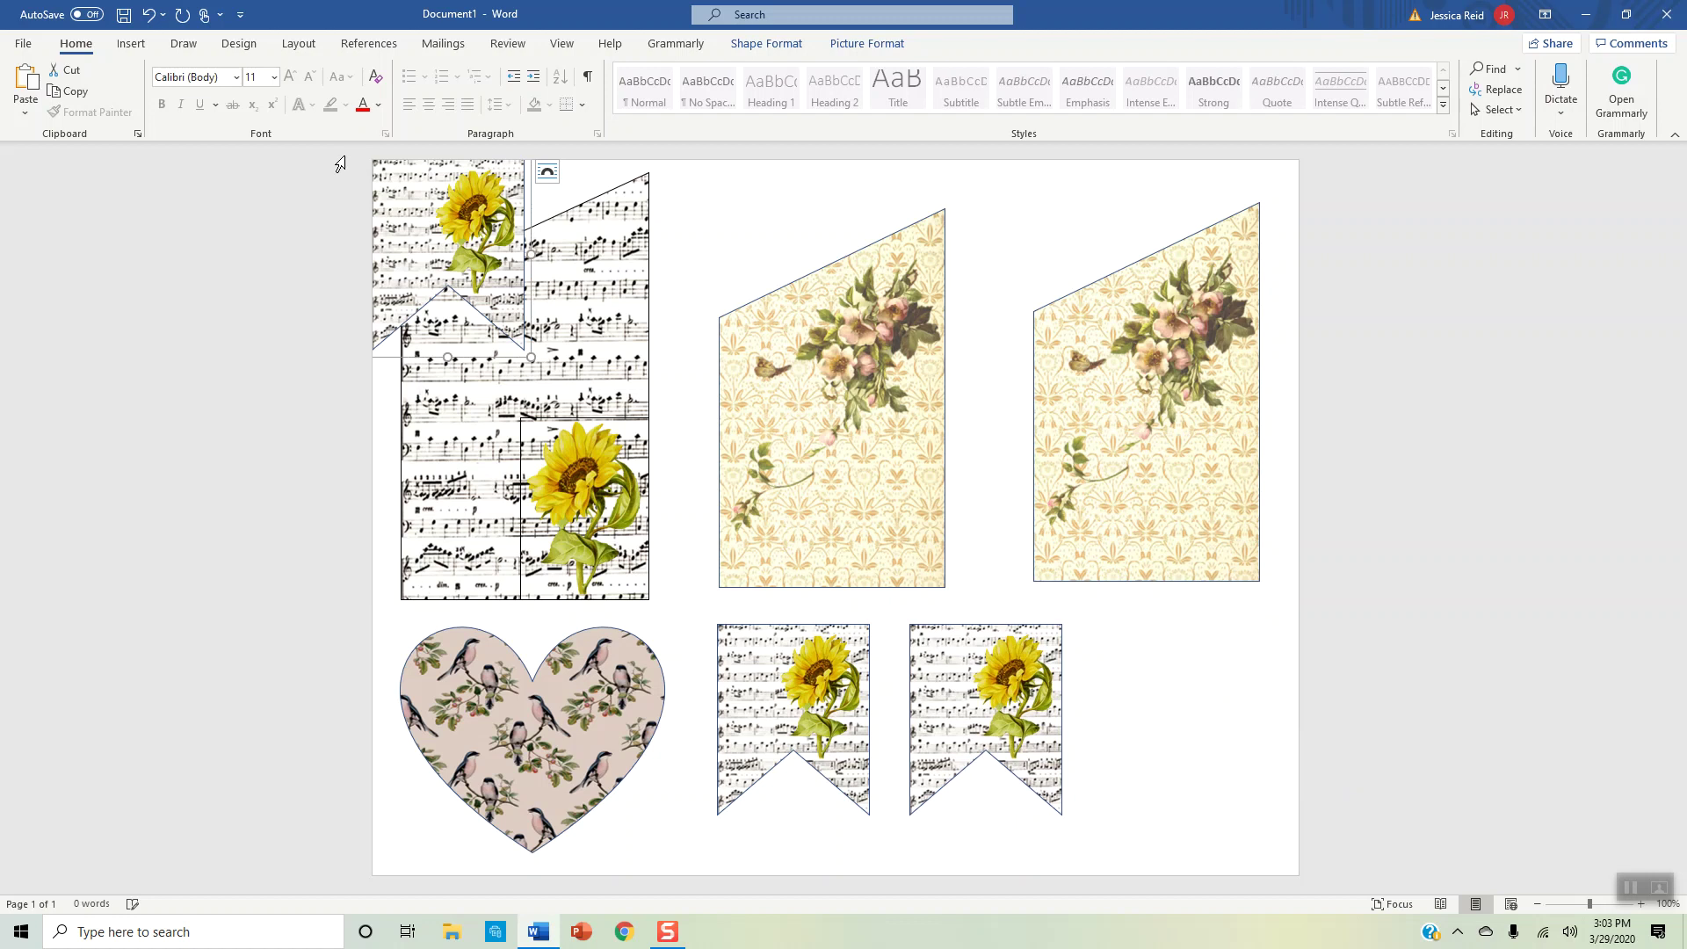
left_click_drag(392, 211, 1117, 683)
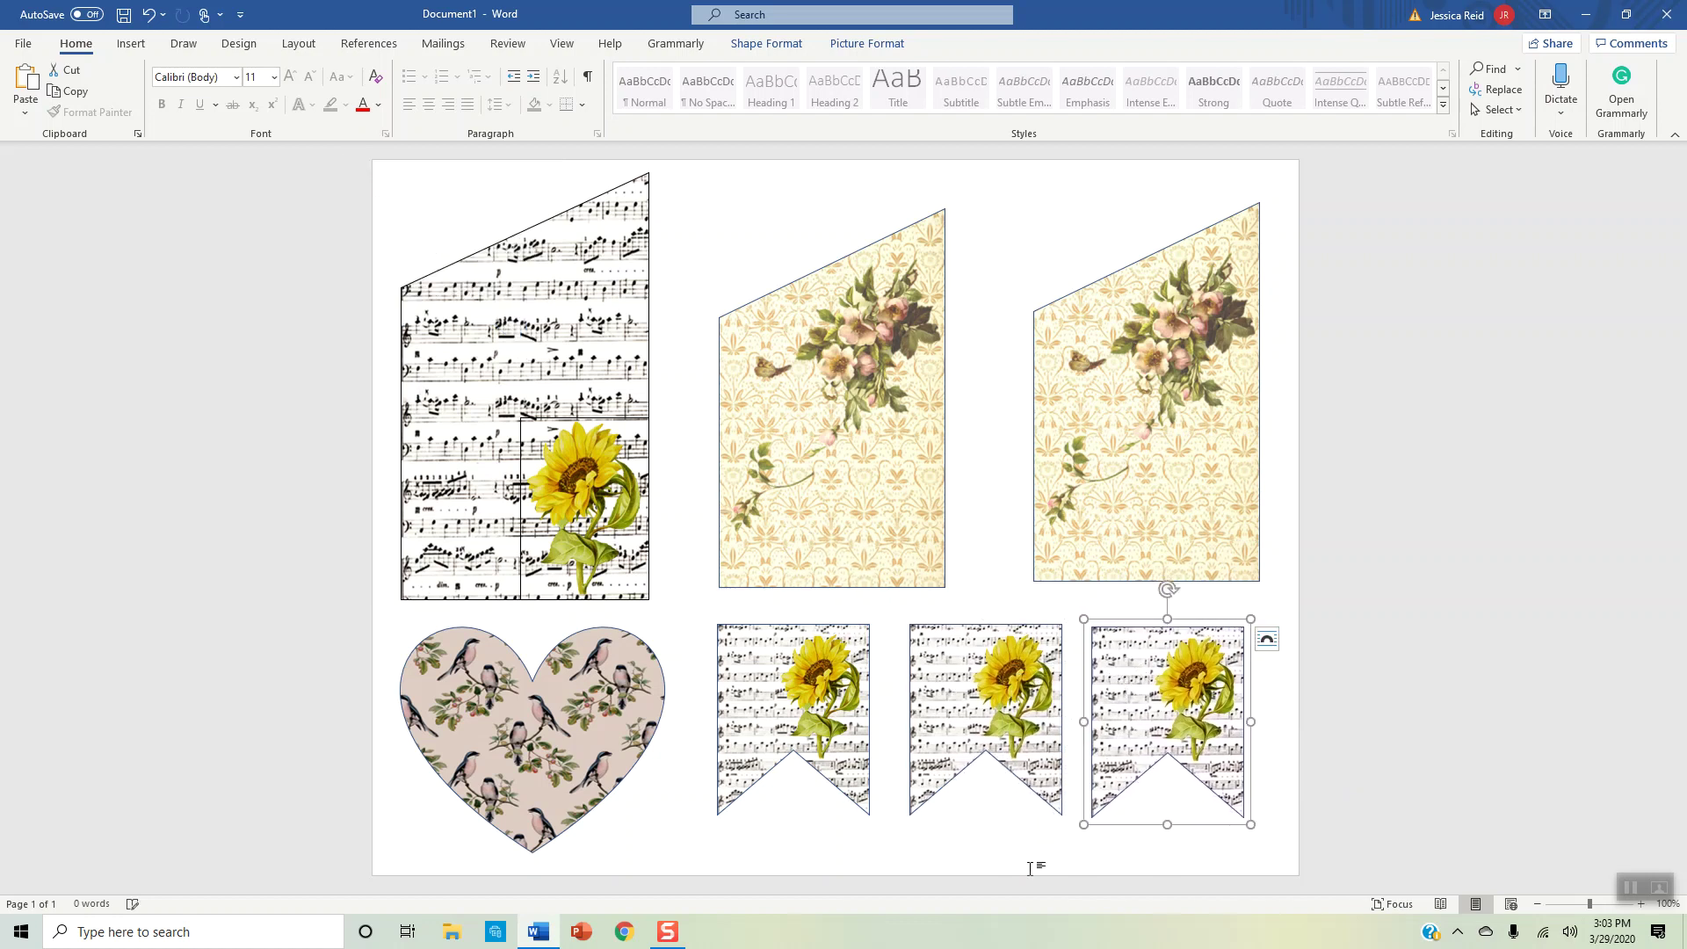
left_click(704, 832)
- Move both floral pockets up so their peaks are about level with the sheet-music pocket's peak
left_click_drag(1205, 522, 1184, 483)
left_click_drag(890, 545, 831, 515)
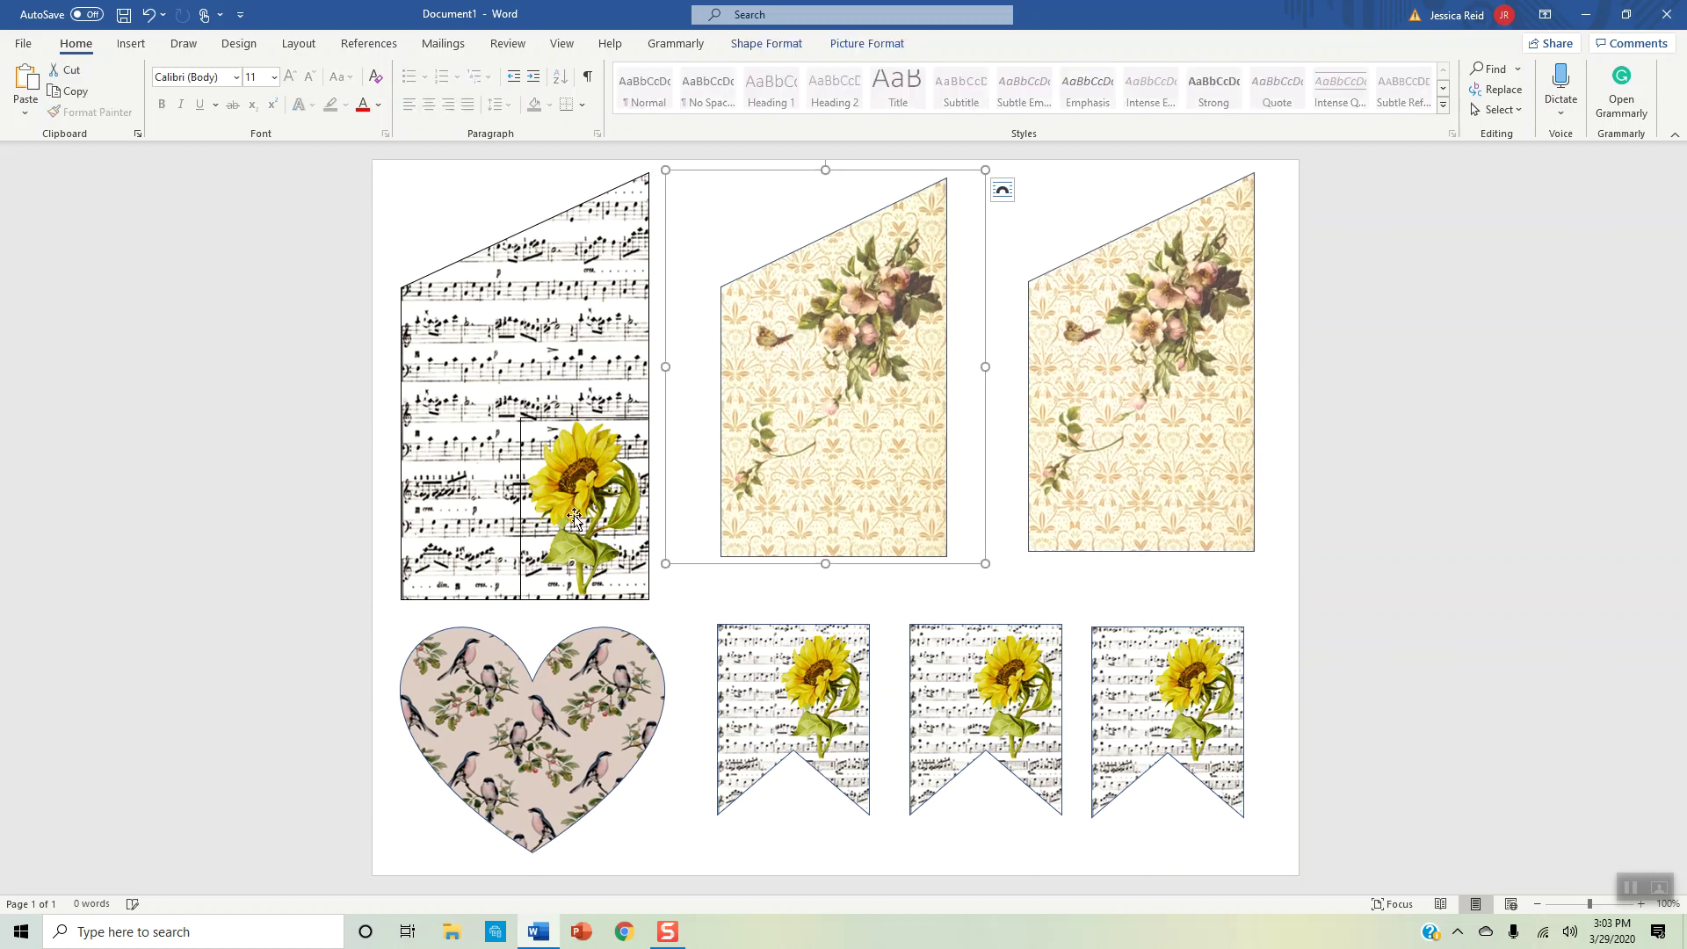
left_click(494, 430)
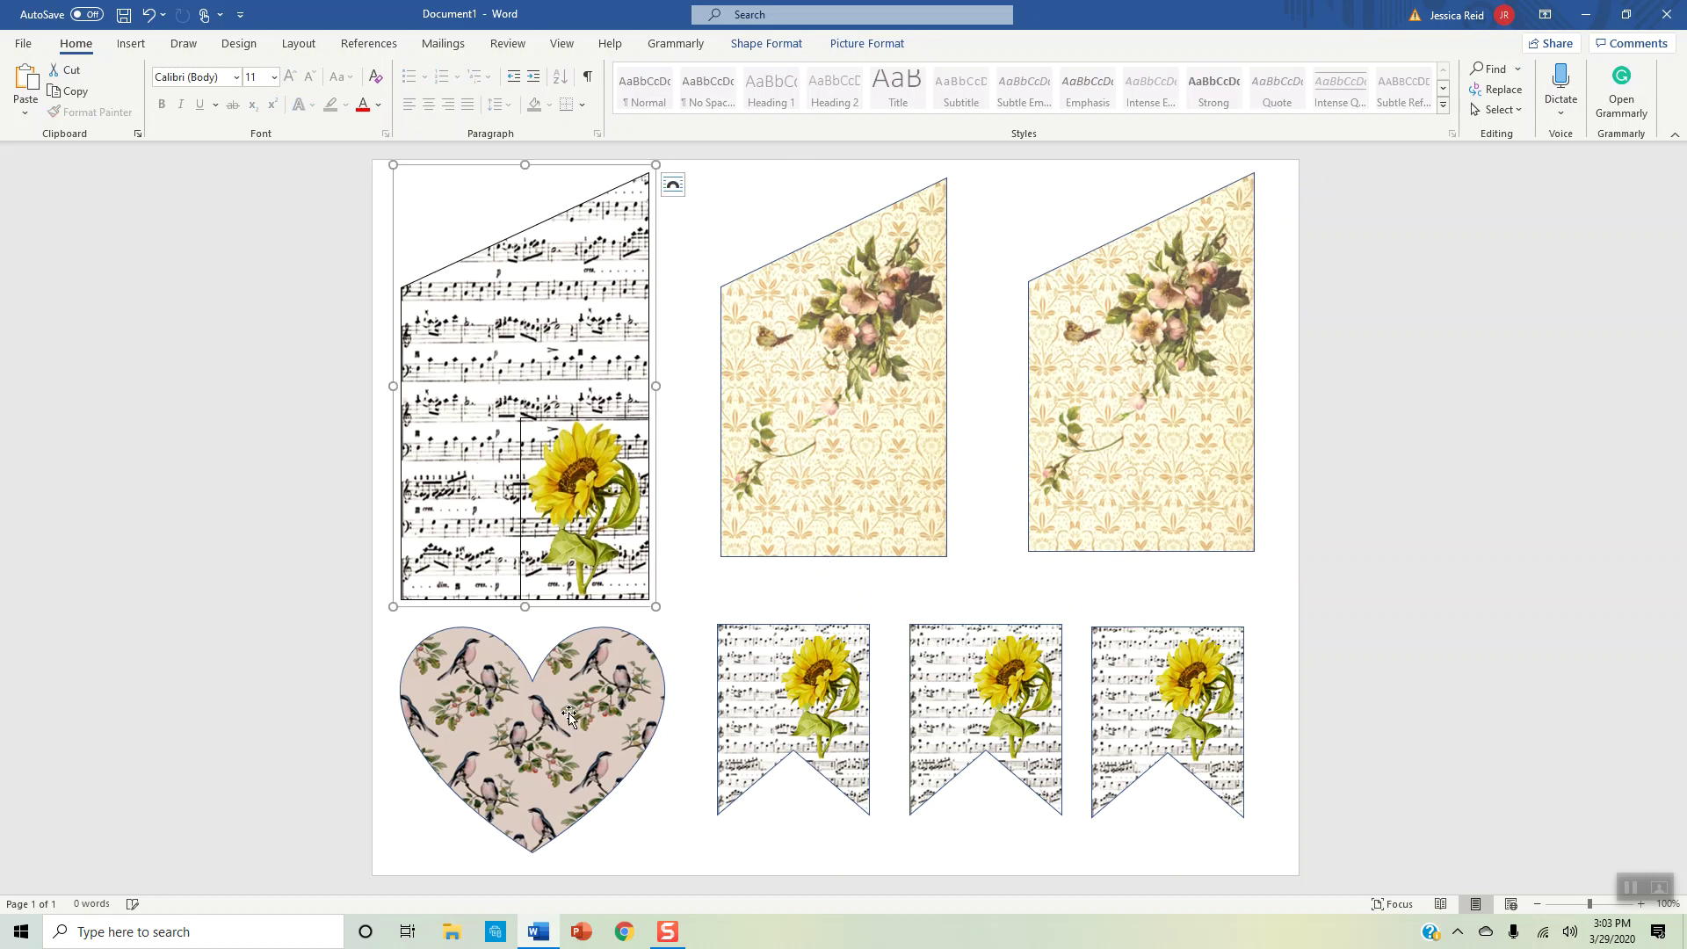
left_click(676, 831)
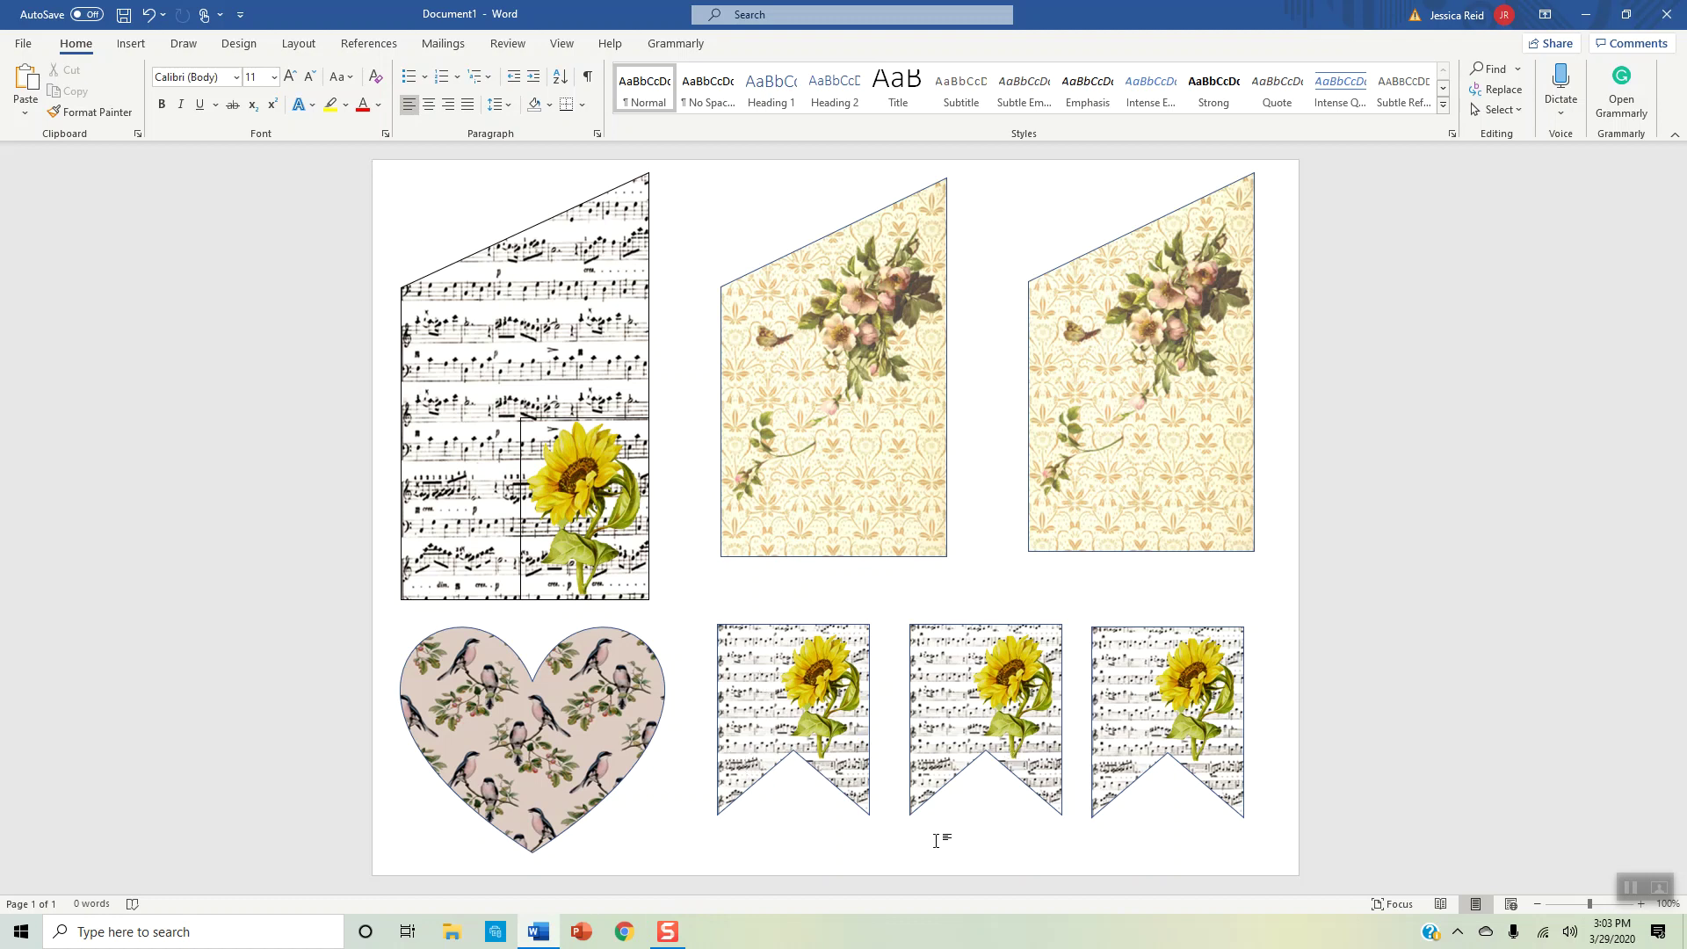
- Stretch the first sunflower banner slightly downward at its lower edge
left_click(762, 731)
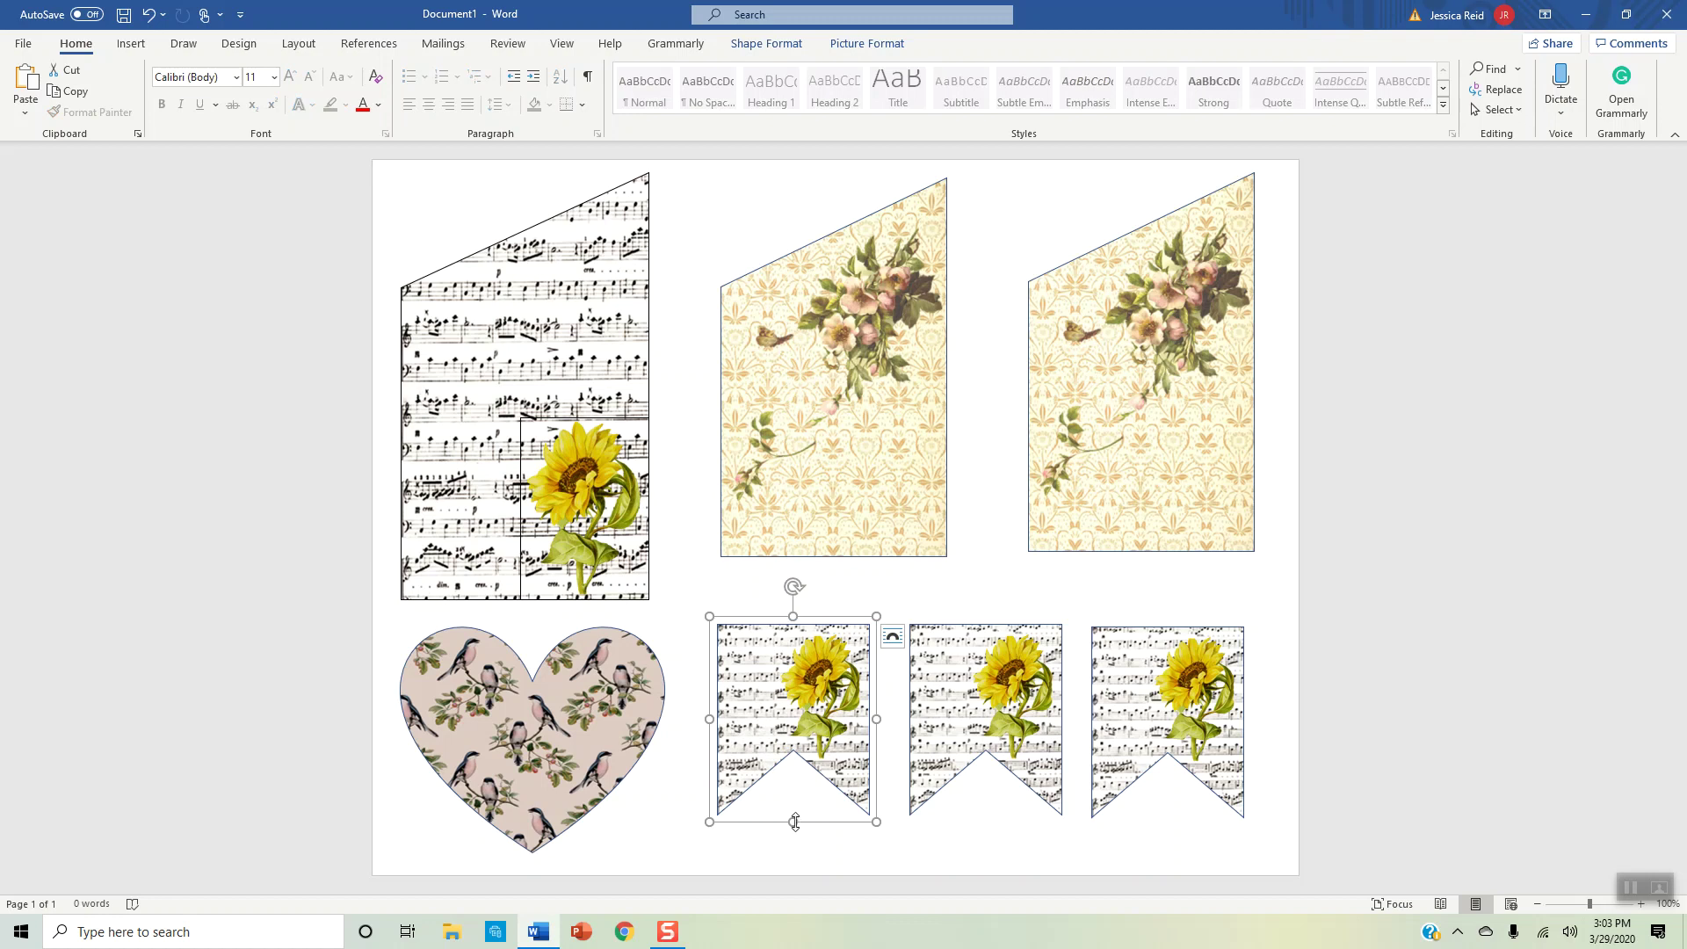
mouse_move(793, 822)
left_mouse_down()
mouse_move(792, 866)
mouse_move(796, 816)
left_mouse_up()
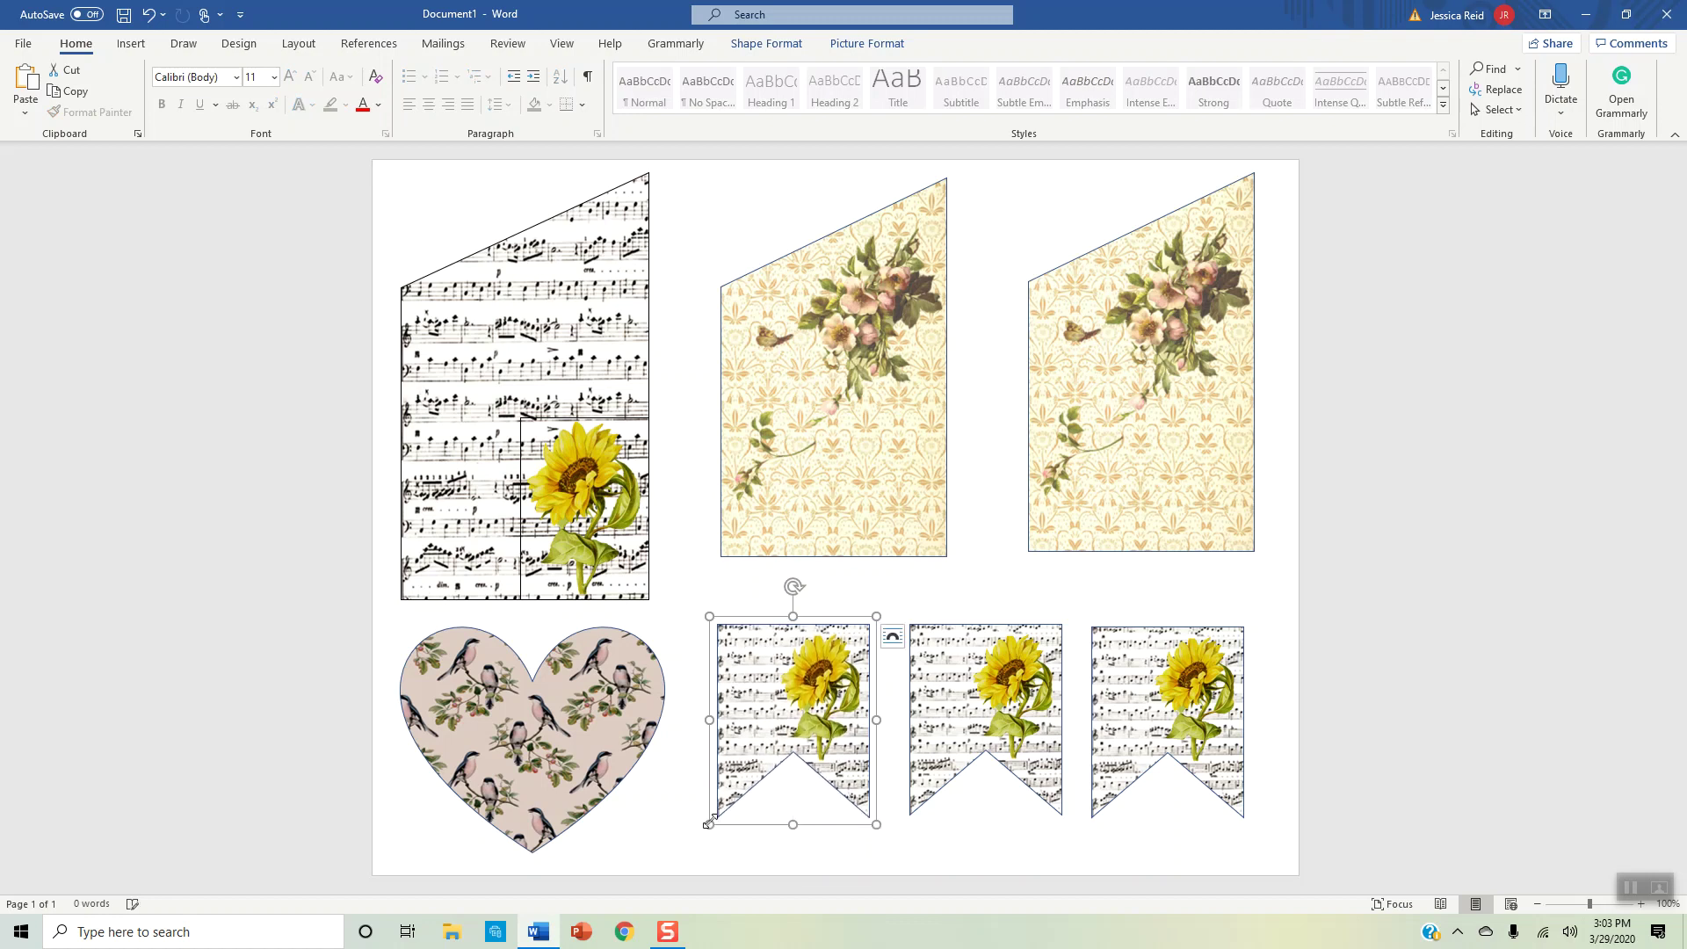
left_click(681, 816)
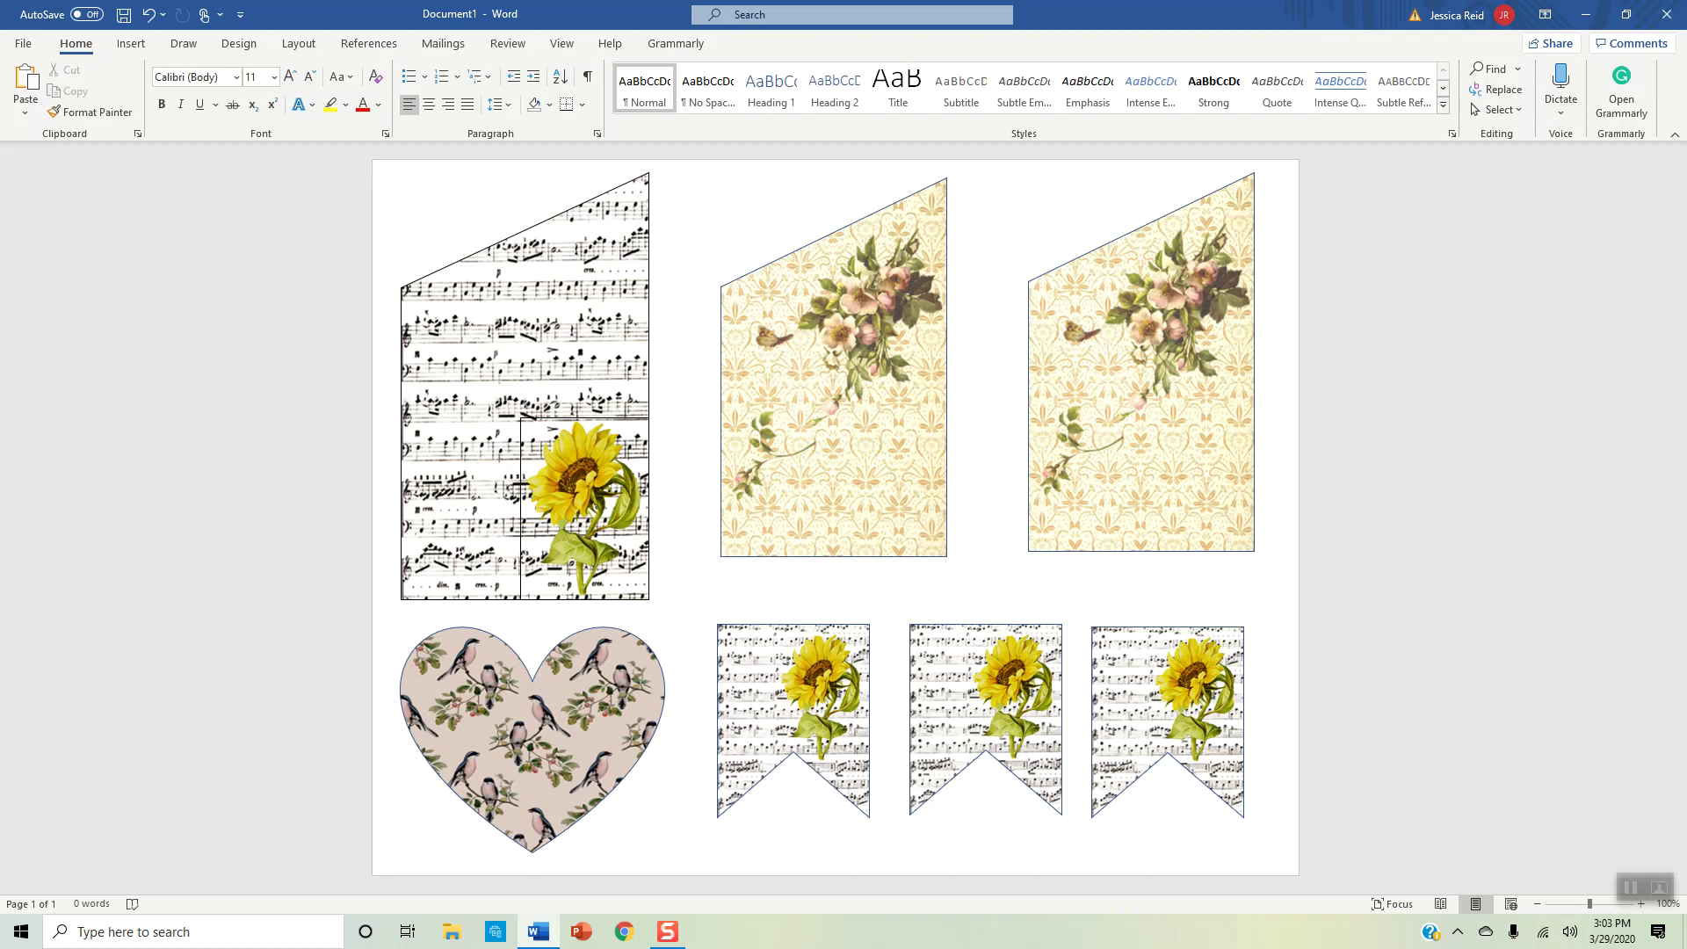
- Save the document as a Word file named pockets in the Desktop upload folder
left_click(23, 43)
left_click(56, 278)
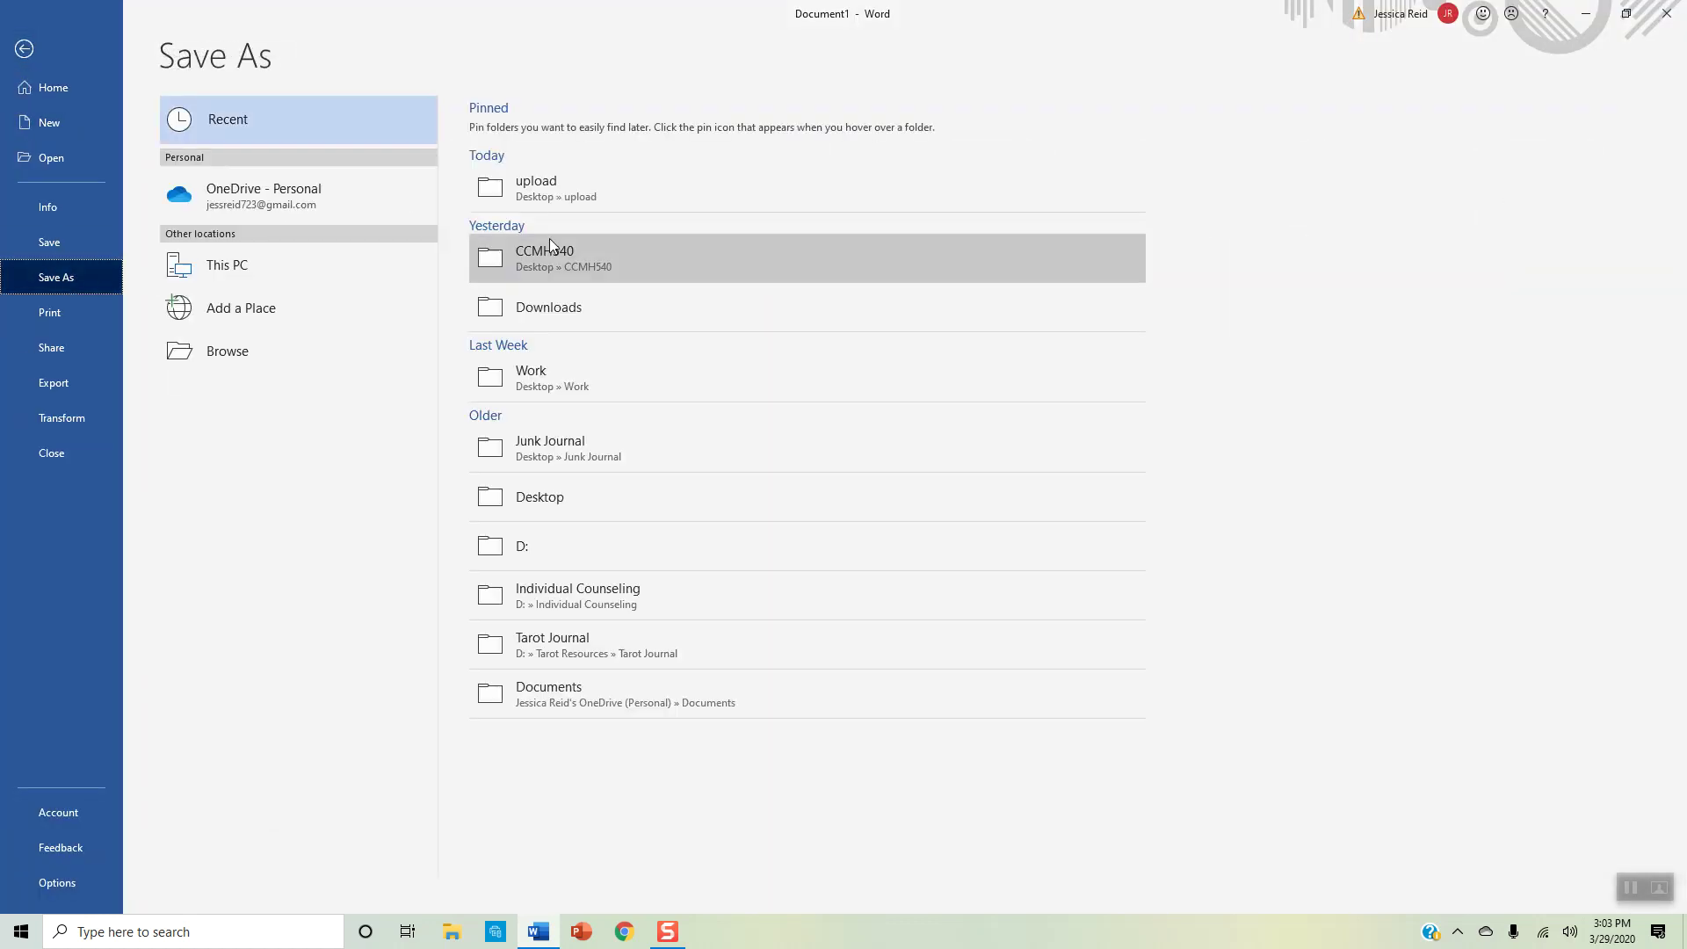
left_click(572, 183)
left_click(562, 132)
type("pockets")
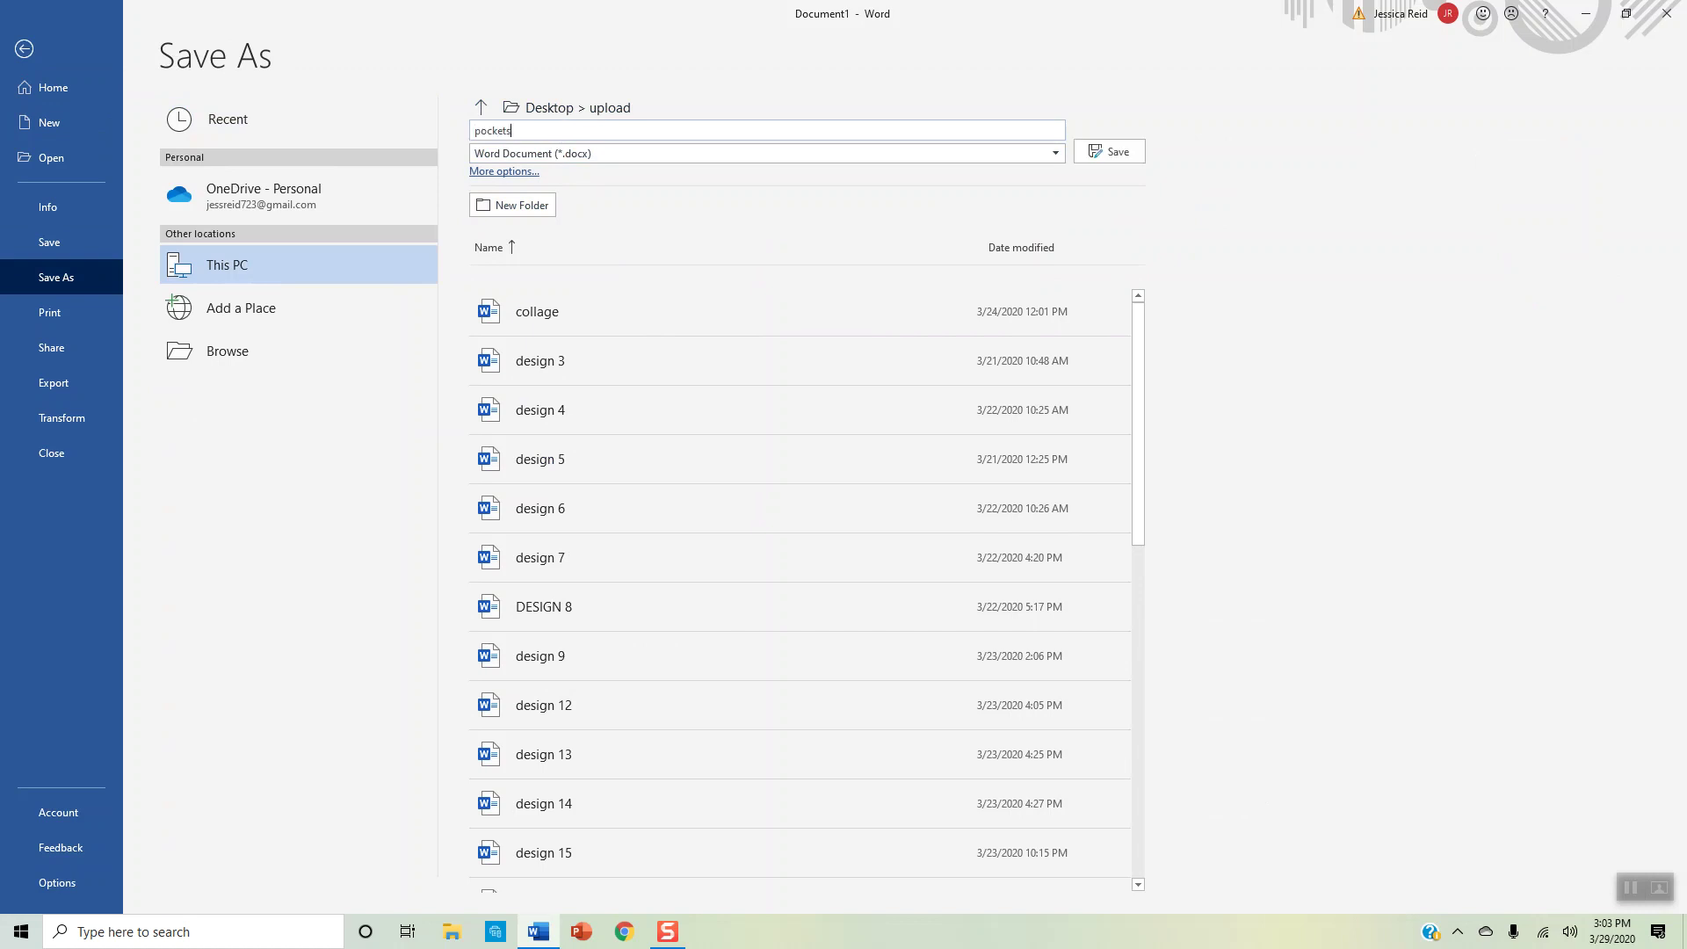
left_click(1098, 158)
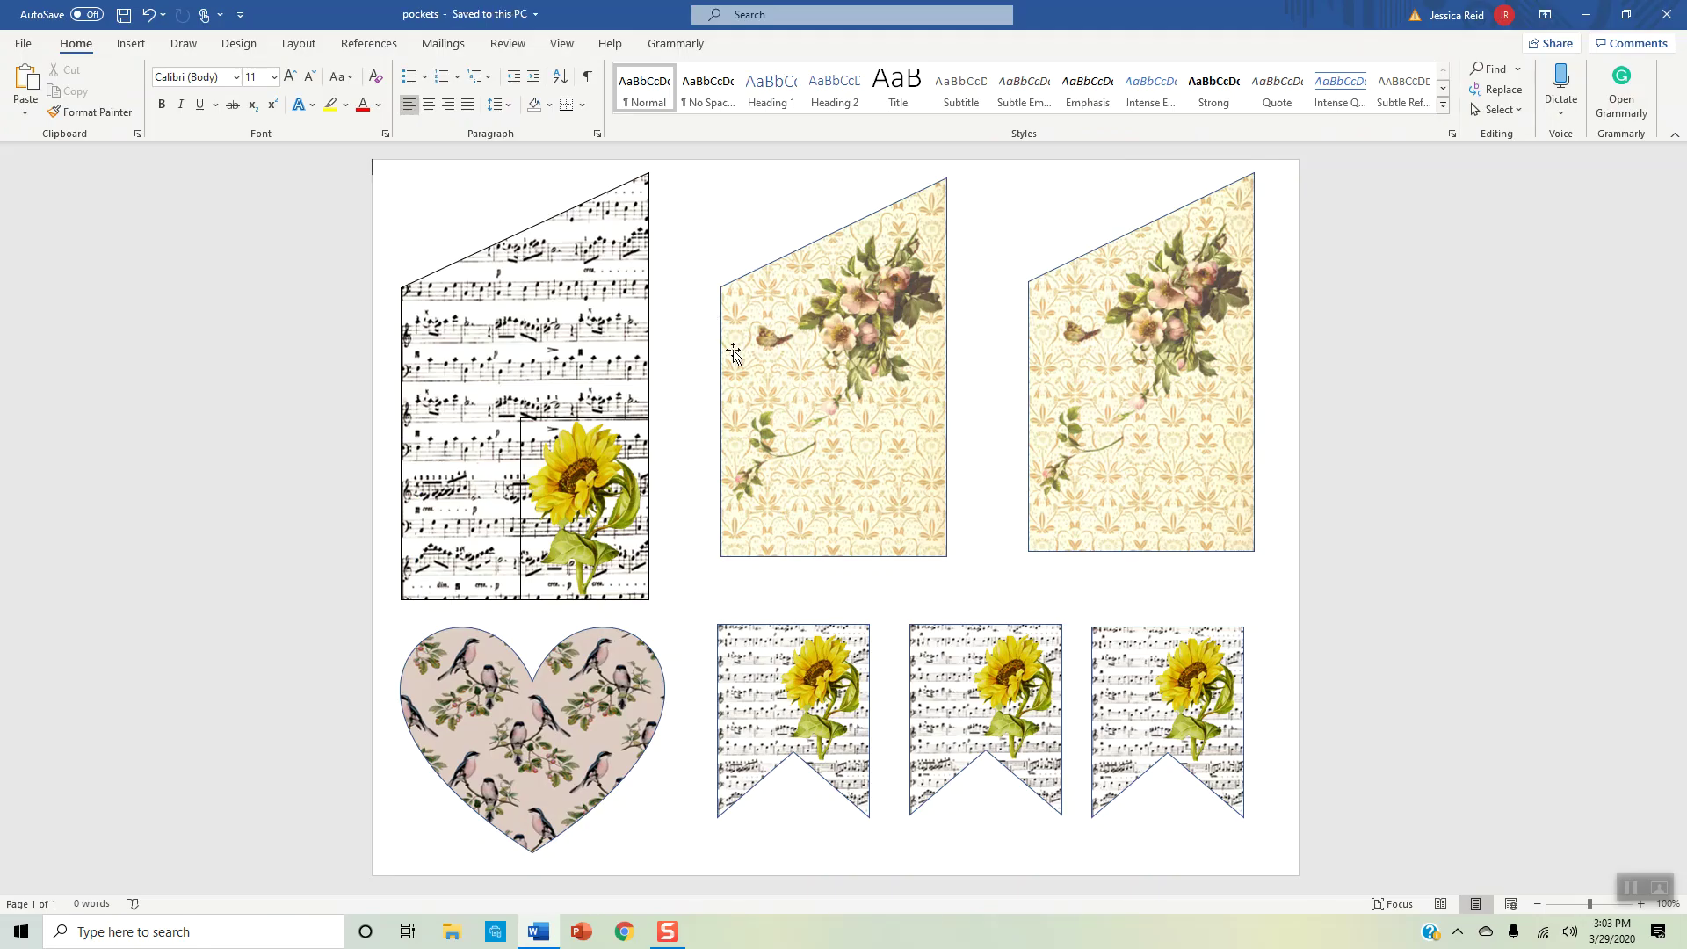
- Export the page as a PDF named pockets in the upload folder, and close the PDF that opens
left_click(23, 45)
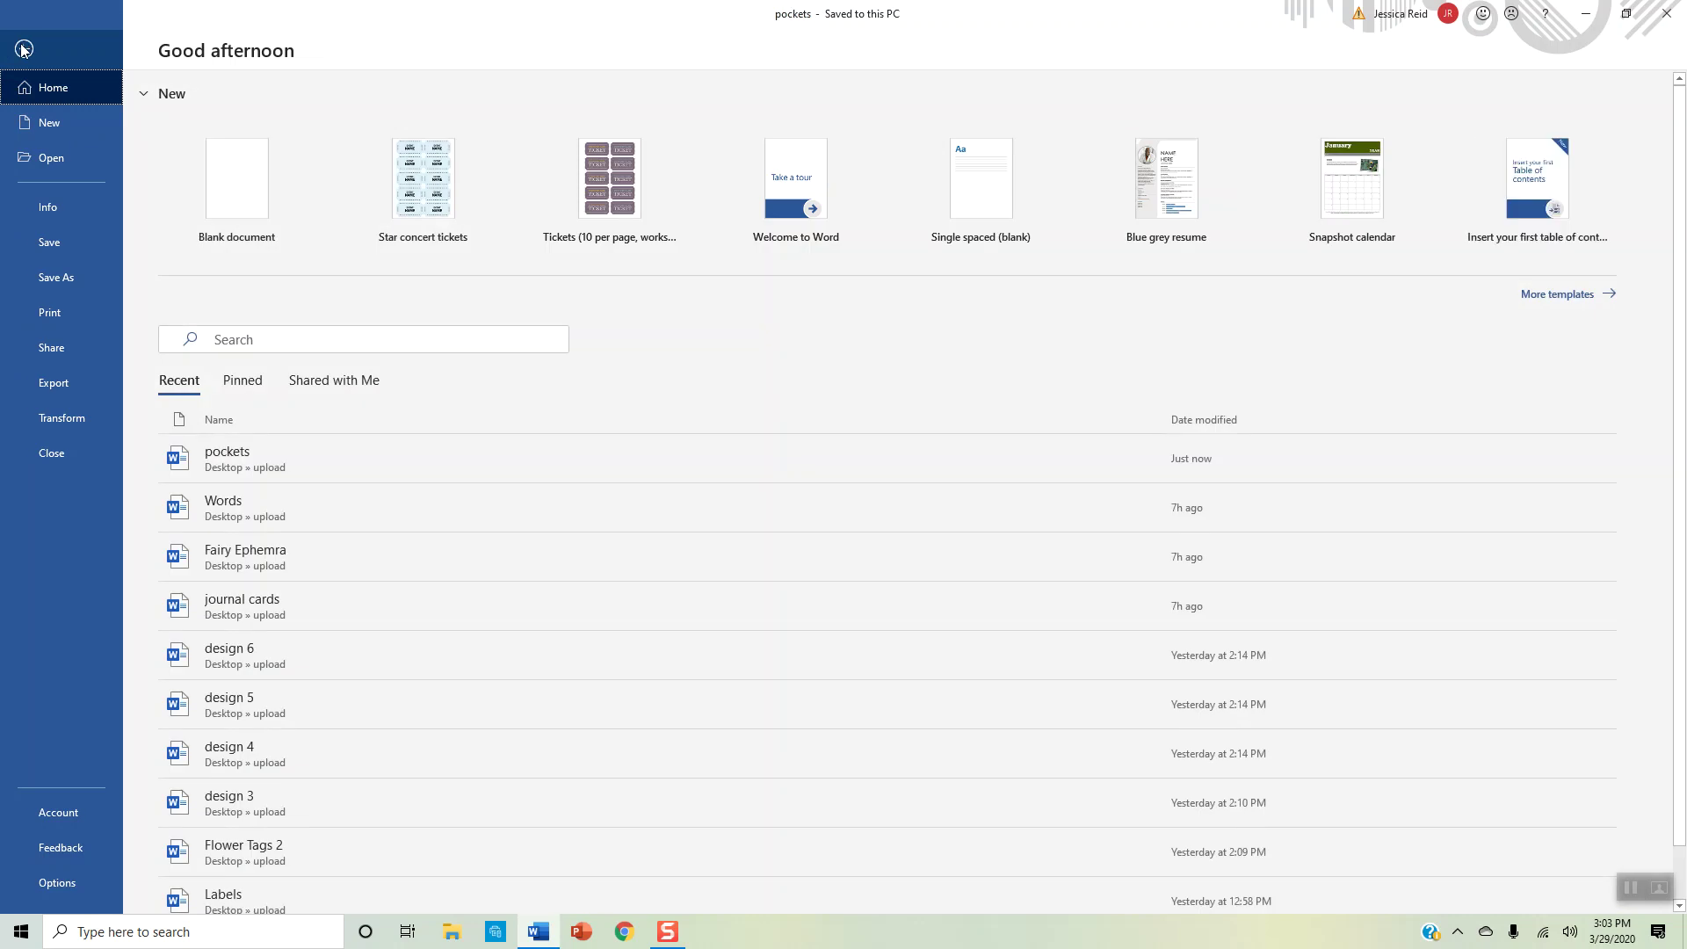
left_click(55, 277)
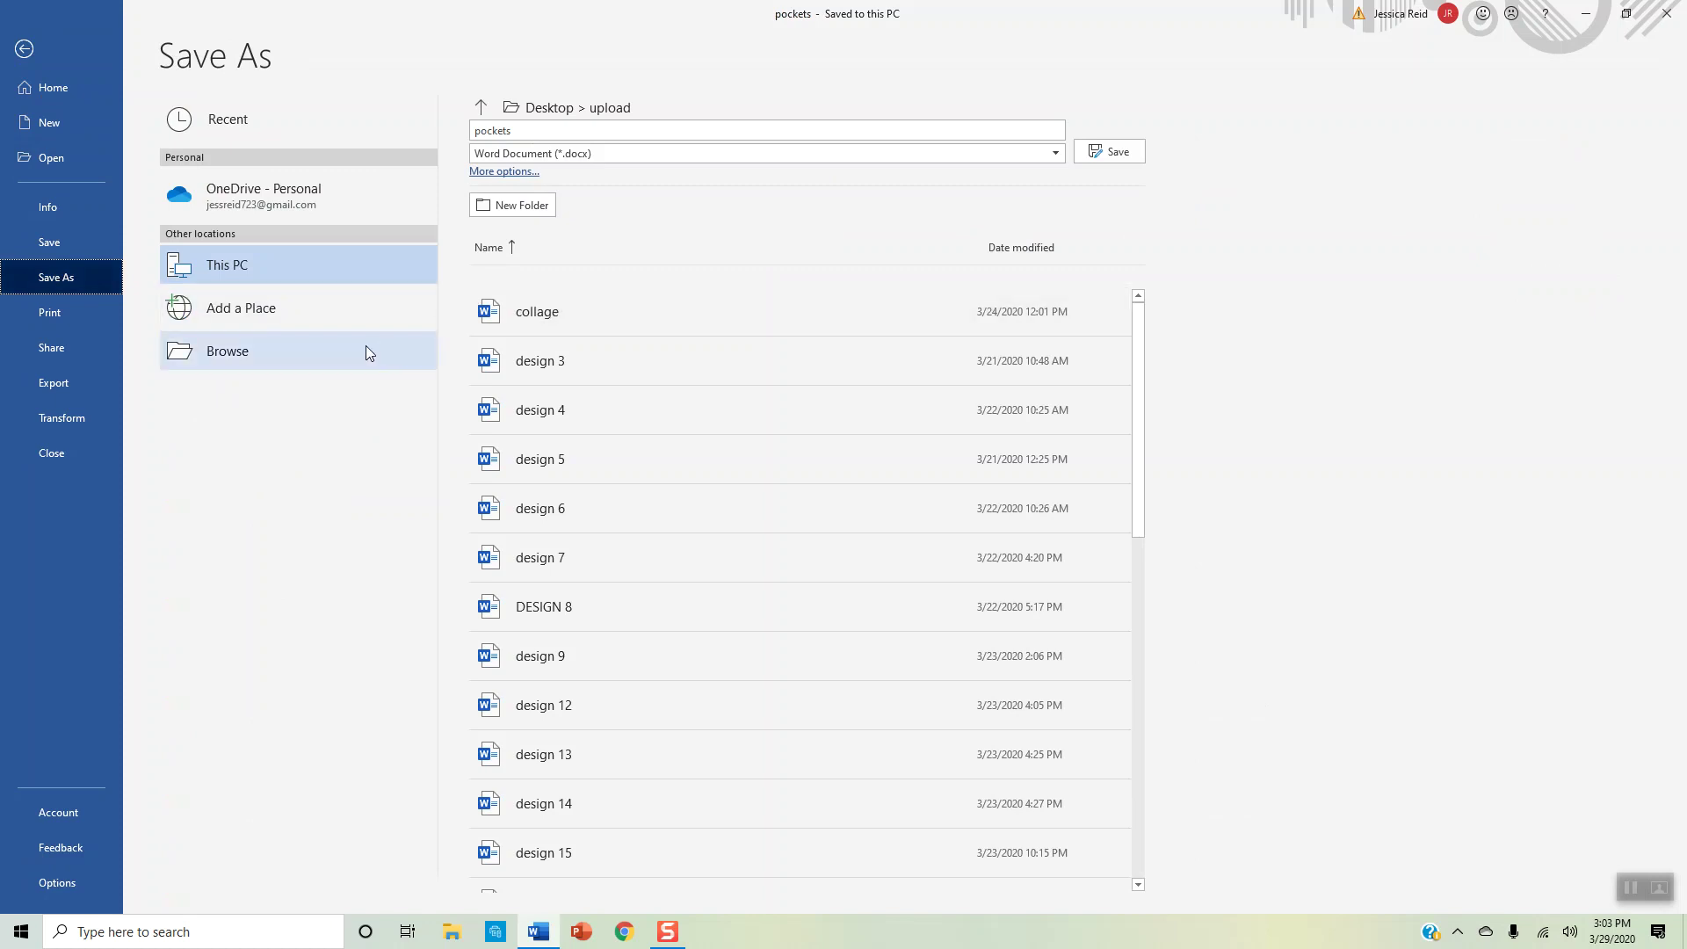
left_click(235, 356)
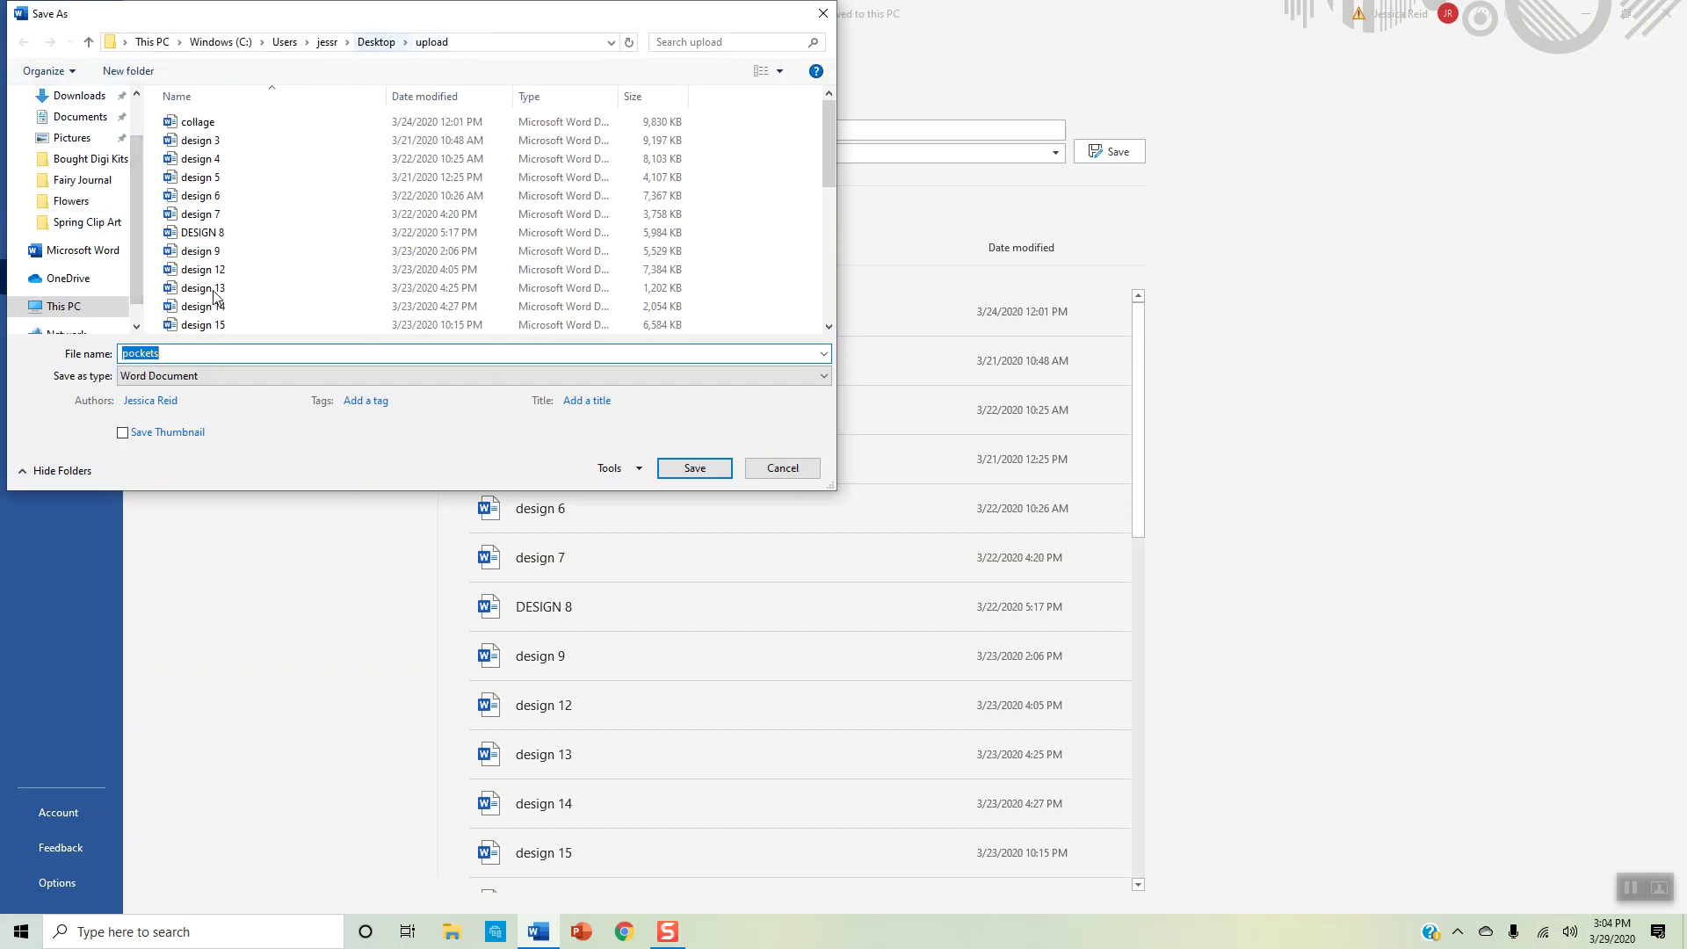
left_click(823, 376)
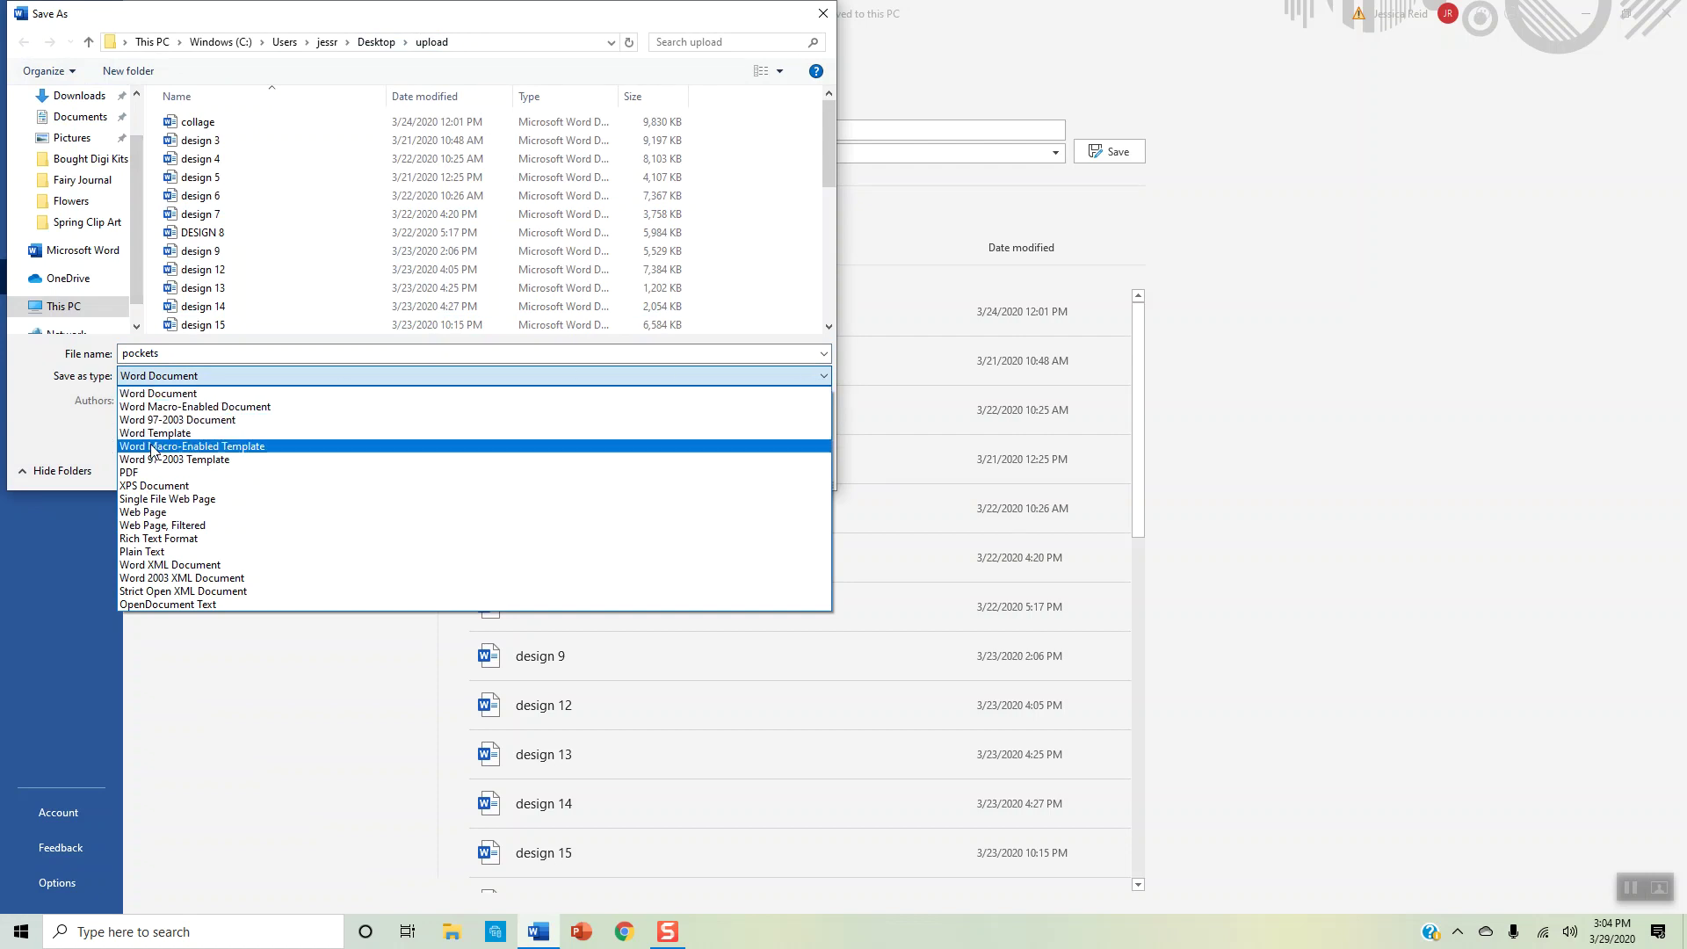
left_click(151, 475)
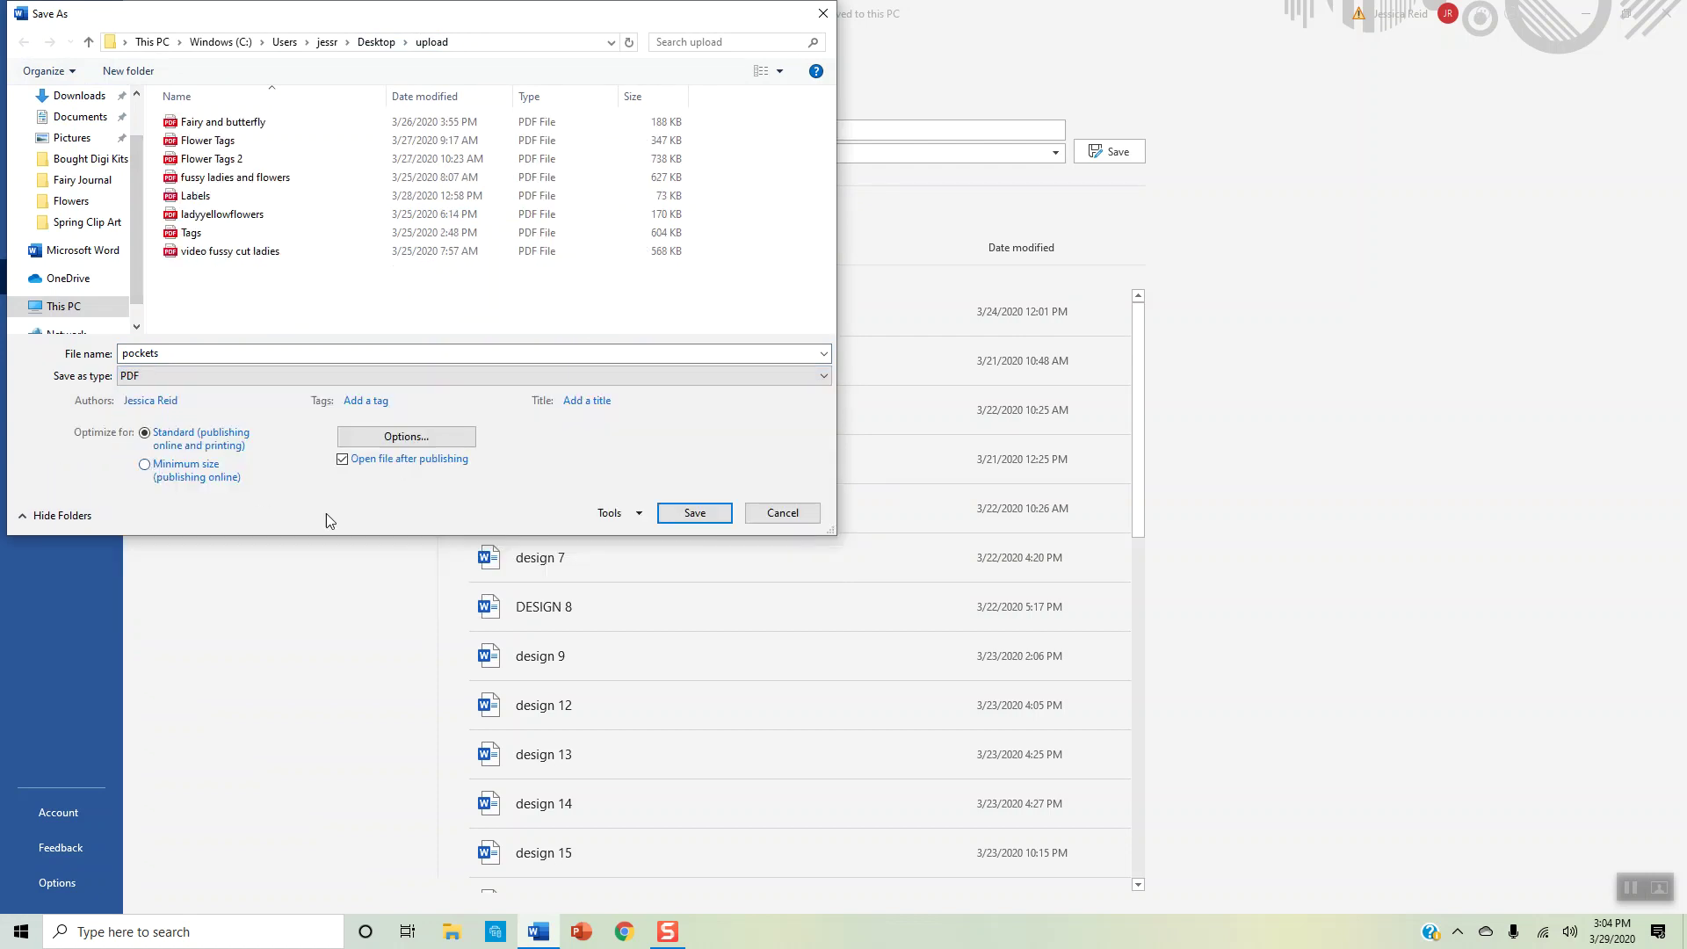
left_click(695, 513)
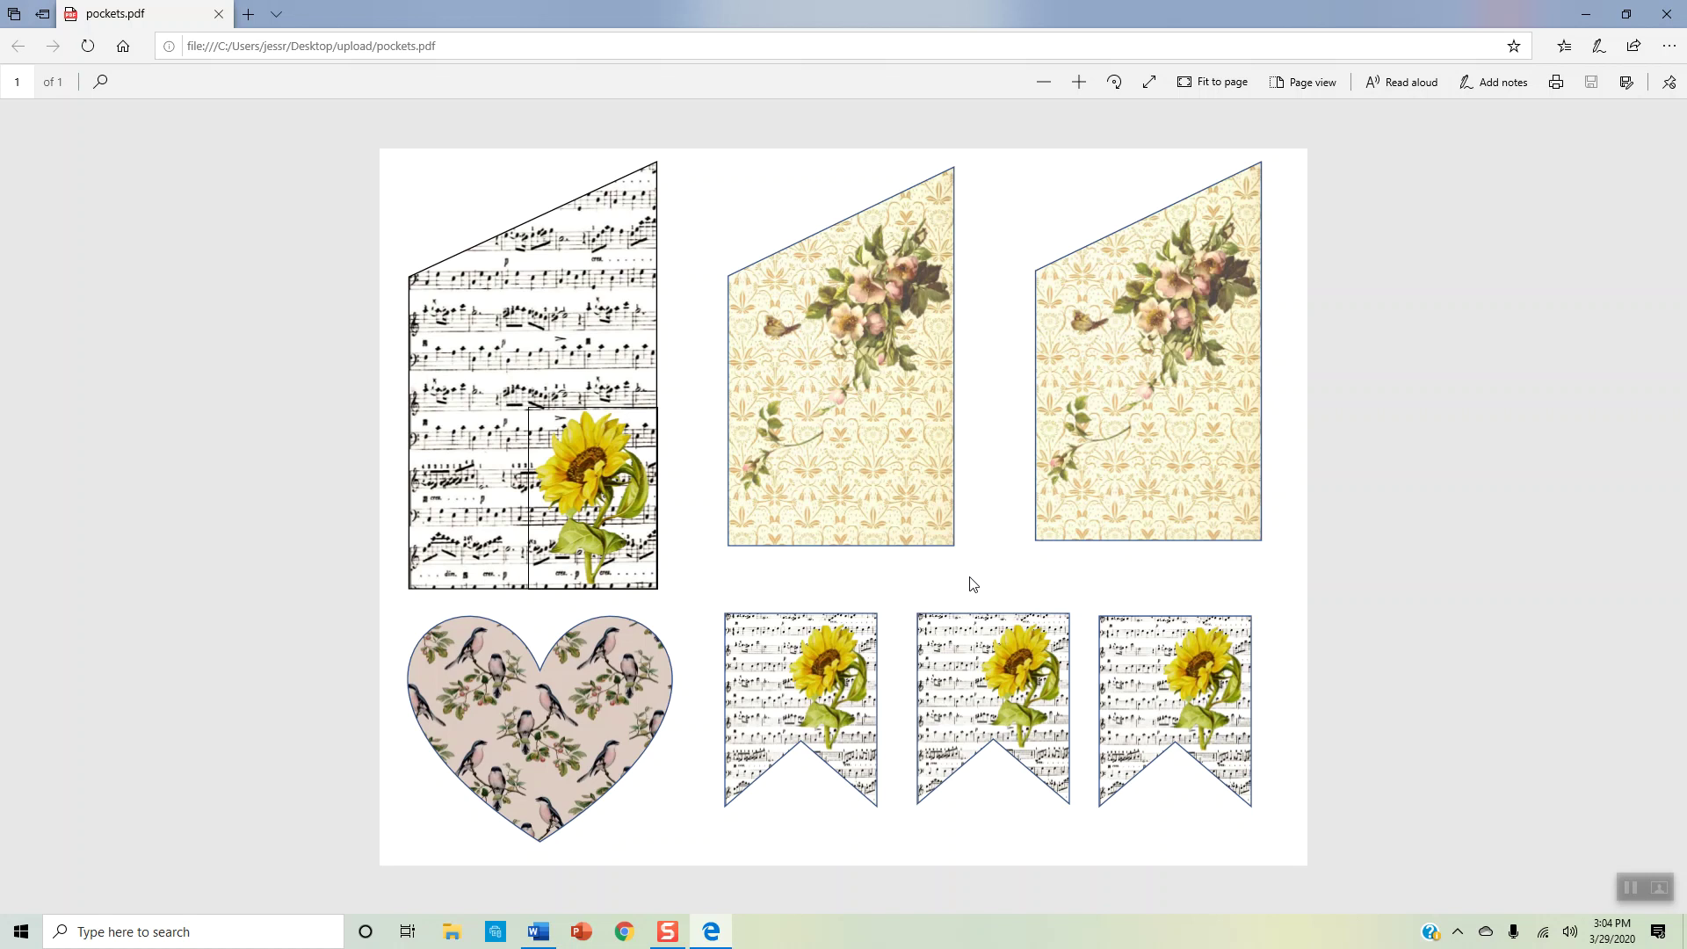
left_click(1674, 10)
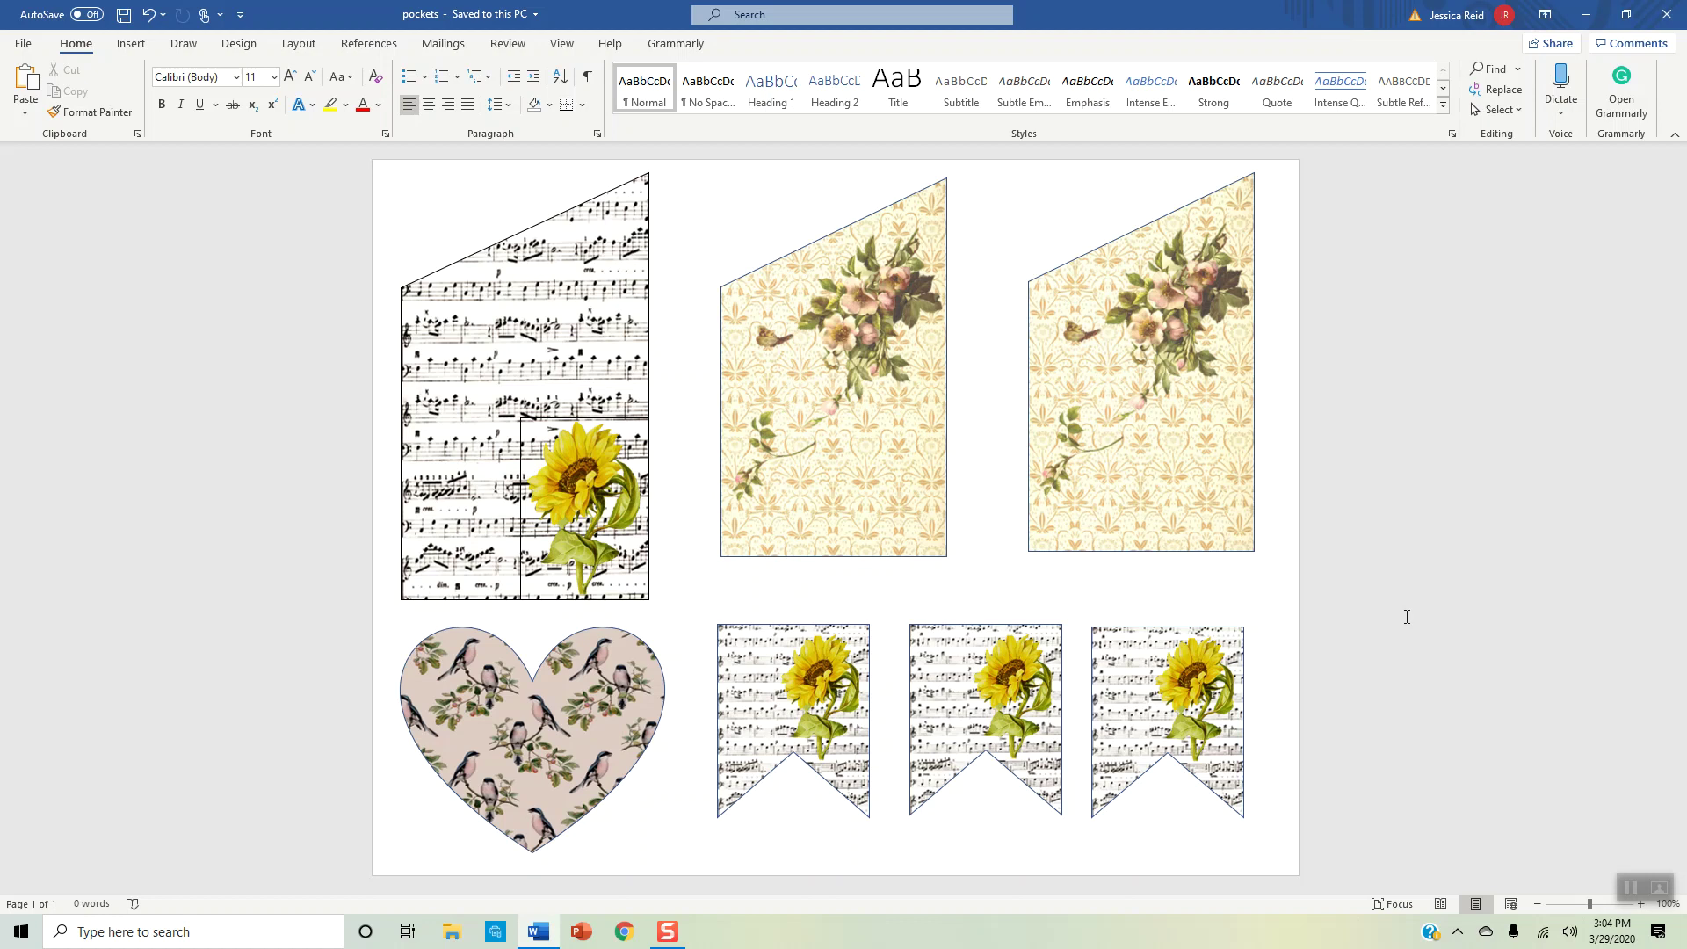
- Examine the artistic effects and the color saturation, tone and recolor options for the bird-patterned heart without applying any
left_click(547, 353)
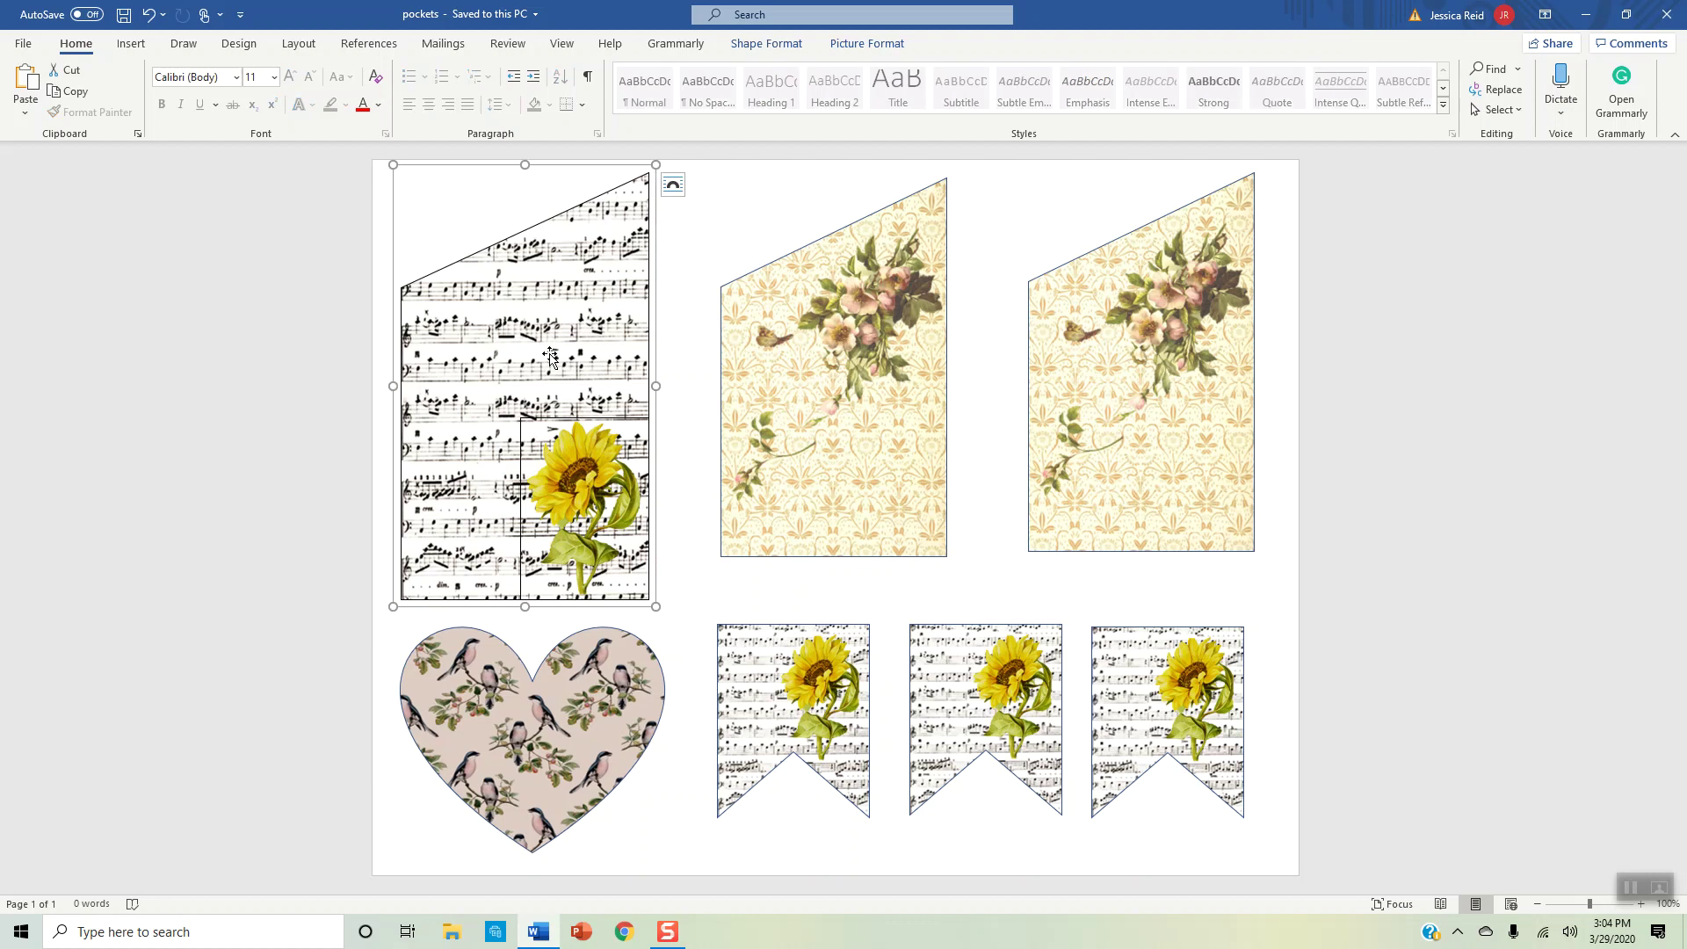
left_click(546, 694)
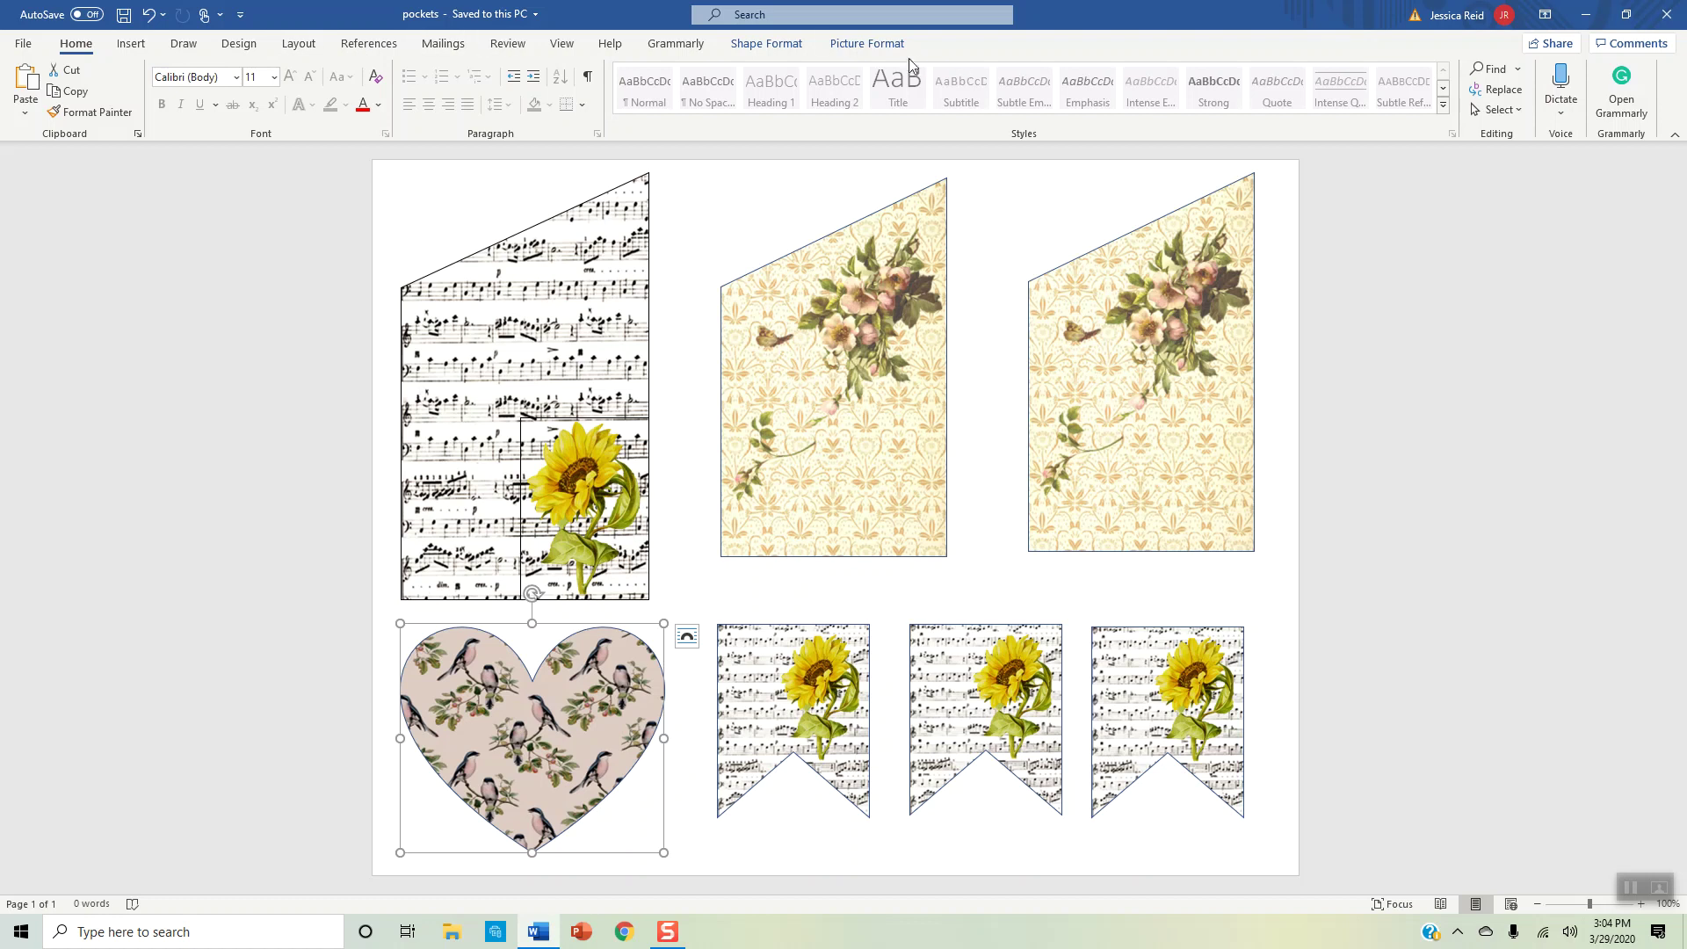
left_click(886, 50)
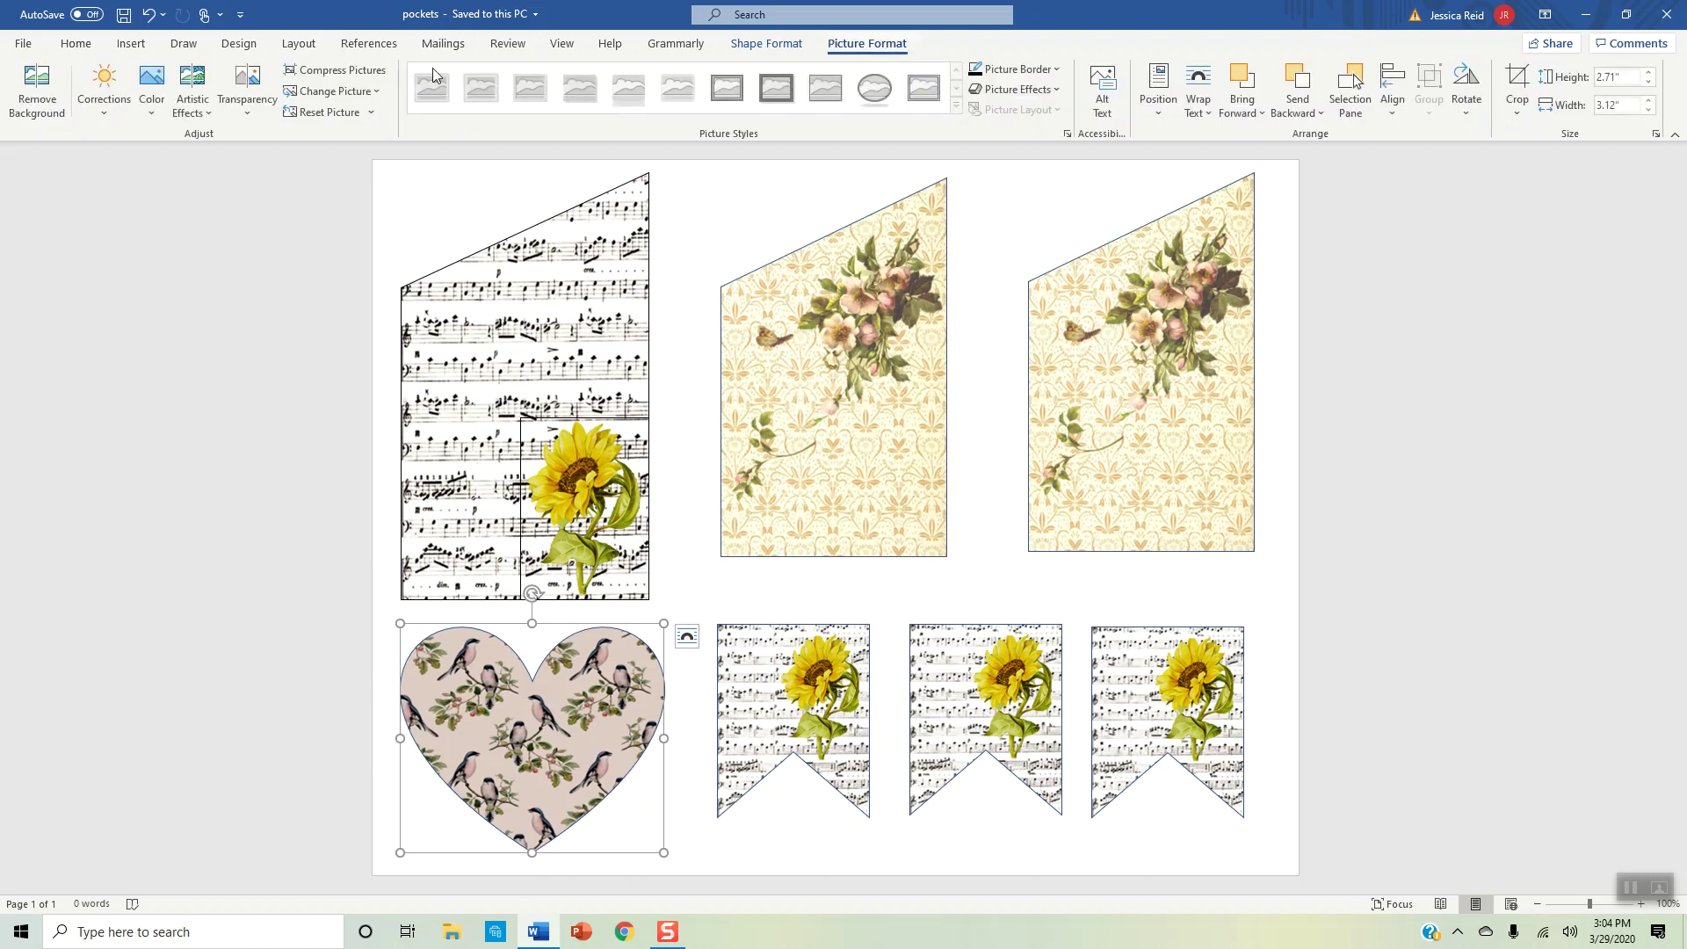
left_click(193, 97)
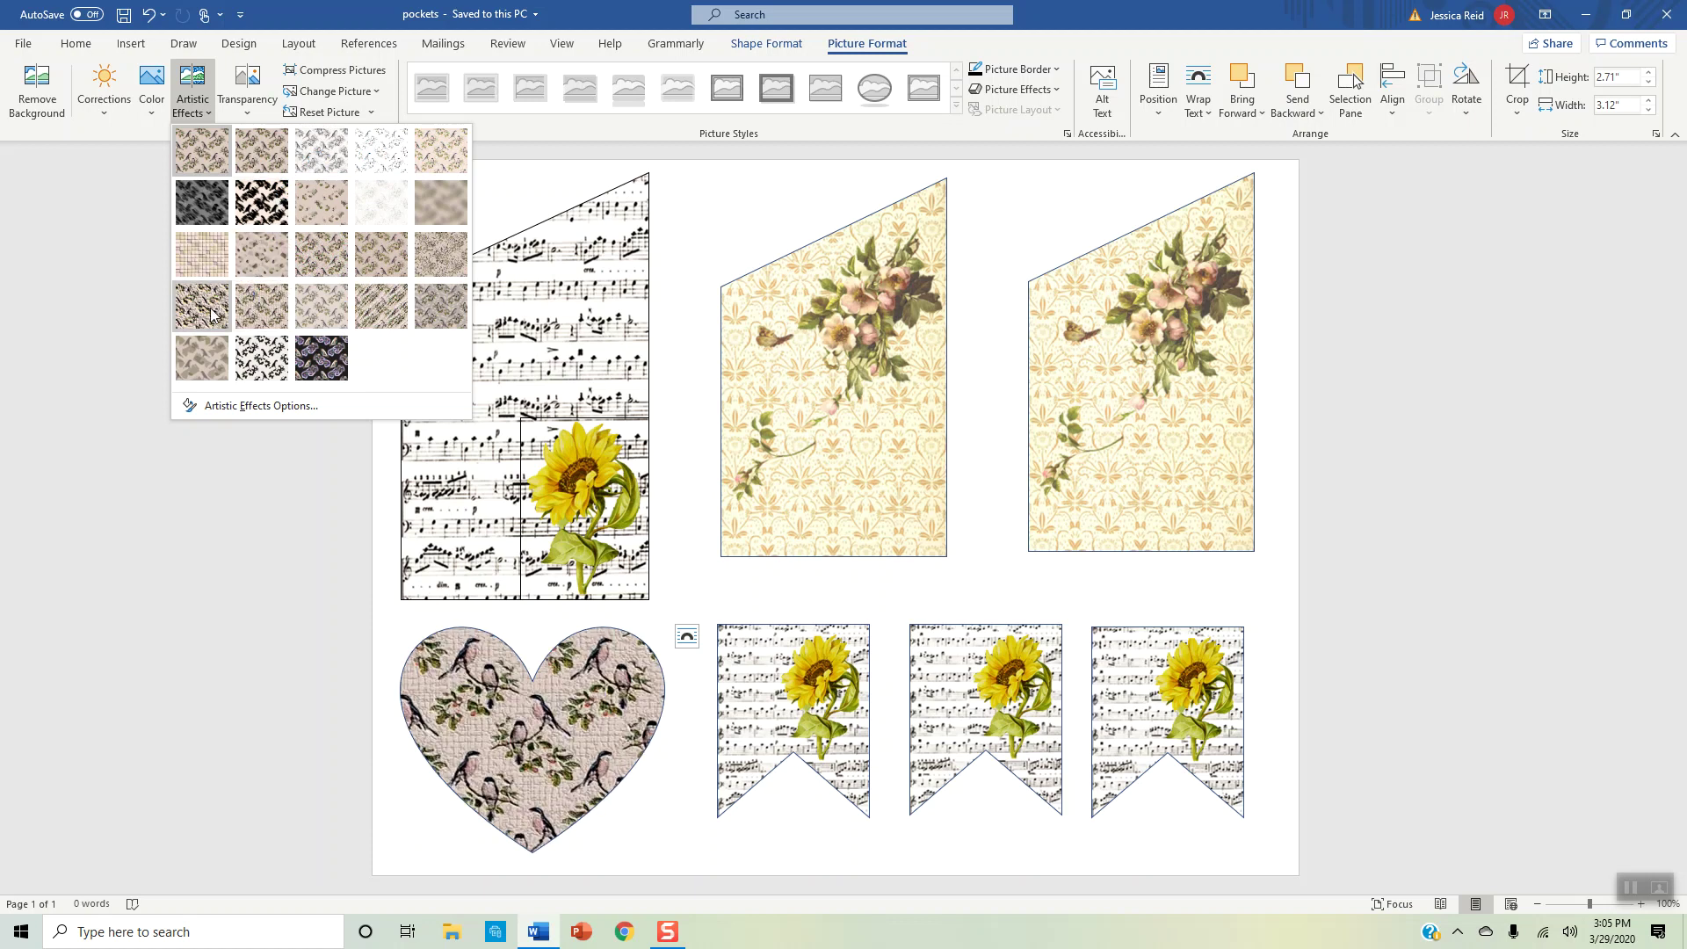
left_click(155, 112)
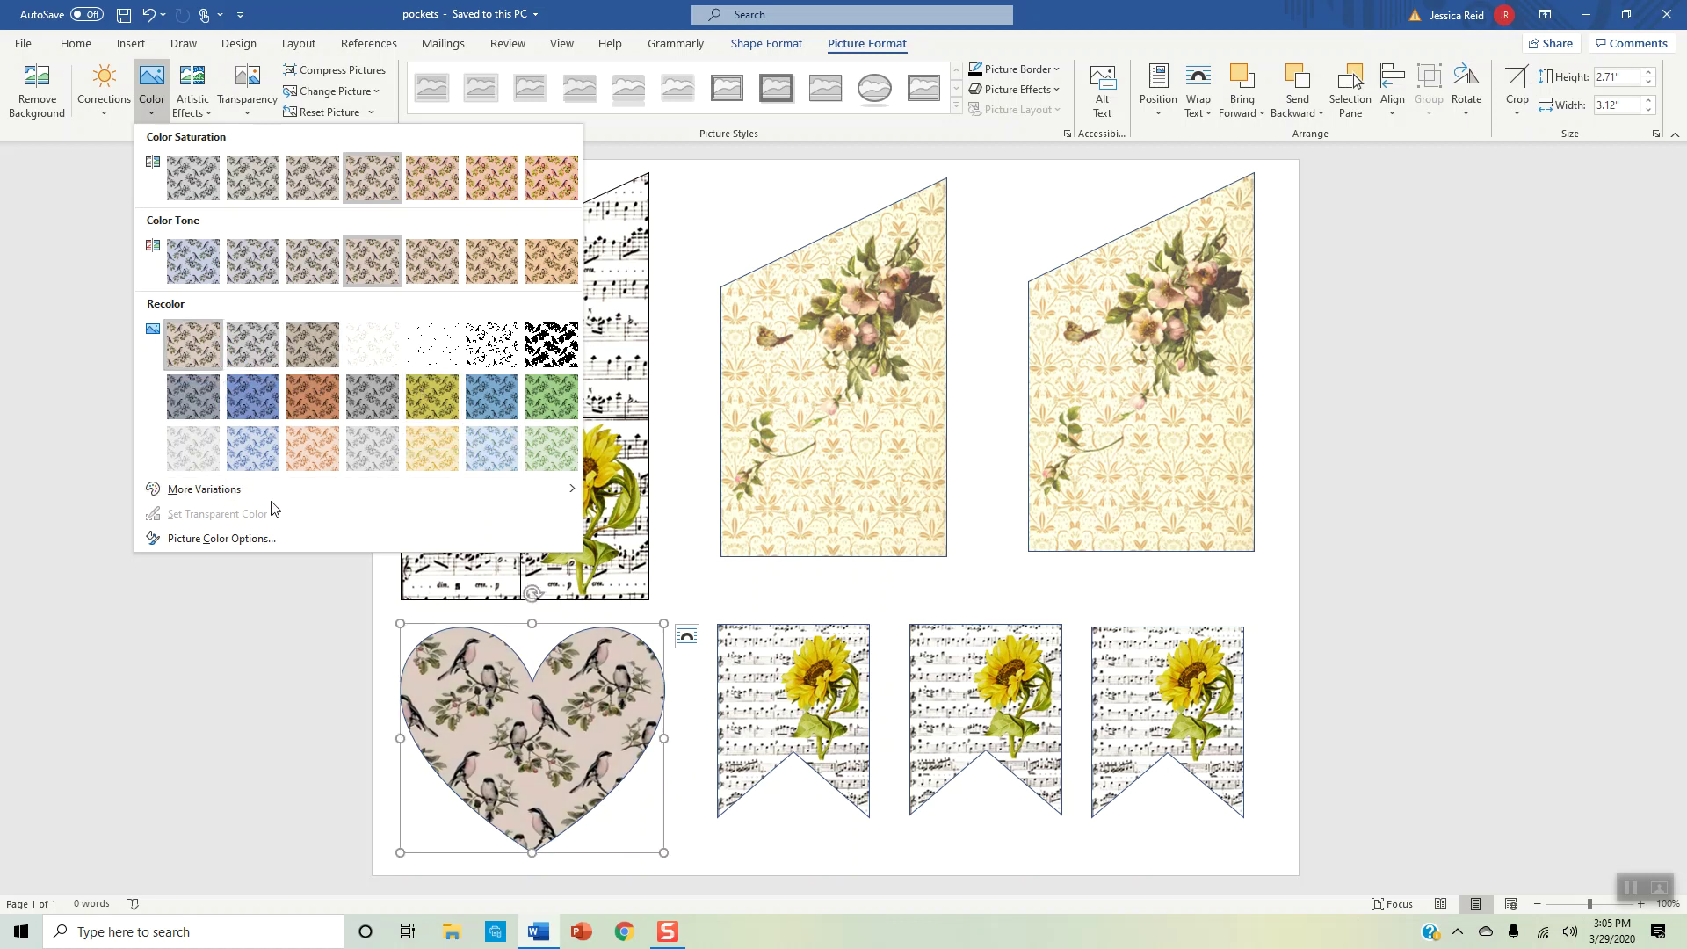
left_click(706, 218)
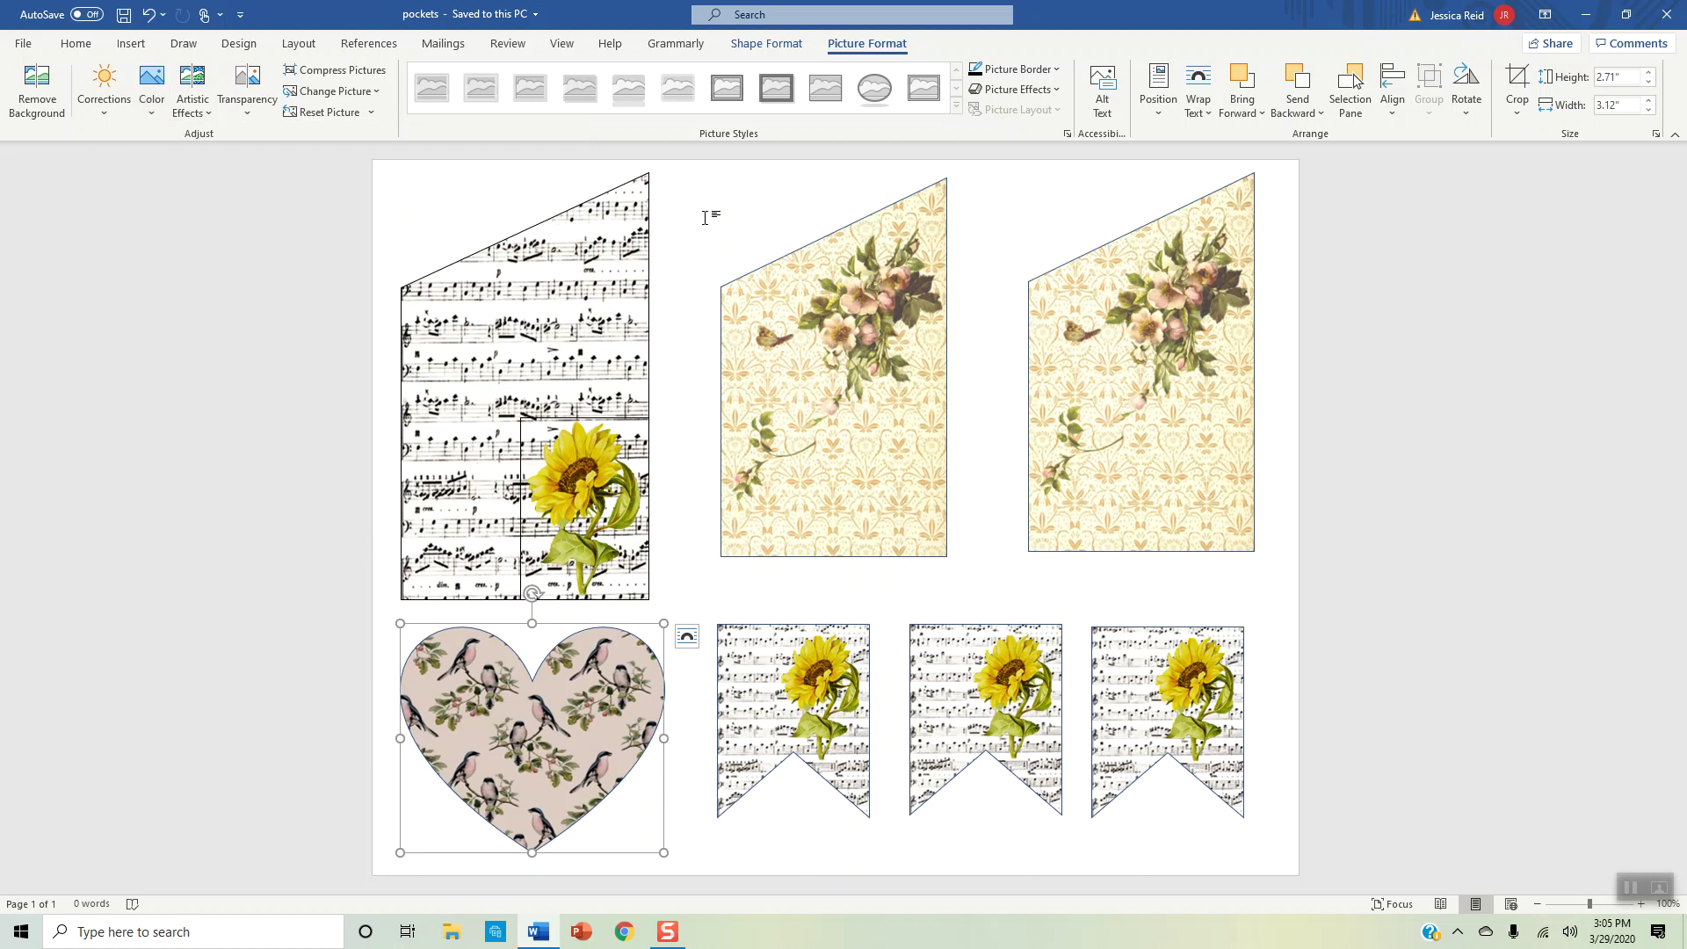